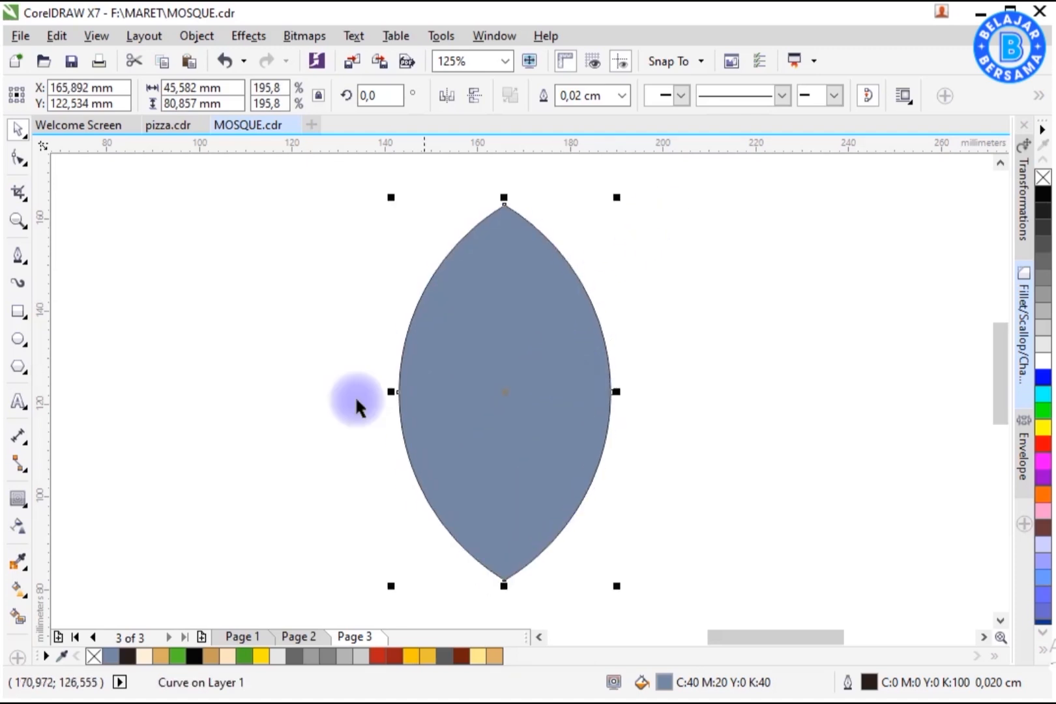
# Step: Split the lens shape with a horizontal line and delete its lower half and the line
pyautogui.click(105, 273)
pyautogui.moveTo(314, 429); pyautogui.dragTo(679, 426)
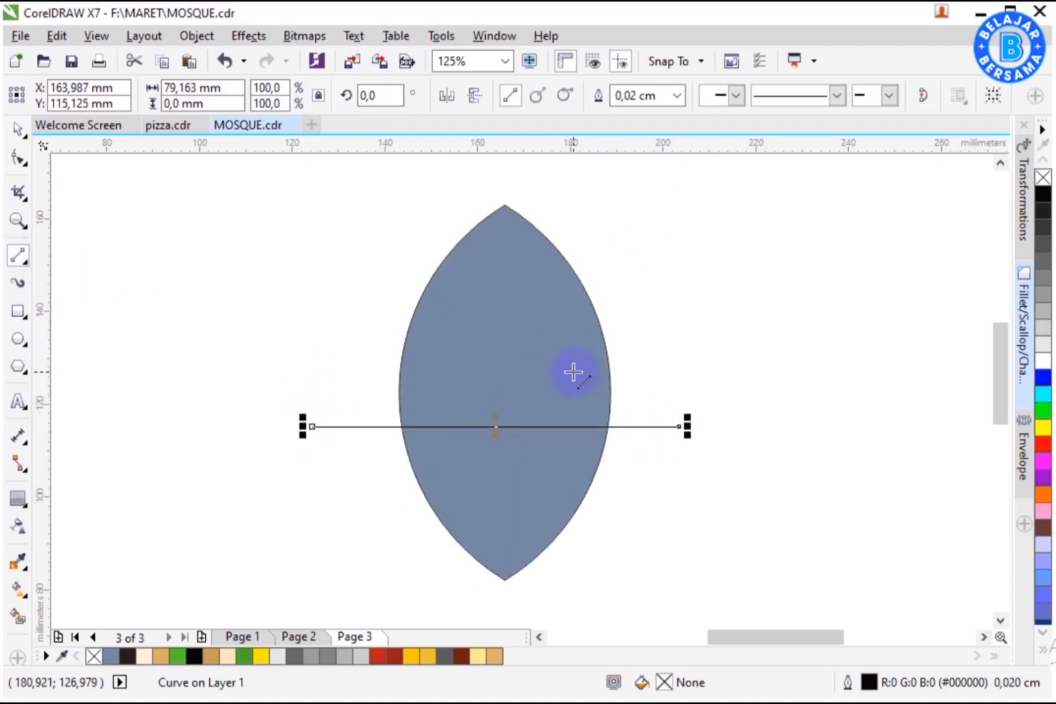
pyautogui.click(14, 619)
pyautogui.press('space')
pyautogui.click(535, 461)
pyautogui.press('Delete')
pyautogui.click(629, 427)
pyautogui.press('Delete')
# Step: Resize the half-lens into a dome about 60.5 mm wide and 38.5 mm tall
pyautogui.moveTo(504, 198); pyautogui.dragTo(504, 238)
pyautogui.moveTo(618, 335); pyautogui.dragTo(599, 322)
pyautogui.click(746, 286)
pyautogui.moveTo(501, 406); pyautogui.dragTo(501, 402)
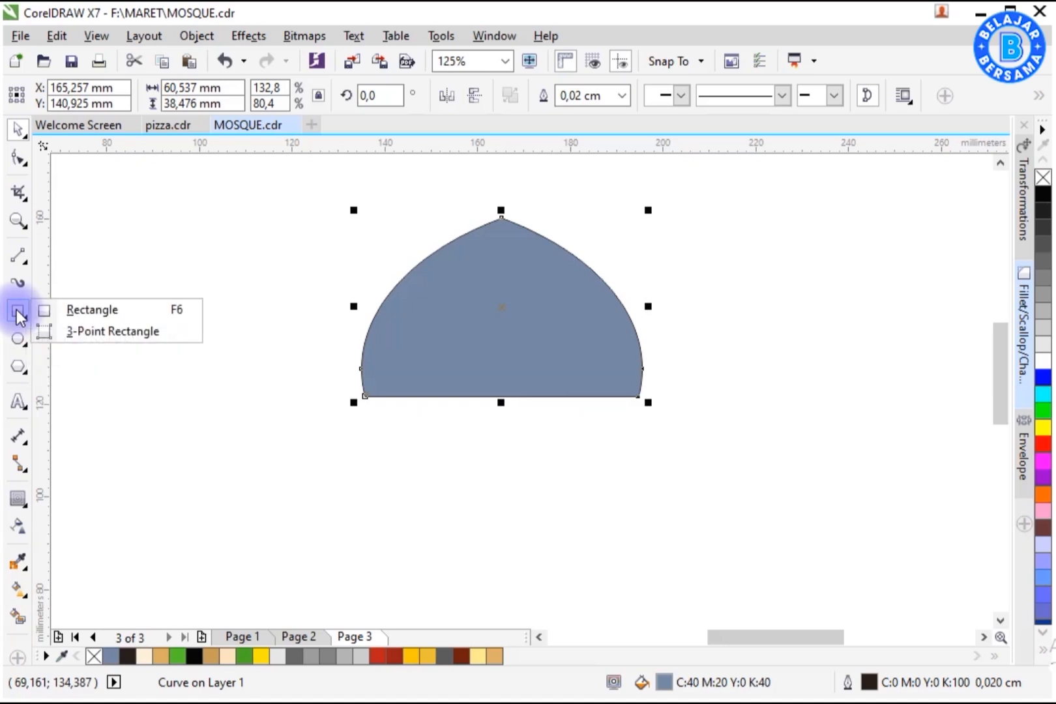
# Step: Draw a long thin rectangle under the dome and center-align it with the dome
pyautogui.click(65, 310)
pyautogui.moveTo(365, 396); pyautogui.dragTo(682, 429)
pyautogui.press('space')
pyautogui.keyDown('shift'); pyautogui.click(539, 382); pyautogui.keyUp('shift')
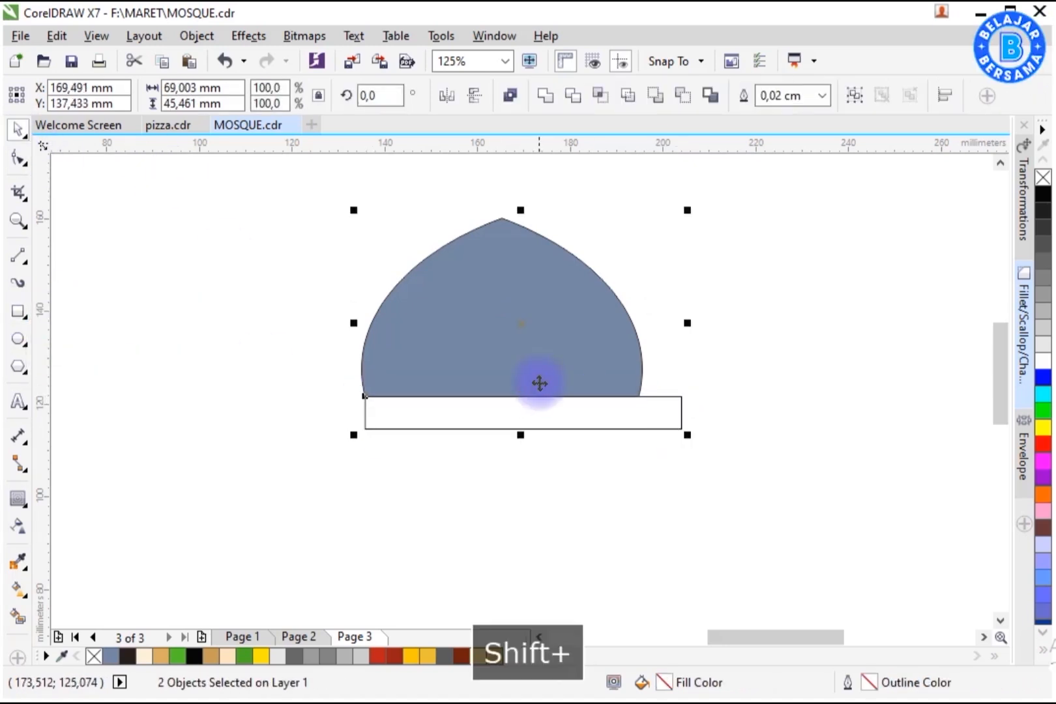
pyautogui.press('c')
pyautogui.click(553, 476)
# Step: Round the band rectangle's corners to about 3.5 mm with the Shape tool
pyautogui.click(563, 418)
pyautogui.click(24, 162)
pyautogui.click(70, 169)
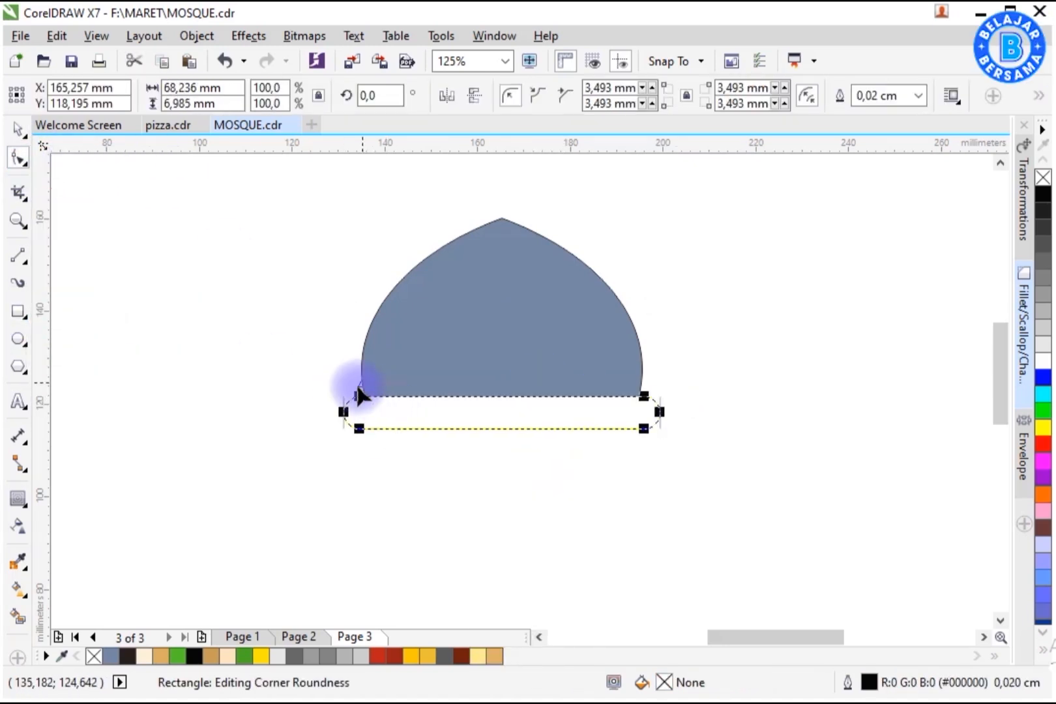
pyautogui.click(17, 129)
# Step: Scale the dome and band down together to make them shorter
pyautogui.moveTo(281, 182); pyautogui.dragTo(637, 416)
pyautogui.moveTo(627, 410); pyautogui.dragTo(628, 360)
pyautogui.click(691, 385)
# Step: Draw a body rectangle about 65 × 53 mm below the band and center-align it with the band
pyautogui.click(23, 315)
pyautogui.click(92, 310)
pyautogui.moveTo(378, 360); pyautogui.dragTo(653, 606)
pyautogui.press('space')
pyautogui.keyDown('shift'); pyautogui.click(568, 313); pyautogui.keyUp('shift')
pyautogui.press('c')
pyautogui.click(612, 444)
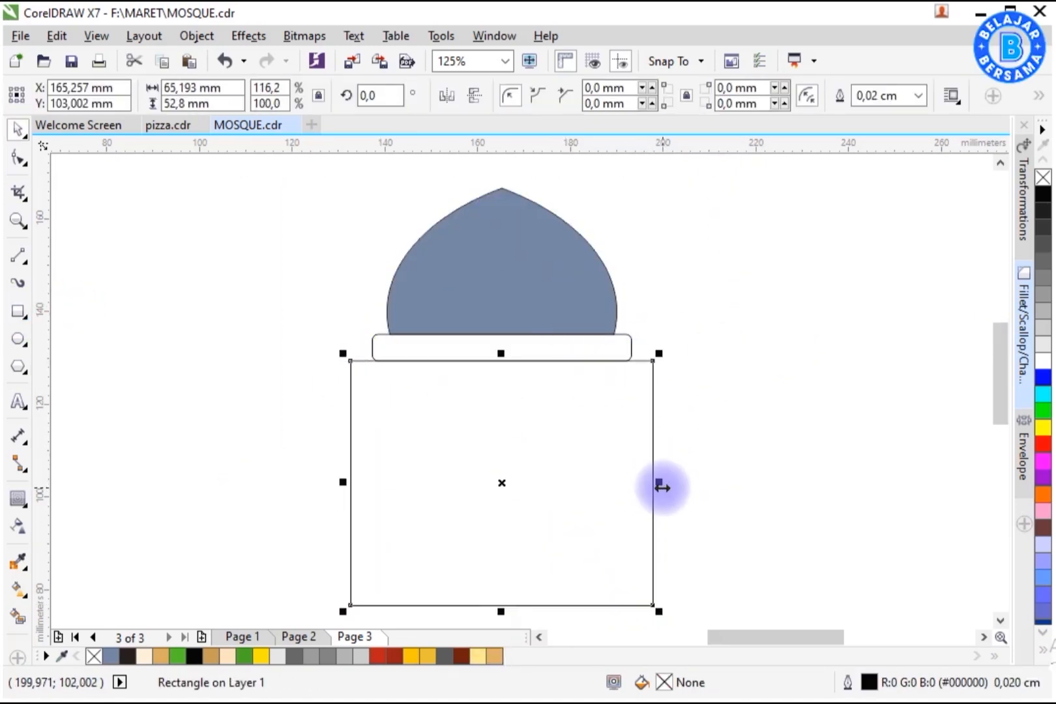
# Step: Scale the whole mosque down and reposition the body rectangle directly under the band
pyautogui.click(946, 496)
pyautogui.moveTo(704, 597); pyautogui.dragTo(710, 618)
pyautogui.moveTo(660, 612); pyautogui.dragTo(603, 574)
pyautogui.moveTo(521, 417); pyautogui.dragTo(555, 409)
pyautogui.moveTo(637, 523); pyautogui.dragTo(628, 512)
pyautogui.click(691, 417)
# Step: Fill the dome green, the band tan and the body cream
pyautogui.click(468, 253)
pyautogui.click(178, 656)
pyautogui.click(275, 496)
pyautogui.click(457, 312)
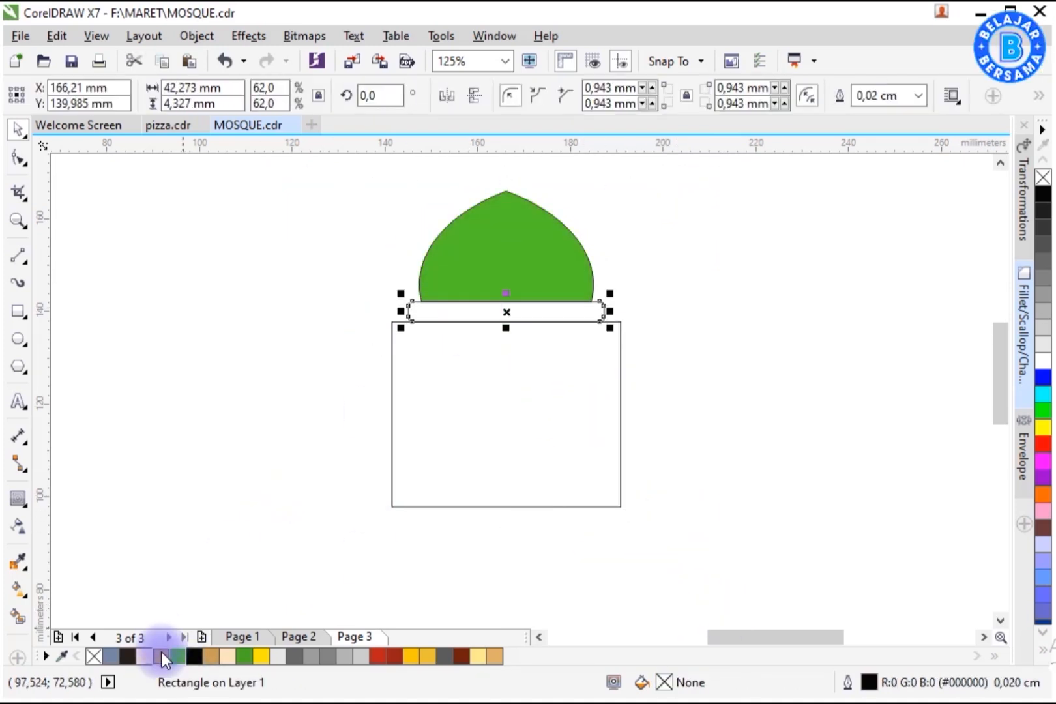
pyautogui.click(160, 656)
pyautogui.click(450, 398)
pyautogui.click(144, 657)
pyautogui.click(239, 476)
# Step: Remove the outlines from all the mosque shapes
pyautogui.moveTo(373, 168); pyautogui.dragTo(703, 552)
pyautogui.rightClick(94, 655)
pyautogui.click(293, 479)
# Step: Center-align all the mosque shapes horizontally
pyautogui.moveTo(346, 170); pyautogui.dragTo(709, 551)
pyautogui.press('c')
pyautogui.click(704, 444)
# Step: Duplicate the dome to the right of the mosque and enlarge the copy
pyautogui.click(547, 254)
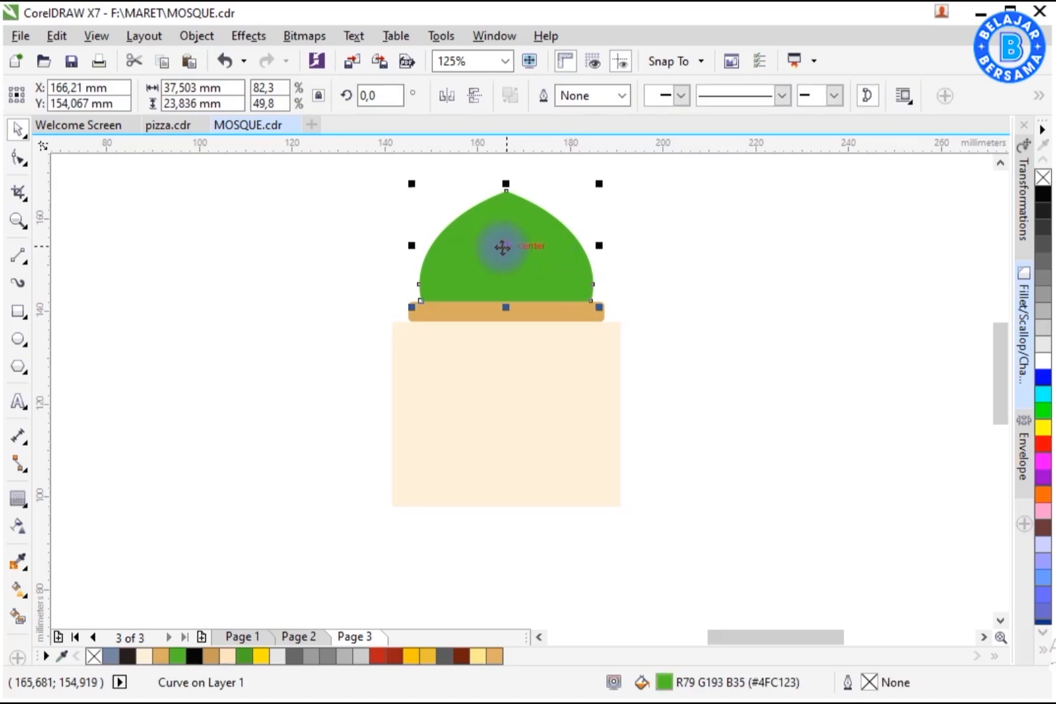
pyautogui.moveTo(504, 248); pyautogui.dragTo(667, 384)
pyautogui.rightClick(668, 383)
pyautogui.moveTo(763, 319); pyautogui.dragTo(897, 234)
pyautogui.moveTo(782, 332); pyautogui.dragTo(859, 260)
pyautogui.moveTo(973, 370); pyautogui.dragTo(952, 356)
# Step: Draw a rectangle beneath the dome copy matching its width and weld the two into an arch shape
pyautogui.click(18, 312)
pyautogui.moveTo(663, 350)
pyautogui.mouseDown()
pyautogui.moveTo(785, 405)
pyautogui.moveTo(944, 569)
pyautogui.mouseUp()
pyautogui.click(18, 129)
pyautogui.keyDown('shift'); pyautogui.click(841, 294); pyautogui.keyUp('shift')
pyautogui.moveTo(953, 160)
pyautogui.mouseDown()
pyautogui.moveTo(944, 191)
pyautogui.moveTo(914, 219)
pyautogui.mouseUp()
pyautogui.click(853, 455)
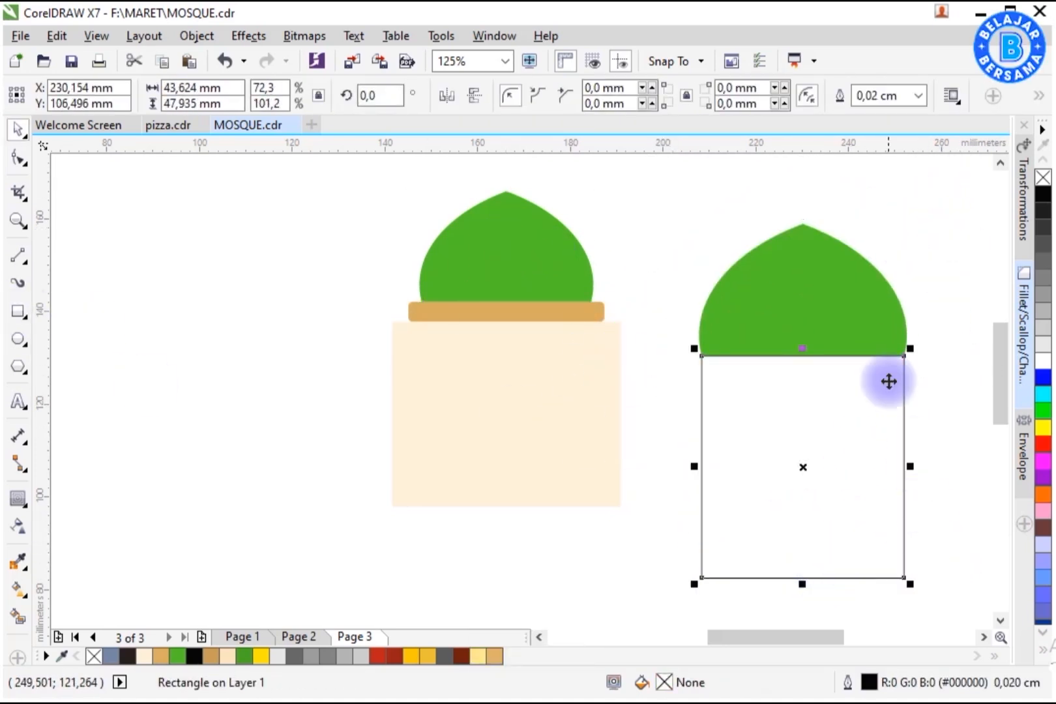
pyautogui.moveTo(910, 466); pyautogui.dragTo(902, 466)
pyautogui.keyDown('shift'); pyautogui.click(818, 322); pyautogui.keyUp('shift')
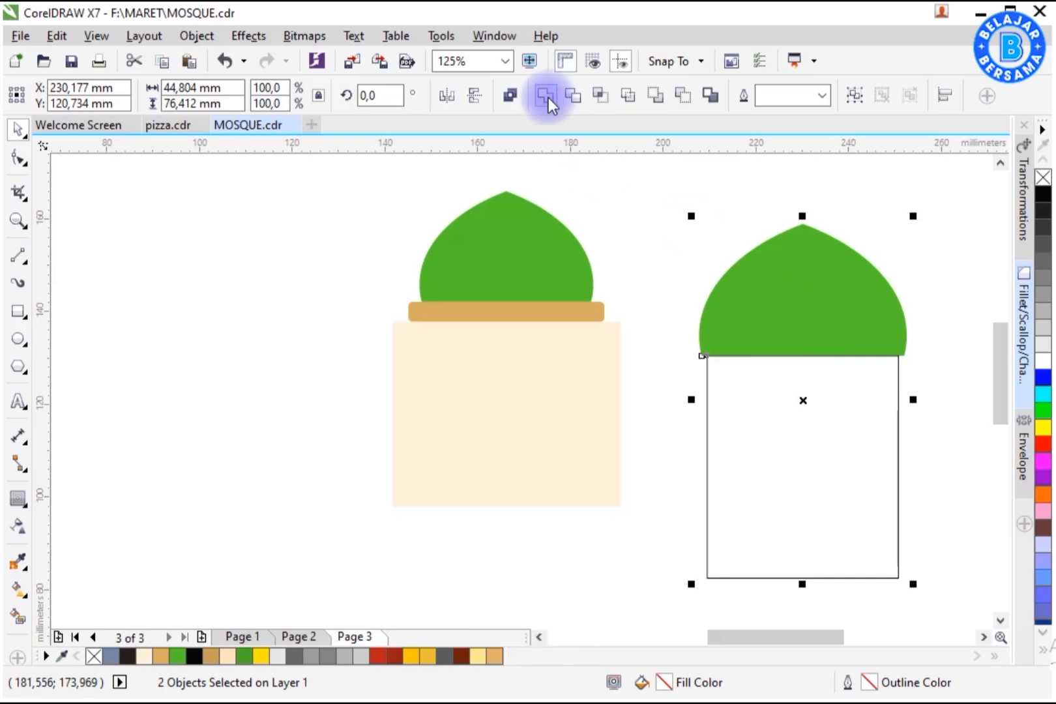
pyautogui.click(550, 96)
# Step: Shrink the arch into a door and align it with the body's horizontal center and bottom
pyautogui.click(707, 287)
pyautogui.click(776, 310)
pyautogui.click(1044, 195)
pyautogui.moveTo(914, 218); pyautogui.dragTo(809, 395)
pyautogui.moveTo(768, 451); pyautogui.dragTo(531, 355)
pyautogui.moveTo(574, 297); pyautogui.dragTo(542, 388)
pyautogui.keyDown('shift'); pyautogui.click(582, 417); pyautogui.keyUp('shift')
pyautogui.press('c')
pyautogui.press('b')
pyautogui.click(659, 460)
# Step: Fill the door tan and center it on the body again
pyautogui.click(508, 463)
pyautogui.click(160, 658)
pyautogui.keyDown('shift'); pyautogui.click(576, 417); pyautogui.keyUp('shift')
pyautogui.press('c')
pyautogui.click(679, 473)
# Step: Make a slightly offset duplicate of the dome with no fill and a black outline
pyautogui.click(542, 251)
pyautogui.scroll(1, 505, 185)
pyautogui.moveTo(516, 236); pyautogui.dragTo(533, 248)
pyautogui.click(1043, 177)
pyautogui.rightClick(1043, 194)
pyautogui.moveTo(747, 191); pyautogui.dragTo(766, 177)
pyautogui.moveTo(728, 307); pyautogui.dragTo(744, 317)
# Step: Create the crescent on the dome's left side with Smart Fill and delete the outline copy
pyautogui.click(17, 616)
pyautogui.click(384, 384)
pyautogui.press('space')
pyautogui.click(713, 279)
pyautogui.press('Delete')
# Step: Fill the crescent dark green and remove its outline
pyautogui.click(390, 339)
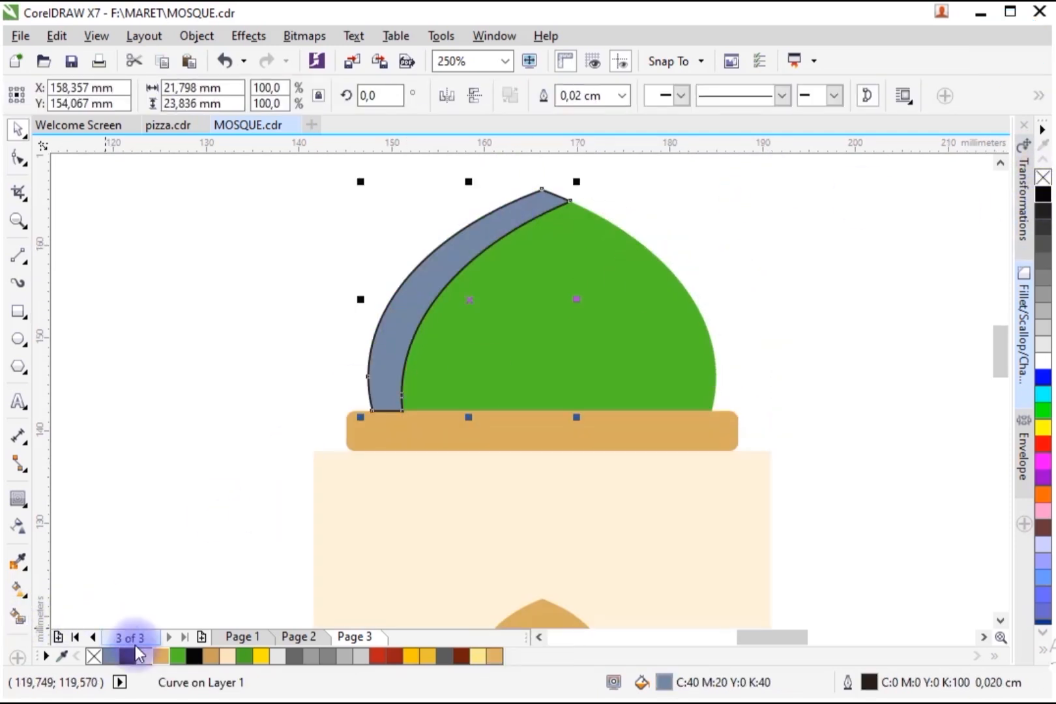
pyautogui.click(244, 656)
pyautogui.rightClick(94, 657)
# Step: Create a shading strip on the body's left part by intersecting a new rectangle with the body and deleting the rectangle
pyautogui.click(861, 346)
pyautogui.moveTo(1000, 335); pyautogui.dragTo(1000, 341)
pyautogui.press('F6')
pyautogui.moveTo(273, 313)
pyautogui.mouseDown()
pyautogui.moveTo(353, 361)
pyautogui.moveTo(404, 437)
pyautogui.mouseUp()
pyautogui.press('space')
pyautogui.keyDown('shift'); pyautogui.click(450, 390); pyautogui.keyUp('shift')
pyautogui.click(701, 96)
pyautogui.click(404, 324)
pyautogui.press('Delete')
# Step: Fill the left shading strip tan
pyautogui.click(358, 372)
pyautogui.click(211, 657)
pyautogui.click(861, 417)
# Step: Zoom in on the lower body and recolor the left shading strip light peach
pyautogui.moveTo(1000, 361); pyautogui.dragTo(1000, 383)
pyautogui.click(715, 449)
pyautogui.scroll(-1, 716, 449)
pyautogui.press('z')
pyautogui.moveTo(815, 165); pyautogui.dragTo(422, 553)
pyautogui.press('space')
pyautogui.moveTo(686, 454); pyautogui.dragTo(491, 390)
pyautogui.click(227, 656)
pyautogui.click(343, 442)
pyautogui.rightClick(420, 444)
pyautogui.click(757, 479)
pyautogui.click(555, 491)
# Step: Duplicate the door slightly offset as a copy with no fill and a black outline
pyautogui.scroll(1, 550, 496)
pyautogui.moveTo(529, 346); pyautogui.dragTo(543, 356)
pyautogui.rightClick(542, 356)
pyautogui.moveTo(605, 268); pyautogui.dragTo(611, 261)
pyautogui.click(1043, 194)
pyautogui.click(1043, 178)
pyautogui.rightClick(1043, 195)
pyautogui.scroll(1, 514, 356)
pyautogui.moveTo(513, 356); pyautogui.dragTo(521, 358)
pyautogui.scroll(-1, 520, 358)
# Step: Smart-fill the sliver along the door's left edge, delete the outline copy and fill the sliver darker tan
pyautogui.click(18, 616)
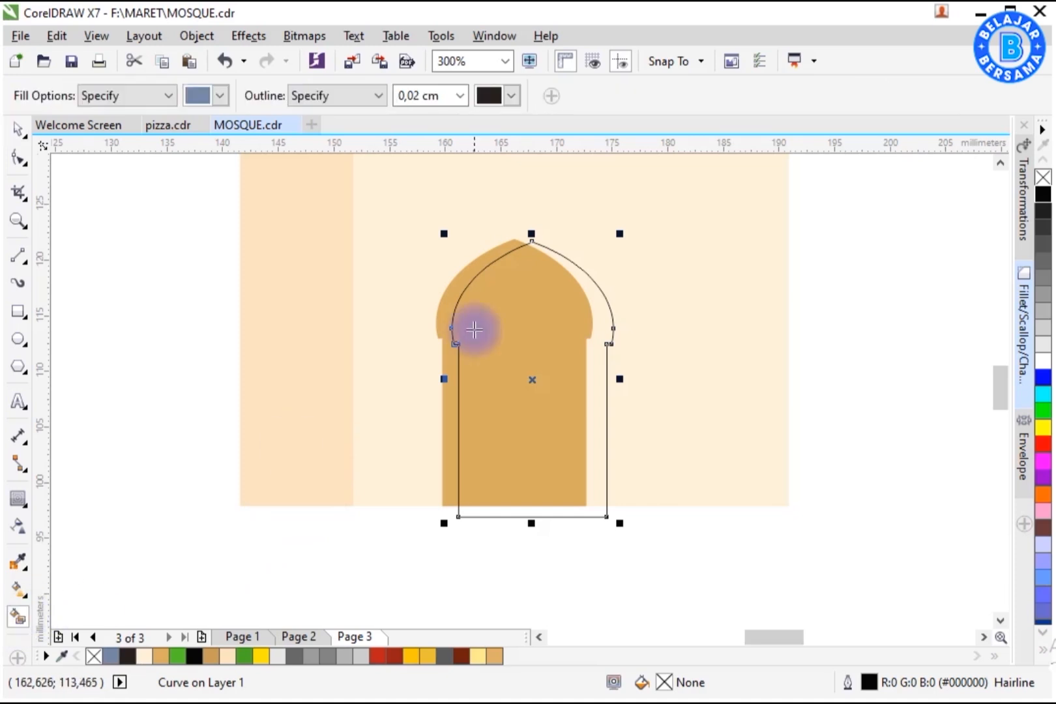
pyautogui.click(467, 277)
pyautogui.press('space')
pyautogui.click(519, 304)
pyautogui.press('Delete')
pyautogui.click(478, 265)
pyautogui.click(209, 653)
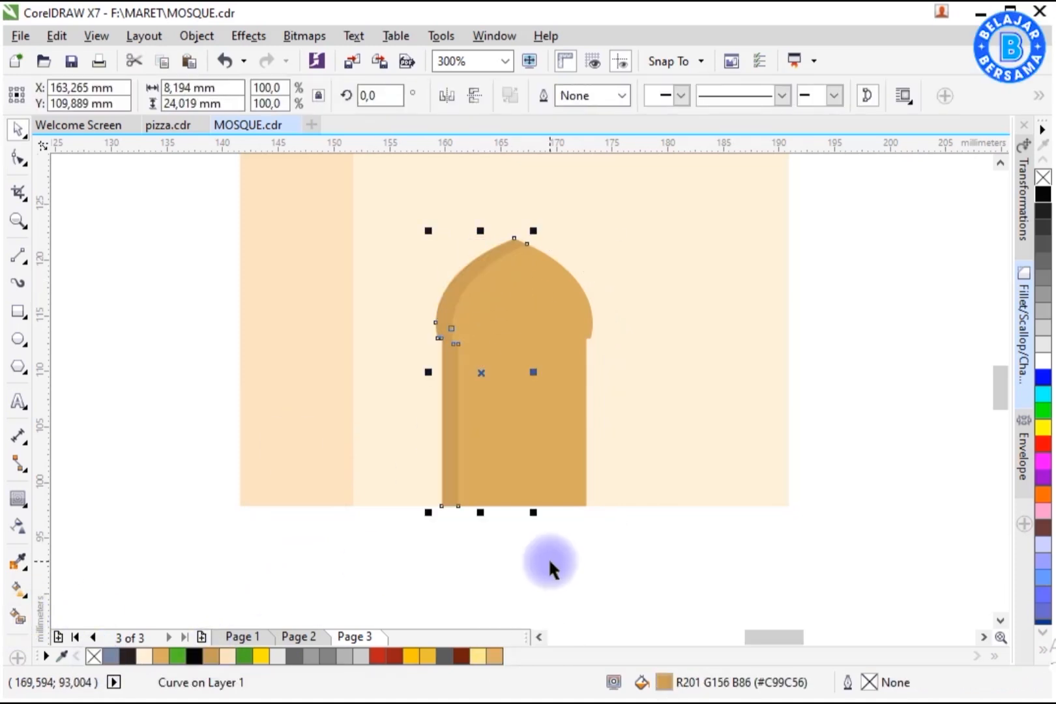
# Step: Zoom to the dome's top and draw a small finial rectangle centered on the dome
pyautogui.click(551, 562)
pyautogui.scroll(-2, 521, 515)
pyautogui.press('z')
pyautogui.moveTo(394, 525); pyautogui.dragTo(630, 273)
pyautogui.click(19, 130)
pyautogui.click(20, 311)
pyautogui.scroll(1, 510, 179)
pyautogui.moveTo(490, 204); pyautogui.dragTo(529, 322)
pyautogui.press('space')
pyautogui.moveTo(492, 202); pyautogui.dragTo(517, 225)
pyautogui.keyDown('shift'); pyautogui.click(583, 293); pyautogui.keyUp('shift')
pyautogui.press('c')
# Step: Fill the finial green, remove its outline and send it behind the dome
pyautogui.click(516, 229)
pyautogui.click(177, 656)
pyautogui.rightClick(94, 655)
pyautogui.hotkey('shift', 'pagedown')
pyautogui.scroll(-2, 516, 229)
pyautogui.click(588, 261)
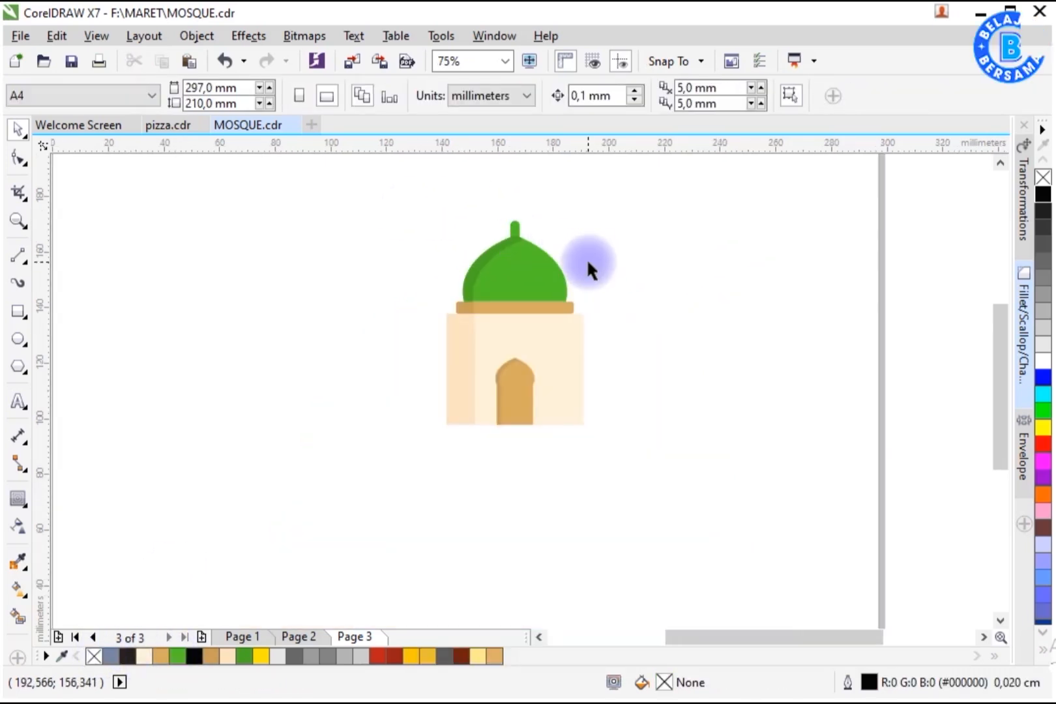
# Step: Draw a rectangle about 20 mm wide beside the body's right side
pyautogui.scroll(1, 618, 315)
pyautogui.click(17, 311)
pyautogui.moveTo(548, 534); pyautogui.dragTo(661, 387)
pyautogui.press('space')
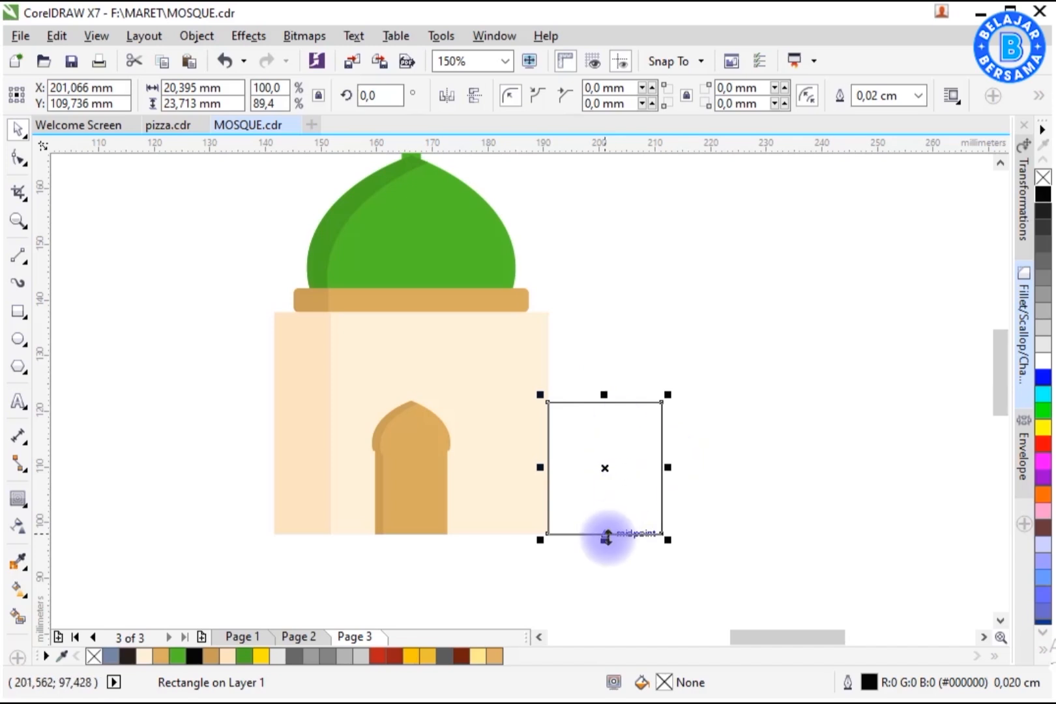
# Step: Stretch the new rectangle upward into a tall minaret shaft beside the mosque body
pyautogui.moveTo(606, 538); pyautogui.dragTo(606, 212)
pyautogui.rightClick(606, 212)
pyautogui.moveTo(669, 305); pyautogui.dragTo(651, 291)
pyautogui.moveTo(605, 202); pyautogui.dragTo(608, 186)
pyautogui.scroll(2, 605, 189)
pyautogui.moveTo(595, 320); pyautogui.dragTo(596, 256)
# Step: Group the dome and its band, duplicate them, scale the copy down and place it on top of the shaft
pyautogui.moveTo(260, 235); pyautogui.dragTo(535, 450)
pyautogui.hotkey('ctrl', 'g')
pyautogui.moveTo(441, 379); pyautogui.dragTo(821, 350)
pyautogui.rightClick(820, 349)
pyautogui.moveTo(935, 419); pyautogui.dragTo(829, 391)
pyautogui.moveTo(754, 287); pyautogui.dragTo(714, 226)
pyautogui.moveTo(783, 273); pyautogui.dragTo(758, 275)
pyautogui.scroll(1, 663, 225)
pyautogui.moveTo(659, 252); pyautogui.dragTo(470, 301)
pyautogui.keyDown('shift'); pyautogui.click(596, 383); pyautogui.keyUp('shift')
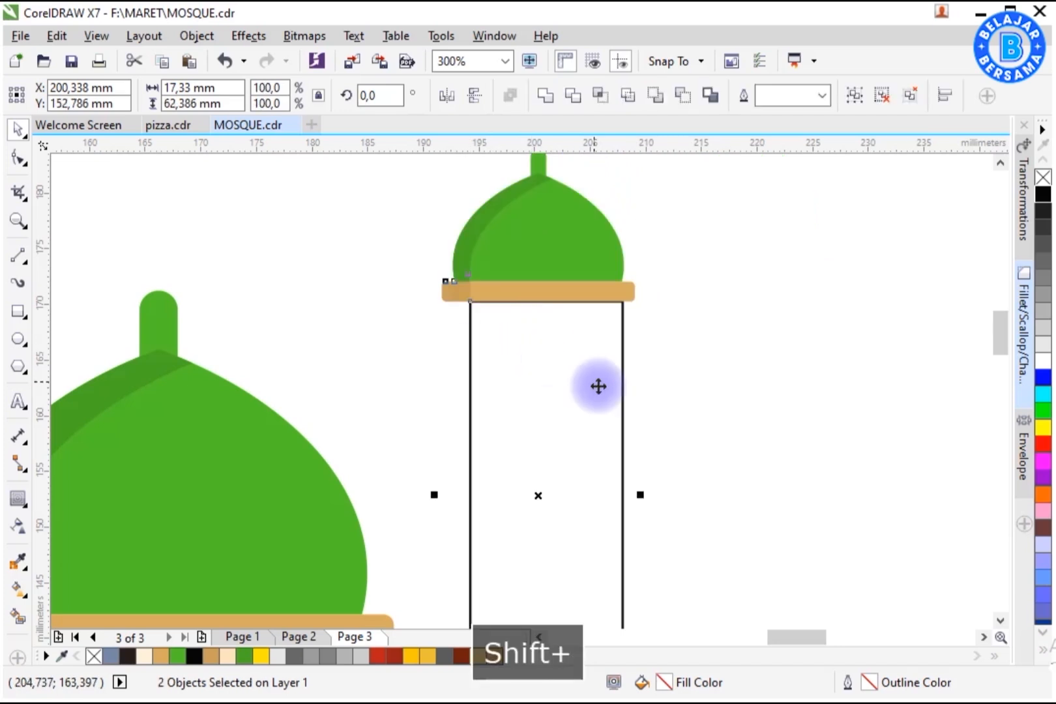
# Step: Center the minaret shaft under the small dome and fit it between the dome band and the base rectangle
pyautogui.press('c')
pyautogui.scroll(-1, 619, 363)
pyautogui.click(589, 293)
pyautogui.moveTo(661, 248); pyautogui.dragTo(688, 227)
pyautogui.keyDown('shift'); pyautogui.click(599, 513); pyautogui.keyUp('shift')
pyautogui.press('c')
pyautogui.click(652, 236)
pyautogui.click(636, 403)
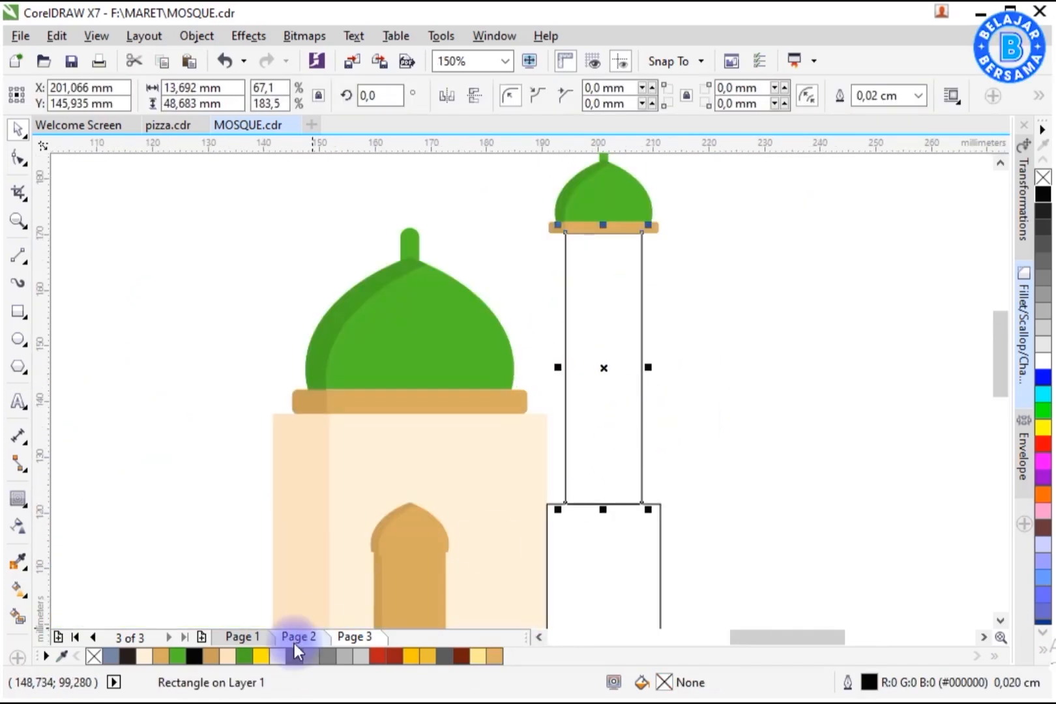
# Step: Fill the minaret shaft cream and its base rectangle green, and remove their outlines
pyautogui.click(144, 655)
pyautogui.click(685, 500)
pyautogui.click(661, 521)
pyautogui.click(164, 656)
pyautogui.click(178, 656)
pyautogui.click(750, 482)
pyautogui.moveTo(998, 375); pyautogui.dragTo(998, 377)
pyautogui.scroll(-1, 672, 307)
pyautogui.moveTo(691, 195); pyautogui.dragTo(592, 509)
pyautogui.rightClick(1043, 178)
# Step: Add shading strips along the left sides of the minaret shaft and its green base
pyautogui.scroll(1, 647, 323)
pyautogui.click(756, 470)
pyautogui.click(654, 368)
pyautogui.moveTo(670, 359); pyautogui.dragTo(616, 233)
pyautogui.click(227, 656)
pyautogui.click(789, 456)
pyautogui.moveTo(1000, 382); pyautogui.dragTo(1000, 399)
pyautogui.click(666, 456)
pyautogui.moveTo(695, 459); pyautogui.dragTo(619, 414)
pyautogui.click(785, 458)
pyautogui.moveTo(1000, 376); pyautogui.dragTo(1000, 371)
# Step: Group the door, duplicate it, scale the copy down and bottom-align it inside the minaret's green base
pyautogui.moveTo(385, 566); pyautogui.dragTo(487, 402)
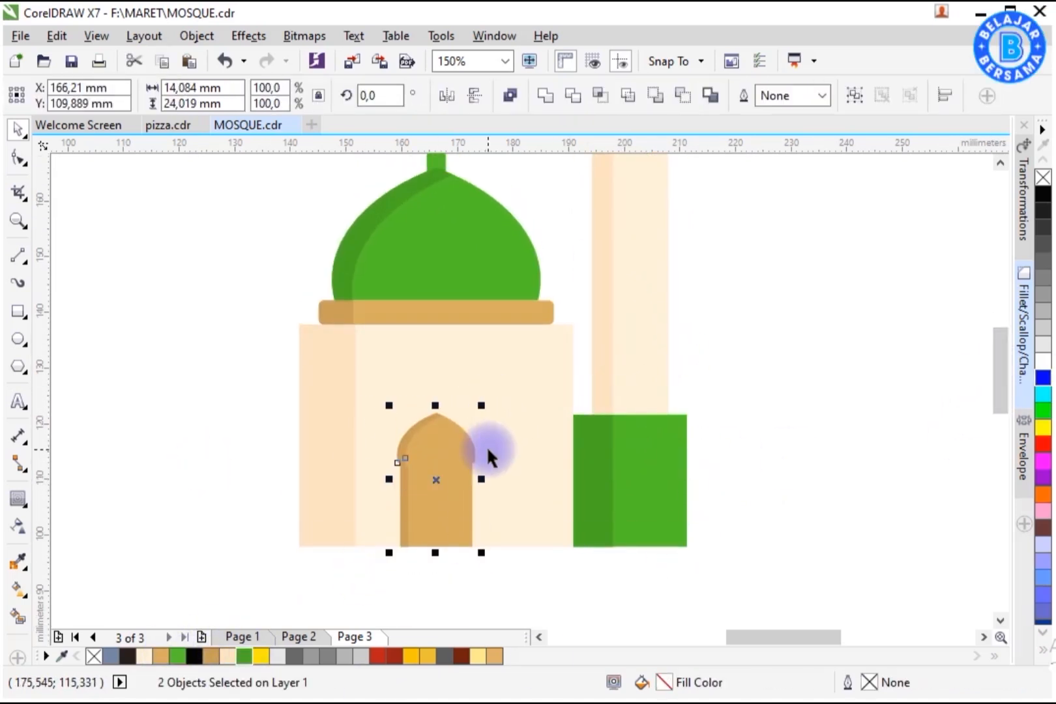
pyautogui.hotkey('ctrl', 'g')
pyautogui.moveTo(440, 479); pyautogui.dragTo(648, 463)
pyautogui.rightClick(648, 463)
pyautogui.moveTo(690, 390); pyautogui.dragTo(667, 431)
pyautogui.keyDown('shift'); pyautogui.click(675, 488); pyautogui.keyUp('shift')
pyautogui.press('b')
pyautogui.click(732, 495)
pyautogui.click(642, 503)
# Step: Duplicate the small door twice up the minaret shaft as windows, centered on the shaft
pyautogui.scroll(3, 636, 512)
pyautogui.moveTo(627, 605); pyautogui.dragTo(627, 431)
pyautogui.rightClick(628, 430)
pyautogui.moveTo(665, 370); pyautogui.dragTo(656, 384)
pyautogui.moveTo(628, 447); pyautogui.dragTo(641, 312)
pyautogui.rightClick(641, 312)
pyautogui.keyDown('shift'); pyautogui.click(633, 433); pyautogui.keyUp('shift')
pyautogui.moveTo(657, 463); pyautogui.dragTo(661, 478)
pyautogui.keyDown('shift'); pyautogui.click(654, 296); pyautogui.keyUp('shift')
pyautogui.press('c')
# Step: Duplicate the whole finished minaret to the left side of the mosque body
pyautogui.scroll(-1, 695, 367)
pyautogui.click(713, 380)
pyautogui.moveTo(734, 210); pyautogui.dragTo(623, 533)
pyautogui.scroll(1, 627, 514)
pyautogui.moveTo(757, 500); pyautogui.dragTo(369, 500)
pyautogui.rightClick(369, 500)
pyautogui.scroll(-1, 459, 533)
pyautogui.click(439, 550)
pyautogui.press('z')
pyautogui.moveTo(267, 570); pyautogui.dragTo(696, 252)
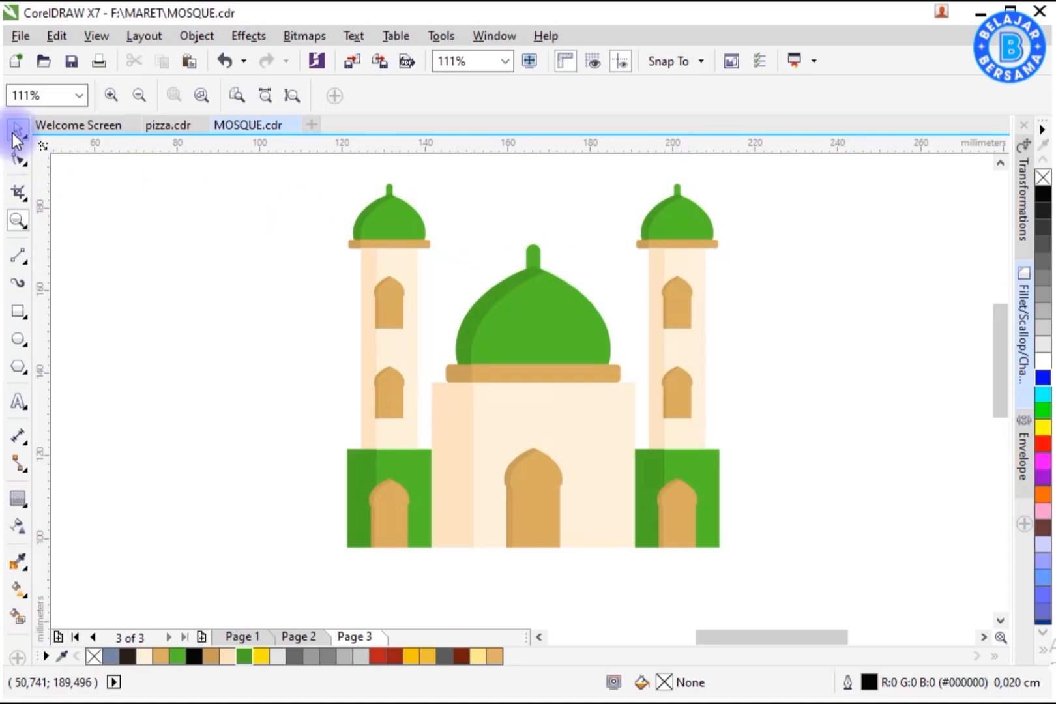
pyautogui.click(17, 130)
# Step: Move the mosque aside and draw a circle about 131 mm across
pyautogui.scroll(-2, 630, 324)
pyautogui.moveTo(443, 252); pyautogui.dragTo(701, 450)
pyautogui.moveTo(647, 397); pyautogui.dragTo(758, 378)
pyautogui.press('F7')
pyautogui.moveTo(335, 288); pyautogui.dragTo(591, 545)
pyautogui.press('space')
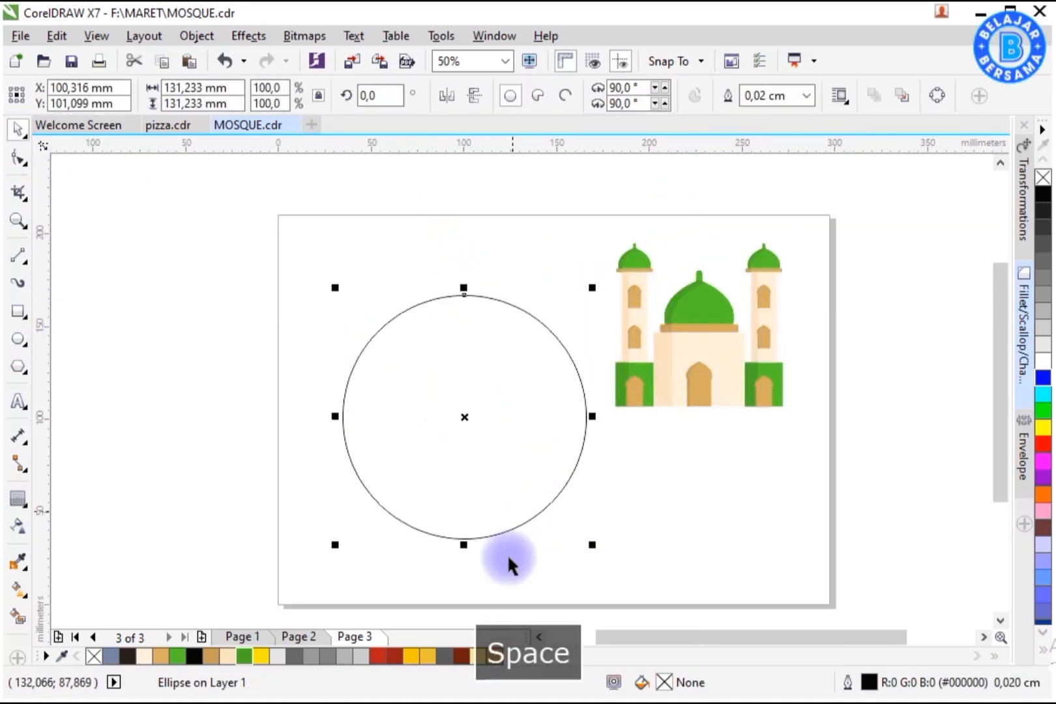
# Step: Fill the circle yellow and remove its outline
pyautogui.click(478, 656)
pyautogui.rightClick(94, 656)
pyautogui.click(428, 657)
pyautogui.moveTo(592, 288); pyautogui.dragTo(601, 278)
pyautogui.click(261, 656)
pyautogui.moveTo(450, 417); pyautogui.dragTo(442, 409)
# Step: Group the mosque and center it on the yellow circle
pyautogui.moveTo(585, 203); pyautogui.dragTo(808, 443)
pyautogui.hotkey('ctrl', 'g')
pyautogui.keyDown('shift'); pyautogui.click(554, 444); pyautogui.keyUp('shift')
pyautogui.press('c')
pyautogui.press('e')
# Step: Build a long diagonal shadow extending from the mosque toward the lower right
pyautogui.click(613, 417)
pyautogui.rightClick(562, 411)
pyautogui.moveTo(624, 490)
pyautogui.click(896, 564)
pyautogui.moveTo(657, 262); pyautogui.dragTo(231, 614)
pyautogui.hotkey('shift', 'F2')
pyautogui.click(634, 417)
pyautogui.moveTo(672, 242); pyautogui.dragTo(666, 248)
pyautogui.moveTo(565, 372); pyautogui.dragTo(565, 361)
pyautogui.moveTo(668, 523); pyautogui.dragTo(676, 530)
pyautogui.click(891, 586)
pyautogui.click(526, 454)
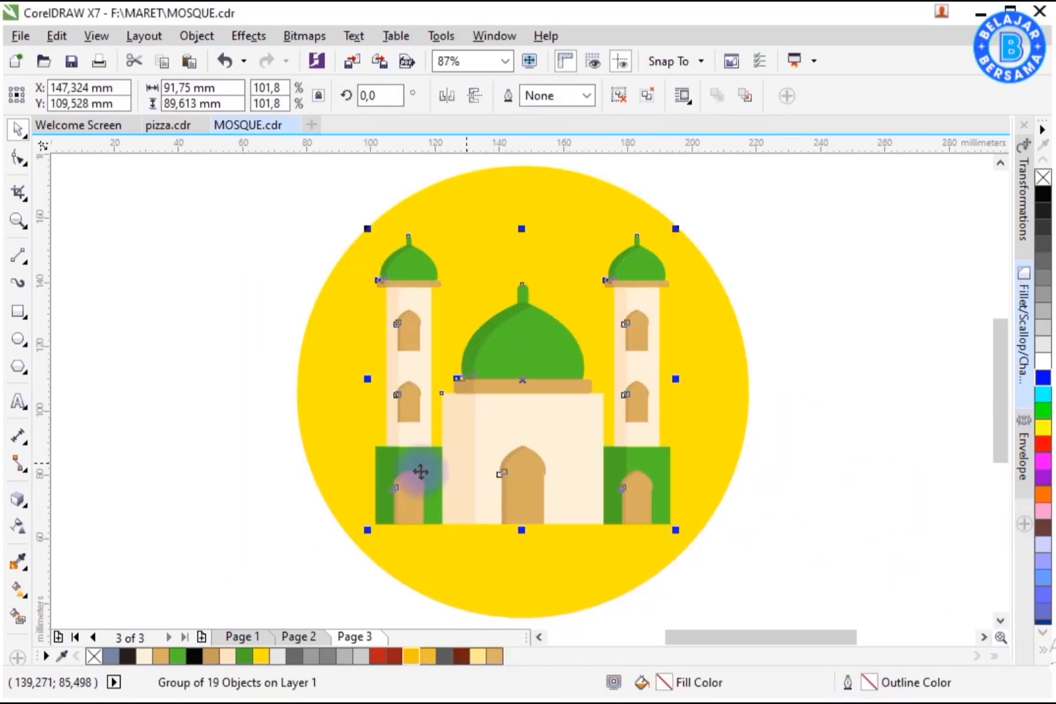
pyautogui.click(94, 609)
pyautogui.scroll(-1, 560, 410)
pyautogui.scroll(1, 542, 372)
pyautogui.moveTo(542, 366); pyautogui.dragTo(754, 620)
pyautogui.scroll(-1, 585, 309)
pyautogui.moveTo(673, 470); pyautogui.dragTo(807, 615)
pyautogui.scroll(1, 600, 282)
pyautogui.click(761, 98)
pyautogui.click(839, 166)
pyautogui.click(672, 358)
pyautogui.rightClick(668, 360)
pyautogui.click(708, 391)
pyautogui.press('space')
pyautogui.click(659, 326)
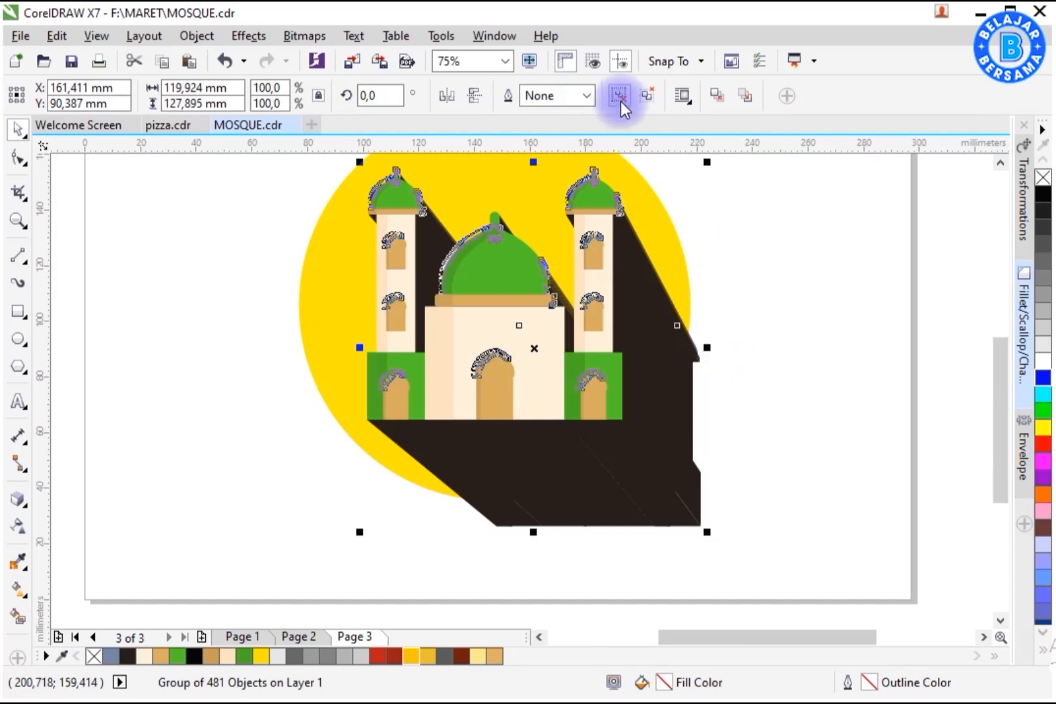
# Step: Weld the shadow pieces into one curve and fill it a darker yellow
pyautogui.click(621, 100)
pyautogui.click(548, 101)
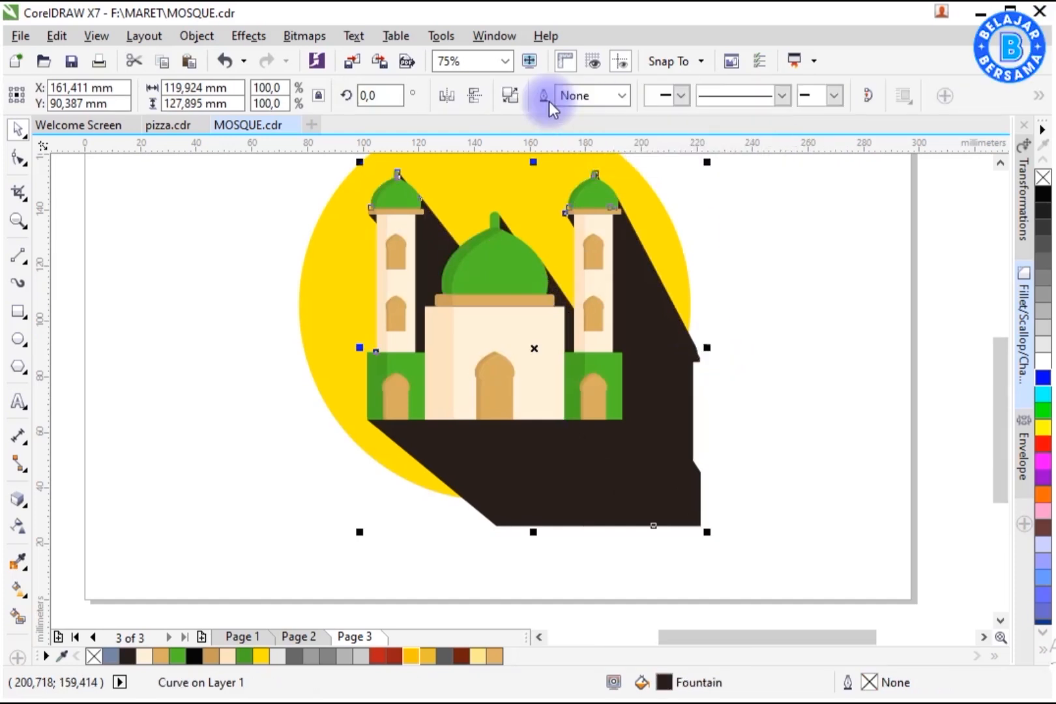
pyautogui.click(412, 658)
# Step: PowerClip the shadow inside the yellow circle
pyautogui.click(709, 436)
pyautogui.moveTo(999, 360); pyautogui.dragTo(997, 346)
pyautogui.rightClick(669, 386)
pyautogui.click(703, 211)
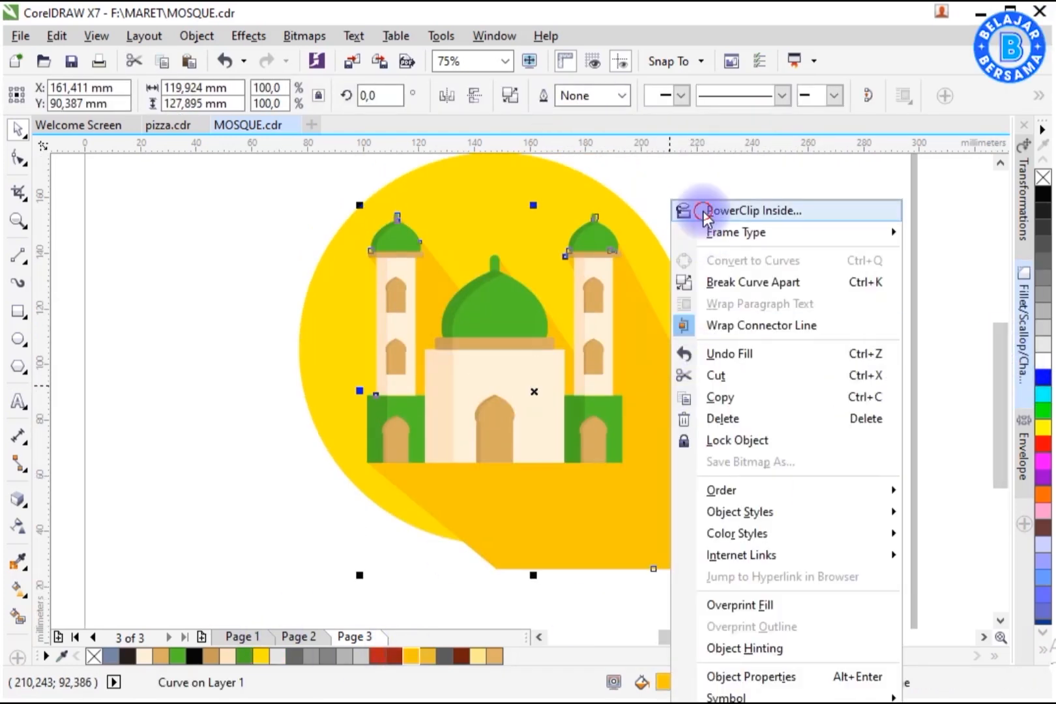
pyautogui.click(670, 307)
pyautogui.click(719, 297)
pyautogui.press('F3')
pyautogui.press('z')
pyautogui.moveTo(438, 212); pyautogui.dragTo(671, 437)
pyautogui.click(18, 130)
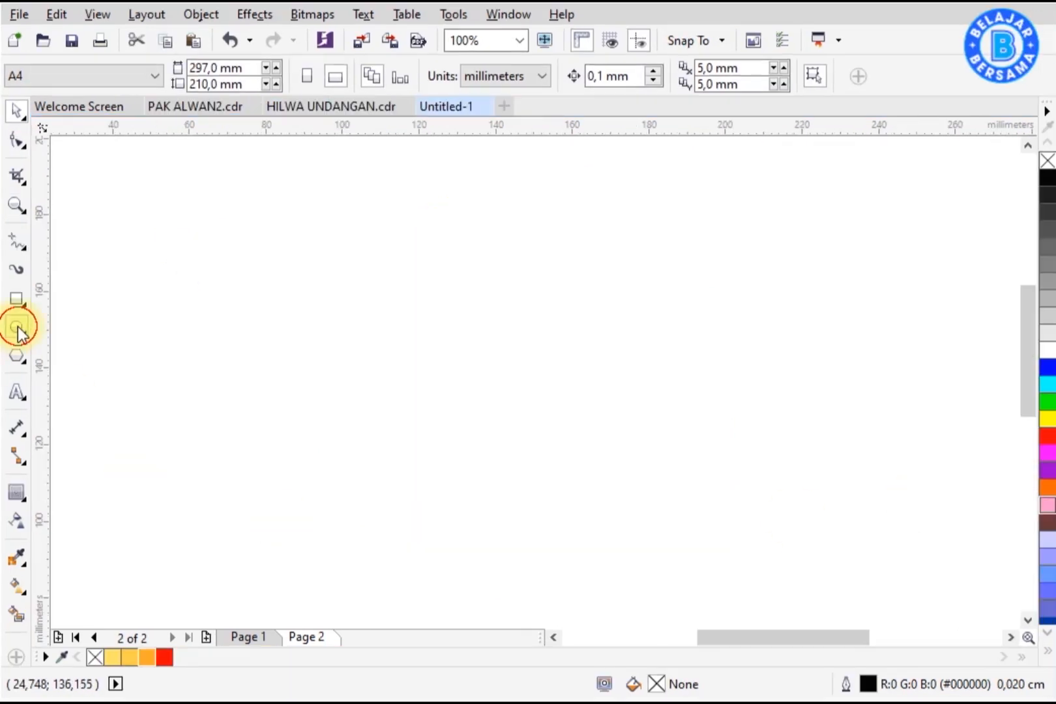
# Step: Draw a circle about 46 mm across and fill it light yellow
pyautogui.click(17, 326)
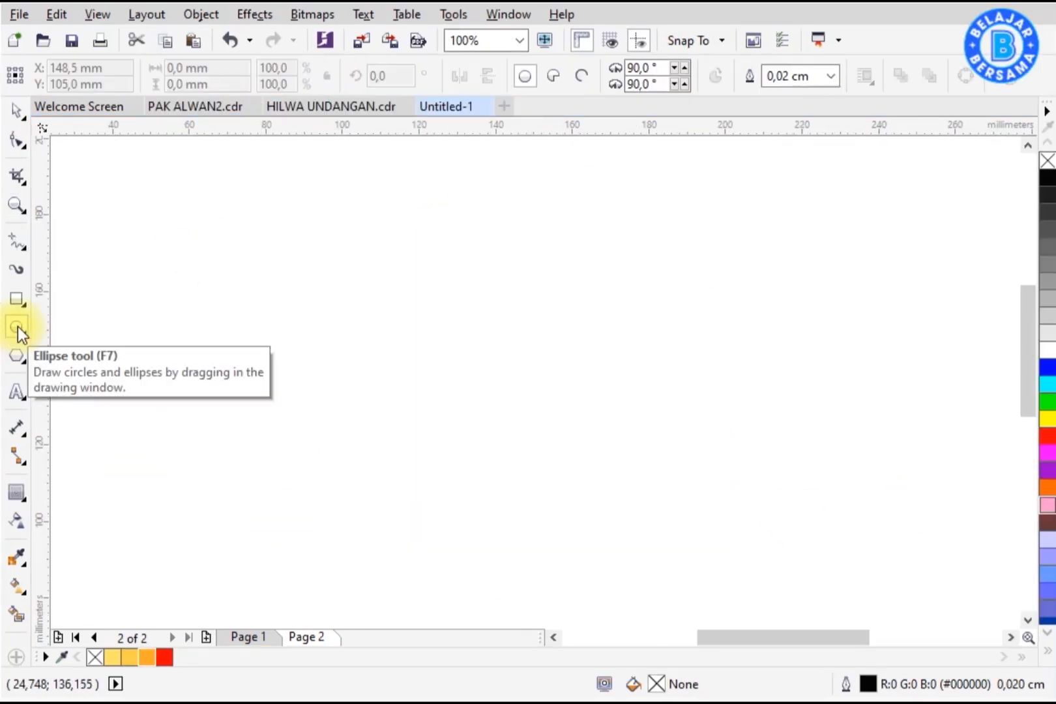
pyautogui.moveTo(427, 269); pyautogui.dragTo(603, 445)
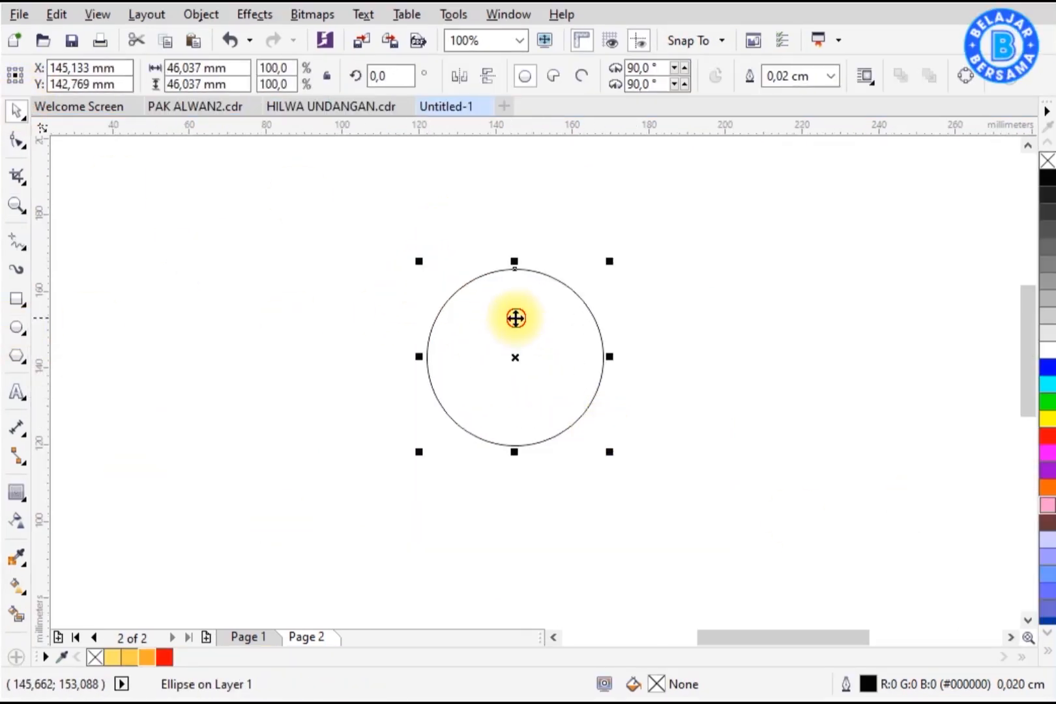
pyautogui.click(118, 659)
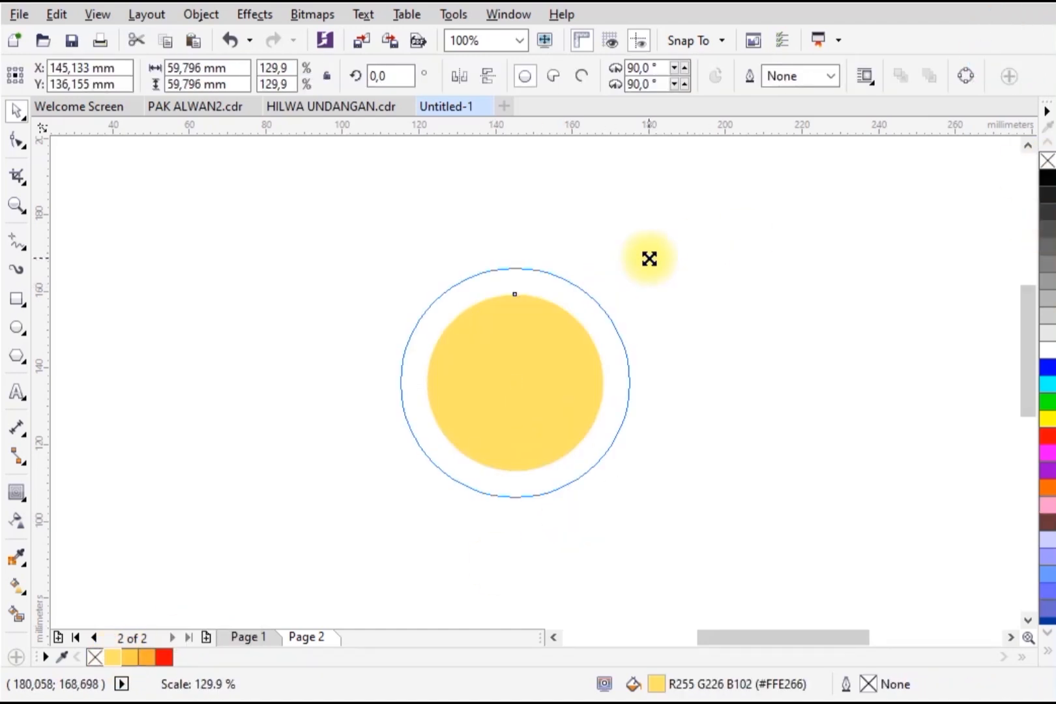
# Step: Duplicate the circle scaled up to about 60 mm, fill the copy darker yellow and send it behind
pyautogui.moveTo(649, 259); pyautogui.dragTo(629, 266)
pyautogui.click(130, 657)
pyautogui.rightClick(605, 420)
pyautogui.moveTo(782, 481)
pyautogui.click(848, 505)
pyautogui.click(720, 432)
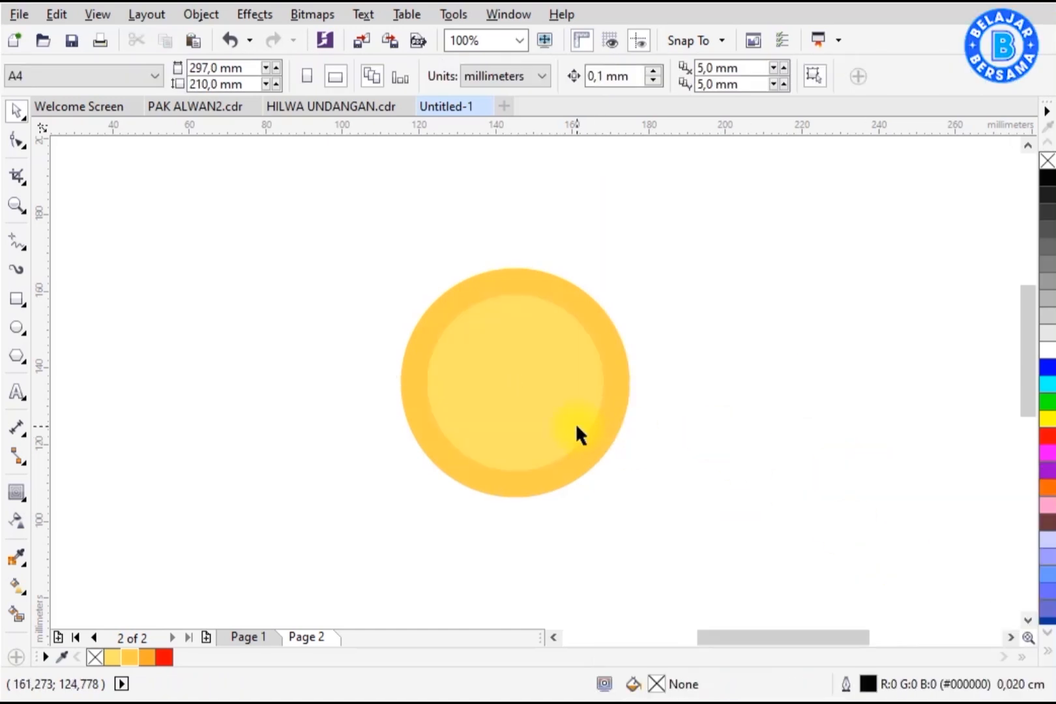
# Step: Give the inner circle a 0.05 cm outline
pyautogui.click(577, 430)
pyautogui.press('F12')
pyautogui.click(399, 218)
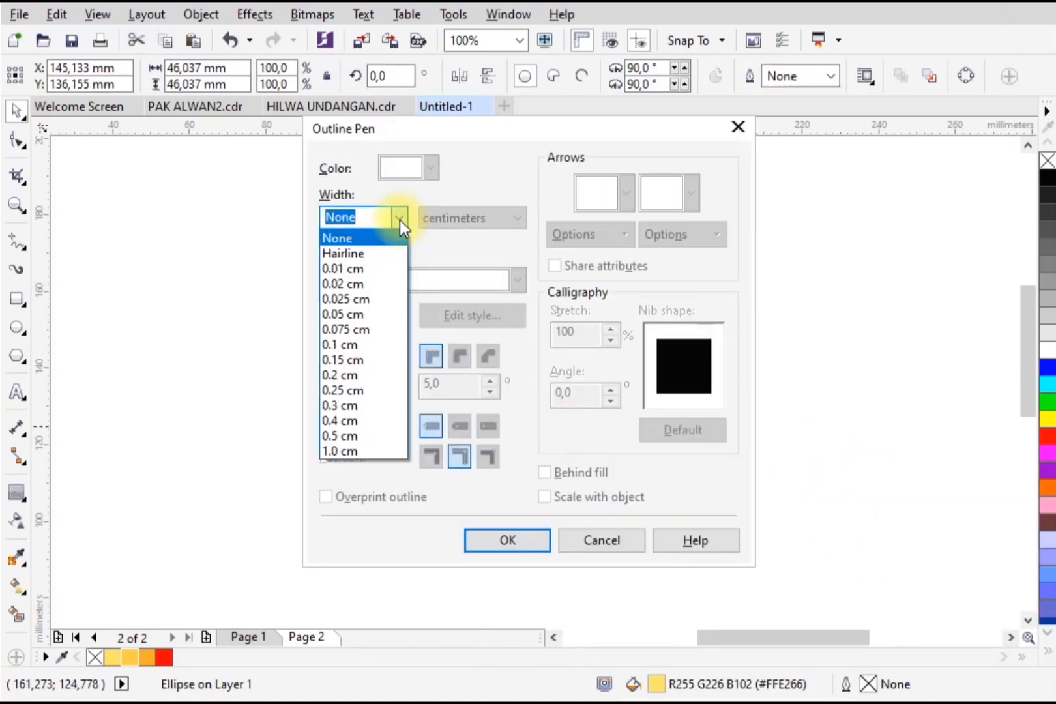
pyautogui.click(346, 235)
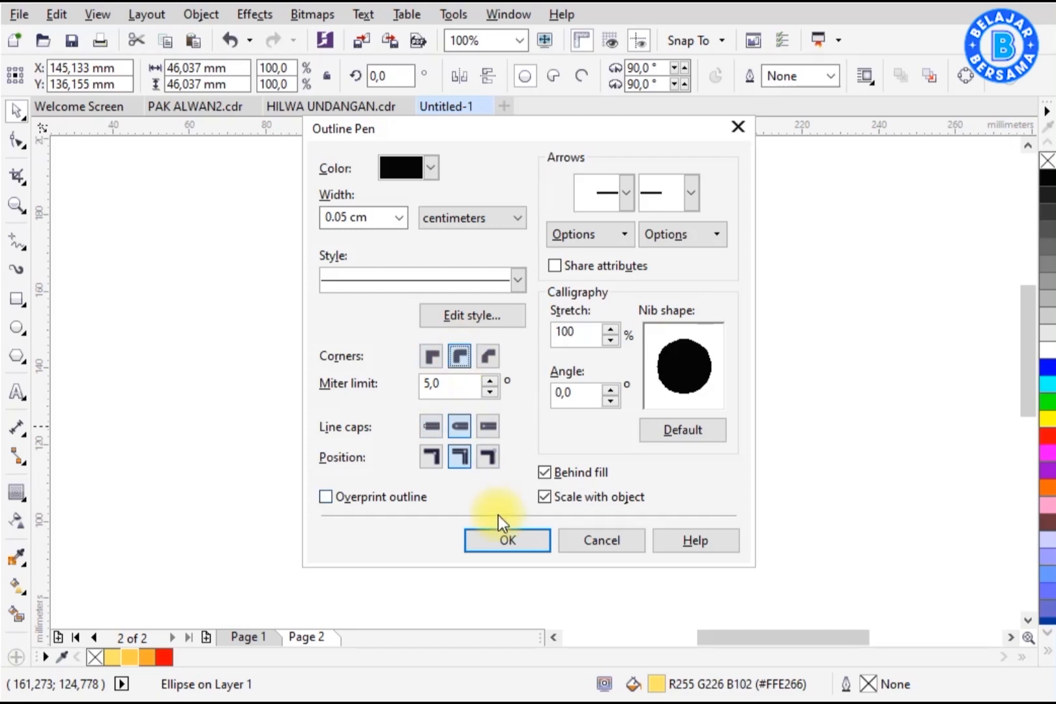
pyautogui.click(507, 540)
# Step: Set the inner circle's outline width to 0.2 cm and color it orange
pyautogui.press('F12')
pyautogui.click(399, 218)
pyautogui.click(391, 378)
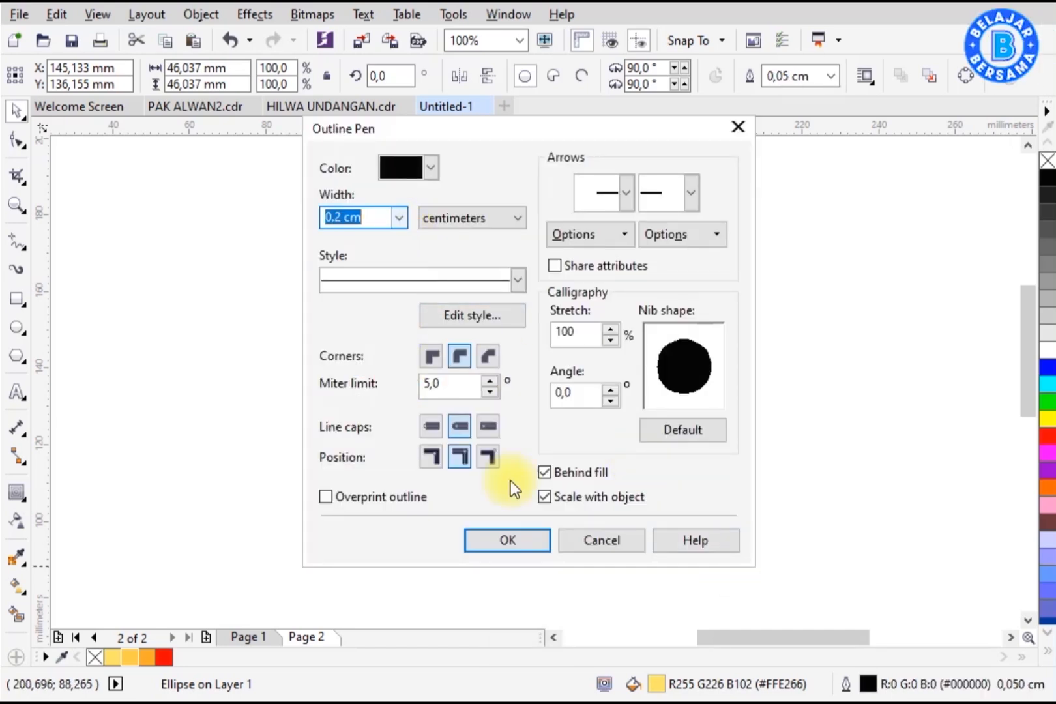
pyautogui.click(525, 533)
pyautogui.rightClick(146, 662)
pyautogui.click(271, 496)
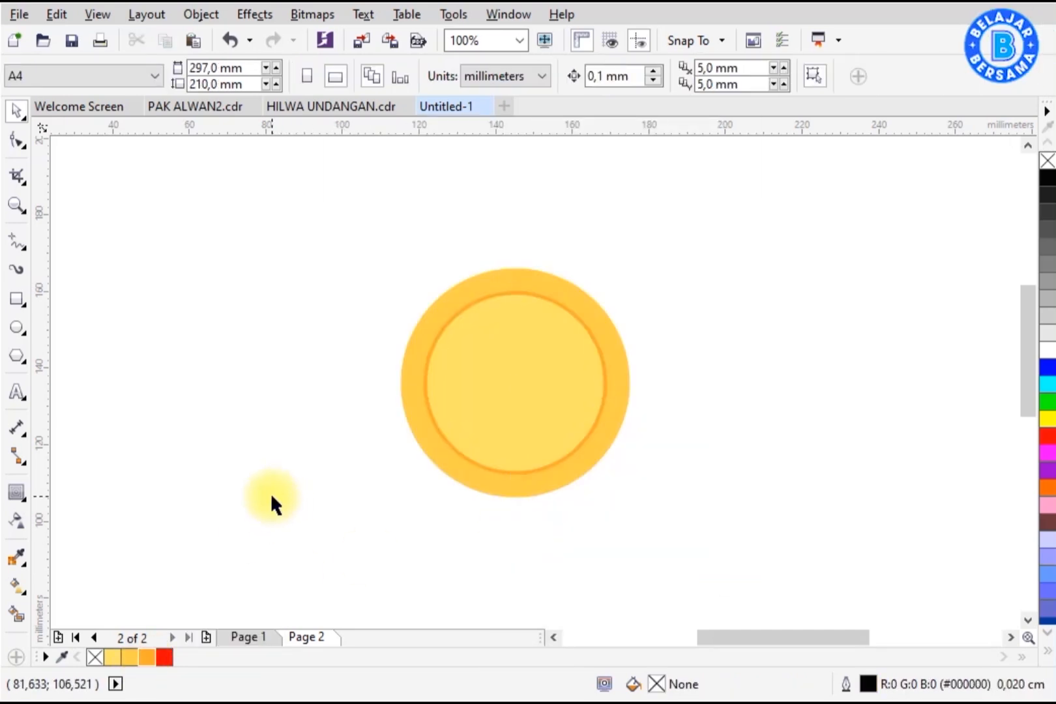
# Step: Draw a polygon, set it to 20 sides about 67 mm across, and center it on the page
pyautogui.click(20, 360)
pyautogui.click(58, 355)
pyautogui.moveTo(229, 247); pyautogui.dragTo(486, 491)
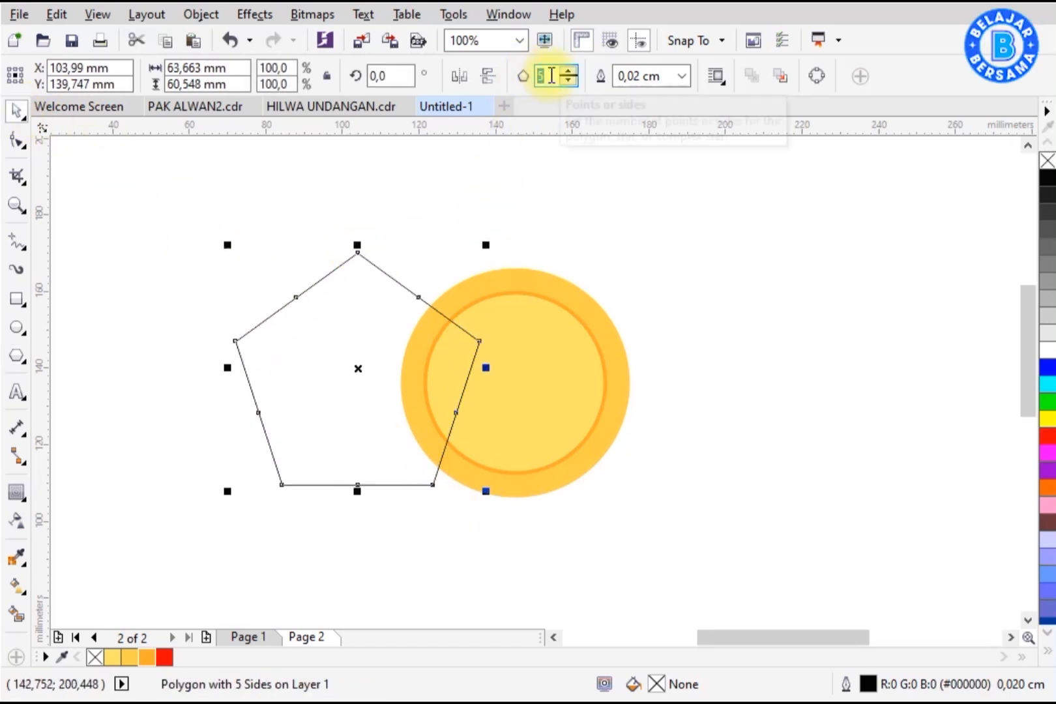
pyautogui.click(549, 77)
pyautogui.write('20')
pyautogui.press('Return')
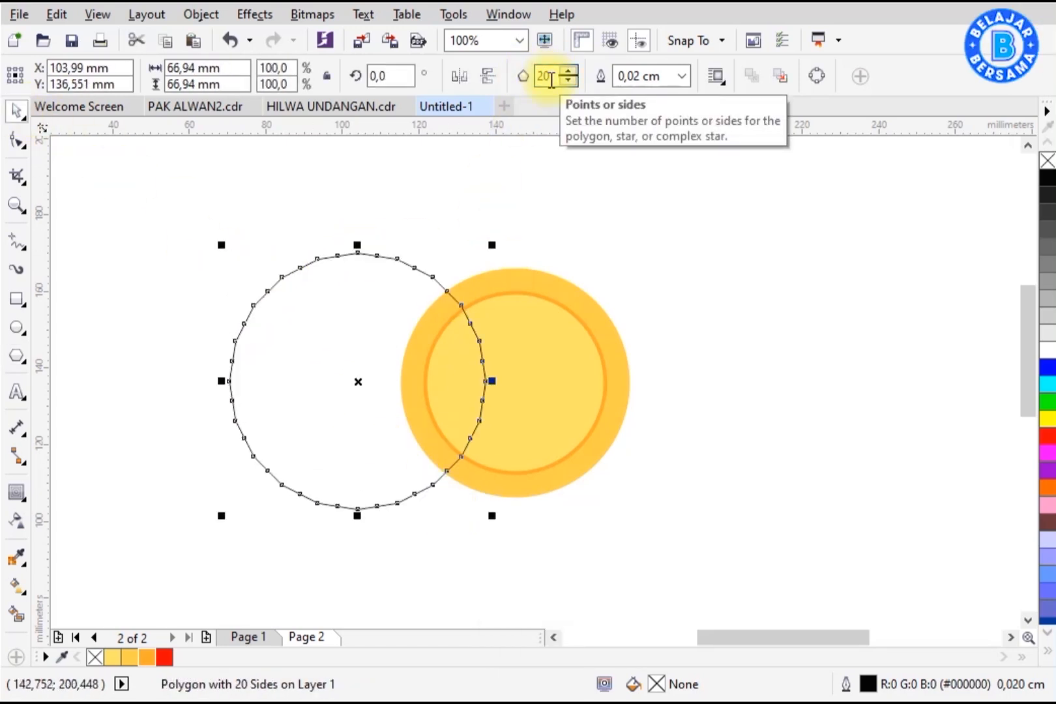
pyautogui.press('p')
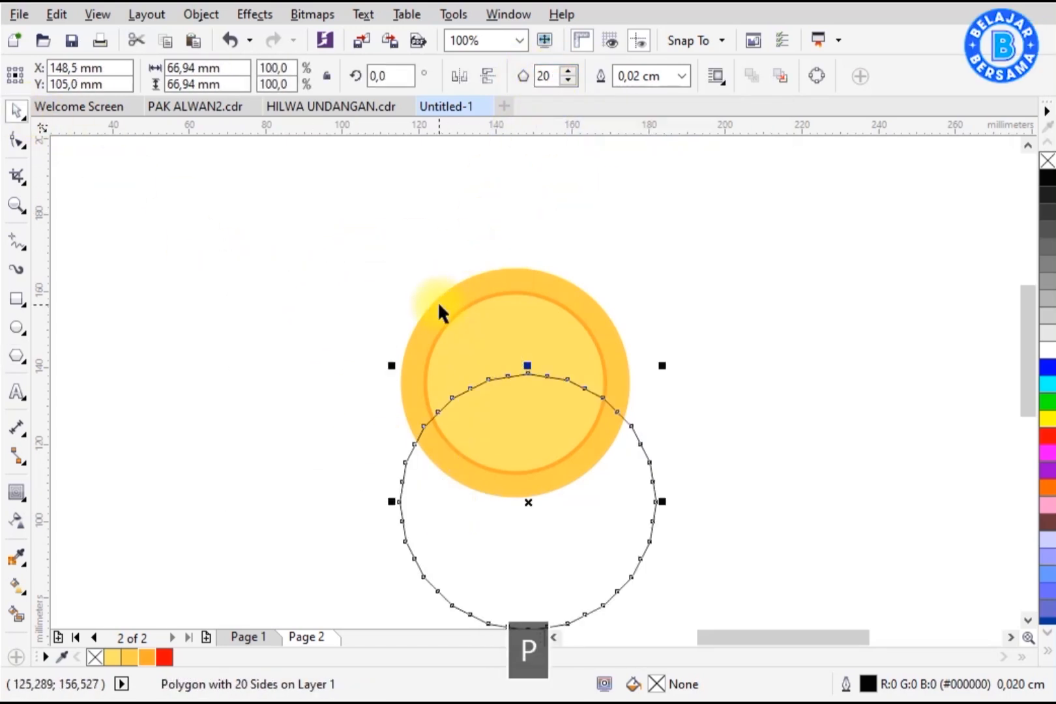
# Step: Center the 20-sided polygon on the sun circles
pyautogui.keyDown('shift'); pyautogui.click(612, 329); pyautogui.keyUp('shift')
pyautogui.press('c')
pyautogui.press('e')
pyautogui.click(625, 313)
pyautogui.scroll(2, 464, 279)
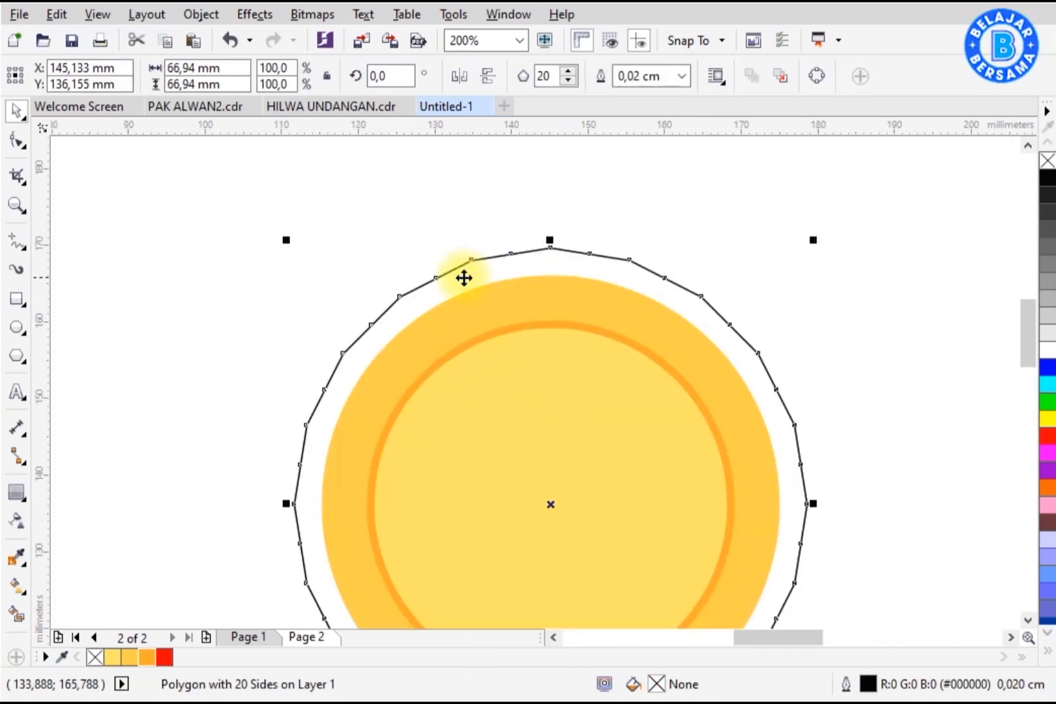
# Step: Pull one polygon node inward with the Shape tool to turn the polygon into a 20-point star
pyautogui.scroll(2, 463, 278)
pyautogui.click(17, 141)
pyautogui.moveTo(404, 280); pyautogui.dragTo(445, 348)
# Step: Scale the star up to about 78 mm across around the circles
pyautogui.scroll(-4, 485, 221)
pyautogui.press('space')
pyautogui.scroll(2, 484, 220)
pyautogui.moveTo(730, 181); pyautogui.dragTo(776, 189)
# Step: Open the Fillet/Scallop/Chamfer docker and fillet the star's corners with a 1.301 mm radius
pyautogui.click(523, 14)
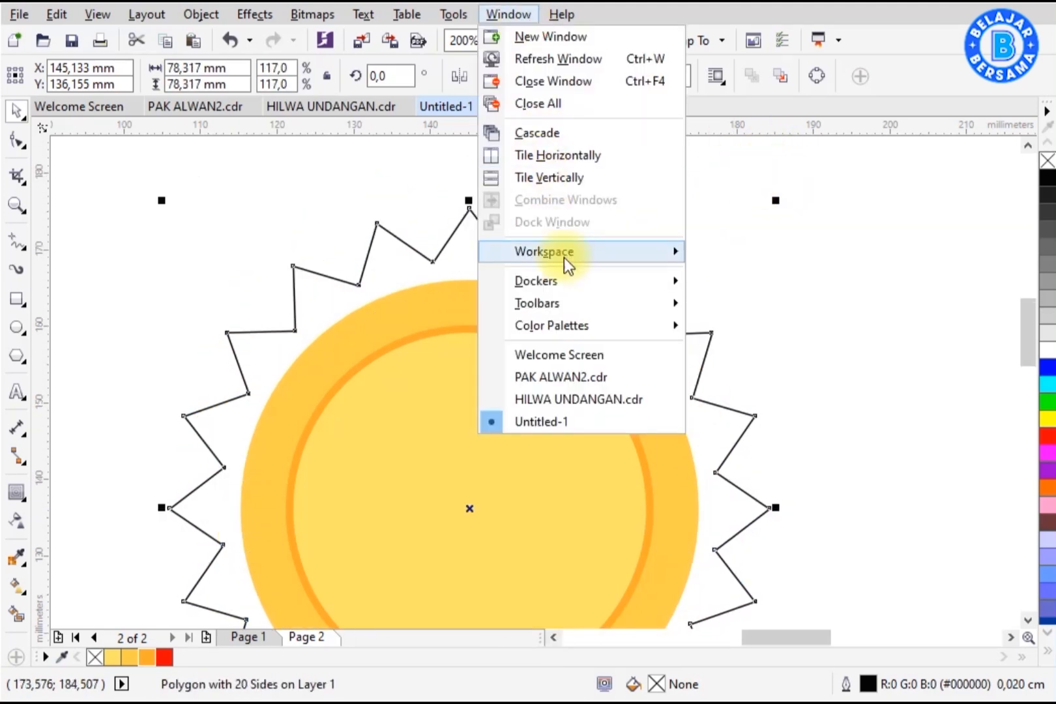
pyautogui.moveTo(577, 277)
pyautogui.click(743, 285)
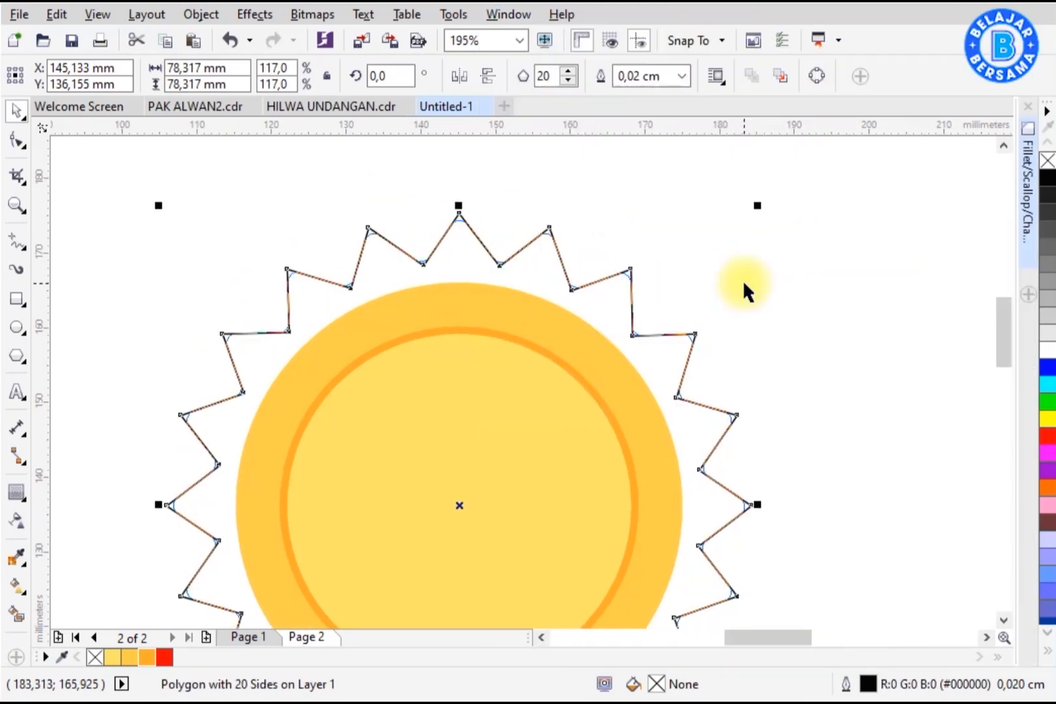
pyautogui.click(1032, 189)
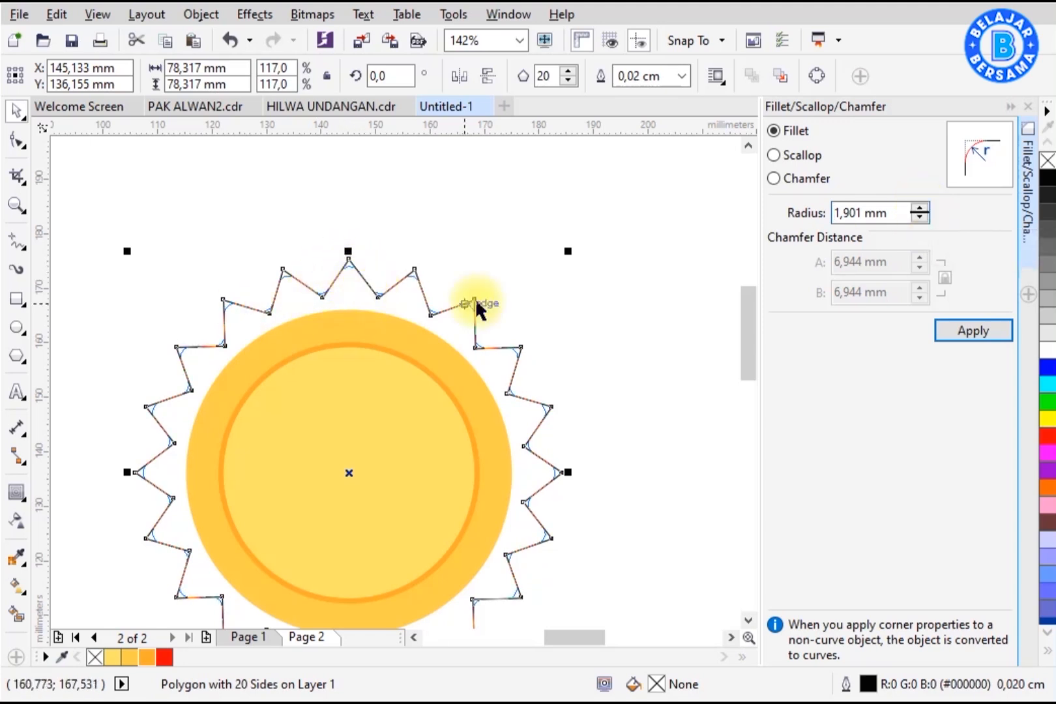
pyautogui.scroll(5, 476, 301)
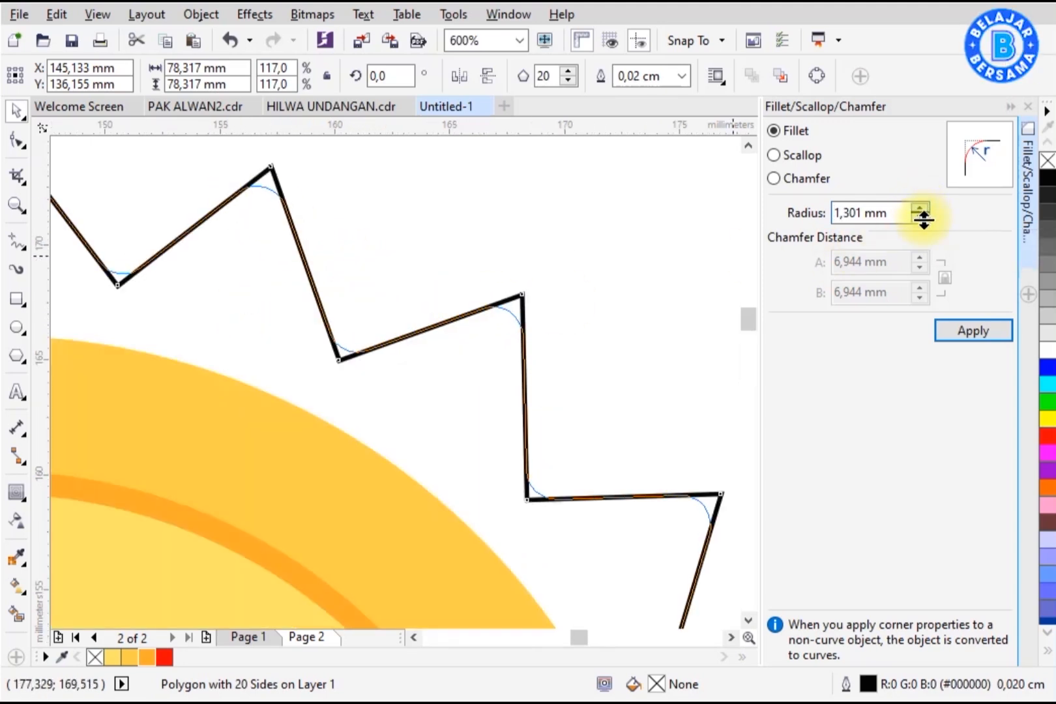
pyautogui.click(944, 331)
pyautogui.scroll(-7, 583, 248)
pyautogui.click(528, 258)
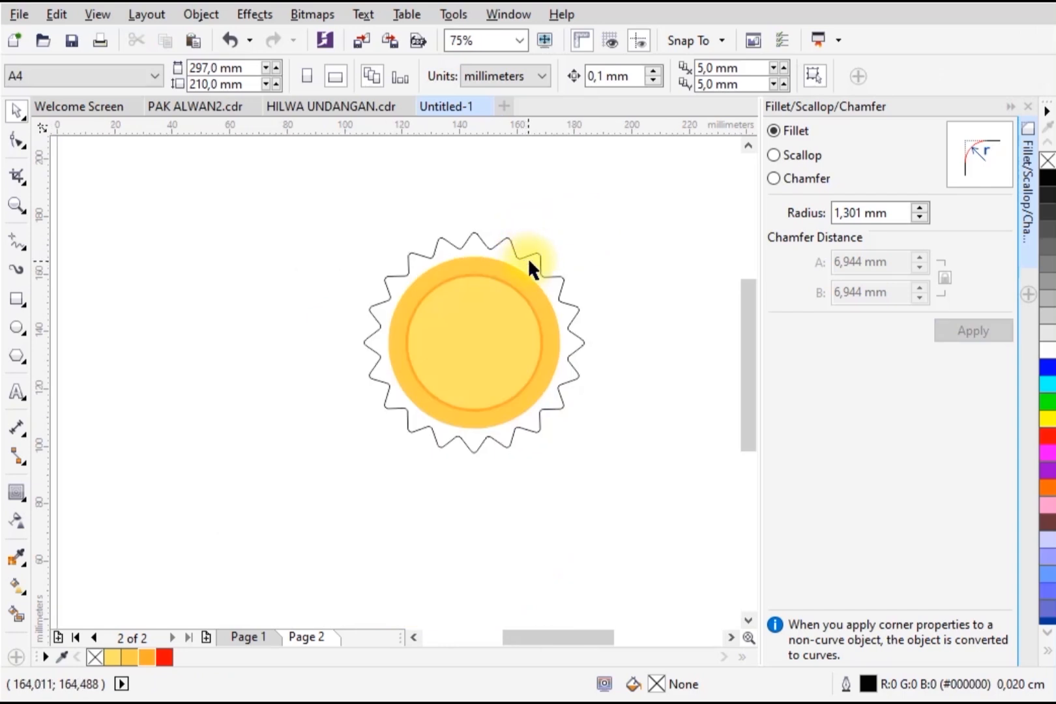
pyautogui.click(1013, 110)
# Step: Fill the star orange and send it to the back behind the circles
pyautogui.moveTo(754, 207); pyautogui.dragTo(421, 495)
pyautogui.hotkey('shift', 'F2')
pyautogui.click(737, 319)
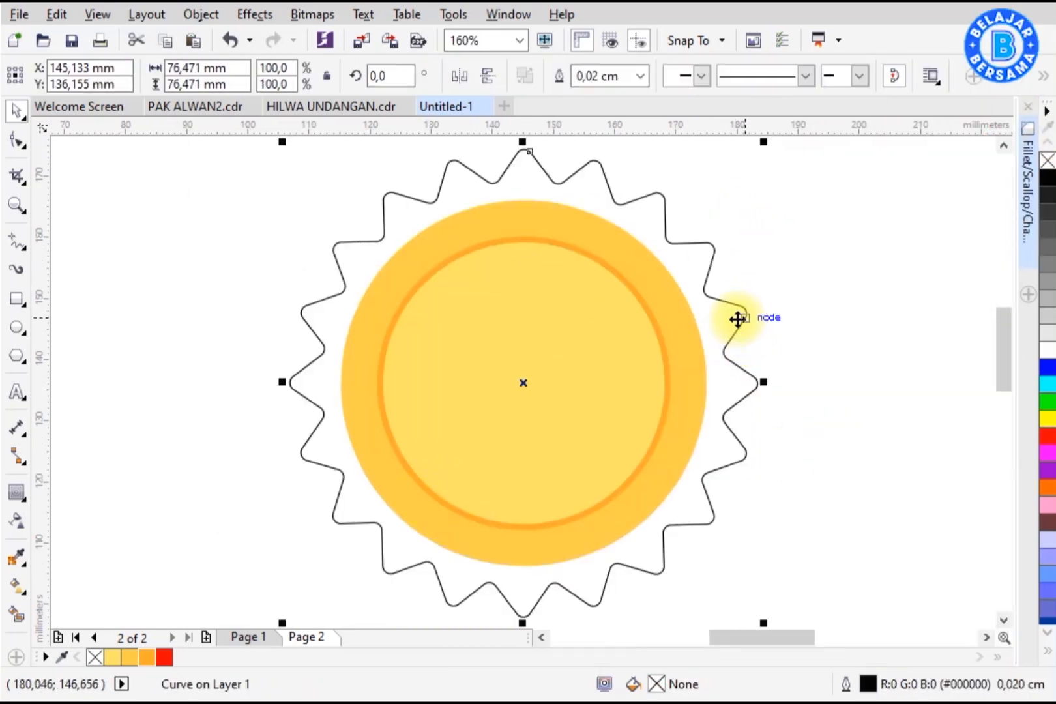
pyautogui.click(154, 660)
pyautogui.rightClick(357, 312)
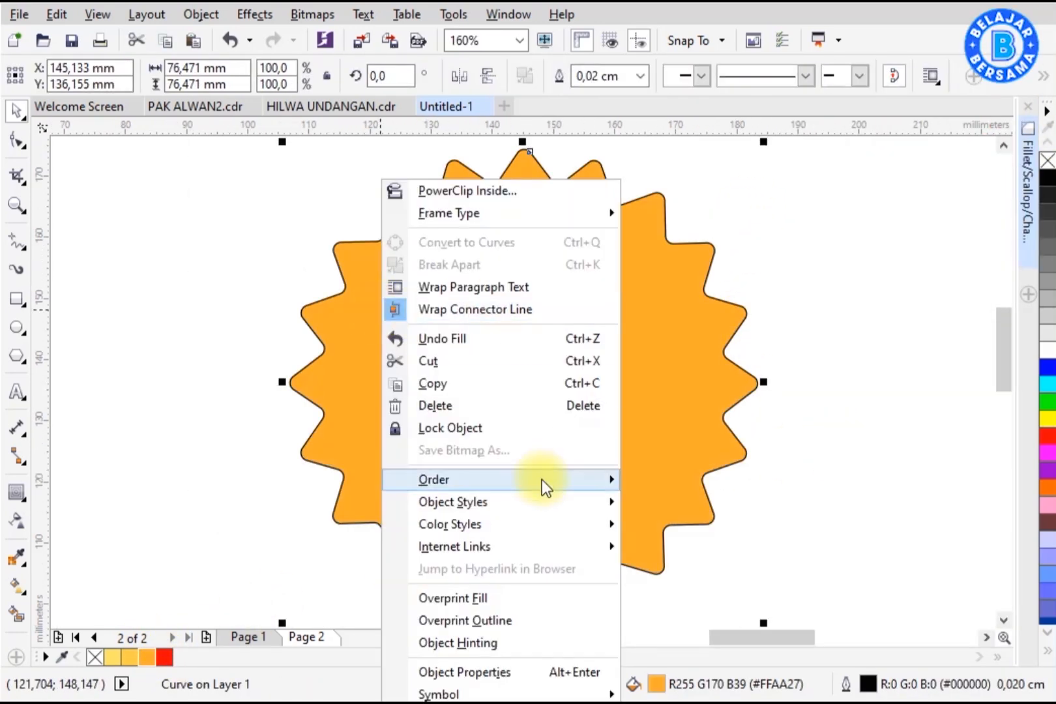
pyautogui.moveTo(543, 480)
pyautogui.click(704, 550)
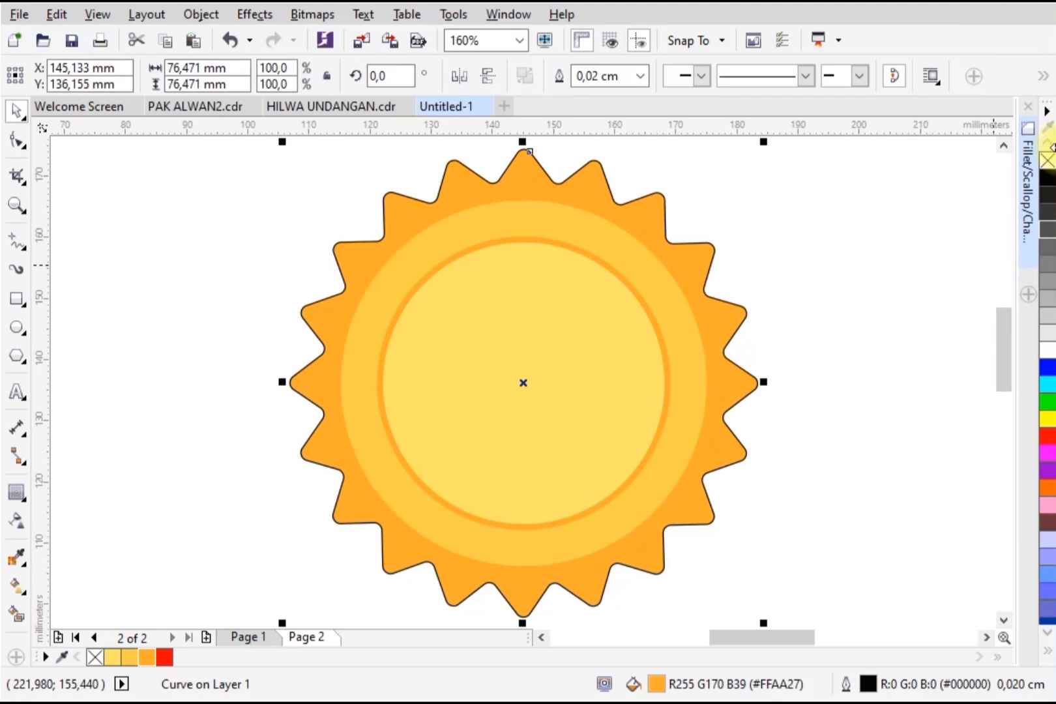
# Step: Draw a vertical rectangle about 19 × 44 mm to the right of the sun
pyautogui.click(884, 232)
pyautogui.scroll(-3, 414, 284)
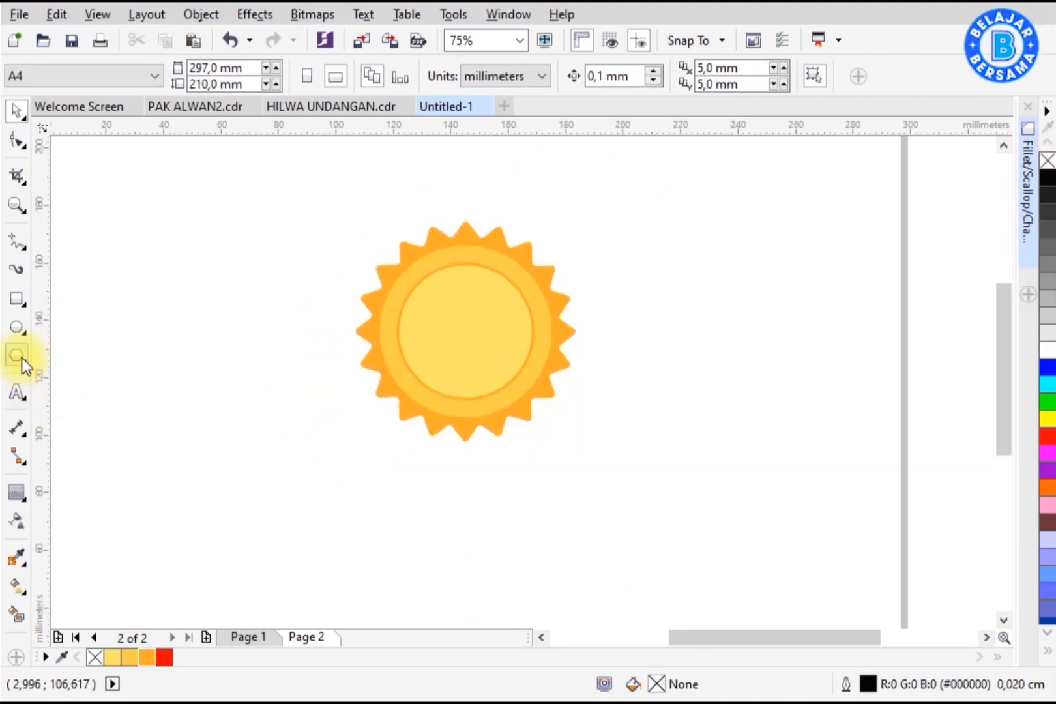
pyautogui.click(16, 298)
pyautogui.moveTo(619, 341); pyautogui.dragTo(675, 444)
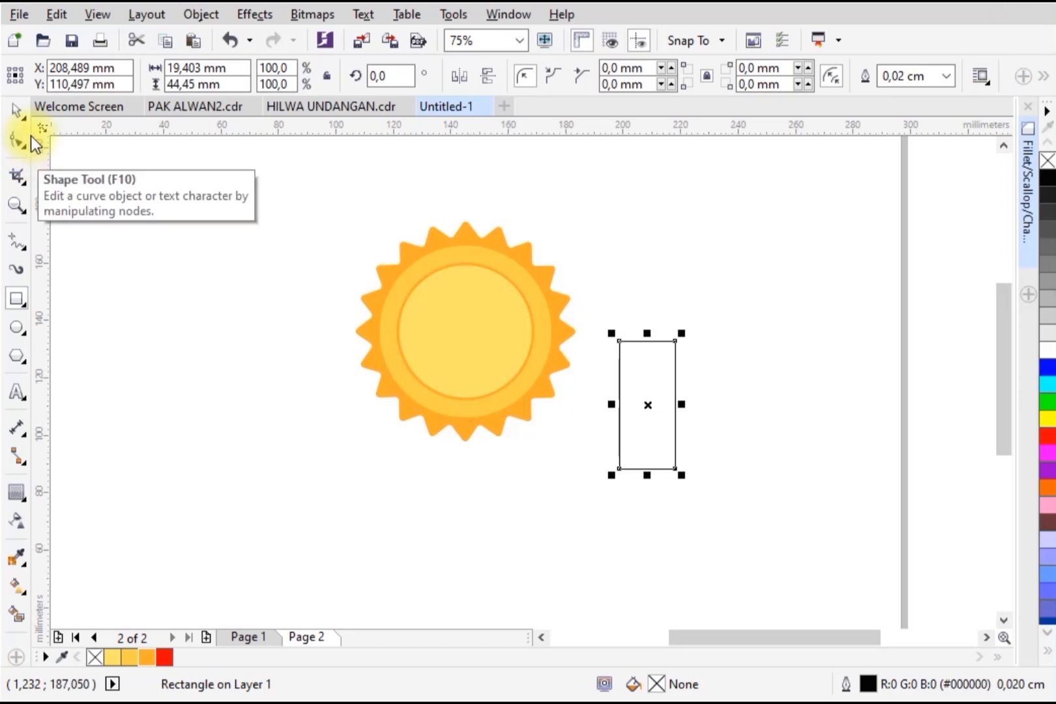
# Step: Convert the rectangle to curves and push its bottom middle node up to cut a ribbon notch
pyautogui.click(16, 111)
pyautogui.click(1041, 116)
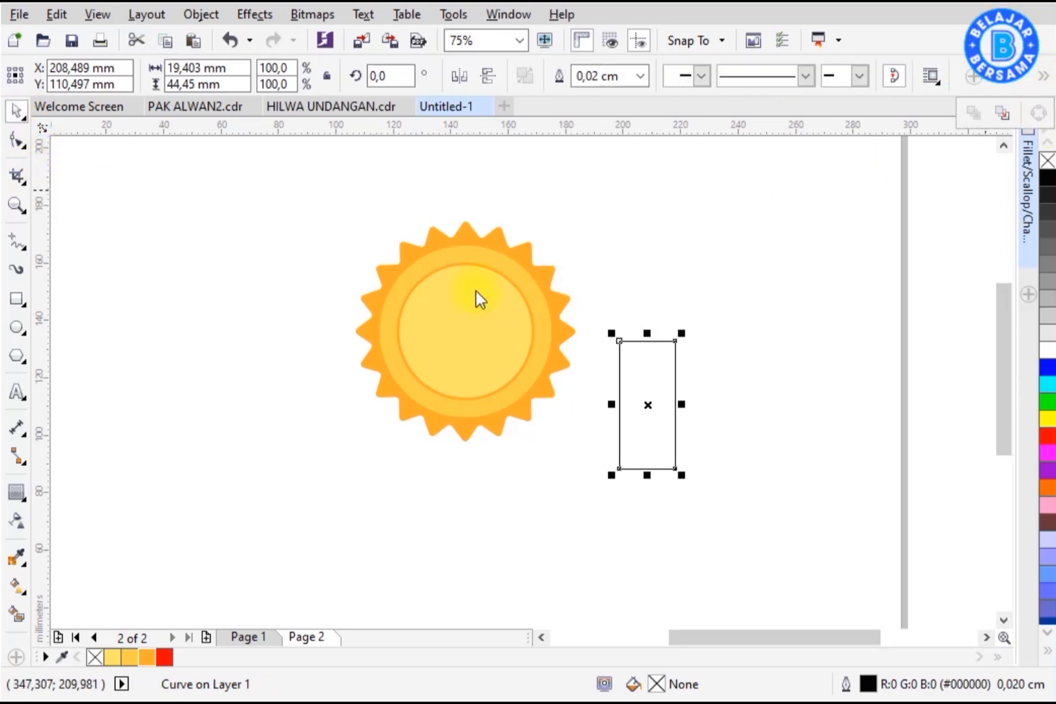
pyautogui.click(16, 140)
pyautogui.moveTo(644, 467); pyautogui.dragTo(644, 430)
pyautogui.scroll(3, 642, 431)
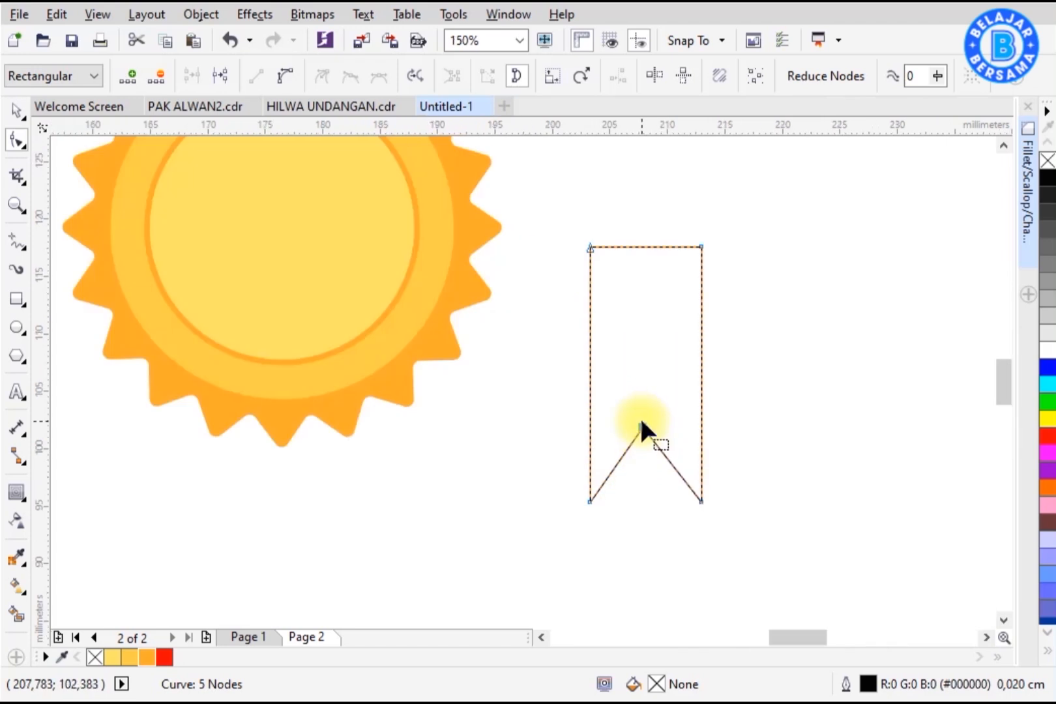
pyautogui.scroll(1, 655, 444)
pyautogui.scroll(-2, 646, 391)
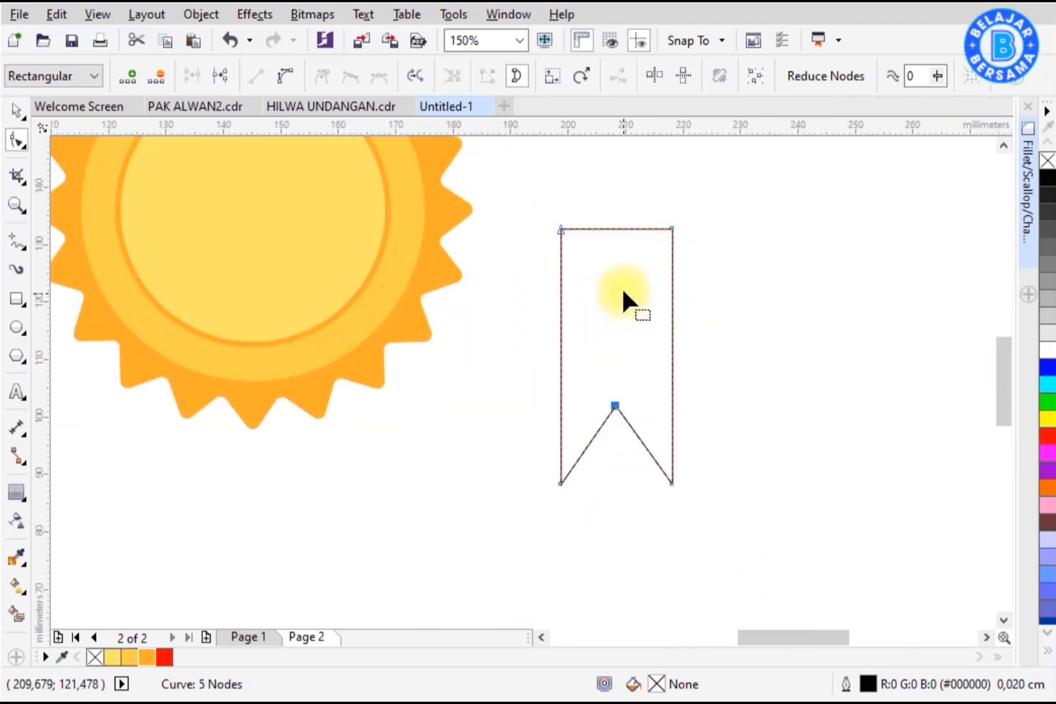
# Step: Fill the ribbon red with a vertical fountain fill darkening to #9C0000 at the top
pyautogui.click(164, 657)
pyautogui.click(19, 115)
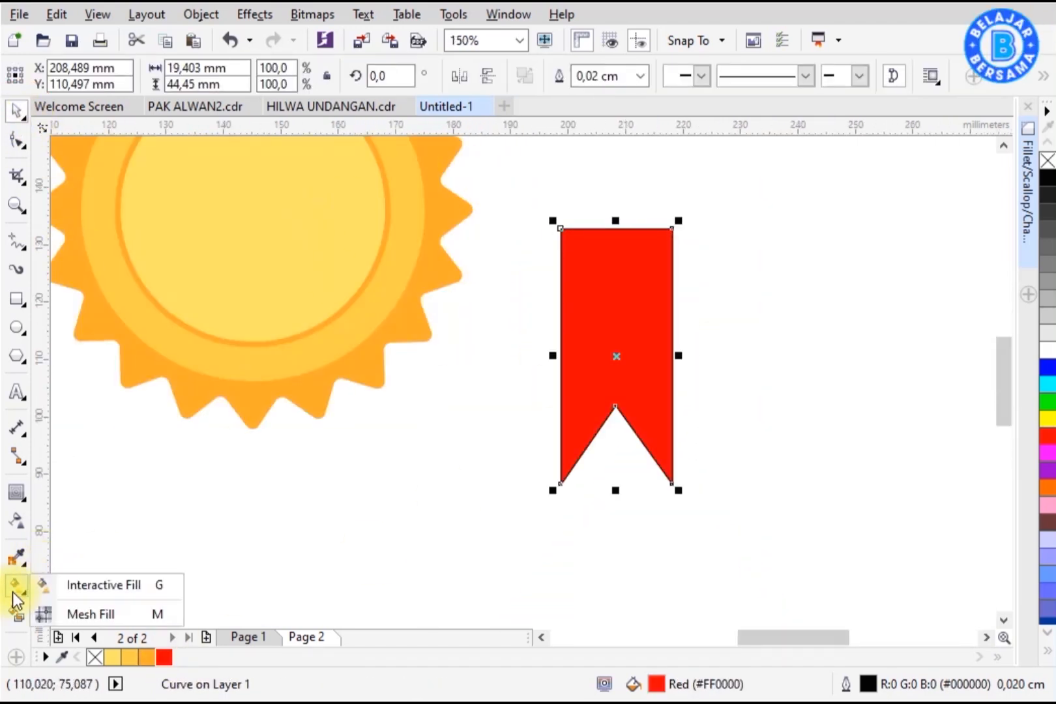
pyautogui.click(75, 591)
pyautogui.moveTo(615, 405); pyautogui.dragTo(615, 228)
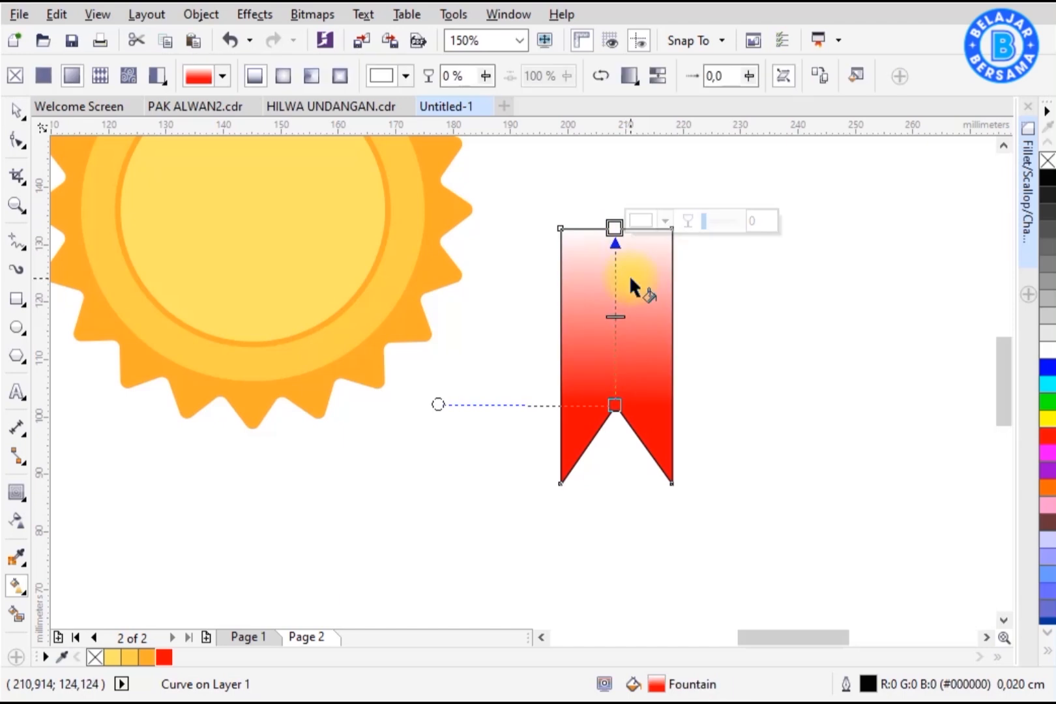
pyautogui.click(665, 222)
pyautogui.click(755, 340)
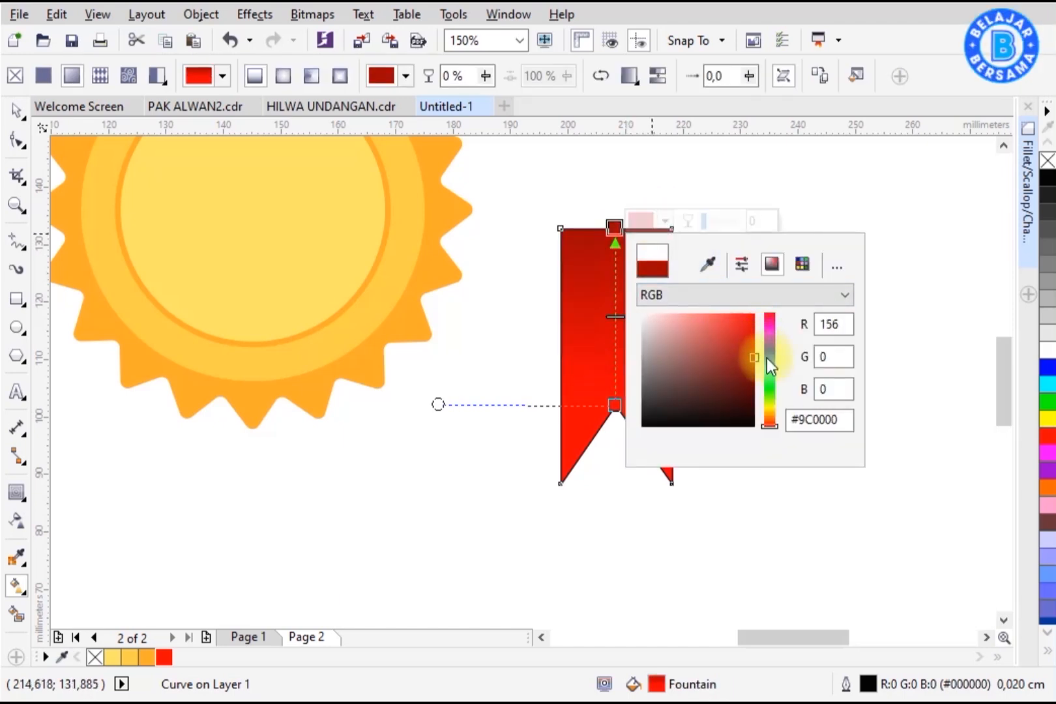
pyautogui.click(519, 366)
pyautogui.click(16, 111)
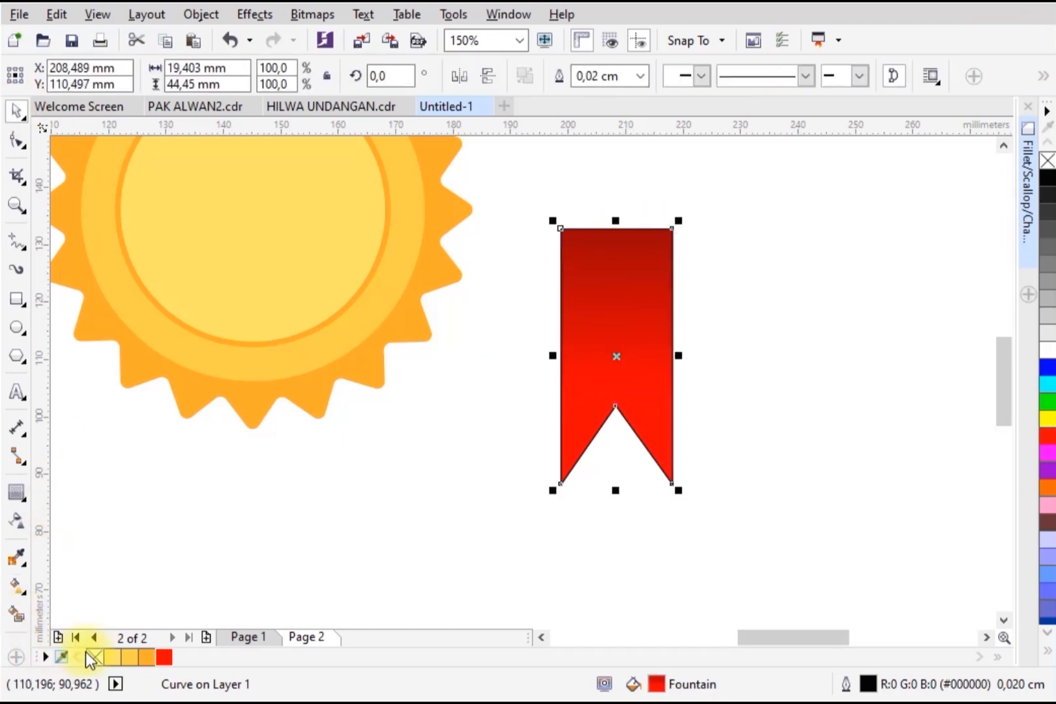
# Step: Draw a thin rectangle about 1.2 × 52 mm along the ribbon's left side and fill it light yellow
pyautogui.click(411, 493)
pyautogui.click(16, 298)
pyautogui.moveTo(575, 208); pyautogui.dragTo(597, 457)
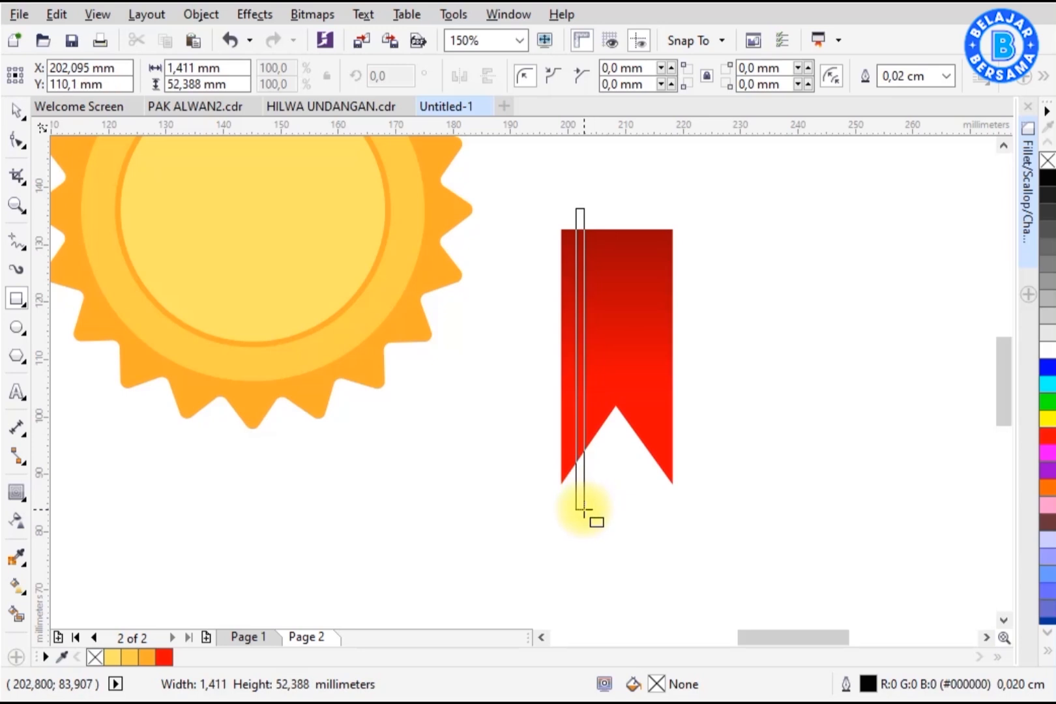
pyautogui.click(112, 657)
pyautogui.press('space')
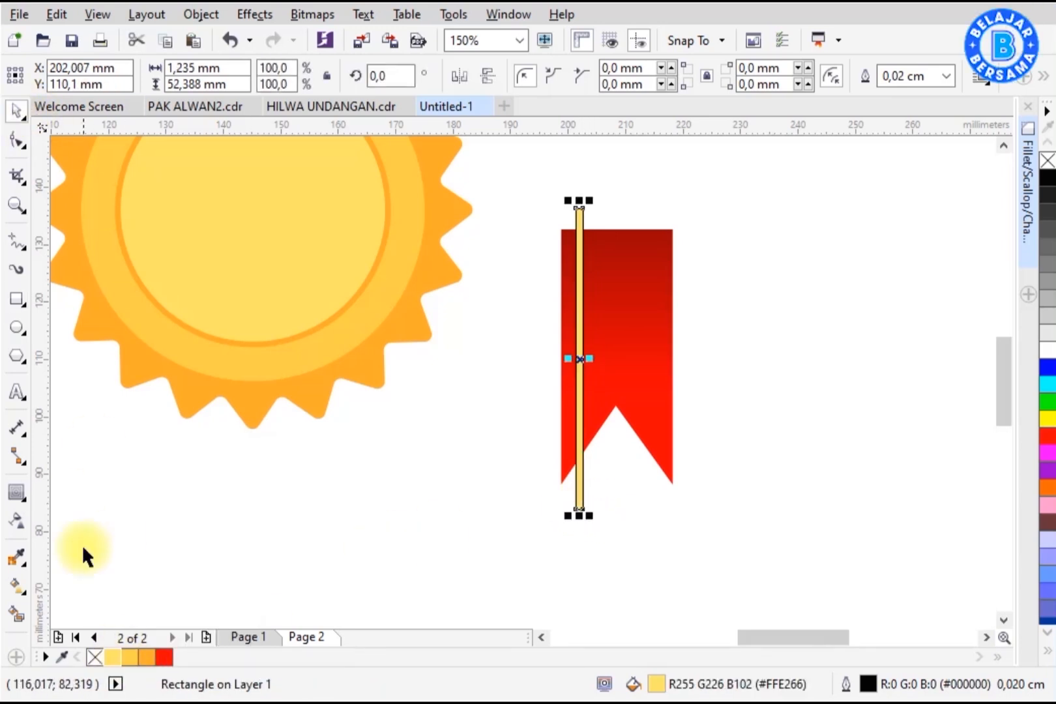
# Step: Copy the stripe to the ribbon's right edge and group the two stripes
pyautogui.moveTo(613, 323); pyautogui.dragTo(655, 359)
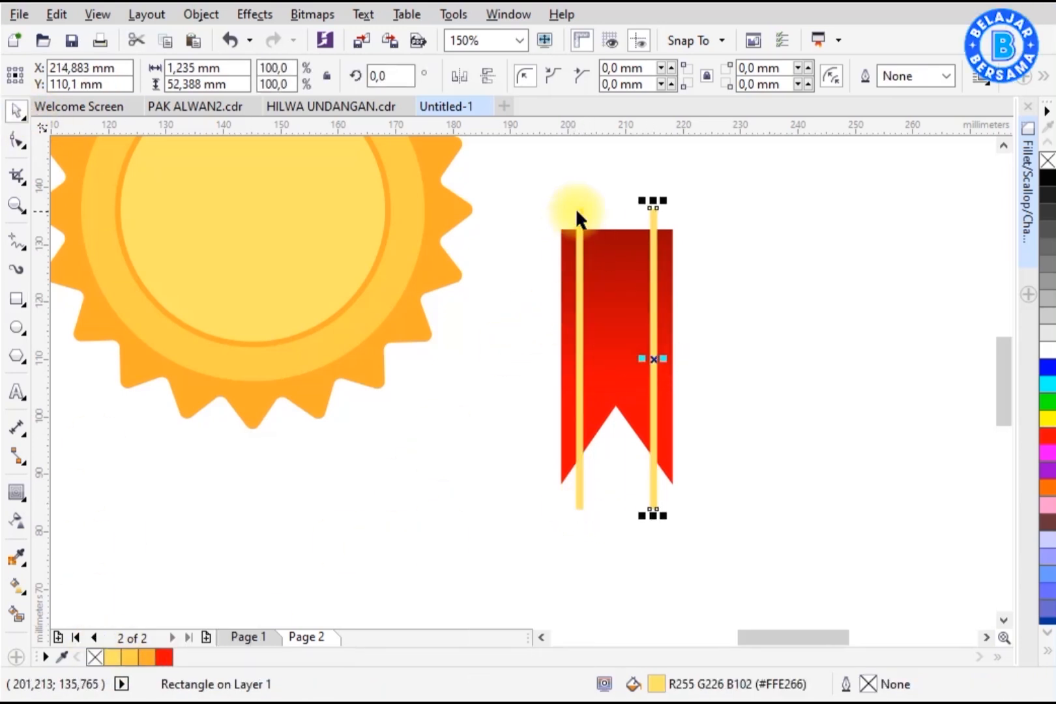
pyautogui.keyDown('shift'); pyautogui.click(578, 219); pyautogui.keyUp('shift')
pyautogui.hotkey('ctrl', 'g')
pyautogui.keyDown('shift'); pyautogui.click(670, 259); pyautogui.keyUp('shift')
pyautogui.press('c')
pyautogui.click(676, 235)
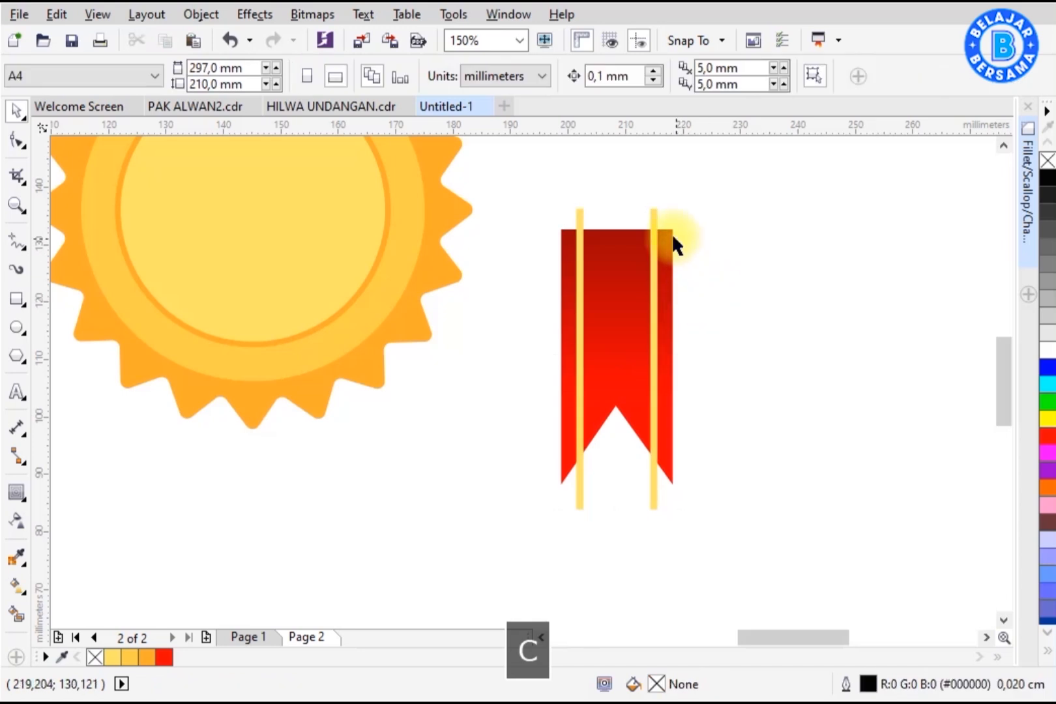
# Step: PowerClip the grouped stripes inside the ribbon
pyautogui.rightClick(655, 206)
pyautogui.click(738, 212)
# Step: Move the ribbon below the sun and rotate it to a slant
pyautogui.scroll(-1, 614, 333)
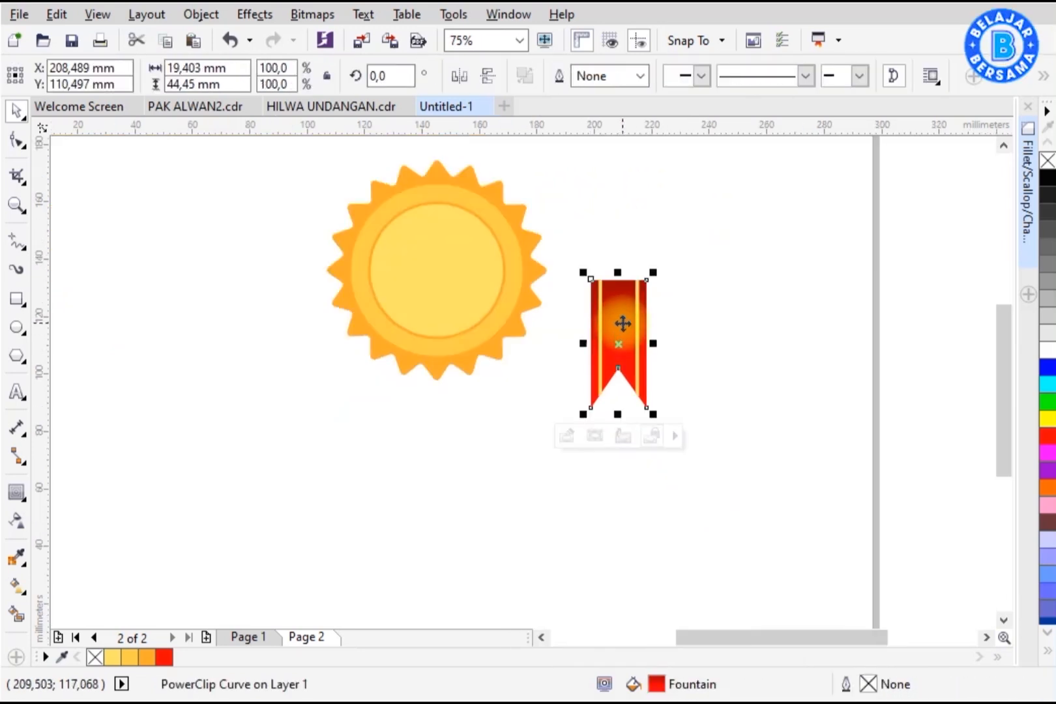
pyautogui.moveTo(622, 323); pyautogui.dragTo(421, 354)
pyautogui.click(423, 350)
pyautogui.moveTo(450, 304); pyautogui.dragTo(475, 323)
pyautogui.click(586, 444)
# Step: Mirror a copy of the ribbon to the other side and group both ribbons
pyautogui.scroll(1, 439, 365)
pyautogui.click(423, 354)
pyautogui.moveTo(280, 386); pyautogui.dragTo(535, 387)
pyautogui.keyDown('shift'); pyautogui.click(420, 394); pyautogui.keyUp('shift')
pyautogui.hotkey('ctrl', 'g')
# Step: Center the ribbons on the sun and send them behind it
pyautogui.scroll(-1, 427, 389)
pyautogui.keyDown('shift'); pyautogui.click(447, 294); pyautogui.keyUp('shift')
pyautogui.press('c')
pyautogui.rightClick(494, 394)
pyautogui.moveTo(608, 505)
pyautogui.click(825, 568)
pyautogui.click(826, 563)
pyautogui.scroll(1, 478, 383)
pyautogui.moveTo(484, 395)
pyautogui.mouseDown()
pyautogui.moveTo(492, 414)
pyautogui.moveTo(481, 409)
pyautogui.mouseUp()
pyautogui.hotkey('ctrl', 'z')
# Step: Realign the ribbons under the sun and nudge the ribbon group into place
pyautogui.scroll(-1, 483, 402)
pyautogui.keyDown('shift'); pyautogui.click(464, 301); pyautogui.keyUp('shift')
pyautogui.press('c')
pyautogui.click(626, 424)
pyautogui.scroll(-1, 627, 427)
pyautogui.click(552, 429)
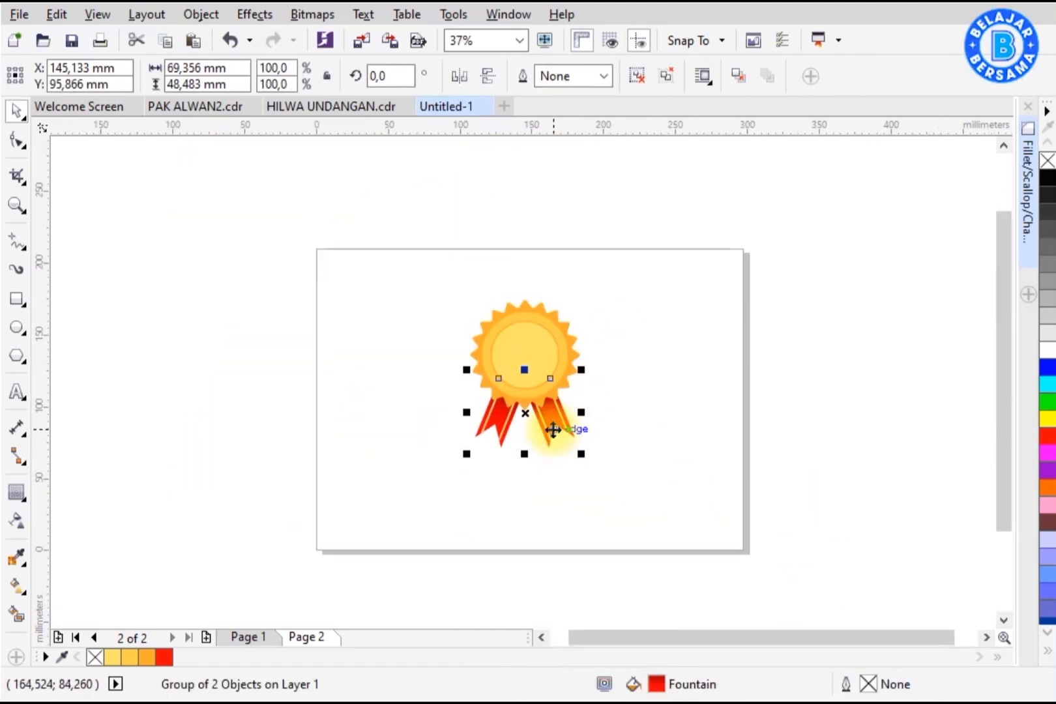
pyautogui.scroll(1, 568, 450)
pyautogui.moveTo(570, 449); pyautogui.dragTo(582, 455)
pyautogui.scroll(1, 534, 377)
pyautogui.scroll(-1, 534, 377)
pyautogui.click(639, 450)
# Step: Apply a diagonal fountain fill to the star, sampling its end colors from the badge
pyautogui.press('z')
pyautogui.moveTo(271, 500); pyautogui.dragTo(657, 180)
pyautogui.press('space')
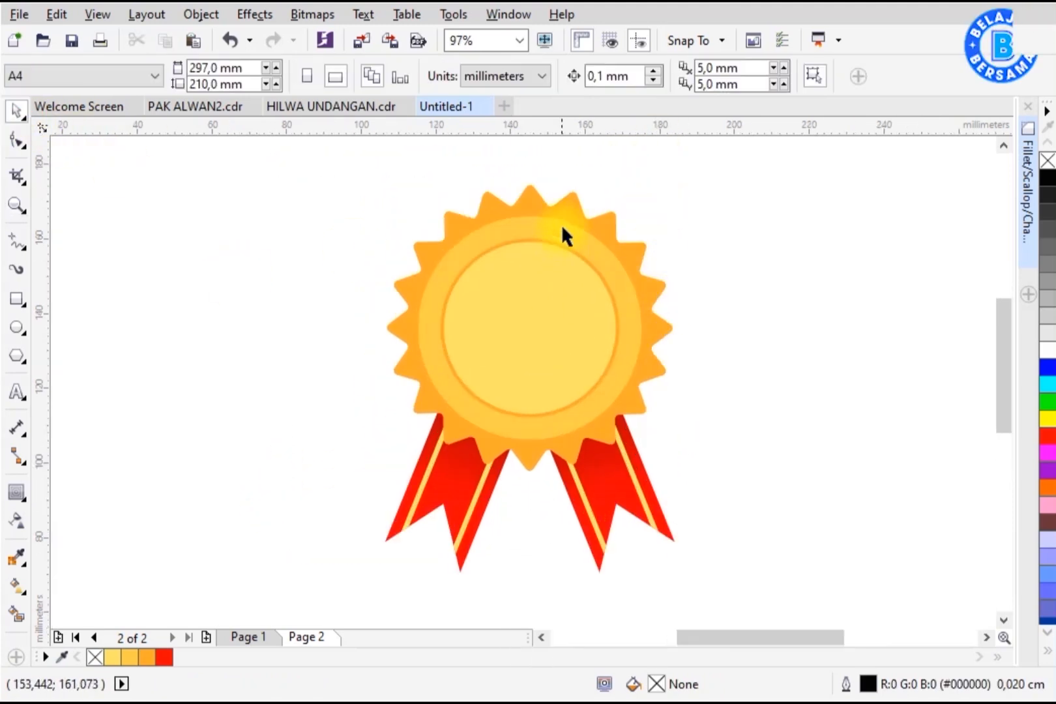
pyautogui.click(422, 363)
pyautogui.moveTo(497, 455); pyautogui.dragTo(575, 194)
pyautogui.click(626, 190)
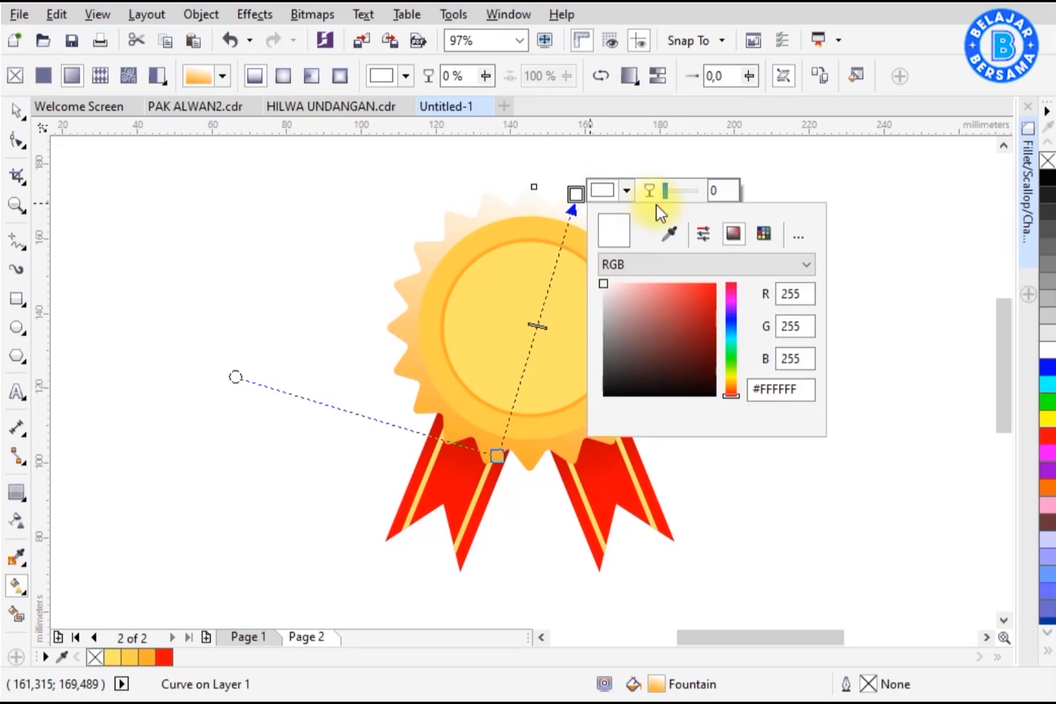
pyautogui.click(670, 234)
pyautogui.click(526, 452)
pyautogui.click(691, 265)
pyautogui.click(684, 317)
# Step: Add three intermediate gradient nodes on the star and set two of them to light yellow #FFE266
pyautogui.doubleClick(553, 271)
pyautogui.doubleClick(516, 393)
pyautogui.doubleClick(533, 330)
pyautogui.click(553, 270)
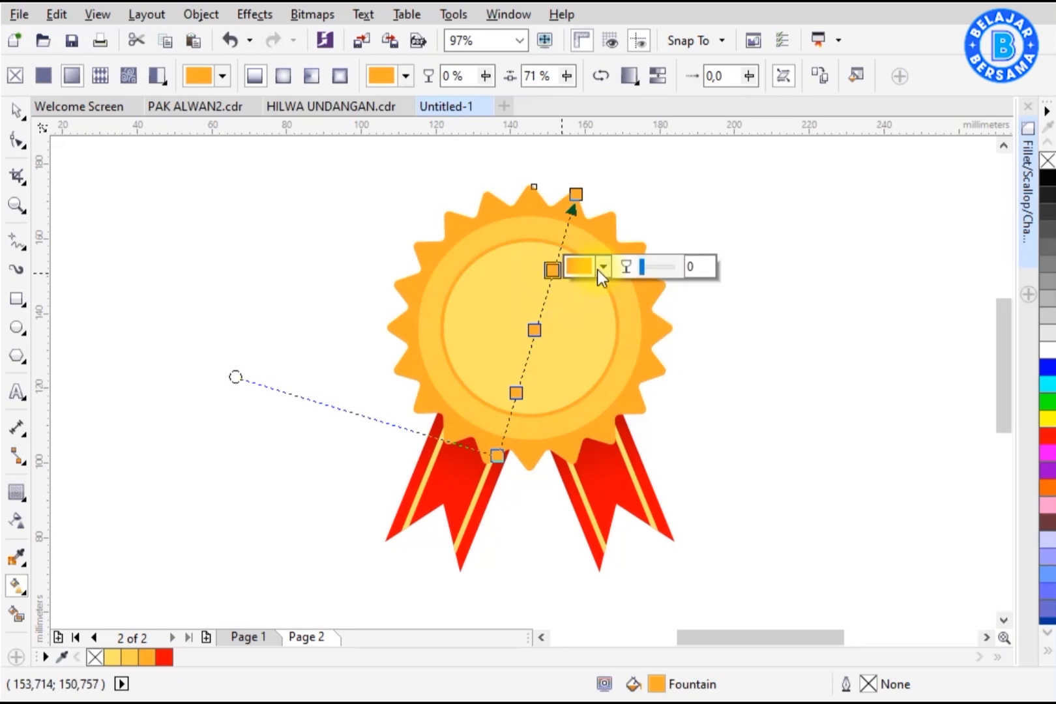
pyautogui.click(603, 266)
pyautogui.click(645, 309)
pyautogui.click(514, 331)
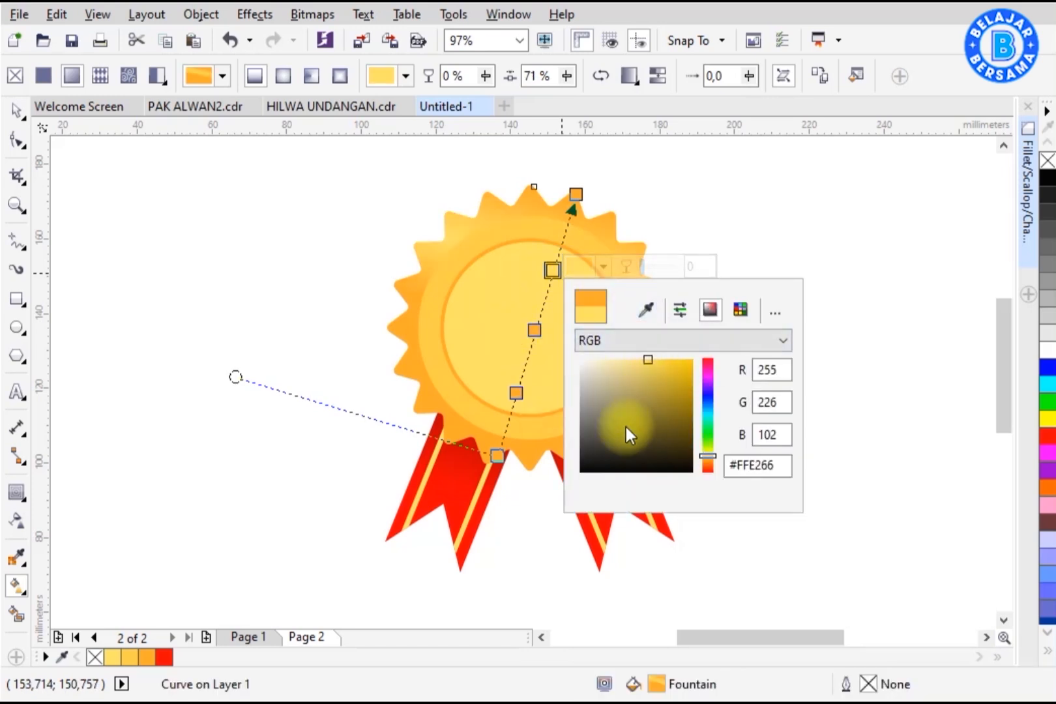
pyautogui.click(516, 393)
pyautogui.click(566, 389)
pyautogui.click(609, 431)
pyautogui.click(586, 349)
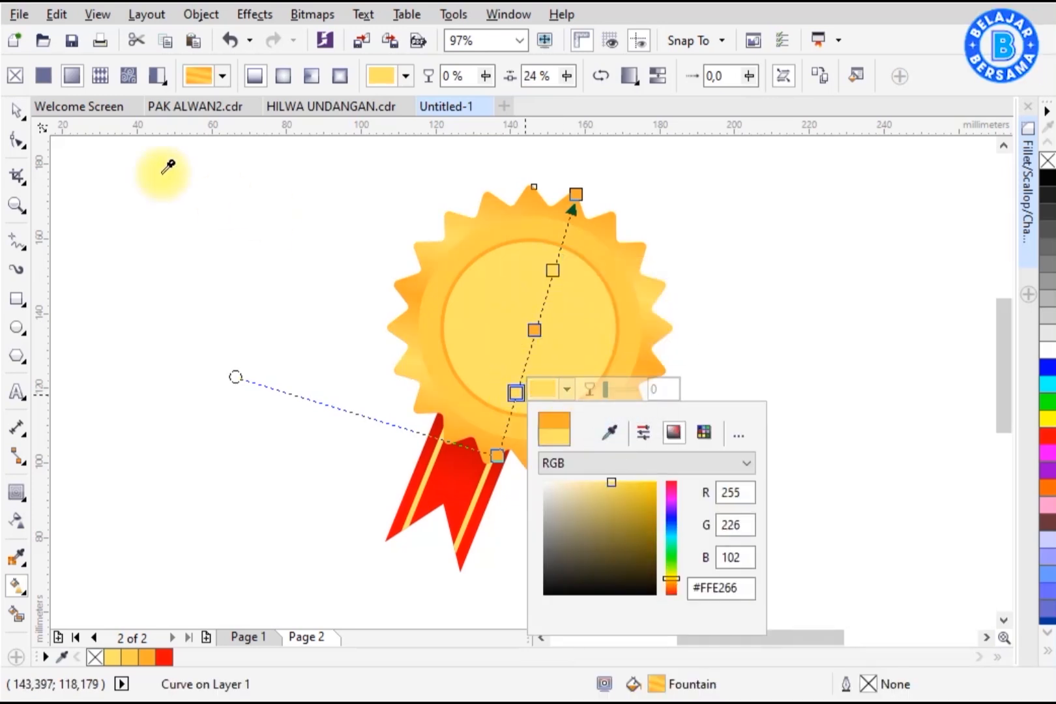
pyautogui.click(17, 113)
pyautogui.click(222, 219)
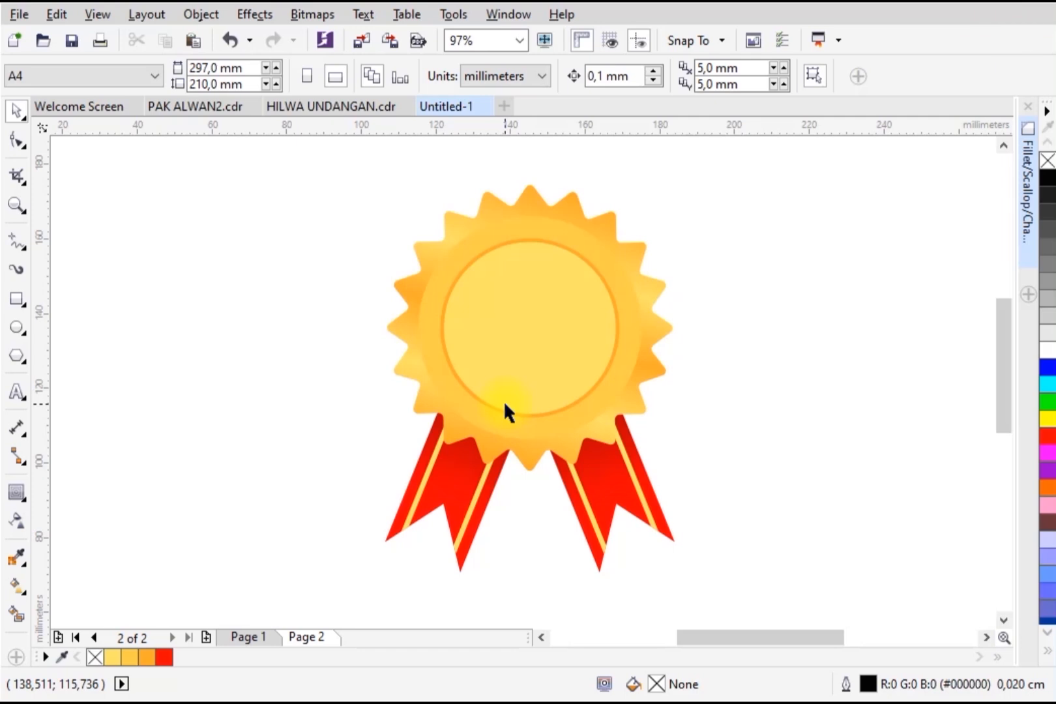
pyautogui.click(604, 215)
pyautogui.click(744, 253)
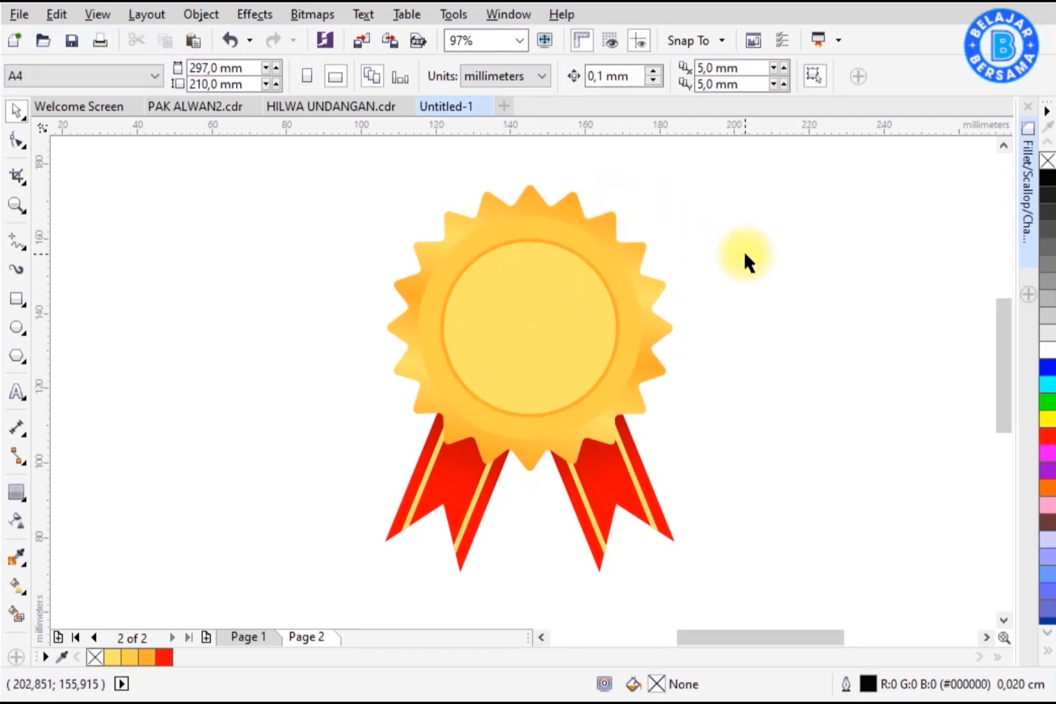
pyautogui.press('z')
pyautogui.moveTo(289, 153); pyautogui.dragTo(754, 590)
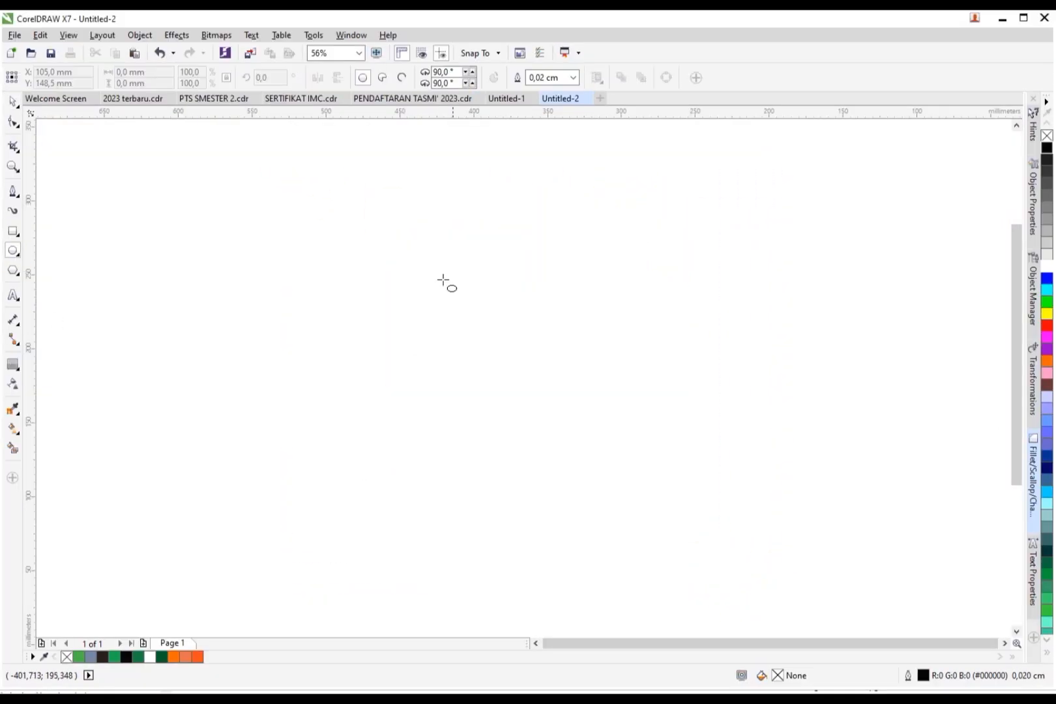
# Step: Draw a circle about 255 mm across and make a smaller concentric copy inside it
pyautogui.moveTo(366, 194); pyautogui.dragTo(752, 579)
pyautogui.moveTo(602, 266); pyautogui.dragTo(584, 267)
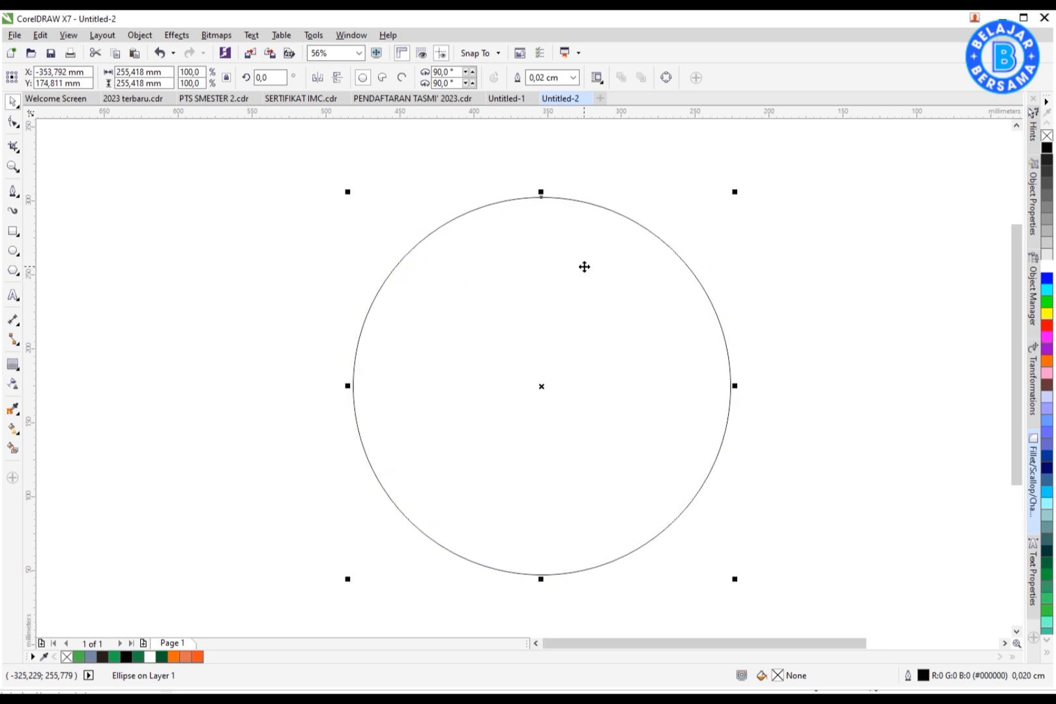
pyautogui.moveTo(740, 202); pyautogui.dragTo(746, 225)
pyautogui.rightClick(746, 224)
pyautogui.click(684, 272)
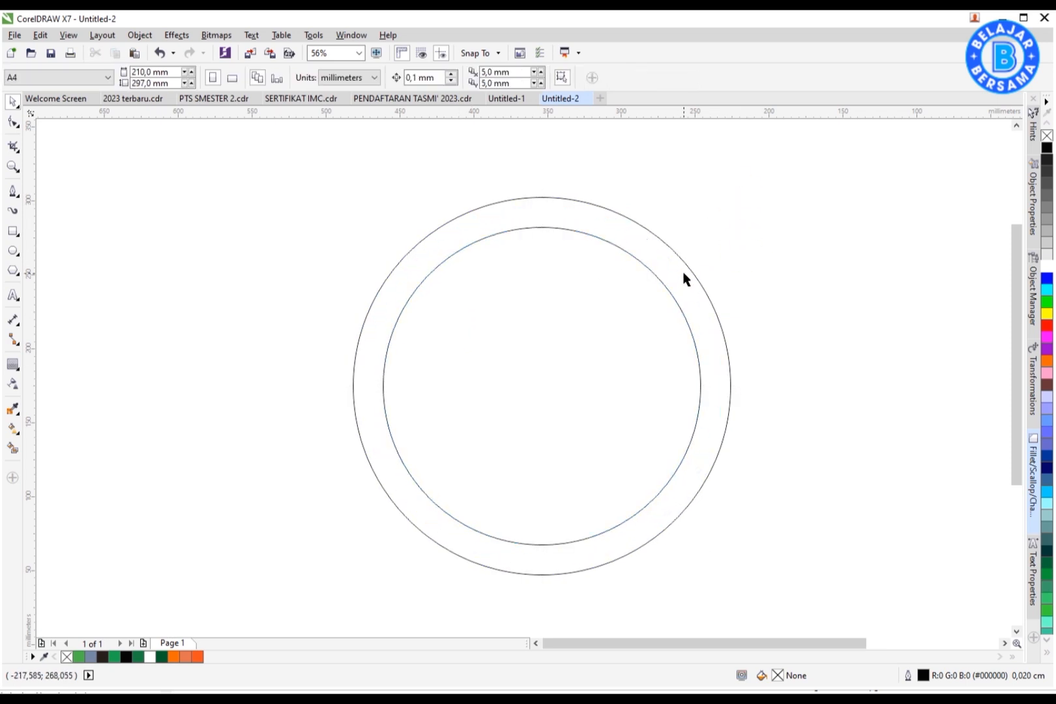
# Step: Fill the two concentric circles orange as a ring and remove their outlines
pyautogui.click(688, 270)
pyautogui.click(200, 656)
pyautogui.click(1047, 266)
pyautogui.moveTo(825, 160); pyautogui.dragTo(248, 591)
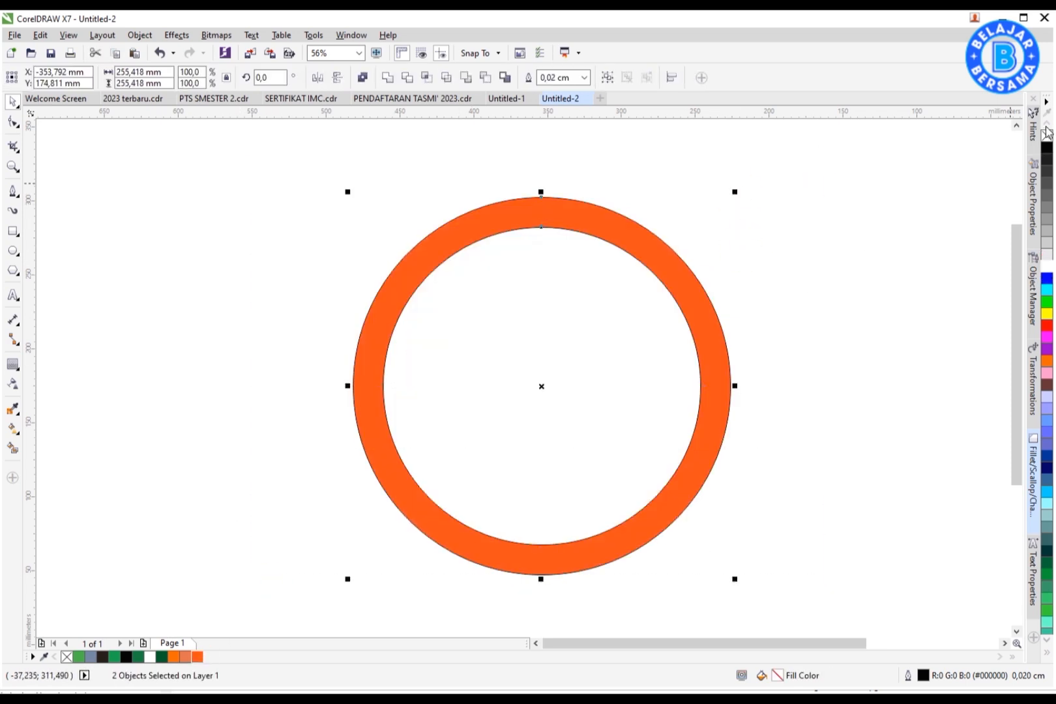
pyautogui.rightClick(1047, 135)
pyautogui.click(911, 219)
# Step: Create a small black tick mark at the top of the inner ring with a centered copy at the bottom
pyautogui.click(14, 233)
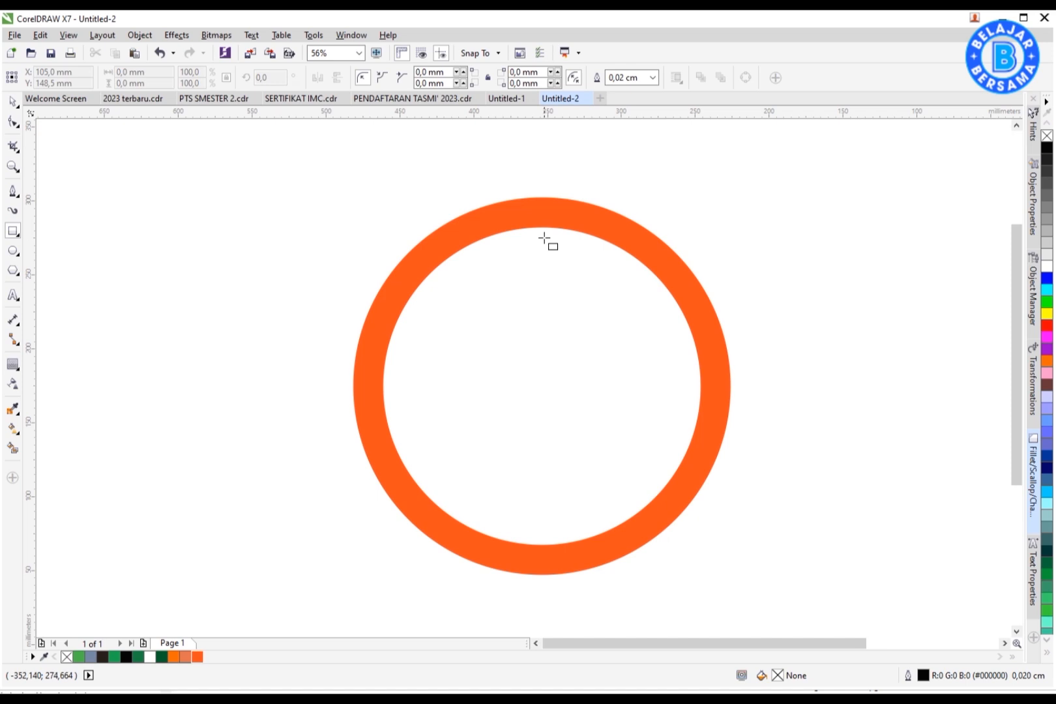
pyautogui.press('space')
pyautogui.keyDown('shift'); pyautogui.click(584, 282); pyautogui.keyUp('shift')
pyautogui.press('c')
pyautogui.click(693, 242)
pyautogui.click(546, 247)
pyautogui.keyDown('shift'); pyautogui.click(543, 241); pyautogui.keyUp('shift')
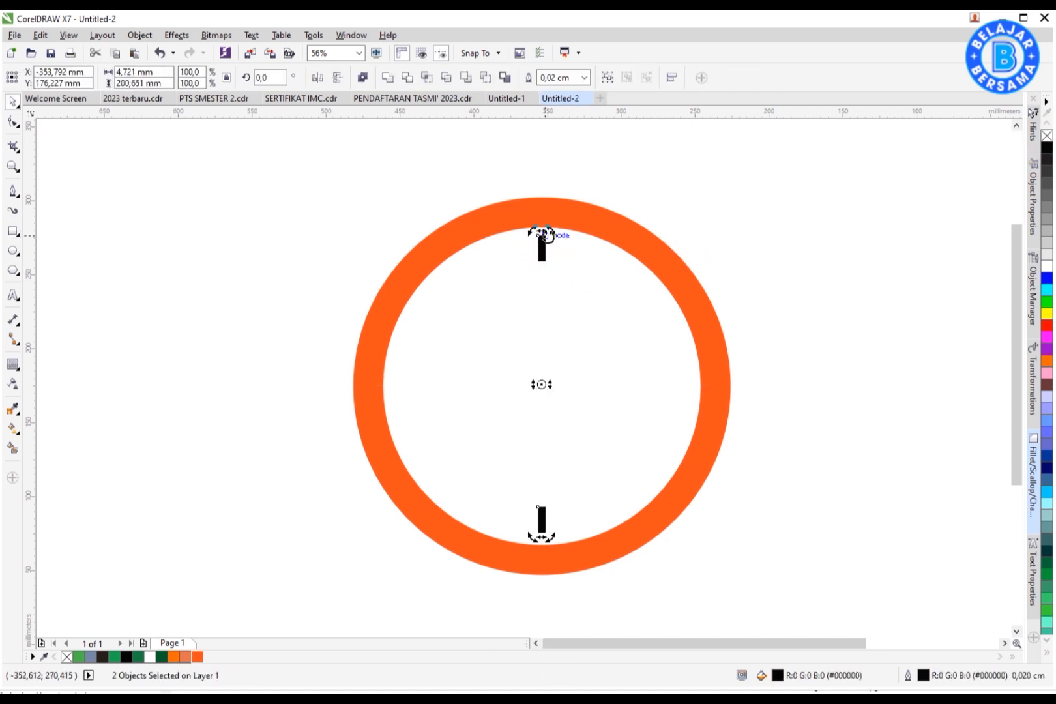
# Step: Repeat the rotation three times to distribute twelve tick marks around the dial
pyautogui.hotkey('ctrl', 'r')
pyautogui.hotkey('ctrl', 'r')
pyautogui.hotkey('ctrl', 'r')
pyautogui.hotkey('ctrl', 'r')
pyautogui.click(806, 323)
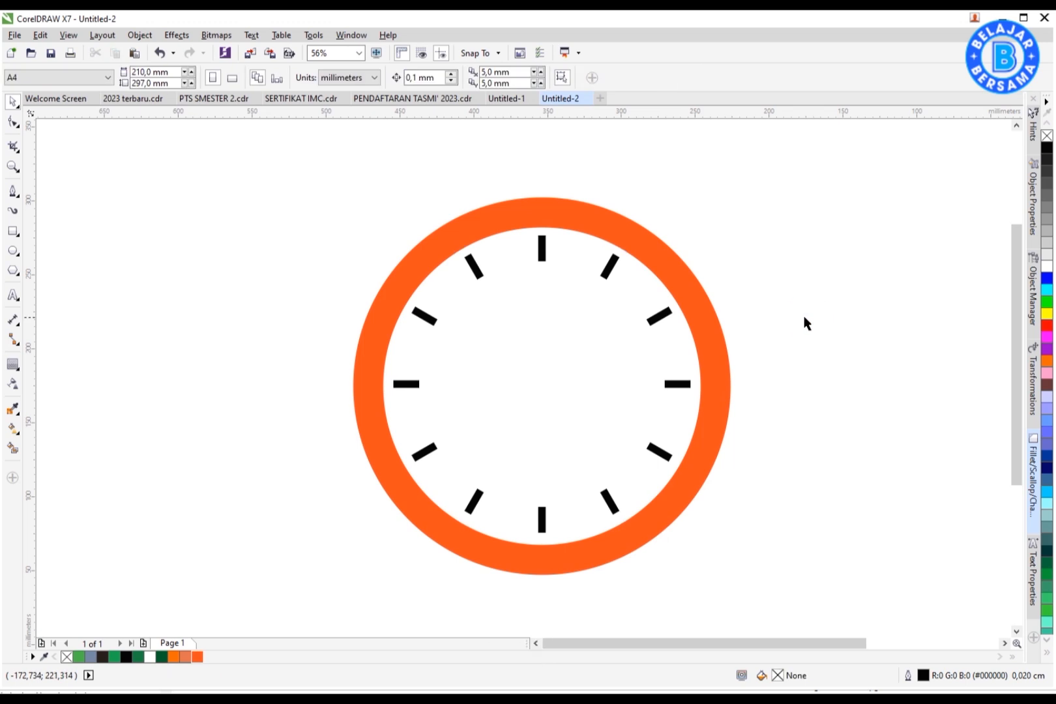
# Step: Recolor the eight minor tick marks gray and remove the outlines of all ticks
pyautogui.click(613, 269)
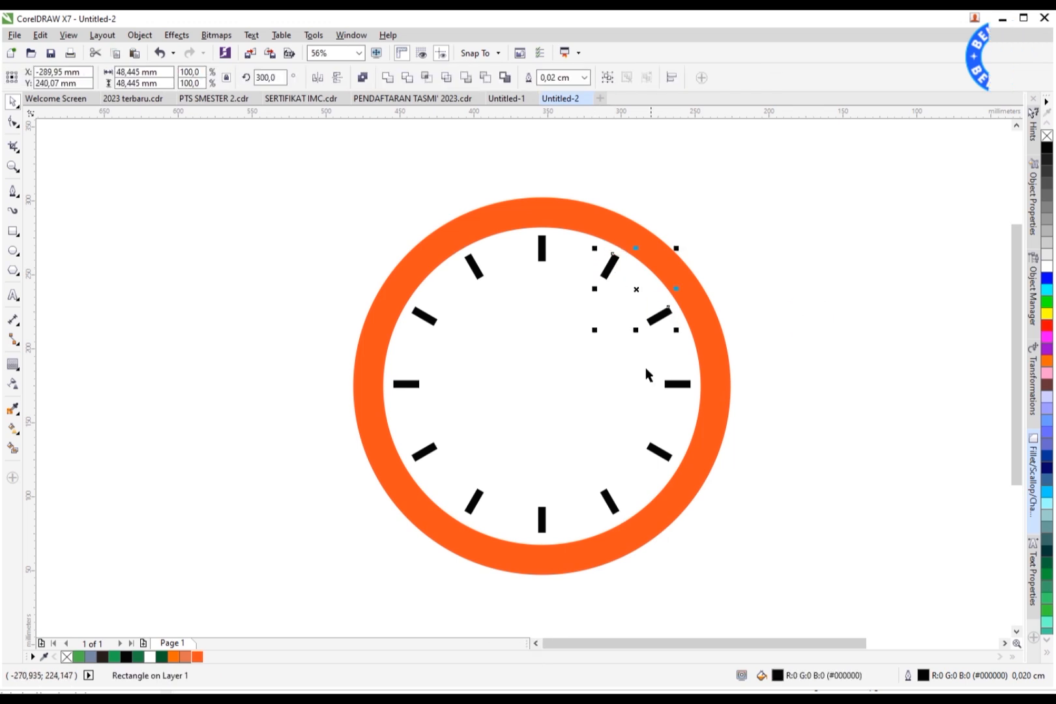
pyautogui.keyDown('shift'); pyautogui.click(430, 322); pyautogui.keyUp('shift')
pyautogui.keyDown('shift'); pyautogui.click(475, 266); pyautogui.keyUp('shift')
pyautogui.click(766, 274)
pyautogui.moveTo(810, 157); pyautogui.dragTo(326, 601)
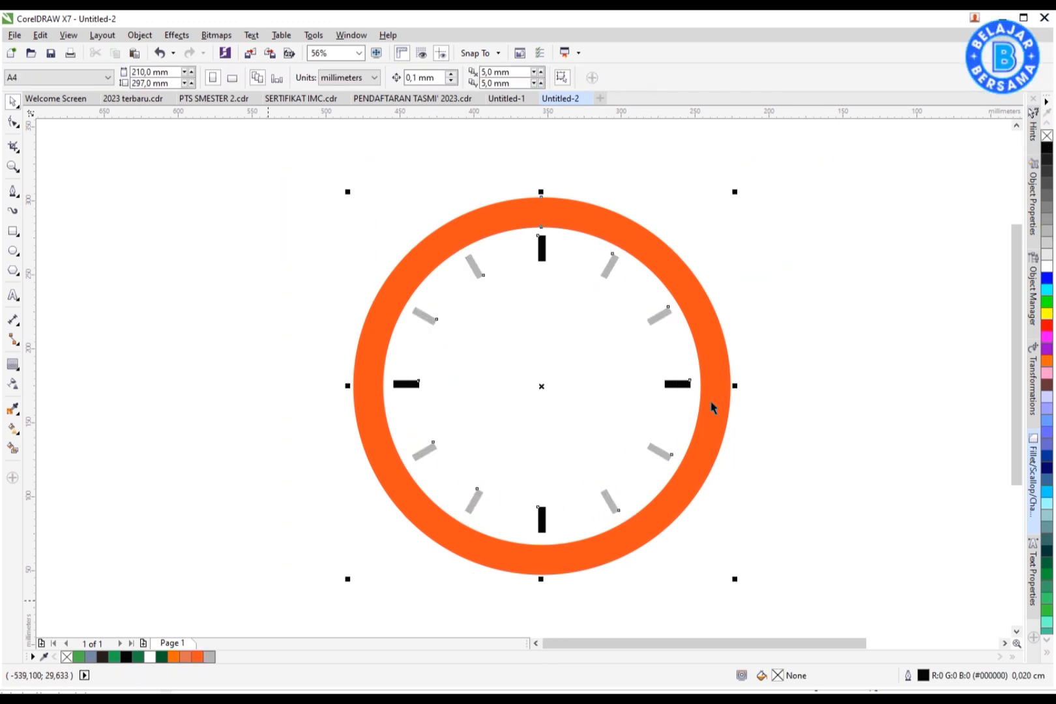
pyautogui.rightClick(1047, 136)
pyautogui.click(902, 261)
# Step: Draw a small circle centered on the dial and fill it orange
pyautogui.click(13, 251)
pyautogui.moveTo(522, 371); pyautogui.dragTo(537, 385)
pyautogui.press('space')
pyautogui.keyDown('shift'); pyautogui.click(560, 394); pyautogui.keyUp('shift')
pyautogui.press('c')
pyautogui.press('e')
pyautogui.click(809, 427)
pyautogui.click(546, 392)
pyautogui.click(177, 572)
# Step: Draw a thin rounded black rectangle about 5 x 81 mm from the center upward as the minute hand, without outline
pyautogui.click(13, 231)
pyautogui.moveTo(556, 276); pyautogui.dragTo(565, 402)
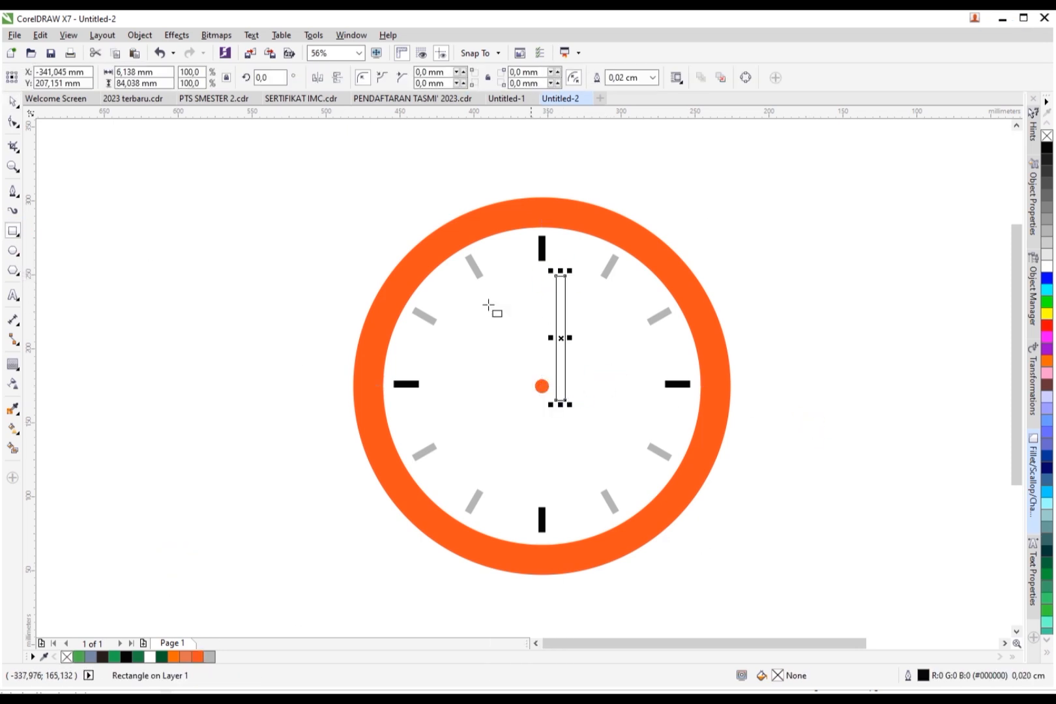
pyautogui.click(14, 123)
pyautogui.moveTo(566, 276); pyautogui.dragTo(562, 349)
pyautogui.press('space')
pyautogui.scroll(2, 566, 338)
pyautogui.moveTo(482, 473); pyautogui.dragTo(482, 471)
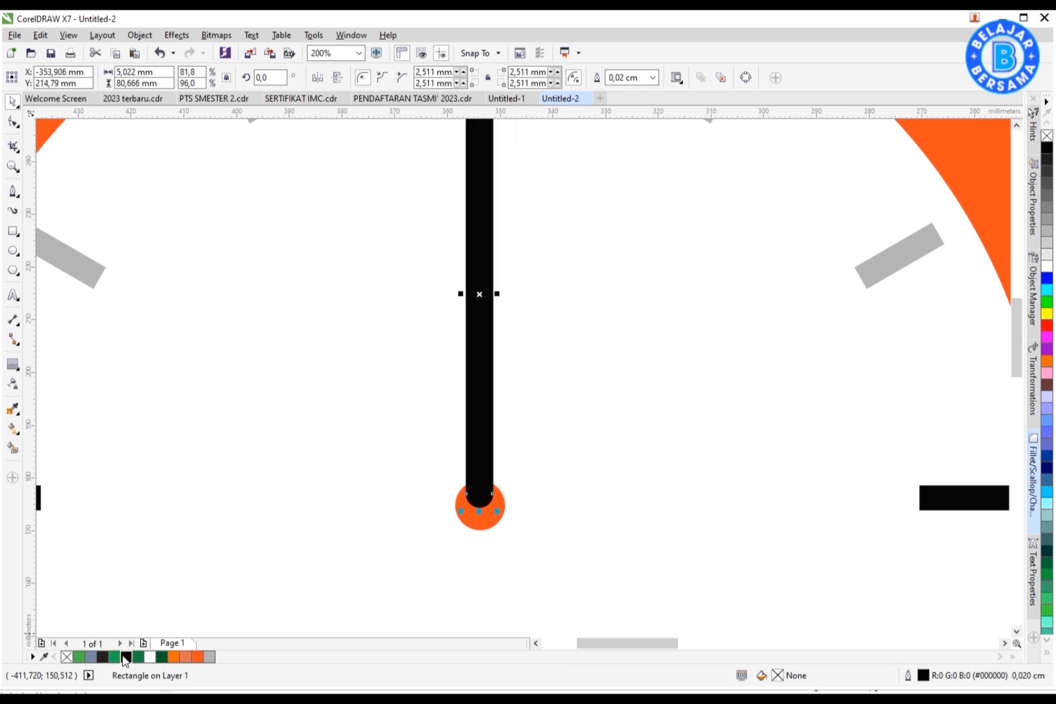
pyautogui.click(124, 659)
pyautogui.rightClick(66, 657)
pyautogui.scroll(-1, 572, 465)
# Step: Duplicate the hand, shorten the copy to about 41 mm, and rotate it to point at 9 as the hour hand
pyautogui.keyDown('shift'); pyautogui.click(651, 417); pyautogui.keyUp('shift')
pyautogui.press('c')
pyautogui.click(844, 266)
pyautogui.scroll(-1, 624, 297)
pyautogui.doubleClick(575, 330)
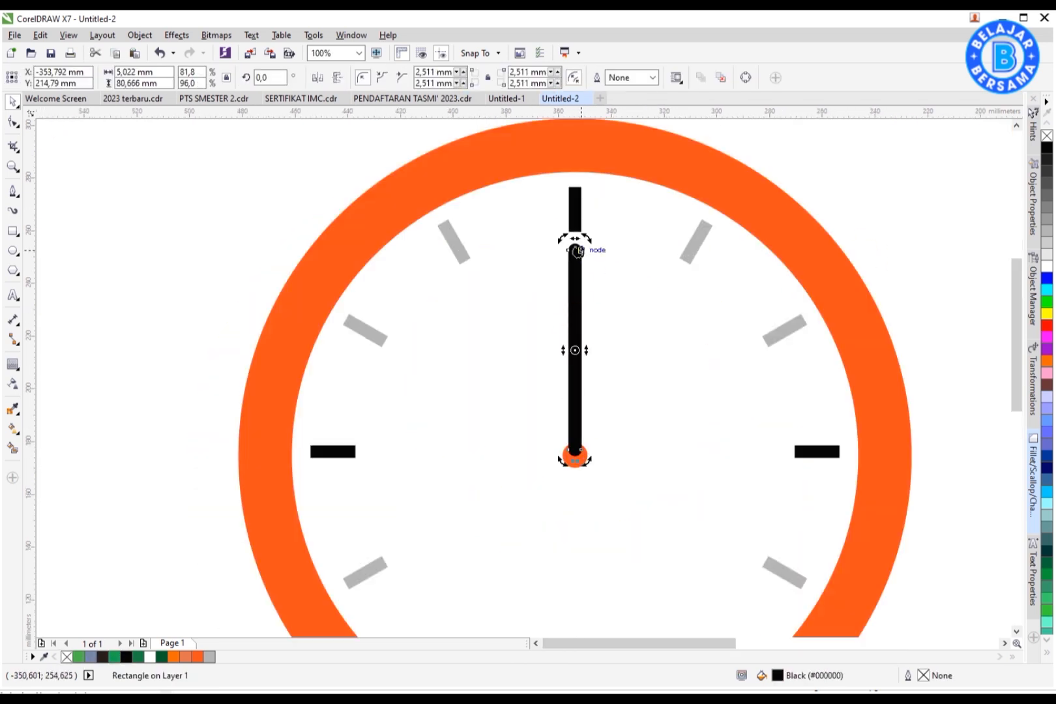
pyautogui.moveTo(589, 313); pyautogui.dragTo(589, 344)
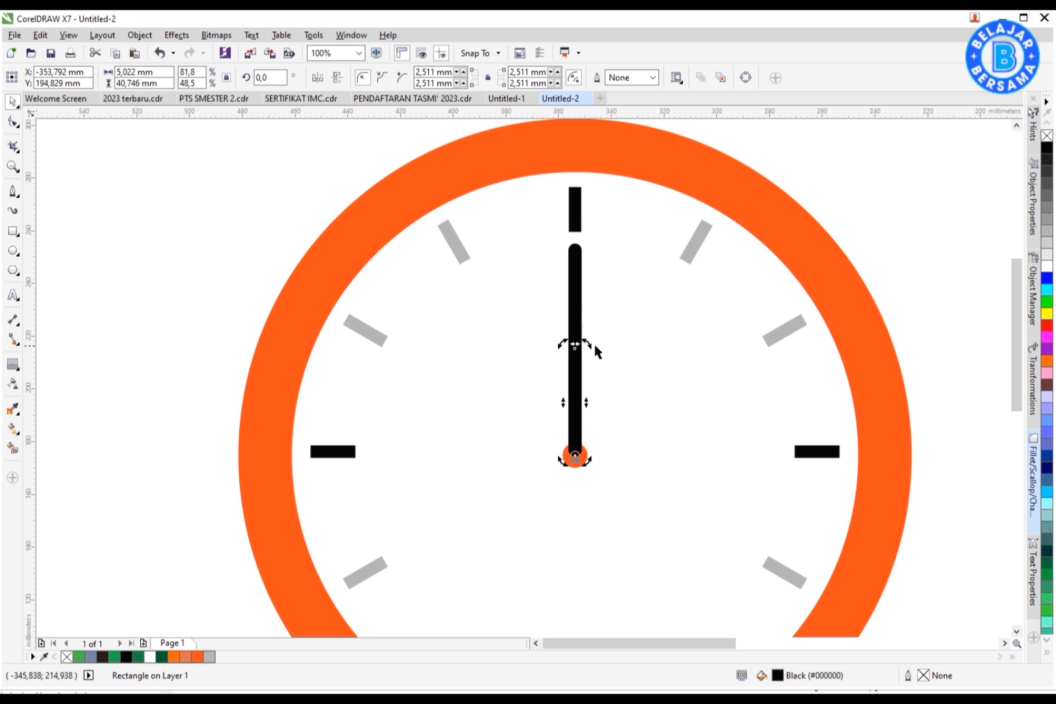
pyautogui.scroll(-1, 580, 358)
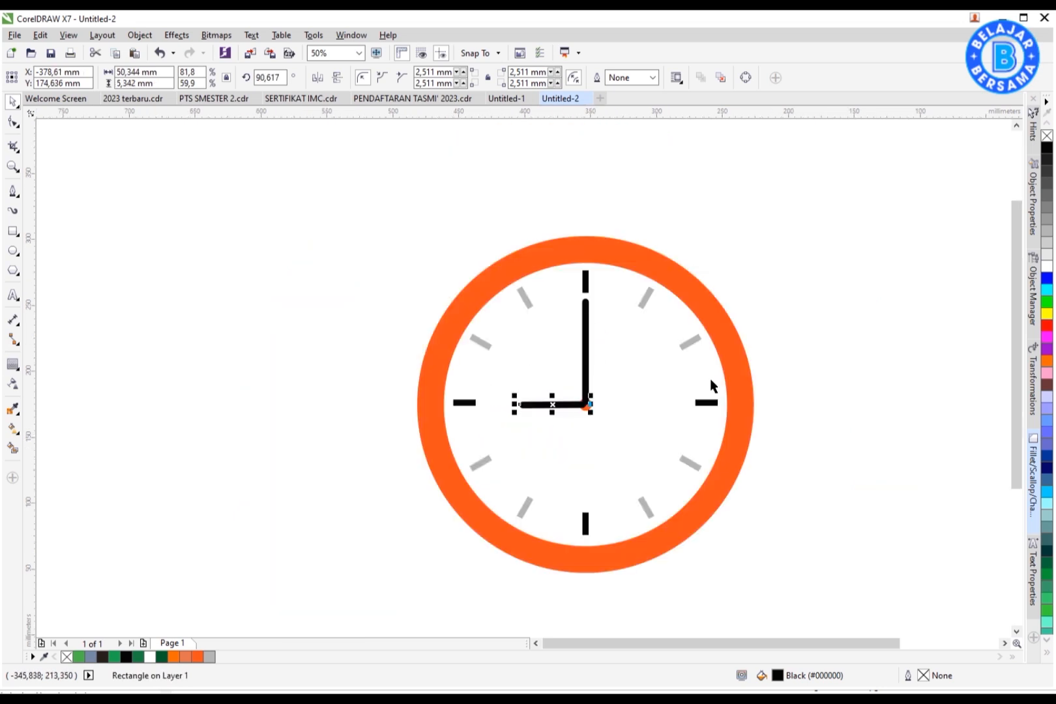
# Step: Color both clock hands red
pyautogui.scroll(3, 578, 410)
pyautogui.click(590, 395)
pyautogui.scroll(-5, 595, 396)
pyautogui.click(681, 393)
pyautogui.scroll(1, 590, 380)
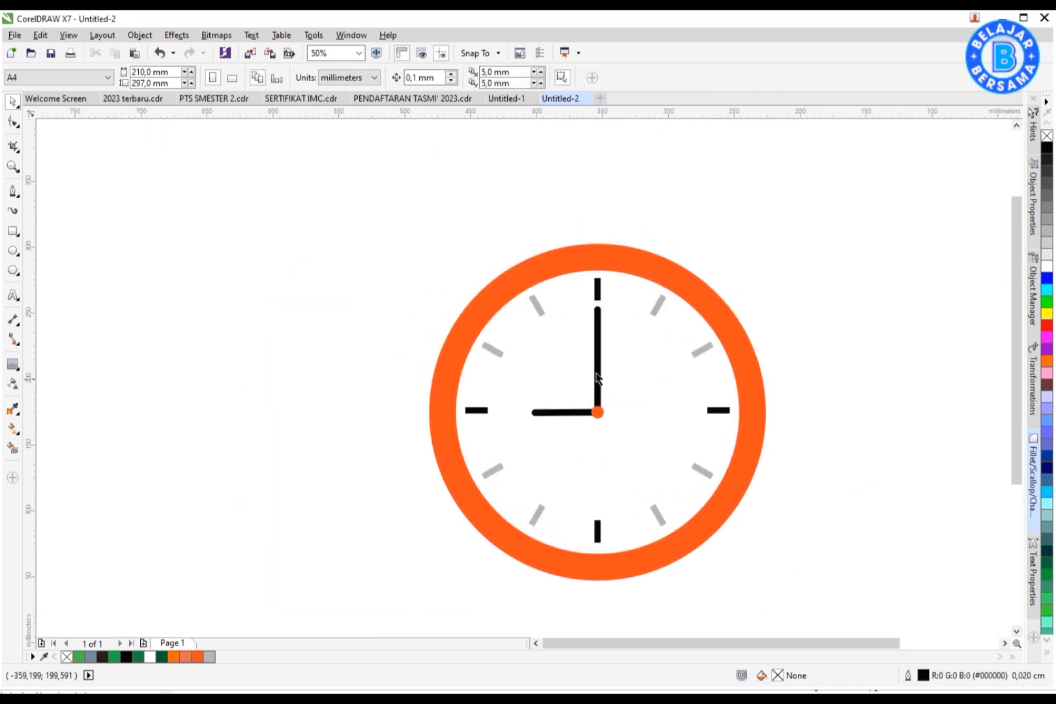
pyautogui.click(596, 381)
pyautogui.click(469, 274)
pyautogui.scroll(-1, 469, 275)
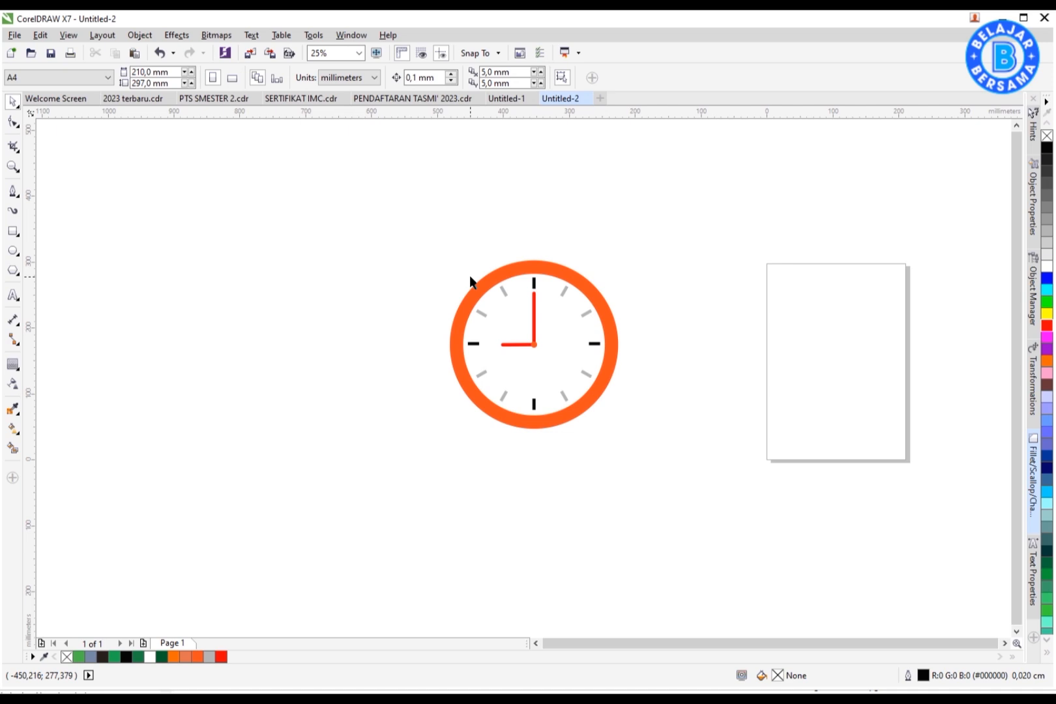
# Step: Draw a gray stem rectangle centered above the dial and send it to the back of the layer
pyautogui.click(13, 232)
pyautogui.moveTo(660, 271); pyautogui.dragTo(449, 196)
pyautogui.scroll(1, 680, 281)
pyautogui.keyDown('shift'); pyautogui.click(469, 266); pyautogui.keyUp('shift')
pyautogui.press('c')
pyautogui.click(549, 214)
pyautogui.click(396, 189)
pyautogui.moveTo(389, 143); pyautogui.dragTo(394, 172)
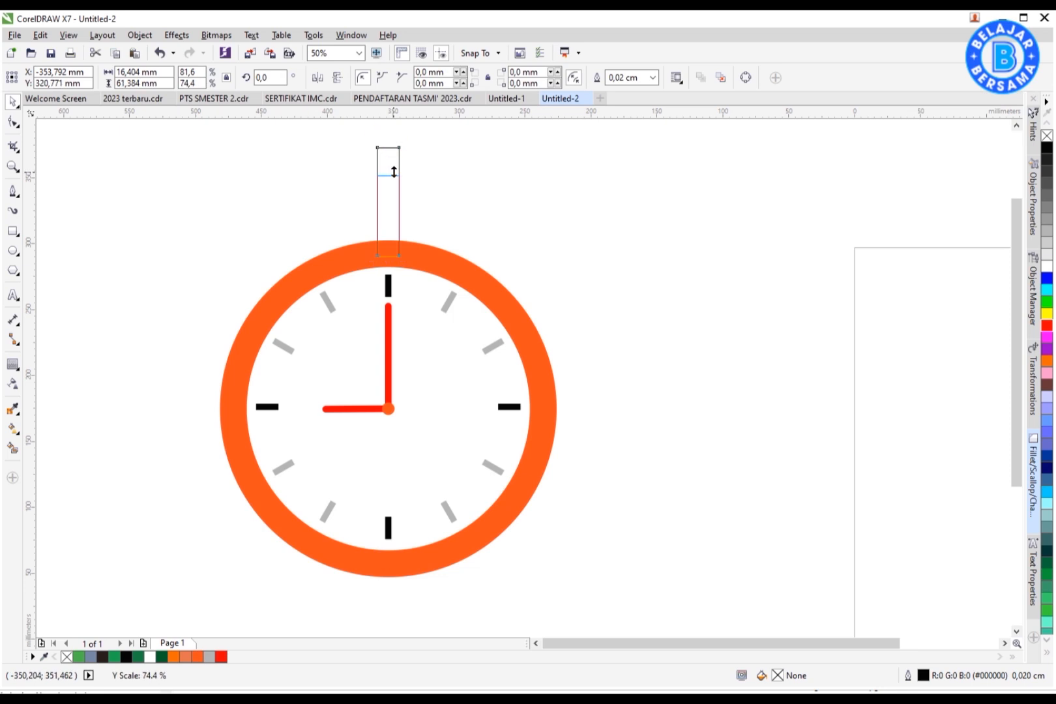
pyautogui.rightClick(400, 189)
pyautogui.moveTo(530, 403)
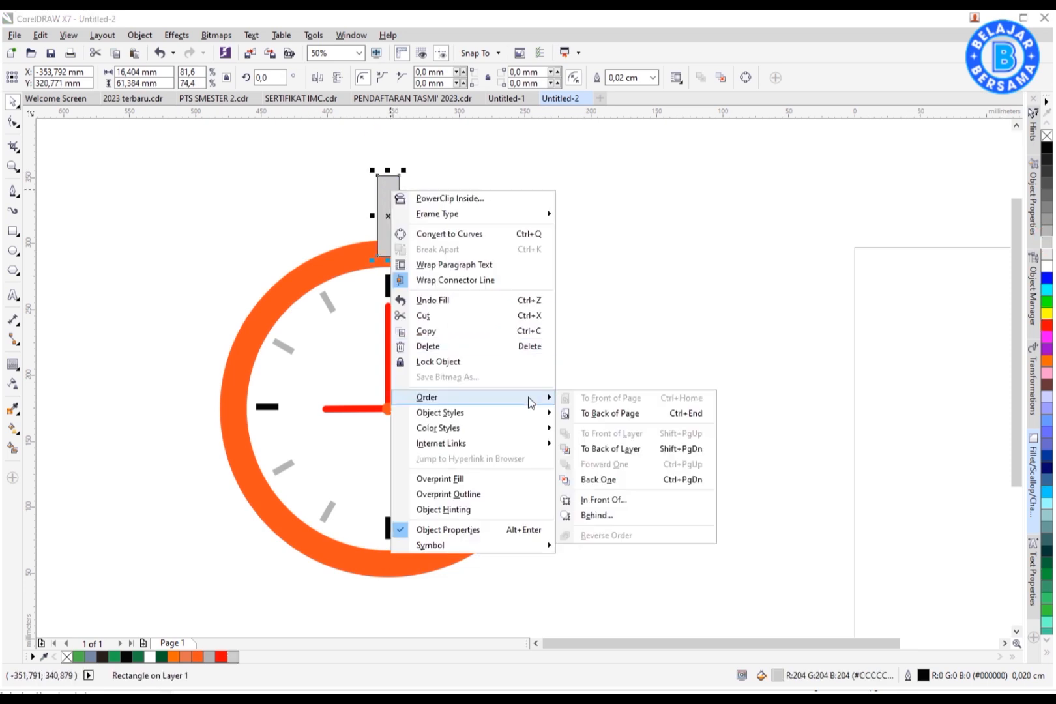
pyautogui.click(603, 450)
# Step: Remove the stem's outline and add a wide orange cap rectangle about 52 x 17 mm on top of it
pyautogui.click(456, 202)
pyautogui.click(394, 194)
pyautogui.rightClick(1047, 135)
pyautogui.click(456, 202)
pyautogui.click(389, 197)
pyautogui.moveTo(388, 170); pyautogui.dragTo(388, 181)
pyautogui.click(421, 197)
pyautogui.moveTo(388, 255); pyautogui.dragTo(399, 204)
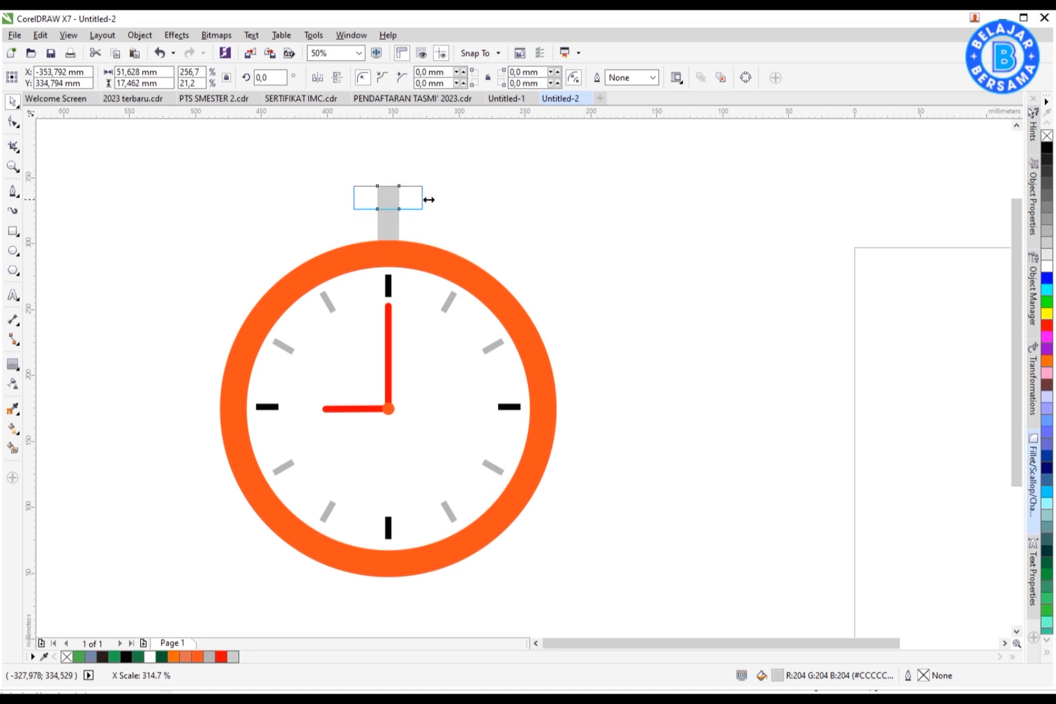
pyautogui.click(198, 657)
# Step: Copy the gray stem to the side and draw a circle next to it
pyautogui.moveTo(425, 238)
pyautogui.mouseDown()
pyautogui.moveTo(590, 236)
pyautogui.moveTo(627, 282)
pyautogui.mouseUp()
pyautogui.click(11, 251)
pyautogui.moveTo(568, 202); pyautogui.dragTo(722, 282)
pyautogui.press('space')
pyautogui.click(767, 257)
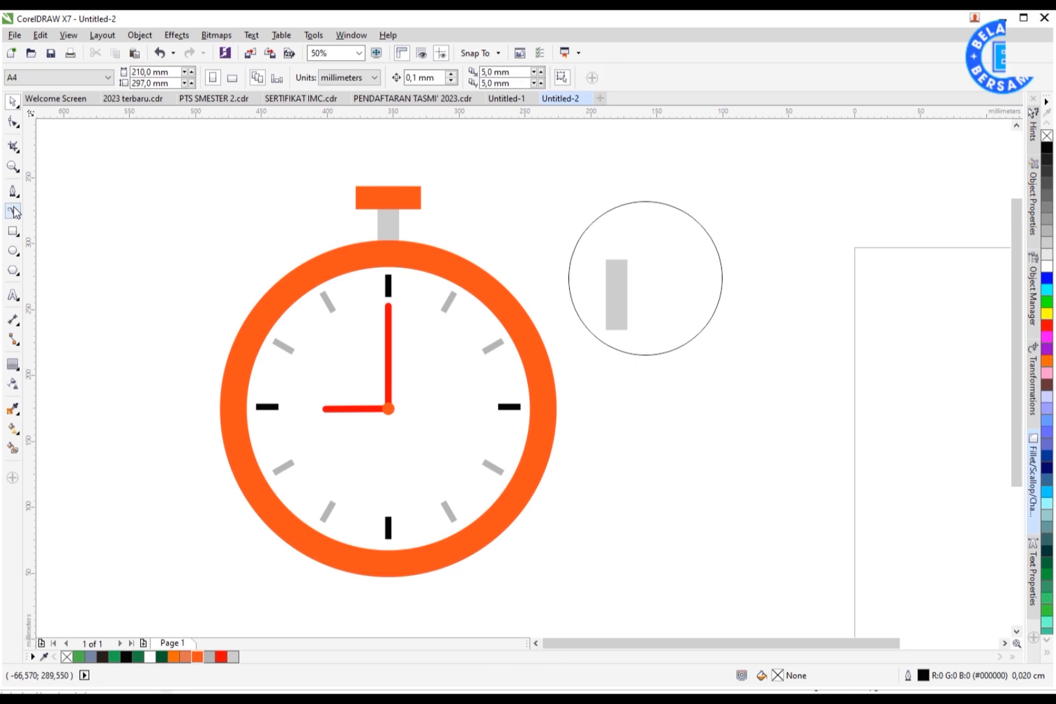
pyautogui.moveTo(629, 224); pyautogui.dragTo(740, 218)
# Step: Draw a horizontal line through the circle's middle and Smart Fill its upper half
pyautogui.click(18, 199)
pyautogui.click(82, 206)
pyautogui.moveTo(656, 271); pyautogui.dragTo(857, 271)
pyautogui.press('space')
pyautogui.click(785, 349)
pyautogui.click(11, 452)
pyautogui.click(782, 249)
pyautogui.press('space')
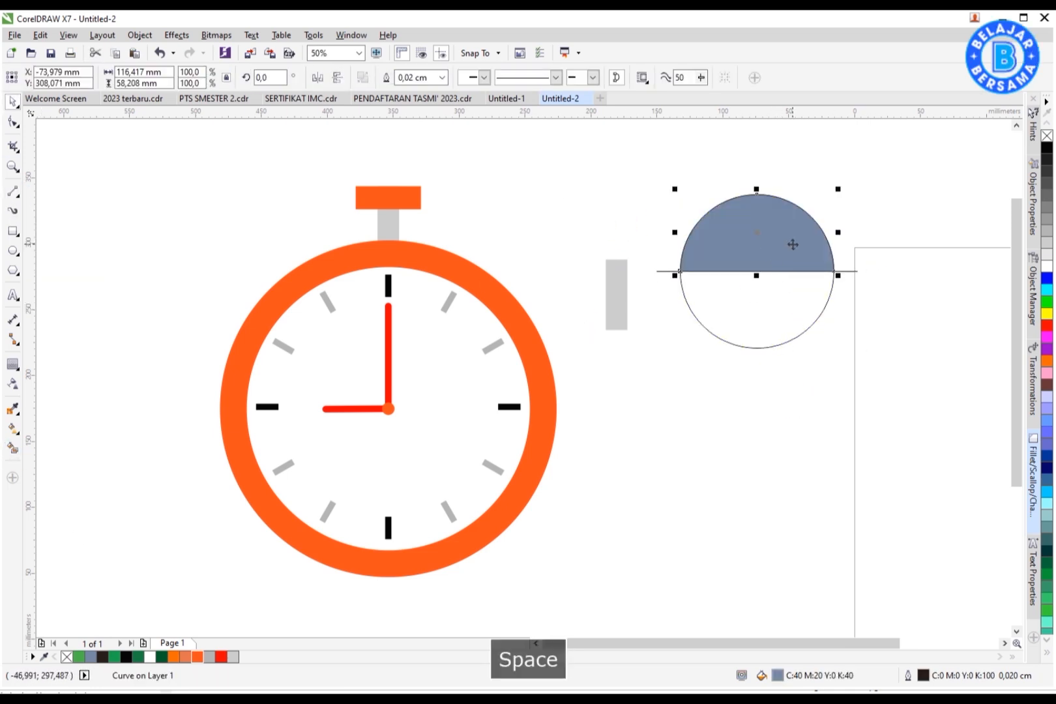
# Step: Pull the filled half-dome out and delete the leftover circle and line
pyautogui.moveTo(791, 261); pyautogui.dragTo(661, 233)
pyautogui.click(746, 300)
pyautogui.press('Delete')
pyautogui.click(758, 271)
pyautogui.press('Delete')
pyautogui.moveTo(708, 161); pyautogui.dragTo(681, 175)
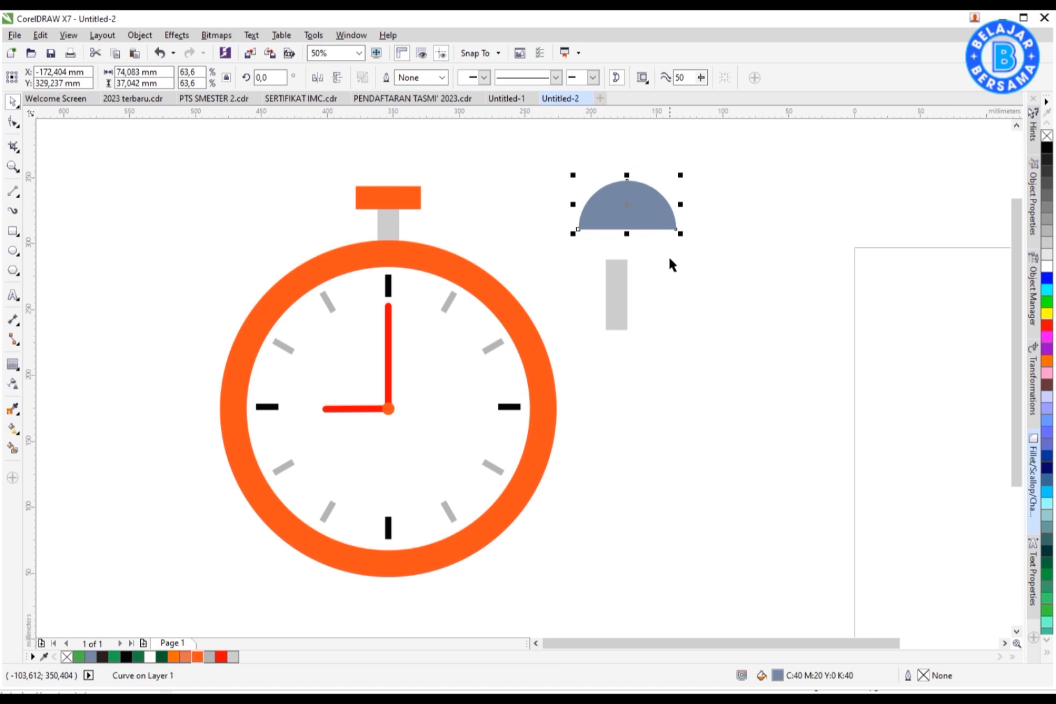
# Step: Fill the half-dome orange, center the gray stem under it, and group them into a bell at the clock's top left
pyautogui.moveTo(628, 258); pyautogui.dragTo(628, 259)
pyautogui.click(176, 657)
pyautogui.keyDown('shift'); pyautogui.click(617, 288); pyautogui.keyUp('shift')
pyautogui.press('c')
pyautogui.click(672, 287)
pyautogui.click(648, 251)
pyautogui.keyDown('shift'); pyautogui.click(617, 300); pyautogui.keyUp('shift')
pyautogui.moveTo(630, 247); pyautogui.dragTo(420, 231)
pyautogui.hotkey('ctrl', 'g')
# Step: Place a copy of the bell on the opposite side and send both bells behind the clock
pyautogui.rightClick(420, 231)
pyautogui.moveTo(410, 227); pyautogui.dragTo(296, 230)
pyautogui.keyDown('shift'); pyautogui.click(490, 206); pyautogui.keyUp('shift')
pyautogui.hotkey('ctrl', 'g')
pyautogui.rightClick(492, 212)
pyautogui.moveTo(574, 420)
pyautogui.click(699, 435)
pyautogui.click(696, 449)
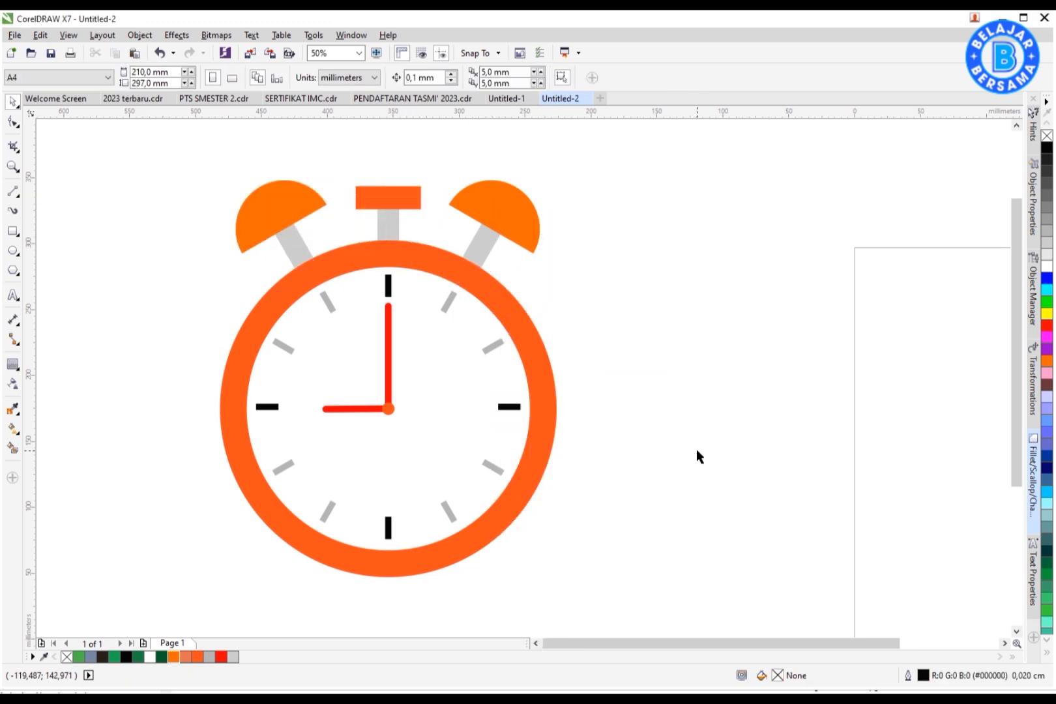
# Step: Draw a triangle polygon below the clock and size it to about 203 x 140 mm
pyautogui.scroll(-1, 668, 293)
pyautogui.moveTo(369, 200); pyautogui.dragTo(658, 509)
pyautogui.hotkey('shift', 'F2')
pyautogui.click(769, 478)
pyautogui.click(17, 274)
pyautogui.click(111, 267)
pyautogui.moveTo(741, 243); pyautogui.dragTo(958, 508)
pyautogui.click(392, 81)
pyautogui.click(393, 81)
pyautogui.click(13, 103)
pyautogui.scroll(-1, 717, 311)
pyautogui.moveTo(746, 375); pyautogui.dragTo(607, 483)
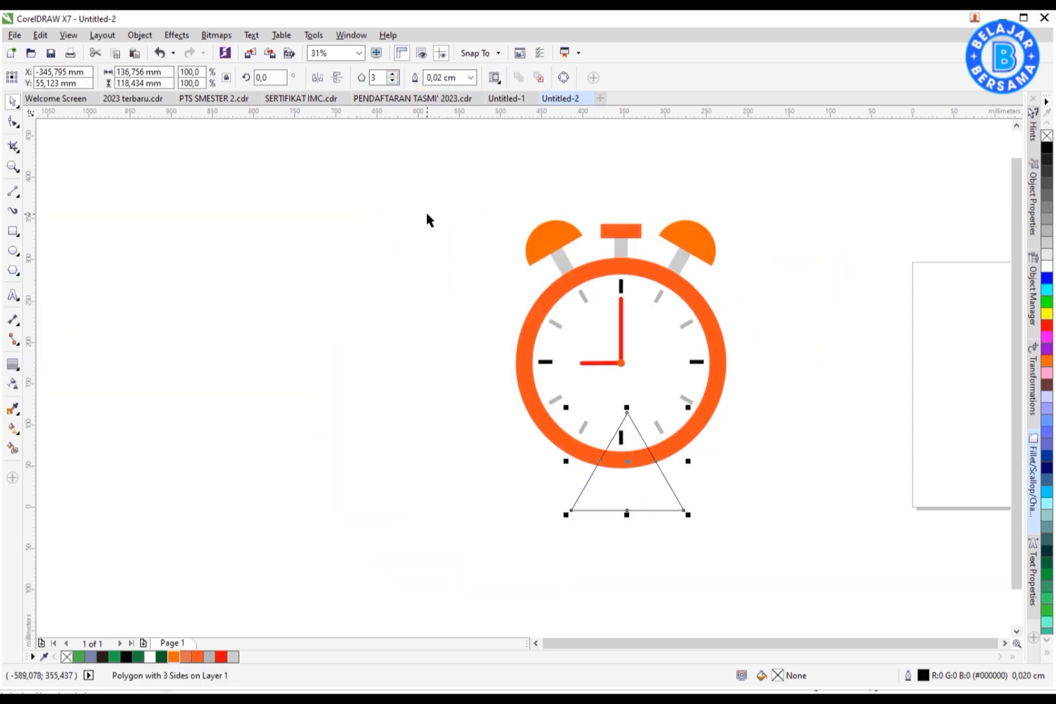
pyautogui.scroll(1, 755, 432)
pyautogui.moveTo(696, 447); pyautogui.dragTo(736, 464)
pyautogui.moveTo(576, 557); pyautogui.dragTo(577, 593)
# Step: Apply an inside Contour to the triangle to make a triangular frame and fill the frame orange
pyautogui.click(14, 365)
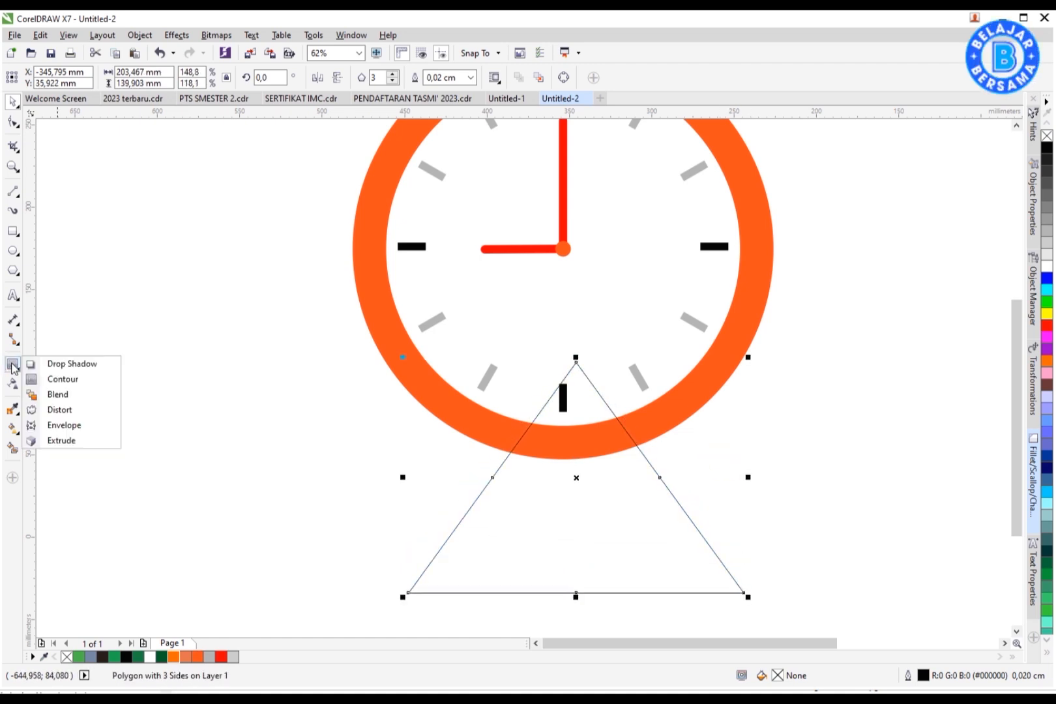
pyautogui.click(71, 365)
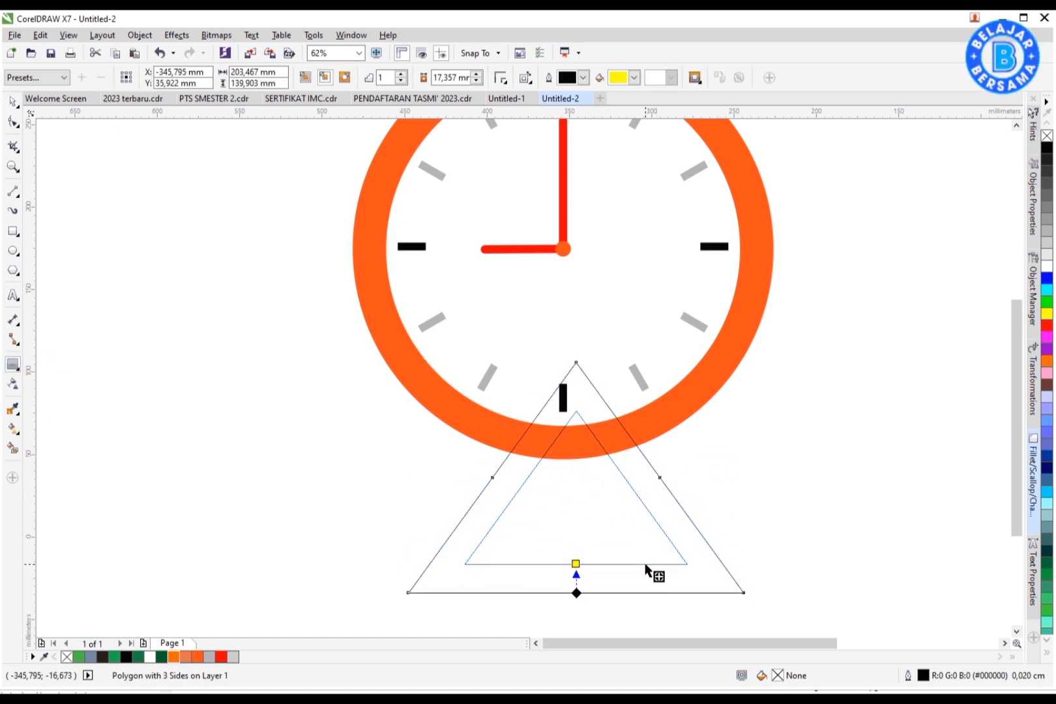
pyautogui.rightClick(654, 529)
pyautogui.click(710, 537)
pyautogui.press('space')
pyautogui.click(664, 524)
pyautogui.keyDown('shift'); pyautogui.click(695, 526); pyautogui.keyUp('shift')
pyautogui.click(491, 76)
pyautogui.moveTo(749, 477); pyautogui.dragTo(747, 528)
pyautogui.hotkey('ctrl', 'z')
pyautogui.click(196, 656)
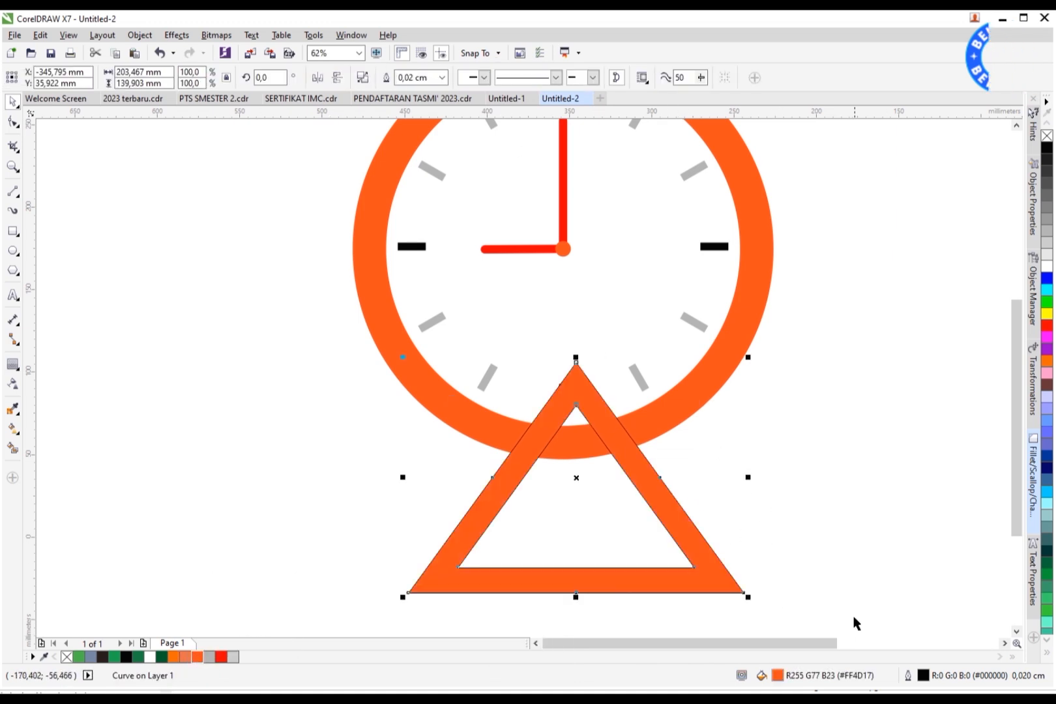
# Step: Change the frame's fill to a darker red-orange in the Edit Fill dialog
pyautogui.press('F11')
pyautogui.click(760, 261)
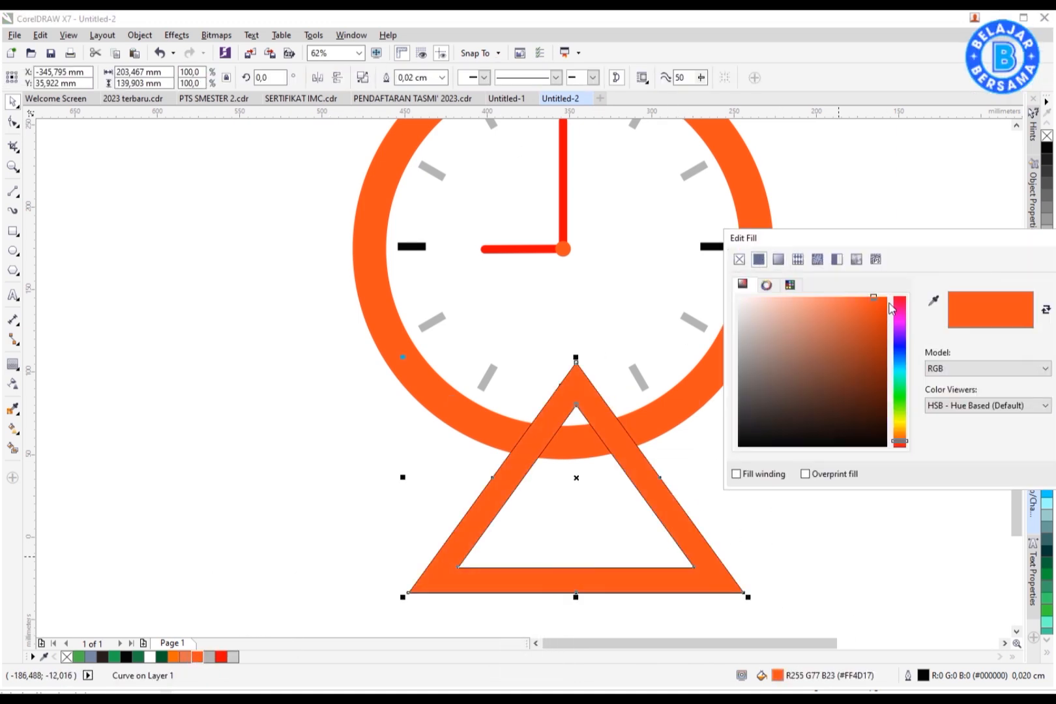
pyautogui.click(888, 341)
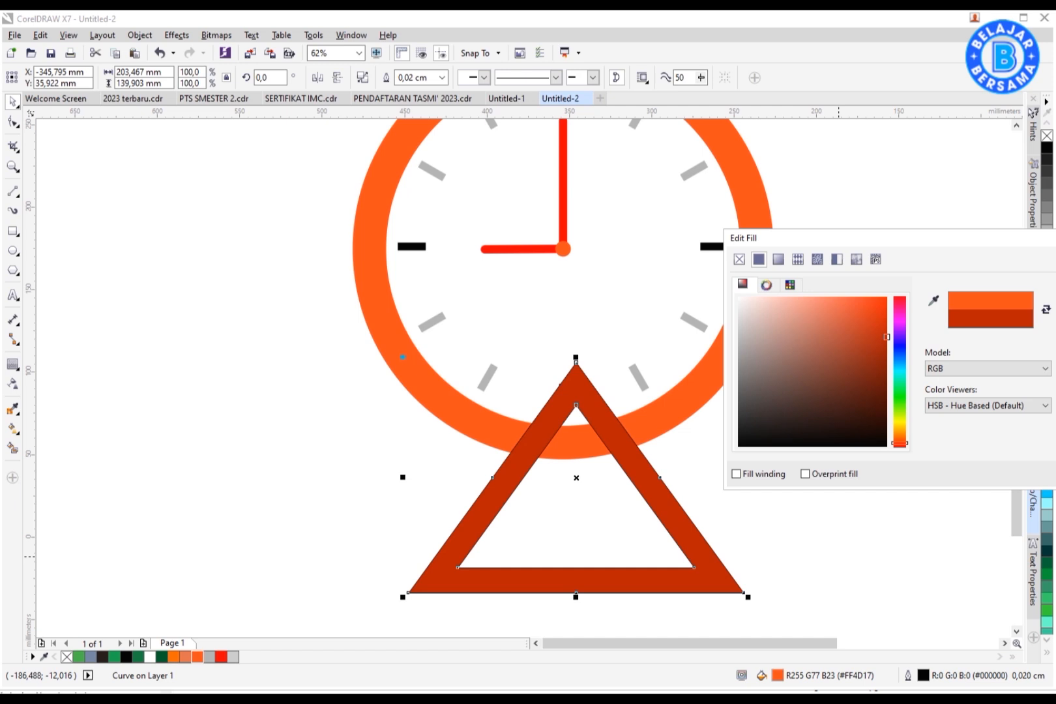
pyautogui.press('Return')
# Step: Remove the frame's outline and send it behind the clock
pyautogui.rightClick(1047, 136)
pyautogui.keyDown('shift'); pyautogui.click(684, 403); pyautogui.keyUp('shift')
pyautogui.press('c')
pyautogui.rightClick(653, 495)
pyautogui.moveTo(689, 339)
pyautogui.click(825, 415)
# Step: Move the triangular stand into place under the clock and zoom to show the whole drawing
pyautogui.moveTo(704, 560); pyautogui.dragTo(717, 521)
pyautogui.scroll(-1, 636, 467)
pyautogui.hotkey('ctrl', 'a')
pyautogui.press('F4')
pyautogui.click(623, 566)
pyautogui.moveTo(665, 576); pyautogui.dragTo(670, 562)
pyautogui.scroll(-1, 706, 442)
pyautogui.hotkey('ctrl', 'a')
pyautogui.press('F4')
pyautogui.click(826, 473)
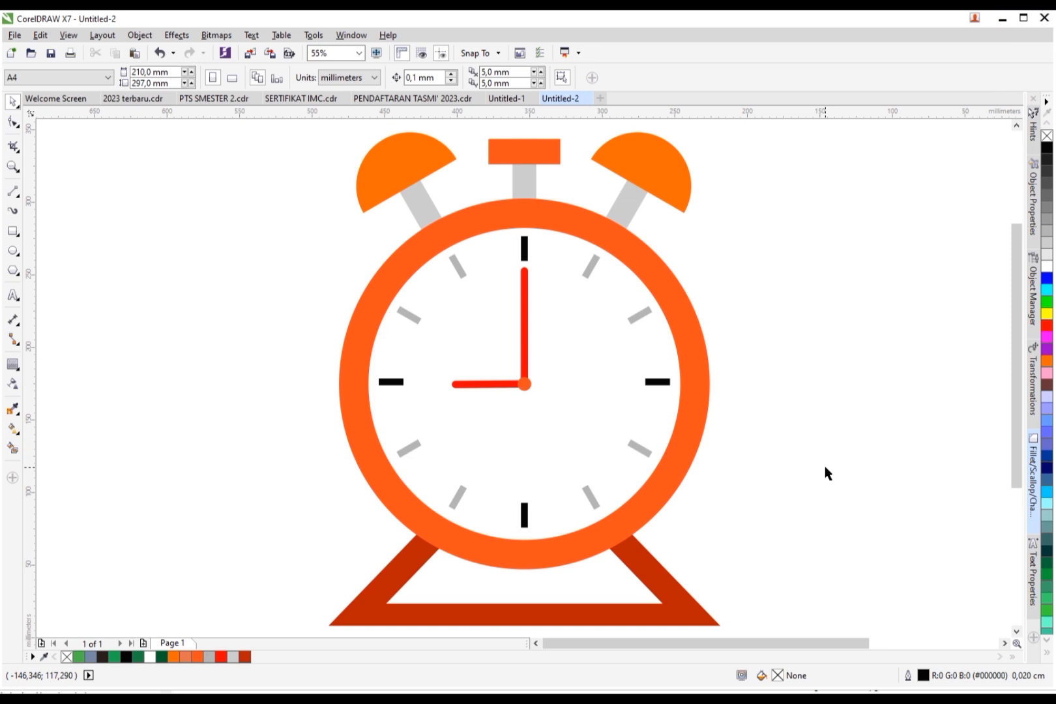
# Step: Duplicate the clock's outer ring circle off to one side of the drawing
pyautogui.click(686, 310)
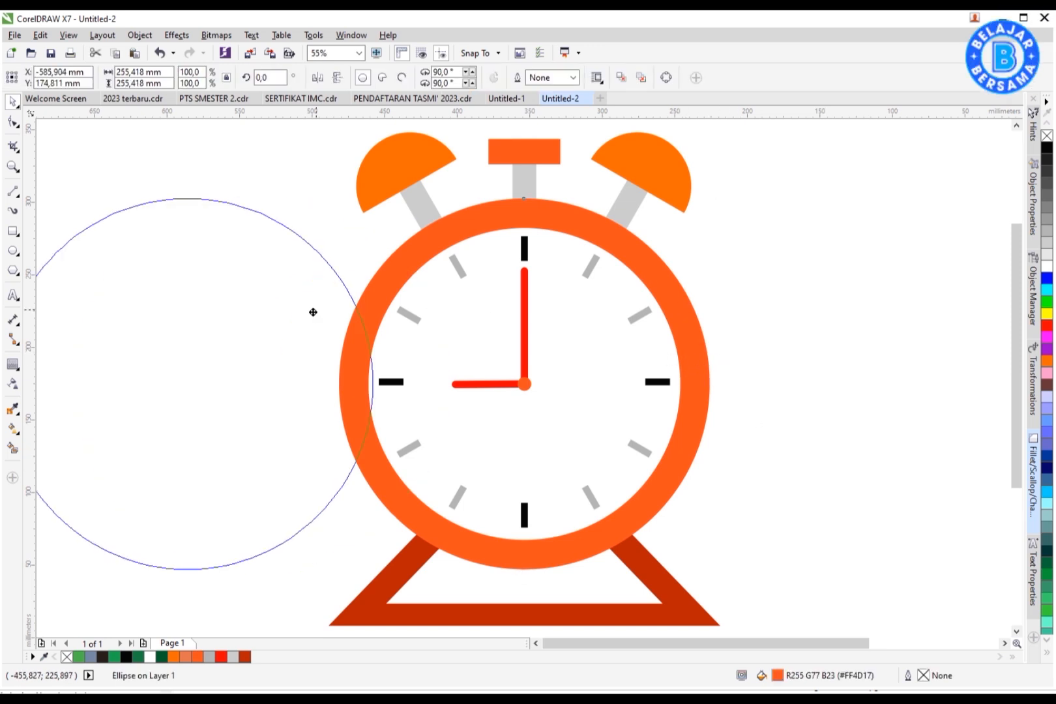
pyautogui.moveTo(364, 312); pyautogui.dragTo(298, 311)
pyautogui.rightClick(298, 311)
pyautogui.moveTo(728, 643); pyautogui.dragTo(706, 642)
# Step: Draw a vertical line through the circle copy and align it to the circle's center
pyautogui.click(13, 191)
pyautogui.click(216, 171)
pyautogui.keyDown('ctrl'); pyautogui.click(217, 613); pyautogui.keyUp('ctrl')
pyautogui.press('space')
pyautogui.keyDown('shift'); pyautogui.click(273, 520); pyautogui.keyUp('shift')
pyautogui.press('c')
pyautogui.press('e')
pyautogui.click(270, 595)
# Step: Smart Fill the left half of the circle copy to create a half-circle shape
pyautogui.click(13, 448)
pyautogui.click(170, 326)
pyautogui.press('space')
# Step: Delete the guide line and the circle copy, and fill the half-circle shape white
pyautogui.click(228, 165)
pyautogui.press('Delete')
pyautogui.click(254, 225)
pyautogui.press('Delete')
pyautogui.click(189, 262)
pyautogui.click(1048, 267)
# Step: Align the white half-circle shape over the left half of the clock ring
pyautogui.keyDown('shift'); pyautogui.click(512, 241); pyautogui.keyUp('shift')
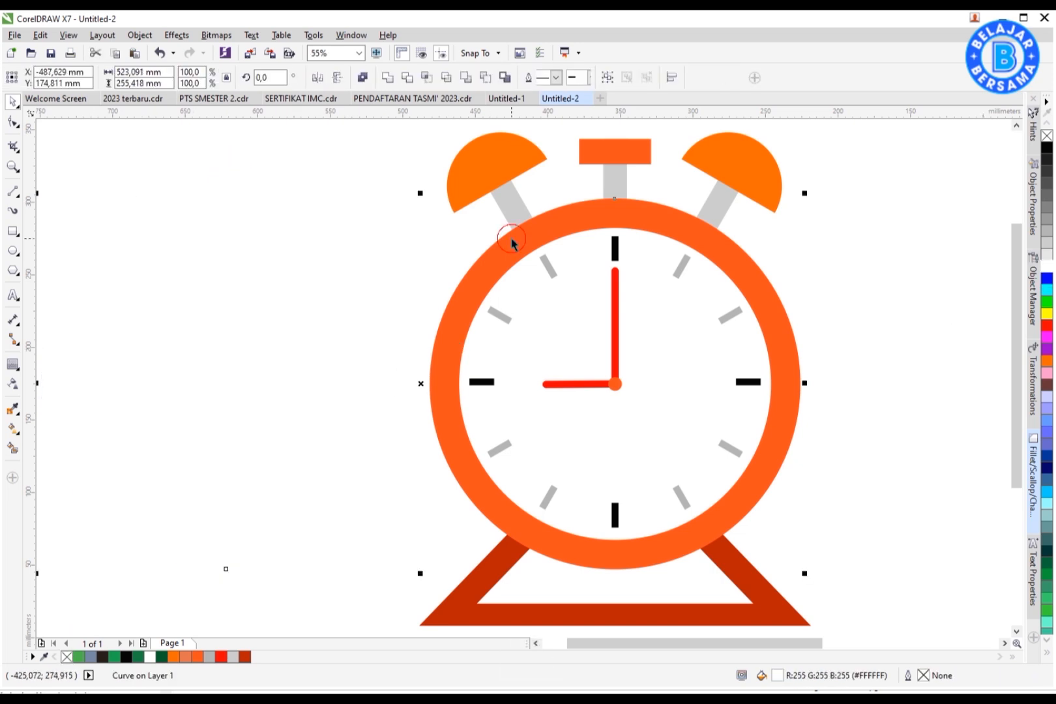
pyautogui.press('l')
pyautogui.click(408, 310)
pyautogui.click(546, 359)
# Step: Apply a uniform transparency of 87 to the white half-circle shape
pyautogui.click(13, 384)
pyautogui.click(31, 77)
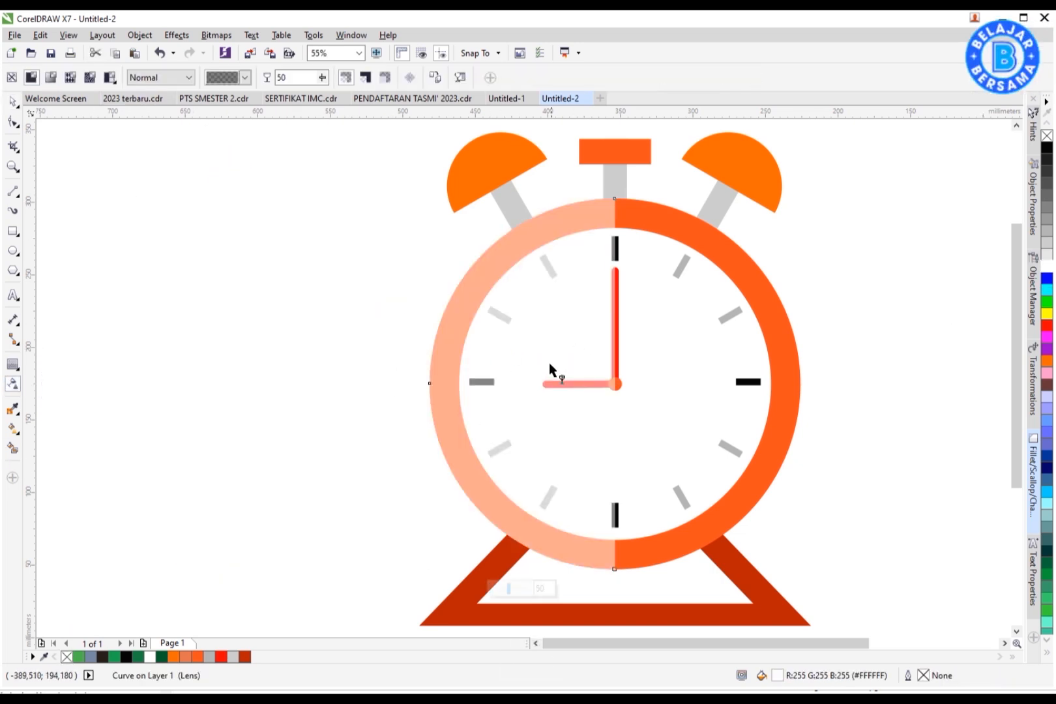
pyautogui.moveTo(341, 89); pyautogui.dragTo(338, 90)
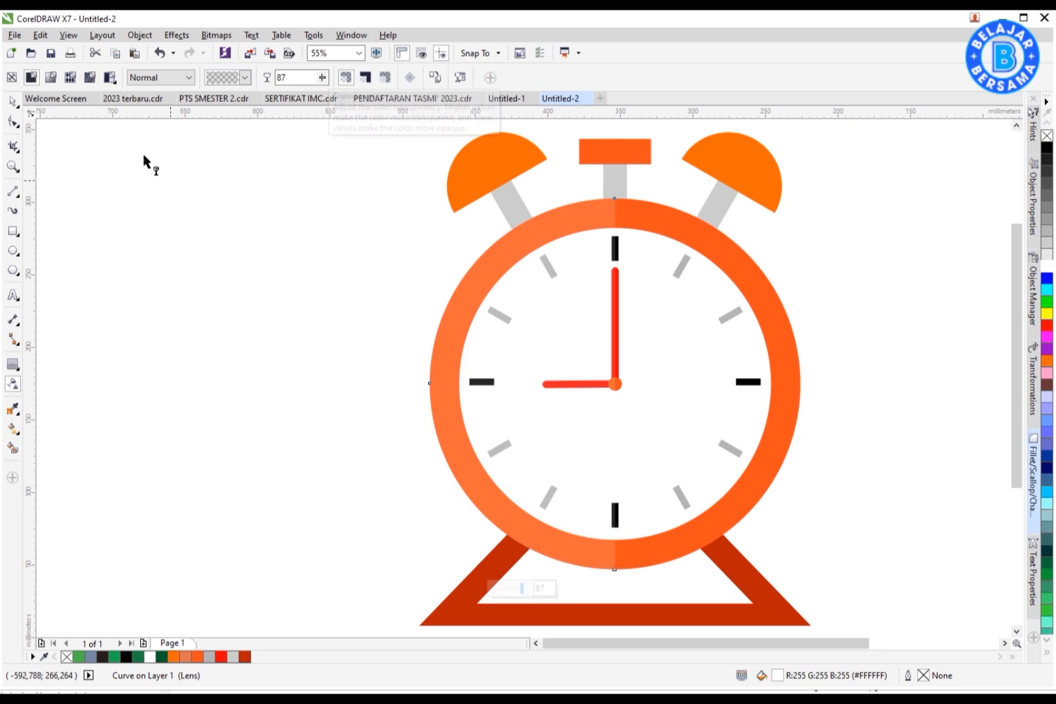
pyautogui.click(12, 102)
pyautogui.click(348, 283)
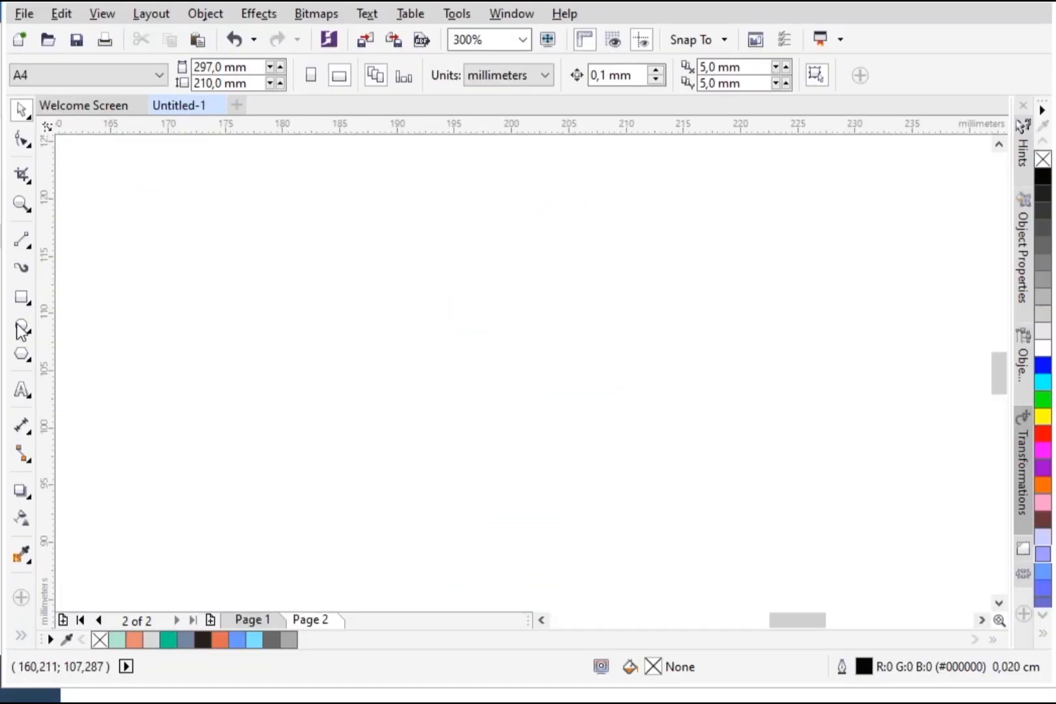
# Step: Draw an ellipse about 13 × 11.6 mm and a circle about 11.8 mm beside it
pyautogui.click(20, 326)
pyautogui.moveTo(466, 261); pyautogui.dragTo(620, 391)
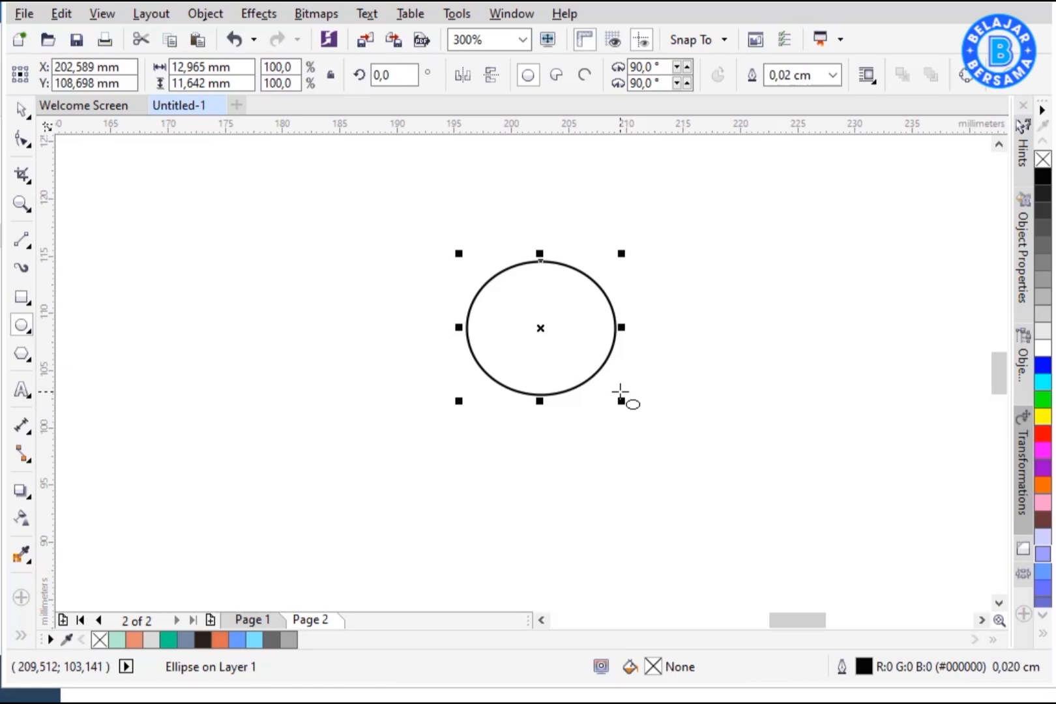
pyautogui.moveTo(297, 234); pyautogui.dragTo(433, 369)
pyautogui.click(22, 109)
pyautogui.moveTo(383, 265); pyautogui.dragTo(367, 277)
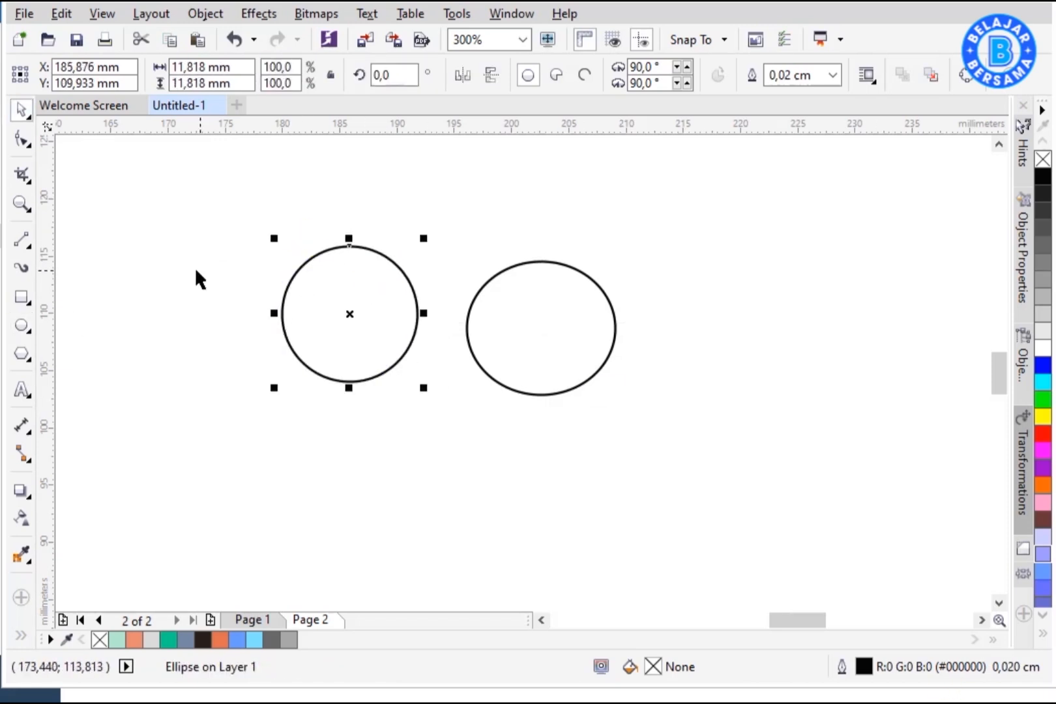
# Step: Turn the circle into a half-circle pie and stretch it to about 16.6 × 8.3 mm for the turtle shell
pyautogui.click(21, 138)
pyautogui.click(556, 75)
pyautogui.moveTo(350, 383); pyautogui.dragTo(282, 314)
pyautogui.click(22, 110)
pyautogui.moveTo(423, 239); pyautogui.dragTo(461, 220)
pyautogui.moveTo(417, 286); pyautogui.dragTo(449, 297)
pyautogui.moveTo(492, 232); pyautogui.dragTo(486, 234)
pyautogui.moveTo(448, 300); pyautogui.dragTo(476, 309)
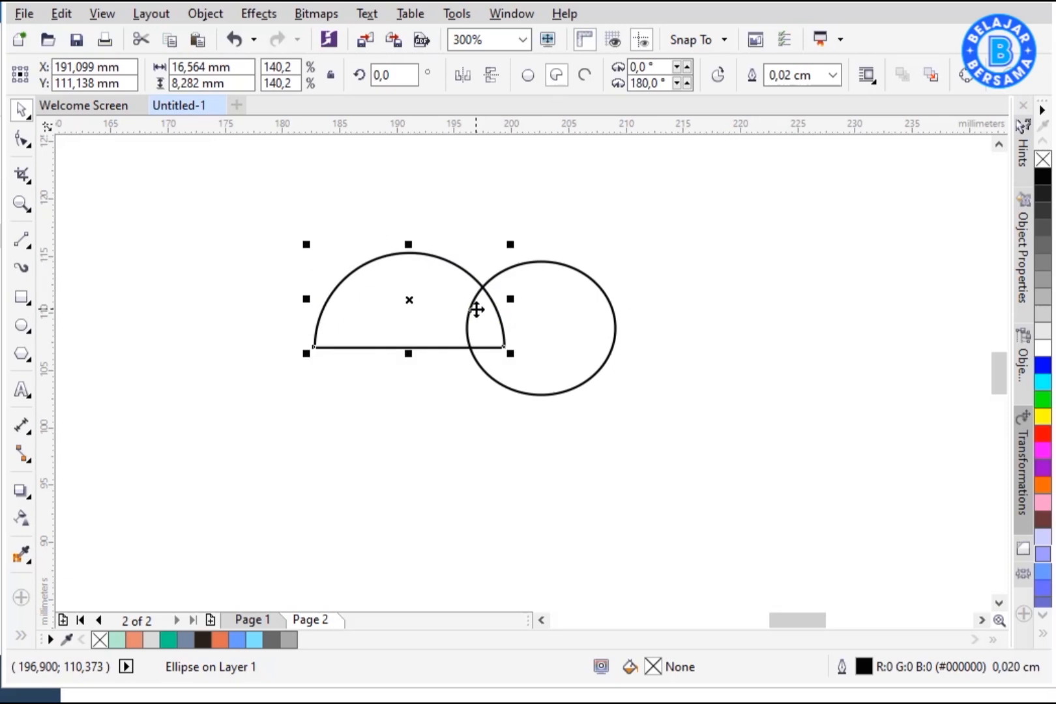
# Step: Fill the ellipse head mint green
pyautogui.click(546, 319)
pyautogui.click(116, 639)
# Step: Rotate the half-circle shell slightly and reposition it against the head
pyautogui.click(431, 319)
pyautogui.click(431, 318)
pyautogui.moveTo(515, 245); pyautogui.dragTo(509, 226)
pyautogui.click(586, 212)
pyautogui.moveTo(434, 277); pyautogui.dragTo(430, 277)
# Step: Draw a thin rounded rectangle about 16 × 2.6 mm under the shell as its rim
pyautogui.press('F6')
pyautogui.moveTo(307, 384)
pyautogui.mouseDown()
pyautogui.moveTo(494, 416)
pyautogui.moveTo(385, 390)
pyautogui.mouseUp()
pyautogui.click(22, 203)
pyautogui.moveTo(250, 196); pyautogui.dragTo(672, 475)
pyautogui.click(22, 110)
pyautogui.moveTo(471, 477); pyautogui.dragTo(466, 481)
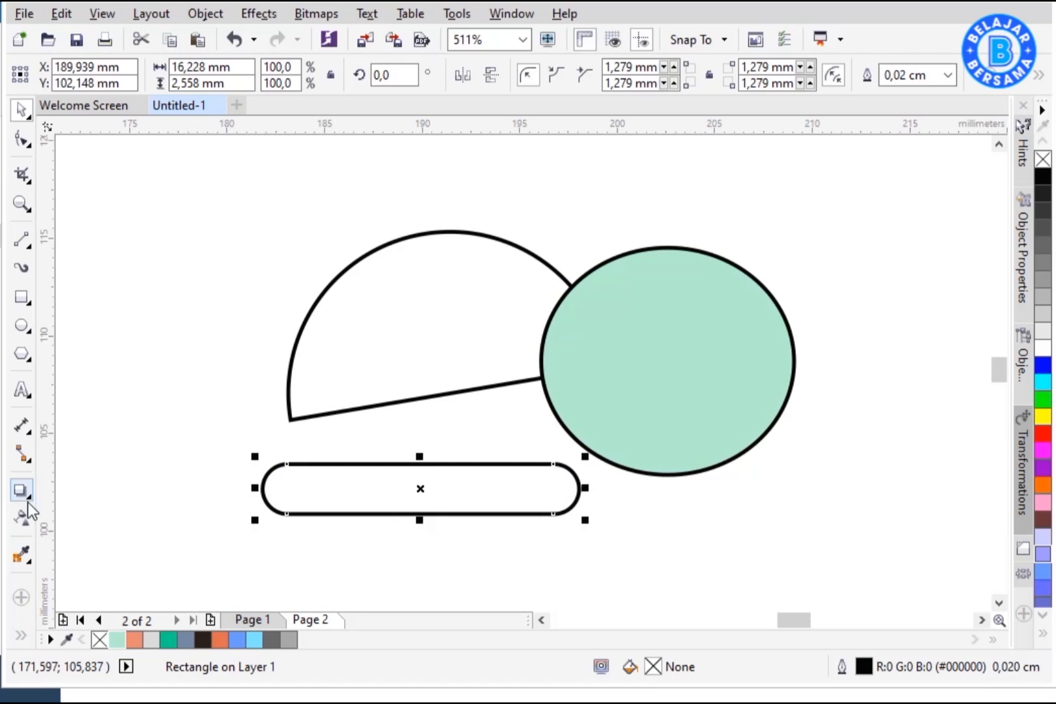
# Step: Bend the rim rectangle with an Envelope so its right end curves up along the shell
pyautogui.click(27, 500)
pyautogui.click(98, 578)
pyautogui.moveTo(357, 424); pyautogui.dragTo(417, 537)
pyautogui.press('Delete')
pyautogui.moveTo(419, 465); pyautogui.dragTo(415, 485)
pyautogui.moveTo(415, 540); pyautogui.dragTo(417, 538)
pyautogui.press('space')
pyautogui.moveTo(579, 489); pyautogui.dragTo(589, 363)
pyautogui.click(589, 413)
pyautogui.click(476, 395)
pyautogui.moveTo(479, 402); pyautogui.dragTo(482, 438)
pyautogui.click(482, 387)
pyautogui.click(967, 74)
# Step: Curve the shell's bottom edge downward with the Shape tool and fit the bent rim beneath it
pyautogui.click(22, 140)
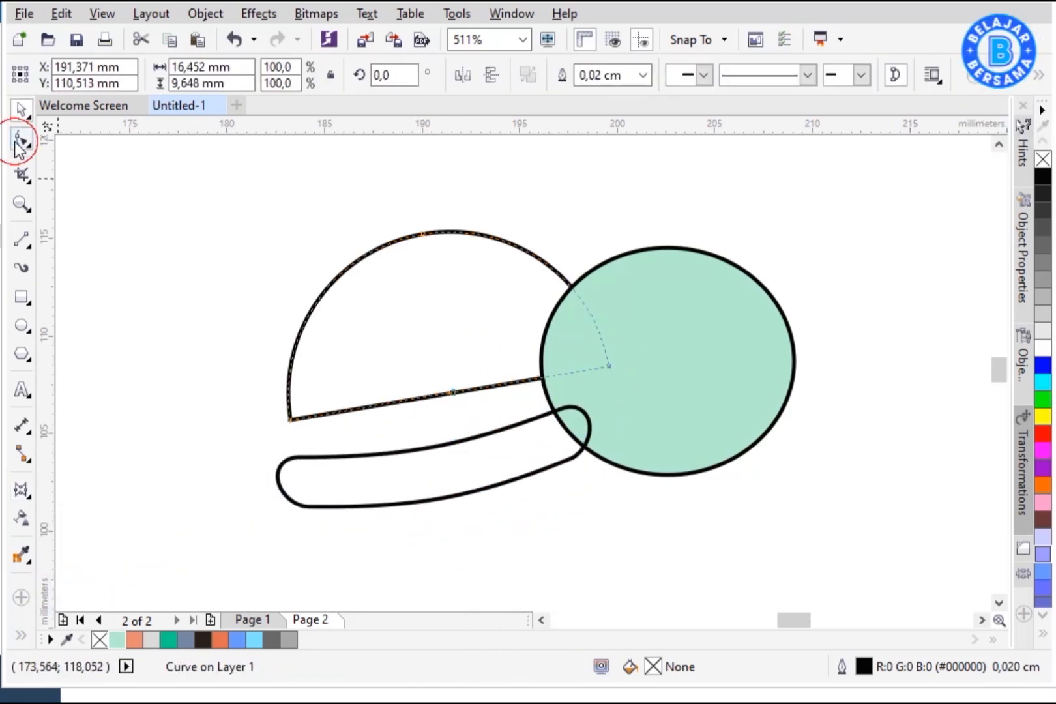
pyautogui.click(450, 393)
pyautogui.press('Delete')
pyautogui.hotkey('ctrl', 'z')
pyautogui.click(445, 394)
pyautogui.click(289, 75)
pyautogui.moveTo(440, 395); pyautogui.dragTo(439, 415)
pyautogui.press('space')
pyautogui.moveTo(489, 448); pyautogui.dragTo(490, 412)
pyautogui.click(490, 412)
pyautogui.moveTo(597, 362); pyautogui.dragTo(601, 374)
pyautogui.moveTo(511, 429); pyautogui.dragTo(501, 431)
# Step: Fill the shell dome salmon and the rim gray
pyautogui.click(463, 364)
pyautogui.click(134, 639)
pyautogui.click(411, 442)
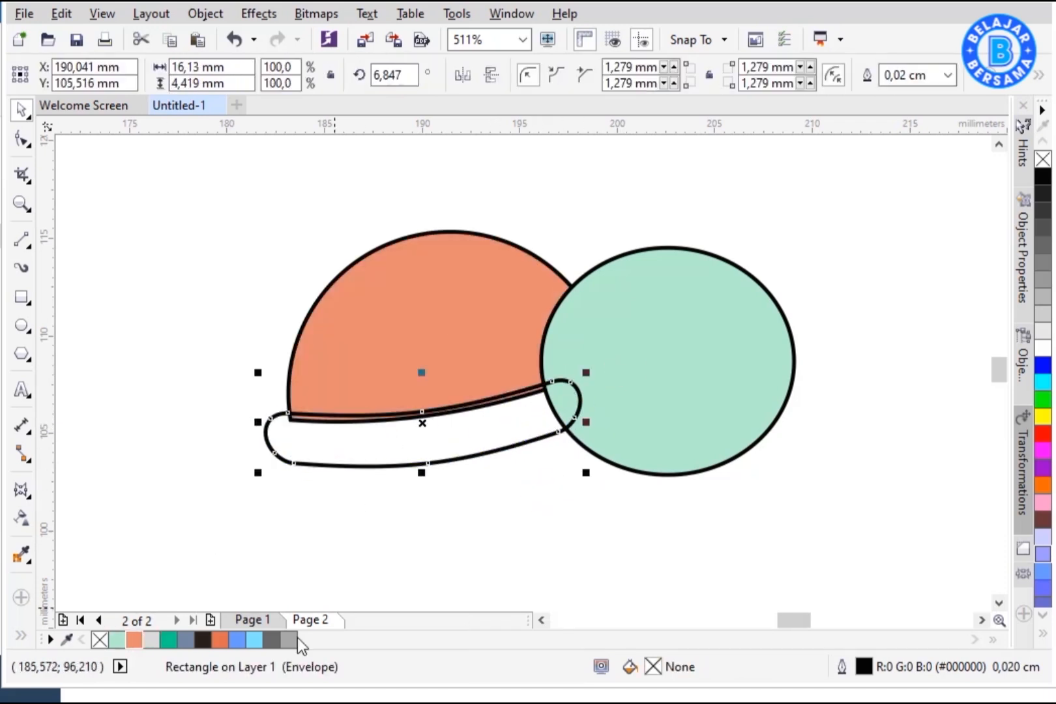
pyautogui.click(289, 640)
# Step: Bring the head circle in front of the shell and rim
pyautogui.click(648, 413)
pyautogui.rightClick(647, 414)
pyautogui.click(958, 476)
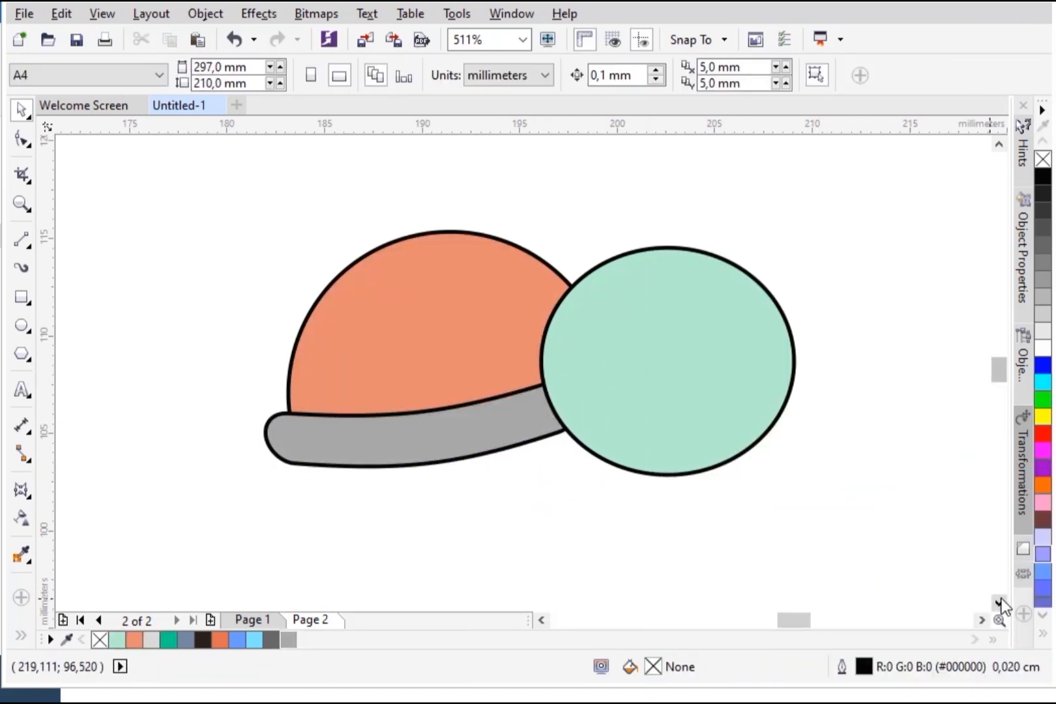
# Step: Draw a small rectangle for a leg and round its bottom corners to 20 mm and 5 mm
pyautogui.click(24, 299)
pyautogui.moveTo(120, 199); pyautogui.dragTo(190, 337)
pyautogui.click(22, 111)
pyautogui.moveTo(177, 256); pyautogui.dragTo(250, 280)
pyautogui.hscroll(-2, 254, 294)
pyautogui.moveTo(407, 323); pyautogui.dragTo(367, 353)
pyautogui.press('F10')
pyautogui.write('20')
pyautogui.press('Return')
pyautogui.moveTo(758, 83); pyautogui.dragTo(464, 76)
pyautogui.write('5')
pyautogui.press('Return')
pyautogui.press('space')
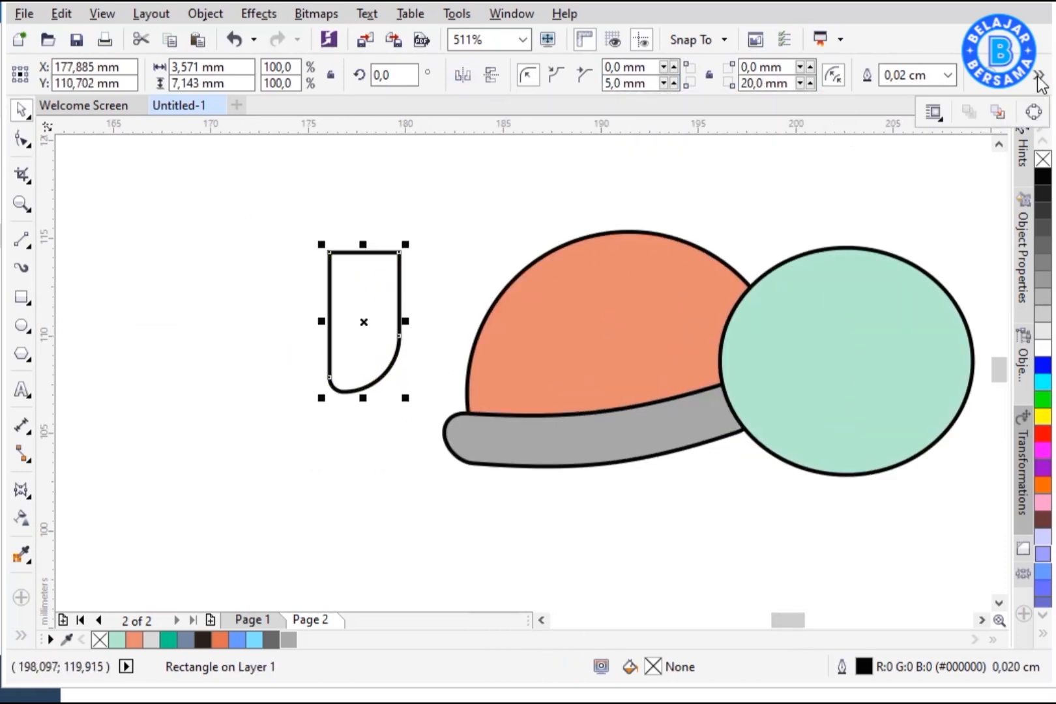
# Step: Convert the leg to curves, adjust its left edge node, and fill it mint green
pyautogui.click(1039, 76)
pyautogui.click(1018, 112)
pyautogui.press('F10')
pyautogui.click(328, 321)
pyautogui.moveTo(336, 311); pyautogui.dragTo(341, 314)
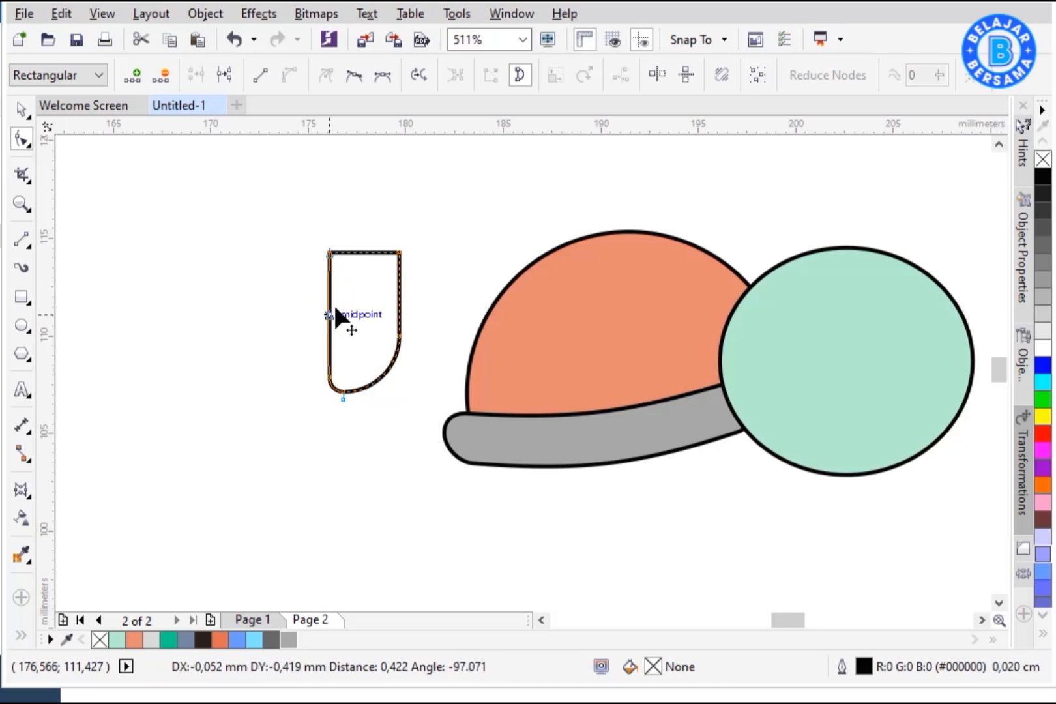
pyautogui.scroll(3, 384, 337)
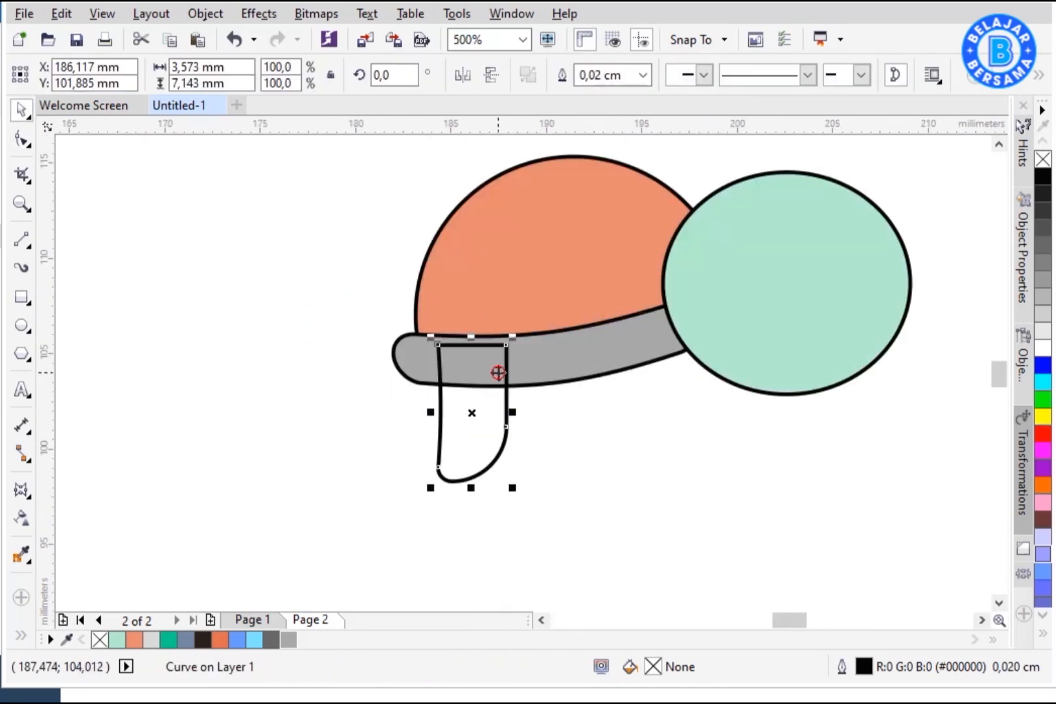
pyautogui.click(497, 372)
pyautogui.click(116, 644)
# Step: Send the leg behind the shell and tilt it into place under the shell's rear
pyautogui.rightClick(483, 417)
pyautogui.moveTo(676, 476)
pyautogui.click(772, 500)
pyautogui.click(505, 422)
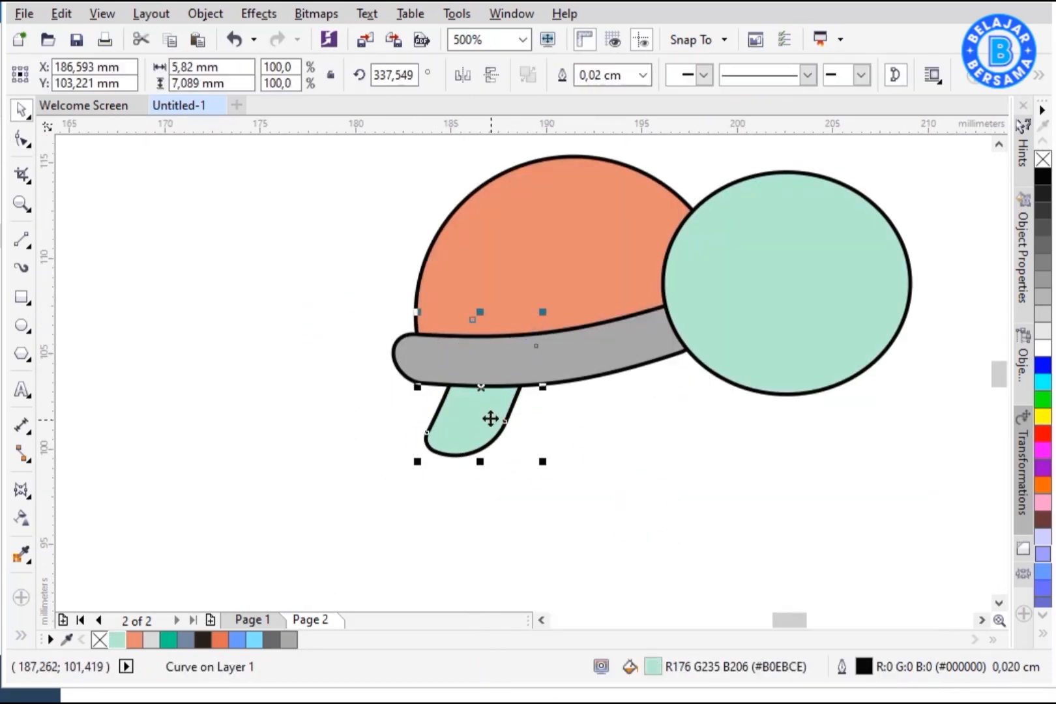
pyautogui.moveTo(680, 407); pyautogui.dragTo(680, 408)
pyautogui.moveTo(735, 455); pyautogui.dragTo(756, 479)
# Step: Duplicate the leg as a second leg under the shell's front and send it behind
pyautogui.moveTo(708, 403); pyautogui.dragTo(711, 402)
pyautogui.rightClick(711, 402)
pyautogui.click(978, 502)
pyautogui.click(838, 486)
pyautogui.moveTo(789, 620); pyautogui.dragTo(794, 620)
pyautogui.moveTo(994, 376); pyautogui.dragTo(993, 375)
# Step: Copy a leg under the head, angle it forward, and send it behind the head
pyautogui.click(547, 470)
pyautogui.moveTo(507, 445); pyautogui.dragTo(764, 476)
pyautogui.rightClick(764, 477)
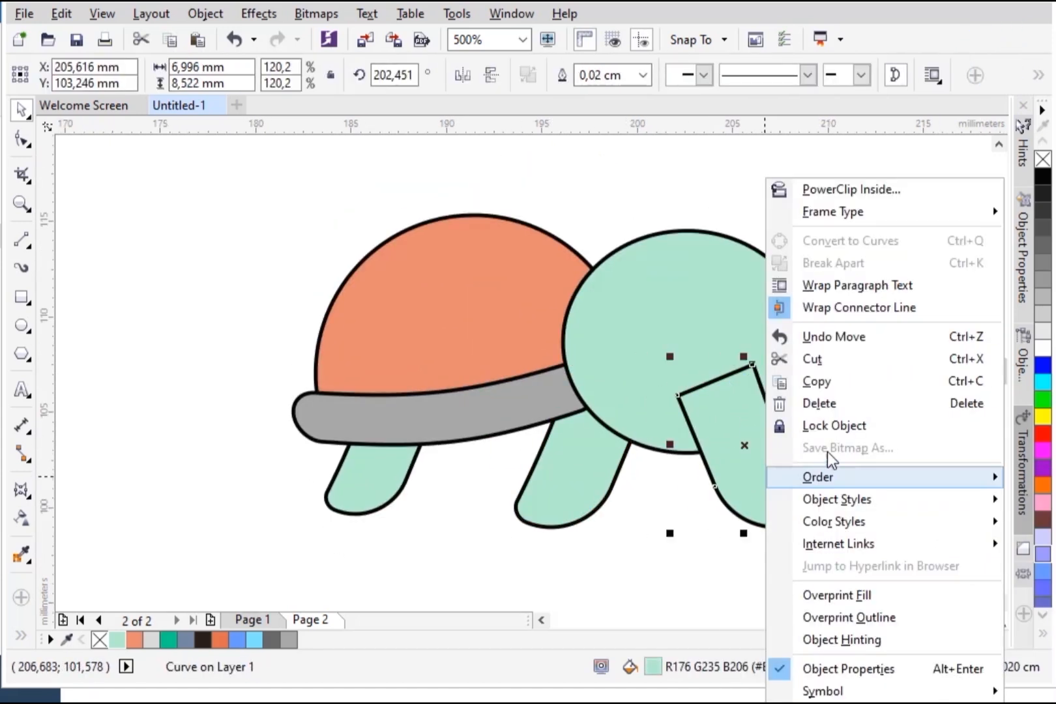
pyautogui.moveTo(838, 477)
pyautogui.click(1030, 501)
pyautogui.click(982, 620)
pyautogui.click(982, 620)
pyautogui.rightClick(539, 427)
pyautogui.moveTo(636, 480)
pyautogui.click(795, 500)
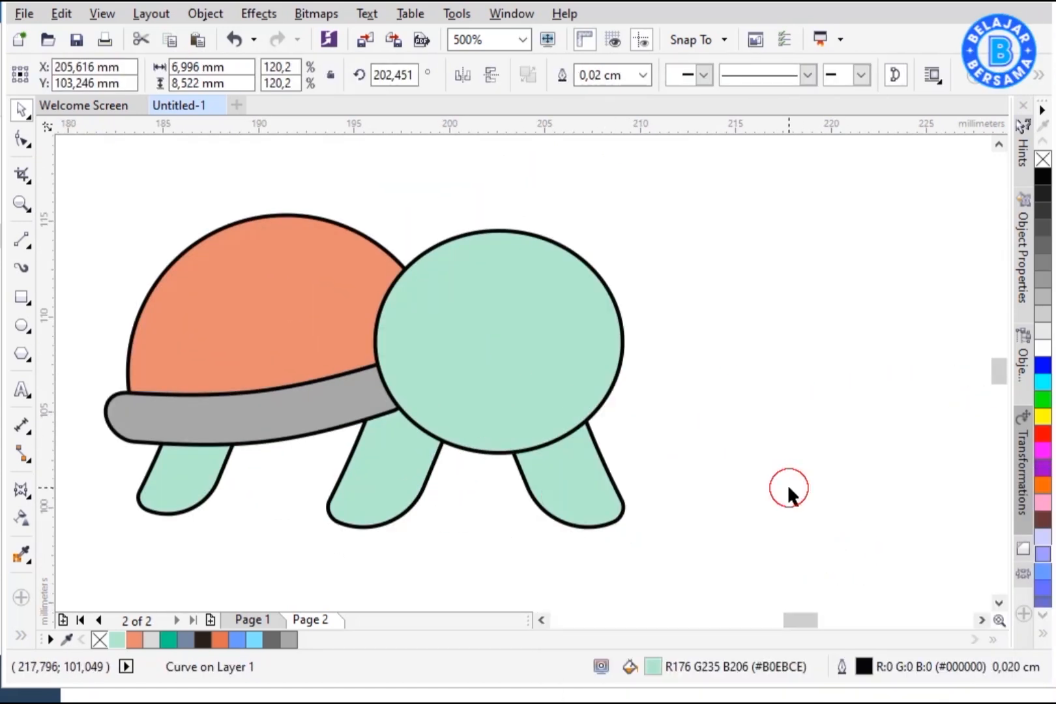
pyautogui.click(796, 505)
pyautogui.moveTo(798, 620); pyautogui.dragTo(795, 620)
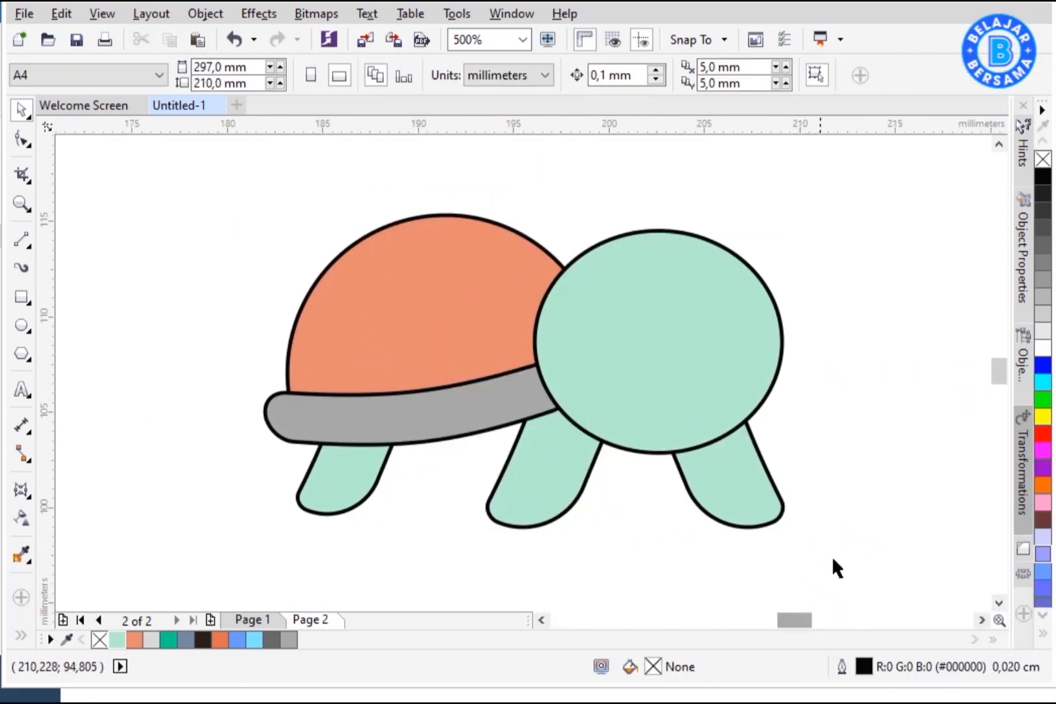
# Step: Draw a six-sided polygon about 5 × 6 mm and fill it salmon
pyautogui.click(28, 359)
pyautogui.moveTo(120, 215)
pyautogui.mouseDown()
pyautogui.moveTo(179, 298)
pyautogui.moveTo(220, 326)
pyautogui.mouseUp()
pyautogui.click(571, 69)
pyautogui.click(25, 113)
pyautogui.click(134, 639)
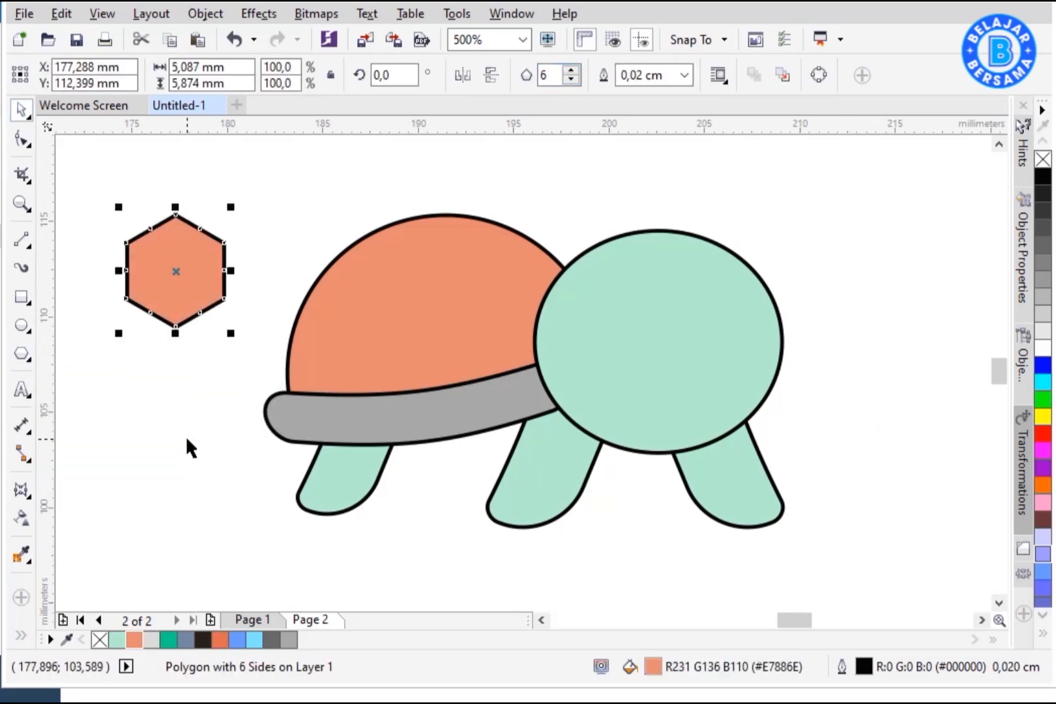
# Step: Duplicate the hexagon beside the first and give the copy a lighter fill of R255 G169 B145
pyautogui.moveTo(119, 271); pyautogui.dragTo(326, 269)
pyautogui.doubleClick(654, 664)
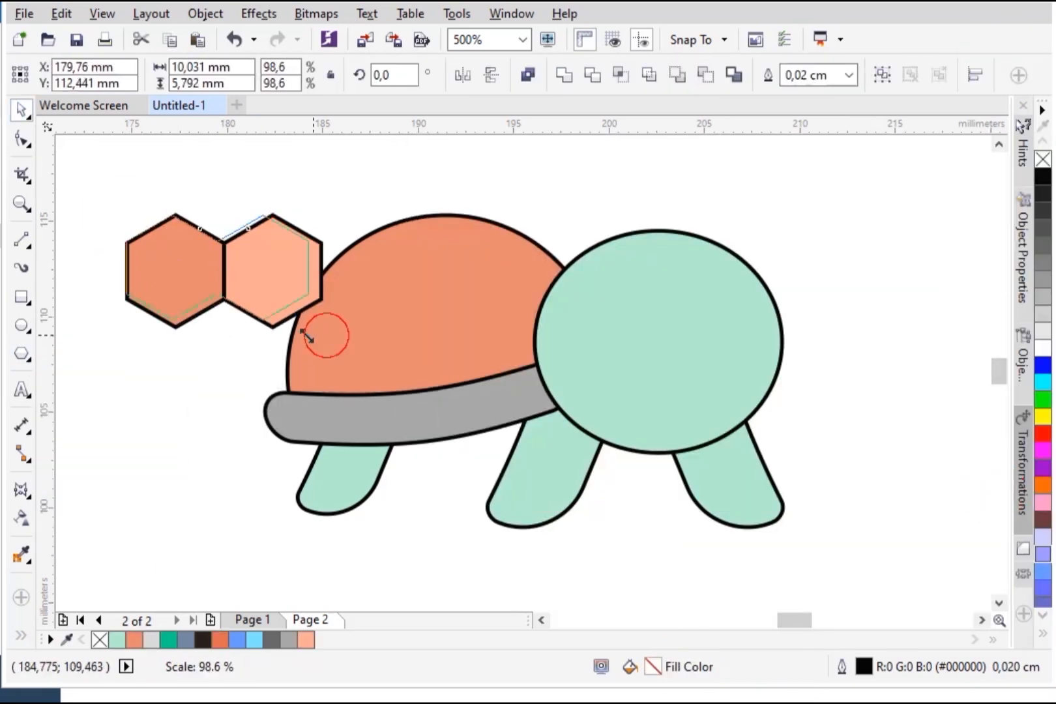
pyautogui.moveTo(302, 330); pyautogui.dragTo(225, 275)
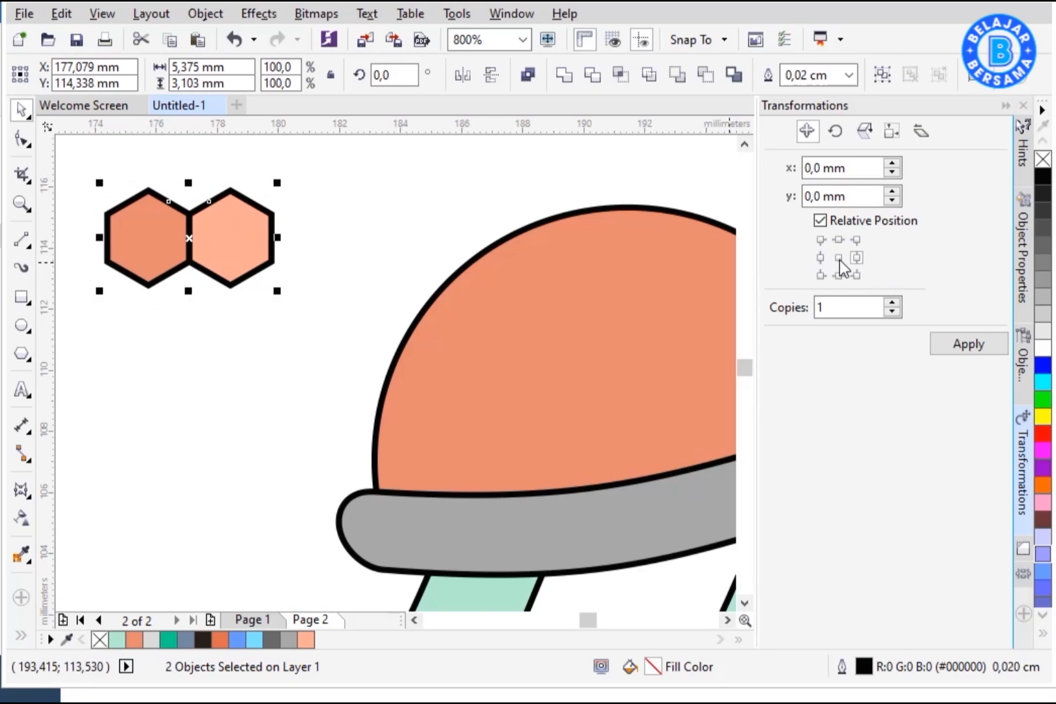
# Step: Copy the hexagon pair with Transformations Position to build offset rows of a honeycomb pattern
pyautogui.click(856, 256)
pyautogui.click(968, 344)
pyautogui.click(968, 343)
pyautogui.hotkey('ctrl', 'z')
pyautogui.keyDown('shift'); pyautogui.click(230, 215); pyautogui.keyUp('shift')
pyautogui.keyDown('shift'); pyautogui.click(149, 190); pyautogui.keyUp('shift')
pyautogui.moveTo(148, 191); pyautogui.dragTo(190, 263)
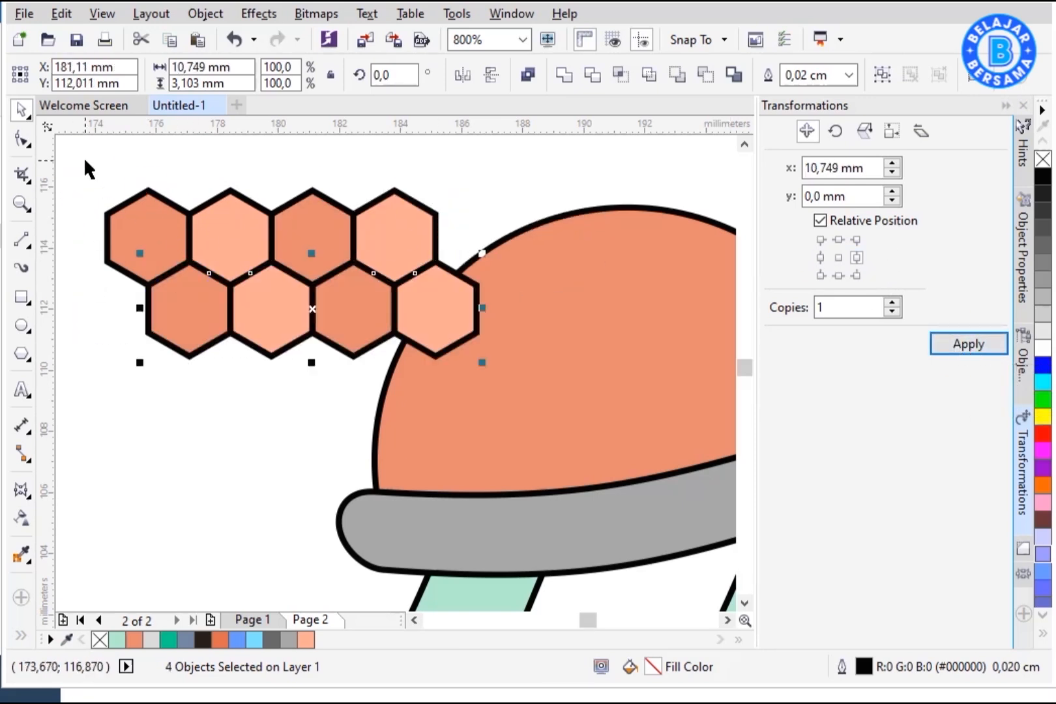
pyautogui.moveTo(231, 332); pyautogui.dragTo(231, 331)
# Step: Close the Transformations docker, select the whole honeycomb, and move it beside the turtle
pyautogui.click(1006, 106)
pyautogui.scroll(-1, 604, 376)
pyautogui.moveTo(395, 257); pyautogui.dragTo(630, 460)
pyautogui.moveTo(582, 351); pyautogui.dragTo(470, 368)
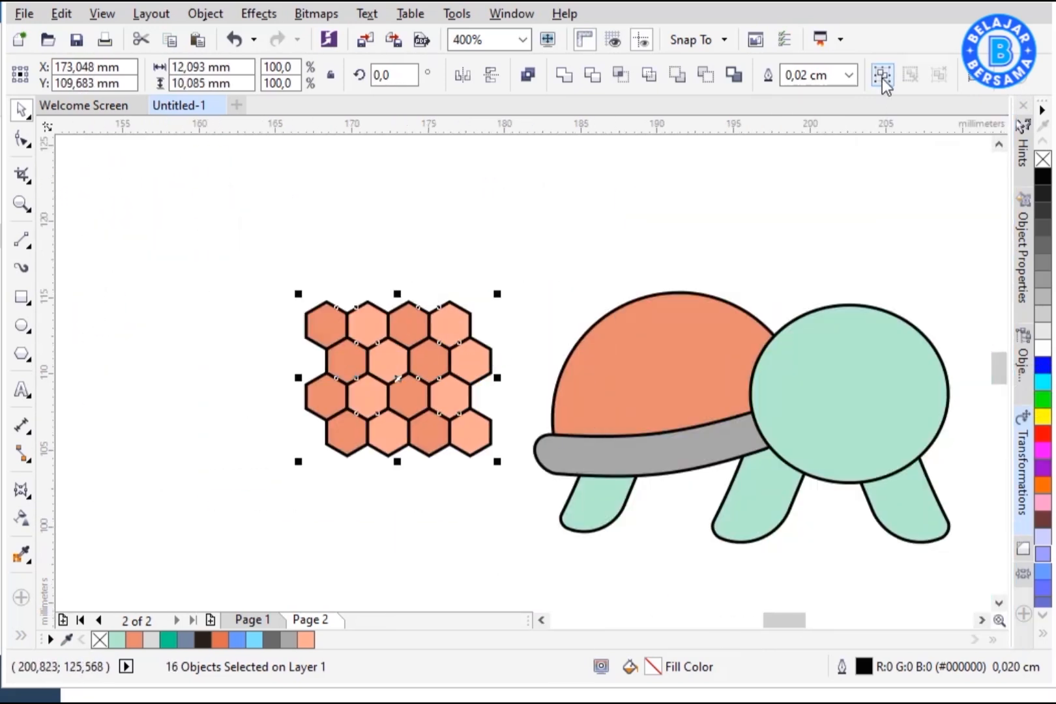
# Step: Group the honeycomb and PowerClip it inside the shell dome
pyautogui.click(882, 75)
pyautogui.rightClick(422, 372)
pyautogui.click(509, 211)
pyautogui.click(645, 418)
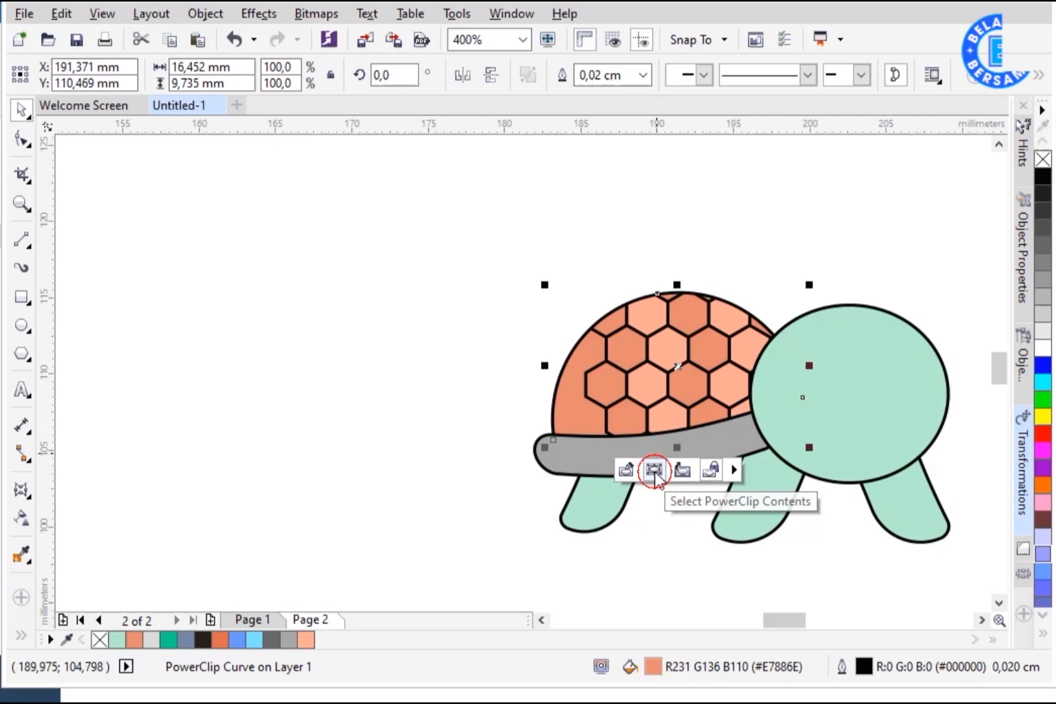
# Step: Edit the shell's PowerClip contents to enlarge and reposition the honeycomb inside the dome
pyautogui.click(654, 471)
pyautogui.moveTo(777, 282); pyautogui.dragTo(840, 229)
pyautogui.moveTo(770, 310); pyautogui.dragTo(732, 333)
pyautogui.moveTo(803, 252); pyautogui.dragTo(813, 243)
pyautogui.moveTo(692, 326); pyautogui.dragTo(685, 339)
pyautogui.click(498, 290)
# Step: Draw a short horizontal line on the head and bend it into an arc for a closed eye
pyautogui.moveTo(475, 244); pyautogui.dragTo(977, 573)
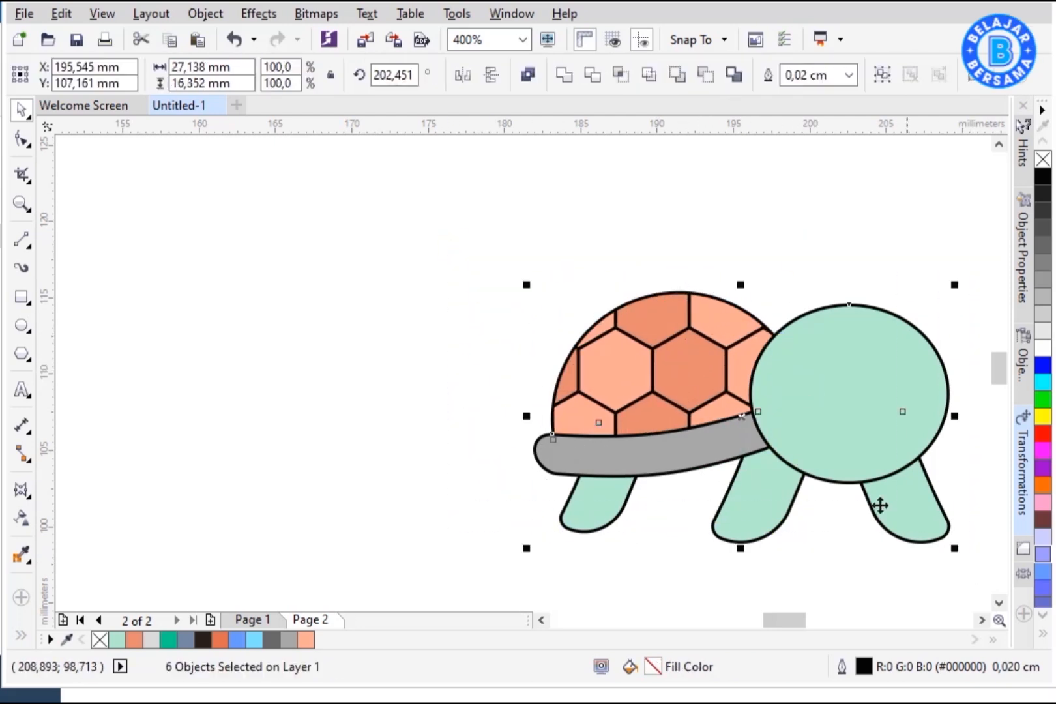
pyautogui.hotkey('shift', 'F2')
pyautogui.click(217, 259)
pyautogui.click(22, 241)
pyautogui.moveTo(582, 176)
pyautogui.mouseDown()
pyautogui.moveTo(691, 176)
pyautogui.moveTo(651, 361)
pyautogui.mouseUp()
pyautogui.click(21, 110)
pyautogui.click(21, 139)
pyautogui.click(646, 362)
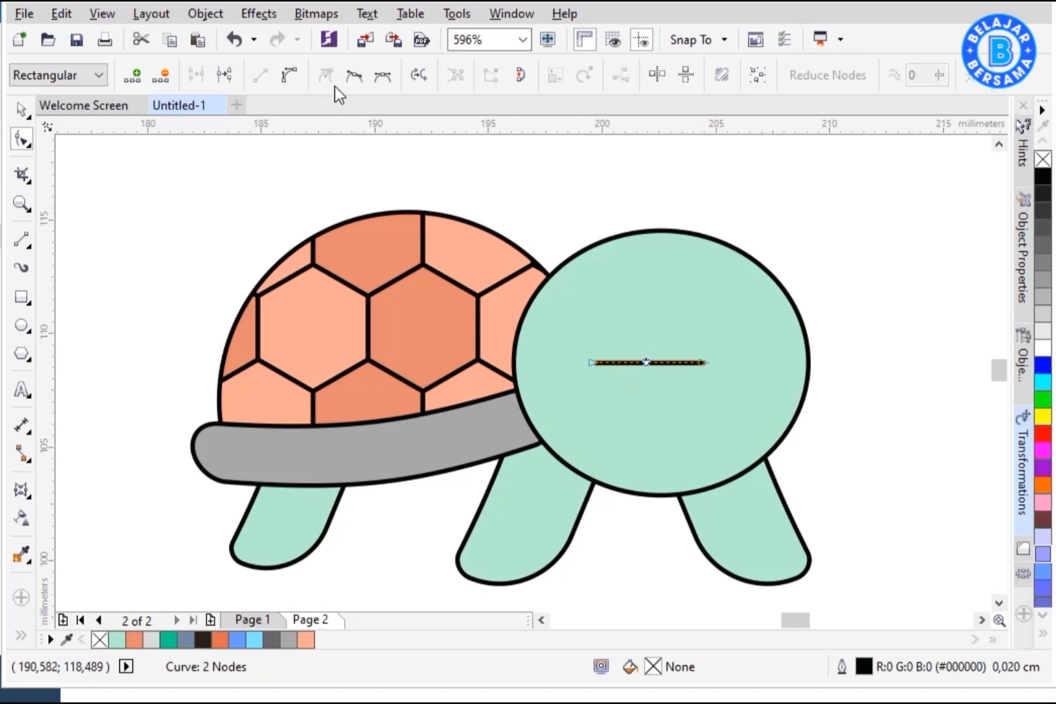
pyautogui.moveTo(681, 321); pyautogui.dragTo(637, 319)
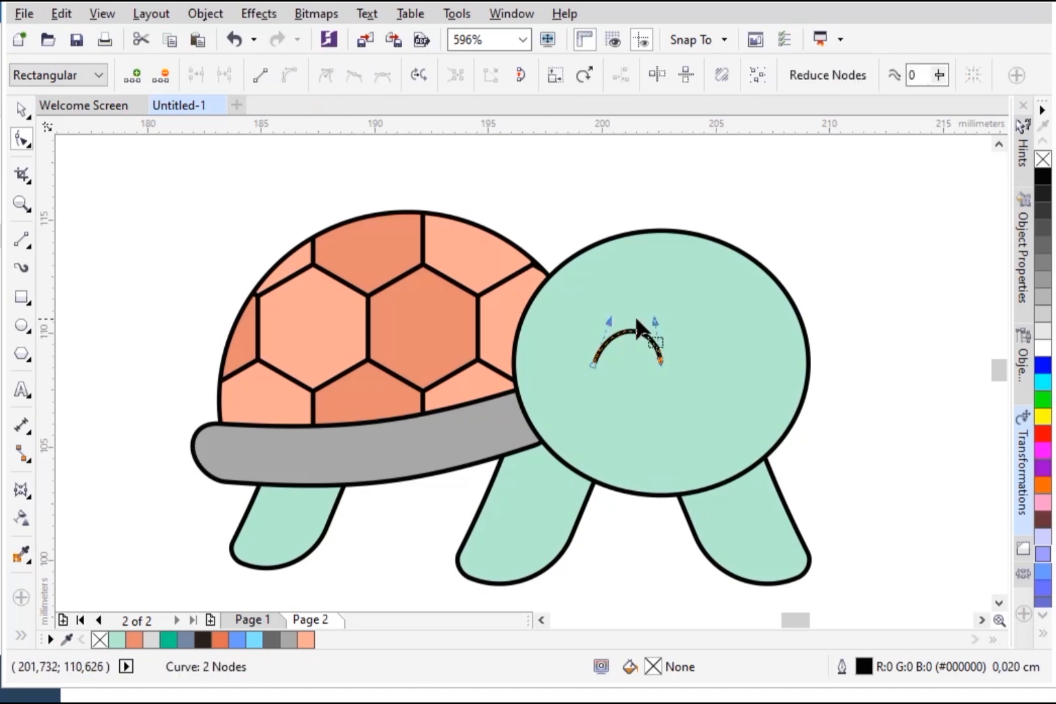
# Step: Thicken the eye arc's outline to 0.034 cm with rounded line caps
pyautogui.press('space')
pyautogui.press('F12')
pyautogui.moveTo(543, 130); pyautogui.dragTo(853, 131)
pyautogui.click(738, 223)
pyautogui.click(681, 410)
pyautogui.click(912, 477)
pyautogui.click(919, 501)
pyautogui.click(847, 545)
pyautogui.press('F12')
pyautogui.click(785, 240)
pyautogui.click(888, 561)
pyautogui.press('F12')
pyautogui.moveTo(524, 121); pyautogui.dragTo(883, 189)
pyautogui.click(760, 278)
pyautogui.click(743, 376)
pyautogui.click(869, 599)
# Step: Duplicate the eye to the right, group both eyes, center them horizontally on the head, and ungroup
pyautogui.moveTo(629, 365); pyautogui.dragTo(623, 395)
pyautogui.moveTo(615, 384); pyautogui.dragTo(745, 384)
pyautogui.keyDown('shift'); pyautogui.click(613, 378); pyautogui.keyUp('shift')
pyautogui.hotkey('ctrl', 'g')
pyautogui.keyDown('shift'); pyautogui.click(745, 429); pyautogui.keyUp('shift')
pyautogui.press('c')
pyautogui.click(748, 380)
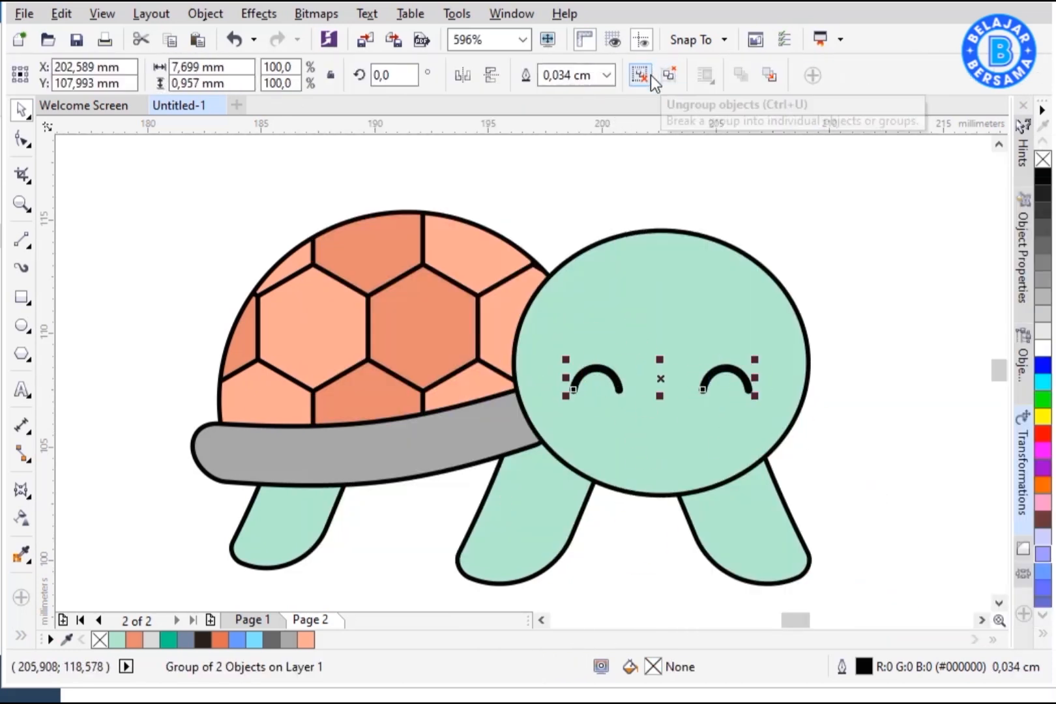
pyautogui.click(649, 77)
# Step: Copy an eye below, flip it vertically into a smile, and center it on the head
pyautogui.moveTo(605, 372); pyautogui.dragTo(666, 422)
pyautogui.click(491, 75)
pyautogui.keyDown('shift'); pyautogui.click(685, 349); pyautogui.keyUp('shift')
pyautogui.press('c')
pyautogui.click(890, 410)
# Step: Nudge the eyes and mouth upward on the head
pyautogui.moveTo(844, 322); pyautogui.dragTo(551, 468)
pyautogui.press('Up')
pyautogui.press('Up')
pyautogui.press('Up')
pyautogui.click(878, 374)
# Step: Draw a circle overlapping the head and Smart Fill a crescent shading on the head's left, removing its outline
pyautogui.click(27, 324)
pyautogui.moveTo(601, 188); pyautogui.dragTo(910, 498)
pyautogui.press('space')
pyautogui.moveTo(872, 348)
pyautogui.mouseDown()
pyautogui.moveTo(837, 378)
pyautogui.moveTo(819, 377)
pyautogui.mouseUp()
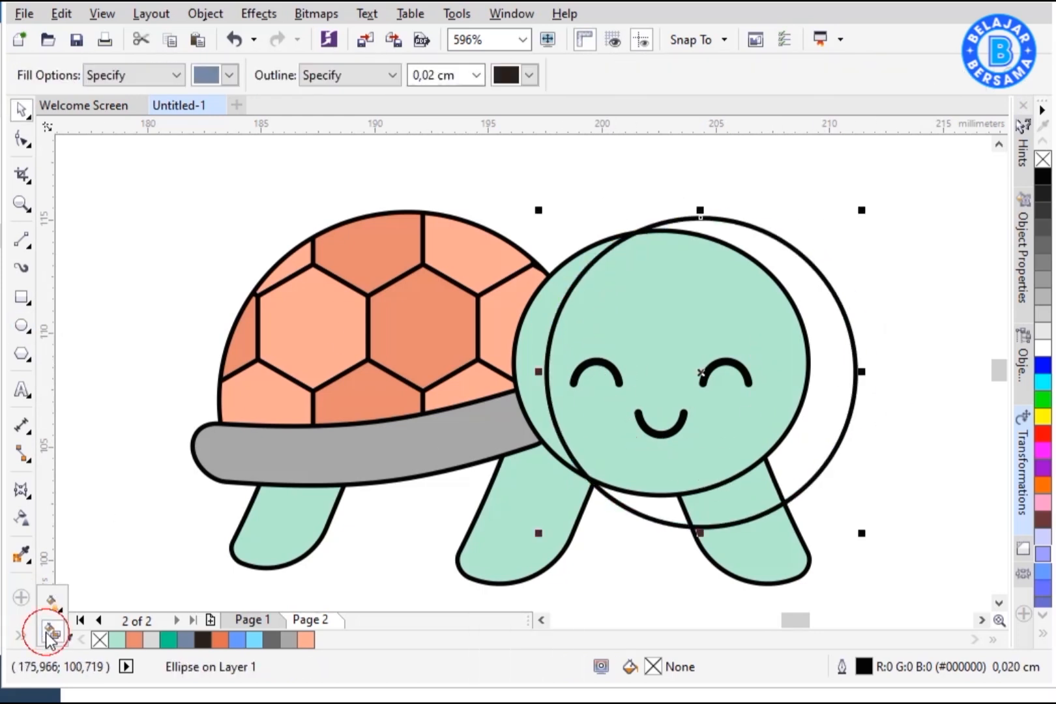
pyautogui.click(48, 633)
pyautogui.click(533, 358)
pyautogui.press('space')
pyautogui.moveTo(700, 218); pyautogui.dragTo(820, 216)
pyautogui.click(540, 306)
pyautogui.rightClick(1043, 159)
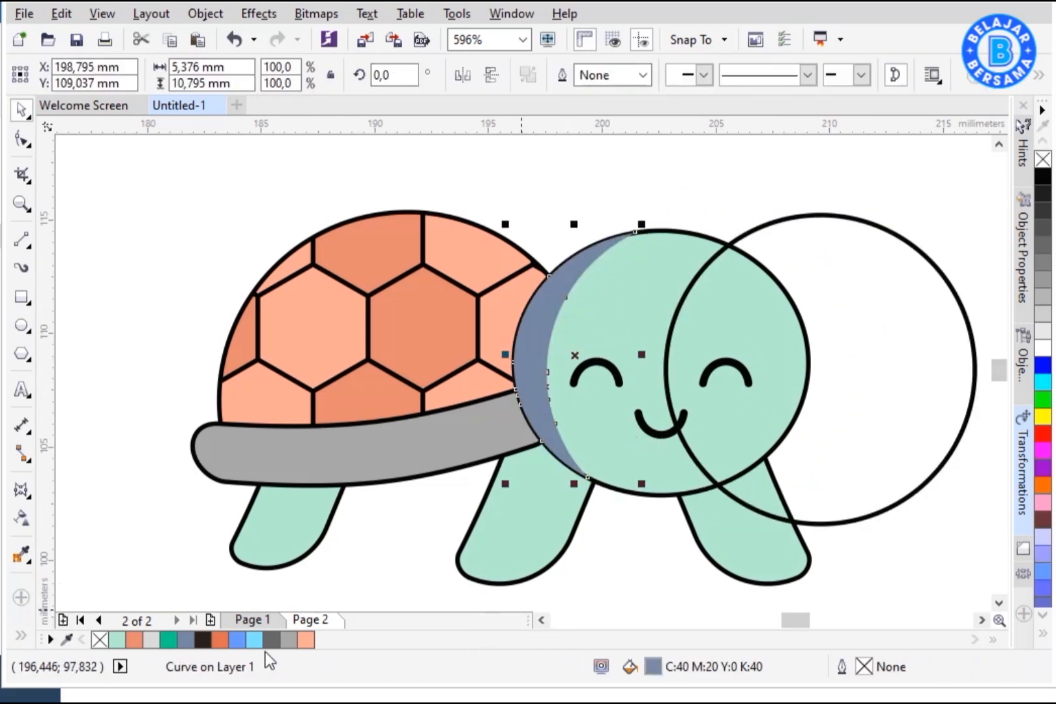
pyautogui.click(117, 640)
# Step: Edit the crescent's fill to a light green R134 G219 B178
pyautogui.press('F11')
pyautogui.moveTo(481, 141); pyautogui.dragTo(846, 227)
pyautogui.click(817, 261)
pyautogui.moveTo(842, 333); pyautogui.dragTo(870, 345)
pyautogui.moveTo(874, 229); pyautogui.dragTo(496, 217)
pyautogui.click(994, 561)
# Step: Move the circle over the back leg and Smart Fill a shading strip there in the light green without outline
pyautogui.moveTo(876, 348)
pyautogui.mouseDown()
pyautogui.moveTo(485, 505)
pyautogui.moveTo(482, 529)
pyautogui.mouseUp()
pyautogui.moveTo(1002, 380); pyautogui.dragTo(1001, 382)
pyautogui.moveTo(587, 337); pyautogui.dragTo(546, 377)
pyautogui.moveTo(443, 483); pyautogui.dragTo(439, 451)
pyautogui.click(21, 519)
pyautogui.click(251, 499)
pyautogui.press('space')
pyautogui.moveTo(365, 496); pyautogui.dragTo(939, 434)
pyautogui.click(254, 500)
pyautogui.click(323, 640)
pyautogui.rightClick(99, 640)
# Step: Smart Fill shading strips on both front legs and give them the same light green fill
pyautogui.click(23, 635)
pyautogui.click(52, 630)
pyautogui.click(475, 520)
pyautogui.press('space')
pyautogui.click(55, 633)
pyautogui.click(711, 479)
pyautogui.press('space')
pyautogui.click(712, 479)
pyautogui.keyDown('shift'); pyautogui.click(486, 493); pyautogui.keyUp('shift')
pyautogui.click(323, 641)
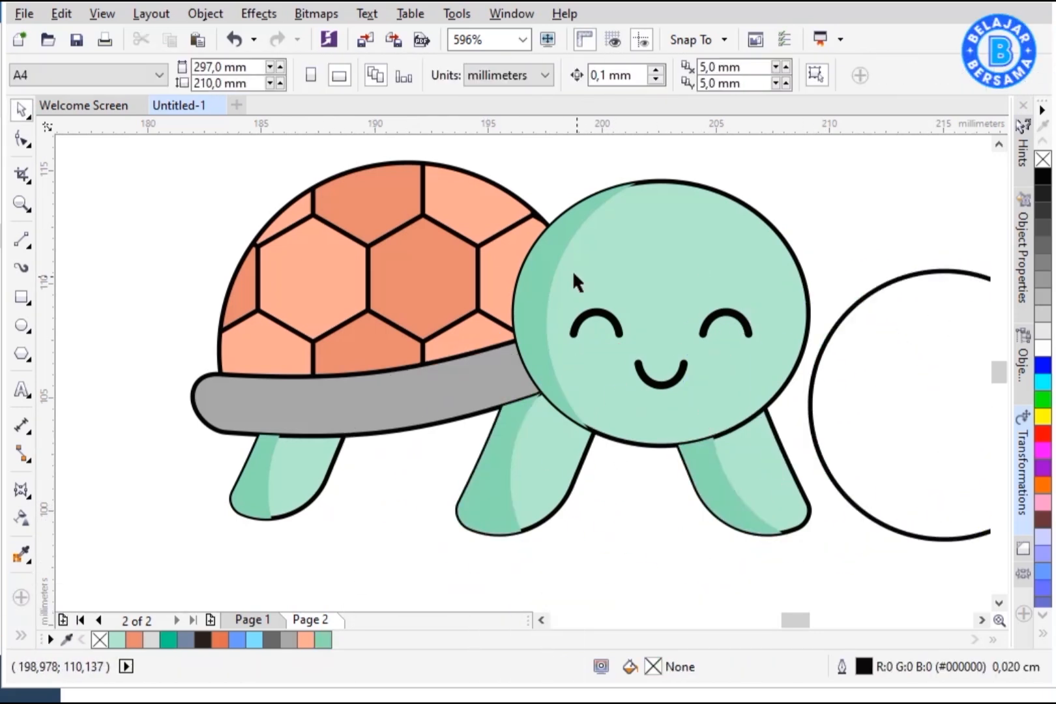
# Step: Adjust the stacking order of the head and leg shading shapes
pyautogui.click(624, 194)
pyautogui.click(651, 229)
pyautogui.rightClick(505, 496)
pyautogui.click(783, 448)
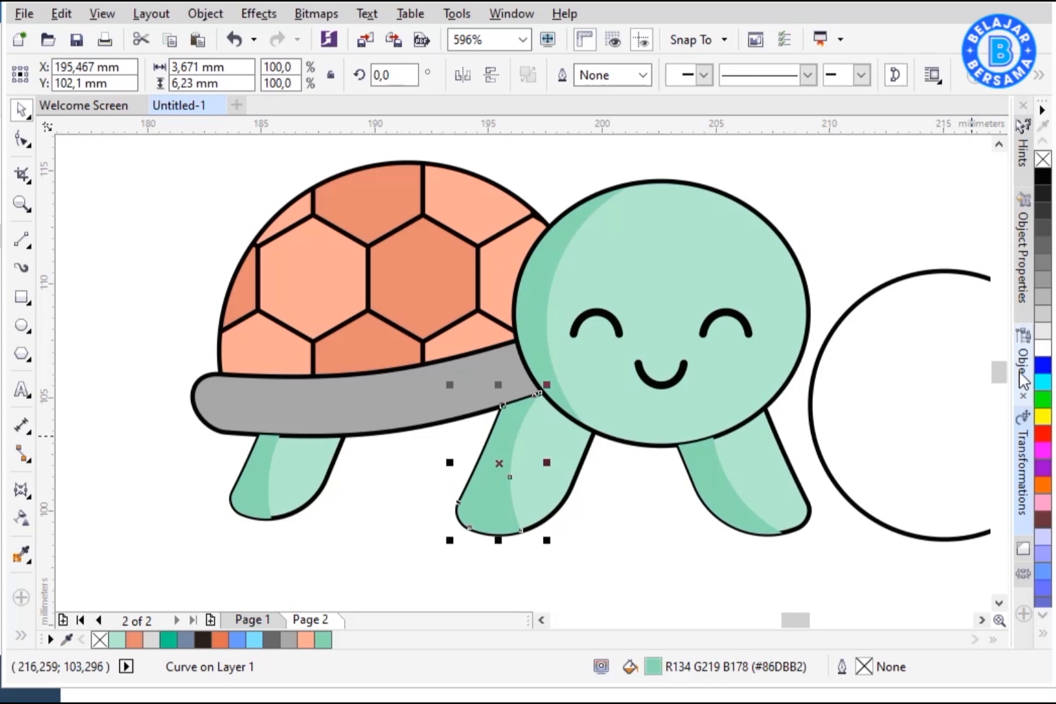
pyautogui.click(998, 145)
pyautogui.rightClick(508, 482)
pyautogui.click(700, 509)
pyautogui.rightClick(738, 515)
pyautogui.click(814, 45)
pyautogui.click(749, 516)
pyautogui.rightClick(268, 541)
pyautogui.click(396, 50)
pyautogui.click(301, 521)
# Step: Move, scale and rotate the circle over the shell, Smart Fill a shading piece on its left side, and fill it without outline
pyautogui.moveTo(935, 432); pyautogui.dragTo(393, 347)
pyautogui.moveTo(542, 510); pyautogui.dragTo(614, 558)
pyautogui.moveTo(515, 228); pyautogui.dragTo(550, 227)
pyautogui.click(549, 226)
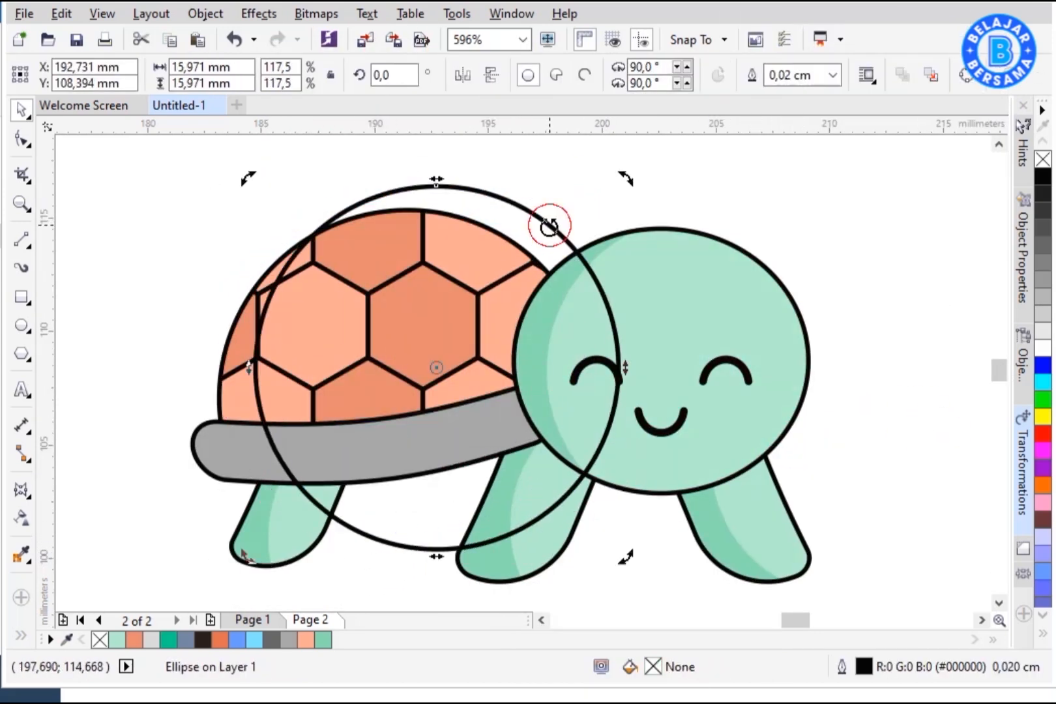
pyautogui.click(52, 634)
pyautogui.click(238, 454)
pyautogui.click(239, 371)
pyautogui.press('space')
pyautogui.moveTo(490, 195); pyautogui.dragTo(847, 188)
pyautogui.click(239, 378)
pyautogui.rightClick(99, 640)
pyautogui.click(272, 640)
# Step: Smart Fill a shading piece on the shell base's left end, adjust its fill colour, and PowerClip it into the base
pyautogui.click(21, 520)
pyautogui.click(49, 75)
pyautogui.press('space')
pyautogui.click(210, 264)
pyautogui.click(376, 236)
pyautogui.click(235, 450)
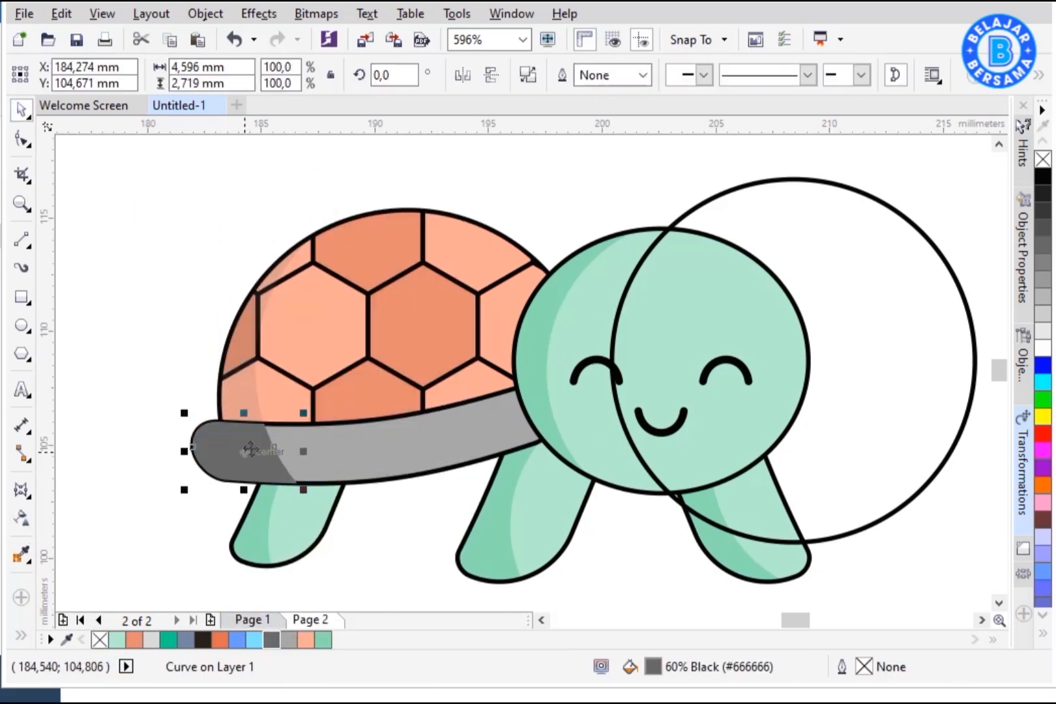
pyautogui.hotkey('shift', 'F11')
pyautogui.moveTo(413, 435); pyautogui.dragTo(409, 387)
pyautogui.click(969, 559)
pyautogui.rightClick(255, 450)
pyautogui.click(312, 212)
pyautogui.click(342, 448)
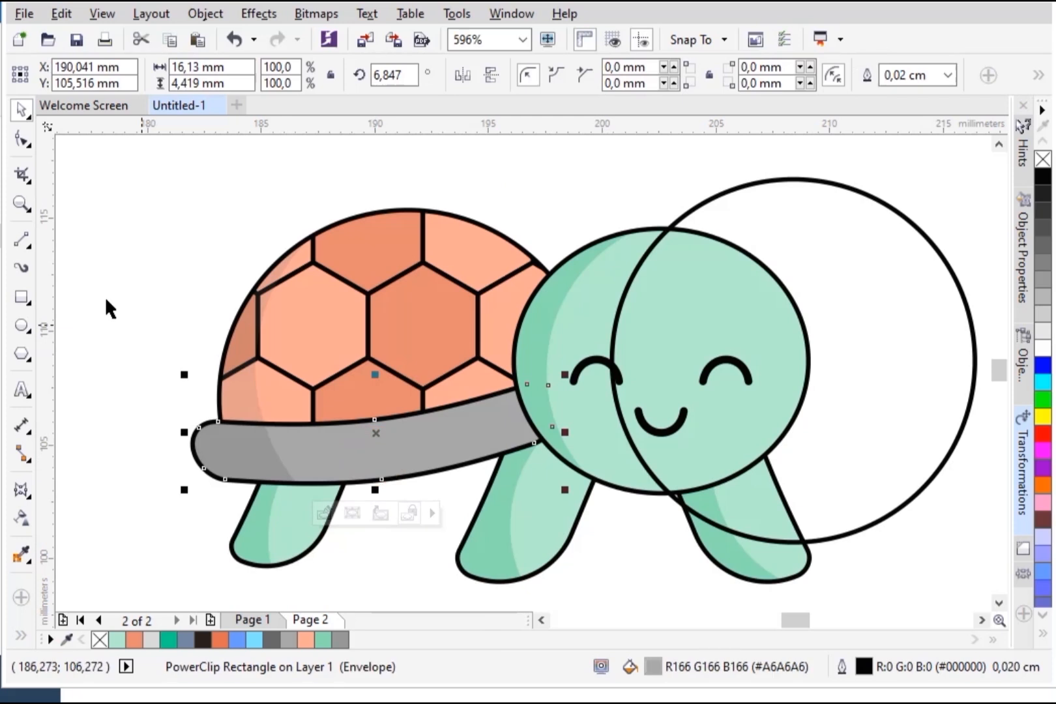
# Step: Delete the helper circle
pyautogui.click(108, 306)
pyautogui.moveTo(762, 181); pyautogui.dragTo(925, 208)
pyautogui.scroll(-1, 807, 328)
pyautogui.press('Delete')
pyautogui.press('z')
pyautogui.moveTo(448, 203); pyautogui.dragTo(856, 497)
pyautogui.click(22, 111)
pyautogui.click(397, 326)
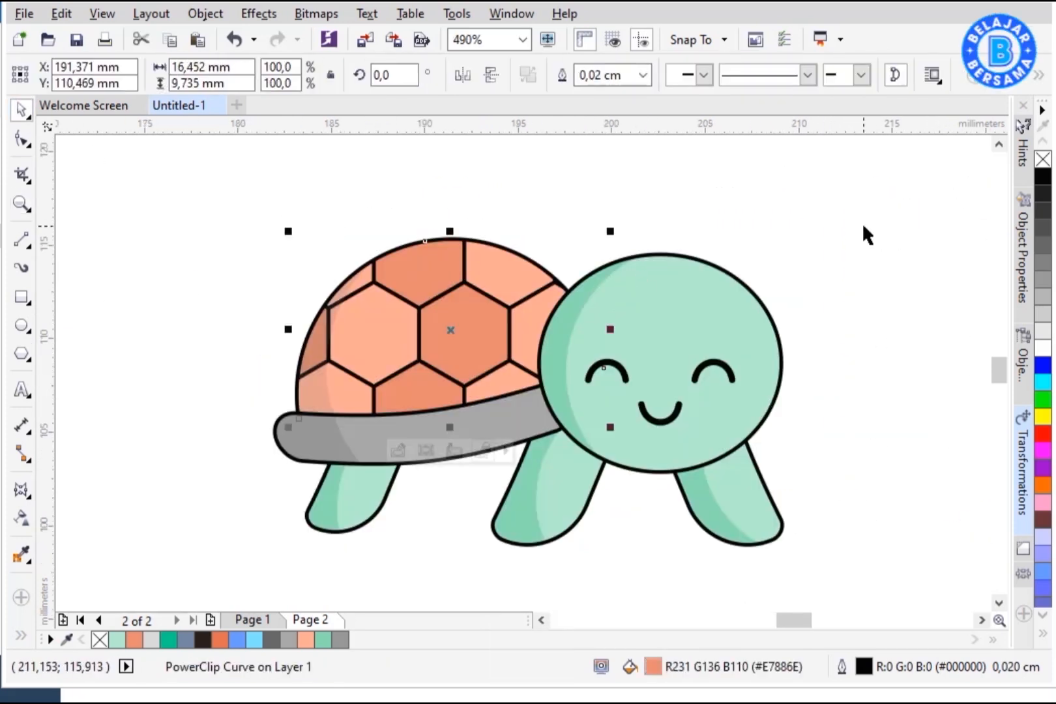
# Step: Select the whole turtle and set its outline width to 0.025 cm
pyautogui.hotkey('ctrl', 'a')
pyautogui.hotkey('ctrl', 'z')
pyautogui.hotkey('ctrl', 'z')
pyautogui.press('F12')
pyautogui.click(695, 213)
pyautogui.click(638, 293)
pyautogui.click(801, 534)
pyautogui.press('F12')
pyautogui.click(725, 224)
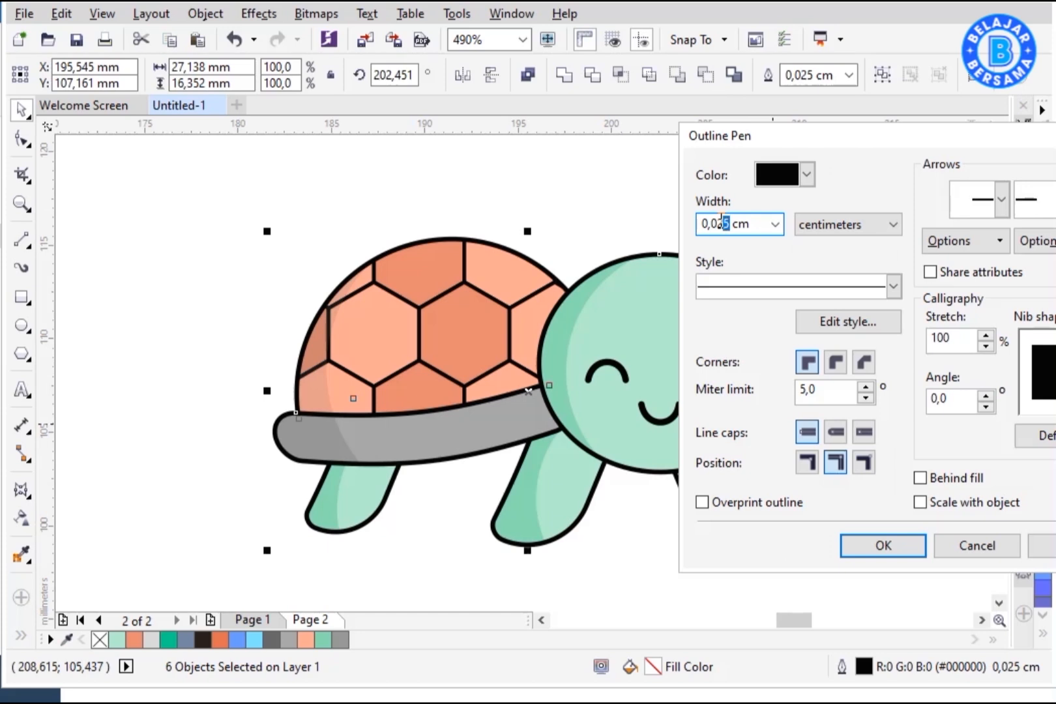
pyautogui.click(883, 546)
# Step: Draw a circle about 36 mm wide around the turtle, fill it light blue R125 G227 B255 without outline, and send it to the back
pyautogui.click(833, 416)
pyautogui.scroll(-1, 587, 290)
pyautogui.press('F7')
pyautogui.press('space')
pyautogui.moveTo(384, 196)
pyautogui.mouseDown()
pyautogui.moveTo(749, 562)
pyautogui.moveTo(743, 526)
pyautogui.mouseUp()
pyautogui.click(255, 639)
pyautogui.rightClick(99, 639)
pyautogui.rightClick(562, 373)
pyautogui.moveTo(667, 476)
pyautogui.click(863, 500)
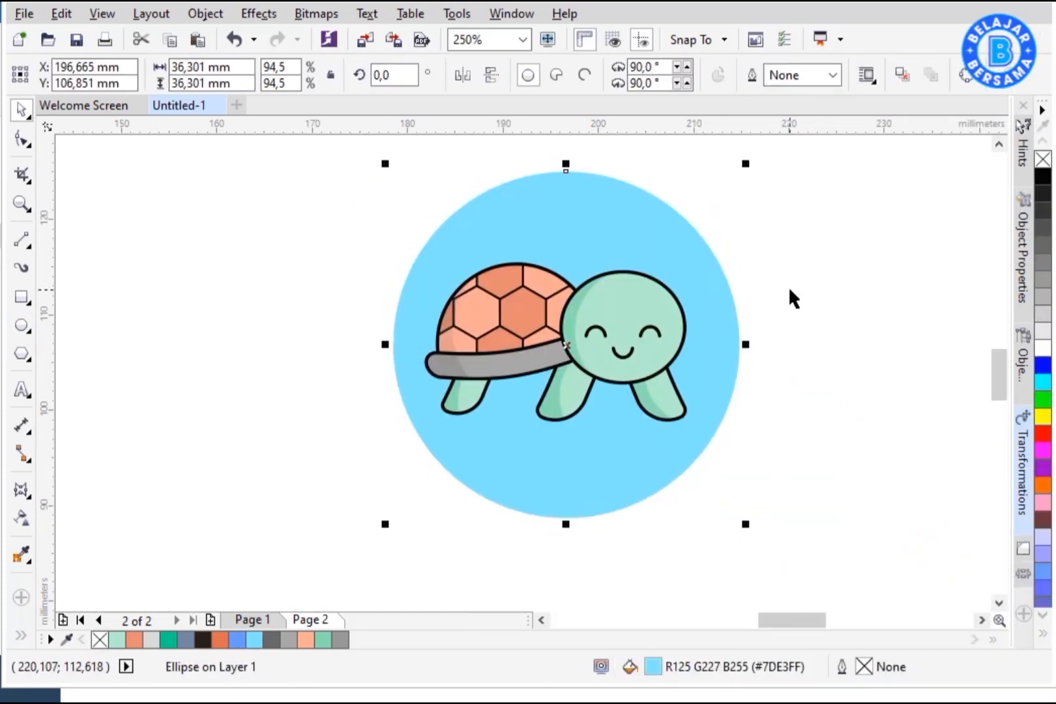
# Step: Group the turtle and center it on the blue circle
pyautogui.click(769, 267)
pyautogui.moveTo(776, 235); pyautogui.dragTo(386, 451)
pyautogui.hotkey('ctrl', 'g')
pyautogui.keyDown('shift'); pyautogui.click(691, 251); pyautogui.keyUp('shift')
pyautogui.press('c')
pyautogui.moveTo(755, 154); pyautogui.dragTo(384, 538)
pyautogui.press('F4')
pyautogui.click(808, 516)
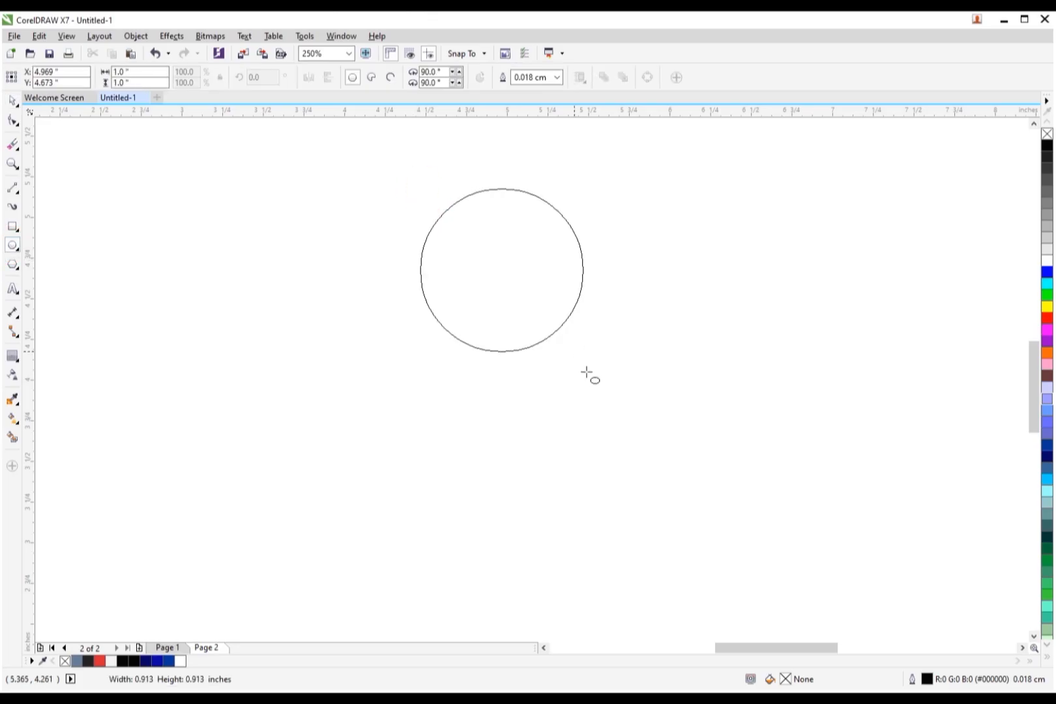
# Step: Create a lens shape by smart-filling the overlap of two intersecting circles, then delete the circles
pyautogui.moveTo(587, 371); pyautogui.dragTo(827, 596)
pyautogui.press('space')
pyautogui.moveTo(826, 184); pyautogui.dragTo(875, 154)
pyautogui.moveTo(760, 272); pyautogui.dragTo(457, 281)
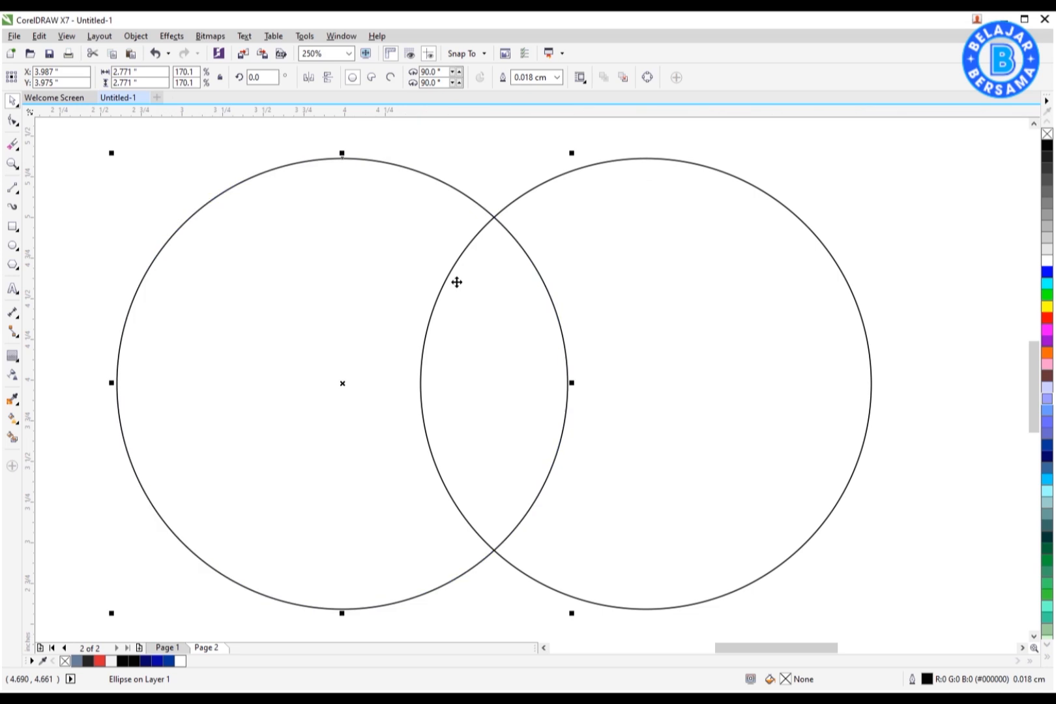
pyautogui.click(11, 418)
pyautogui.click(512, 394)
pyautogui.press('Delete')
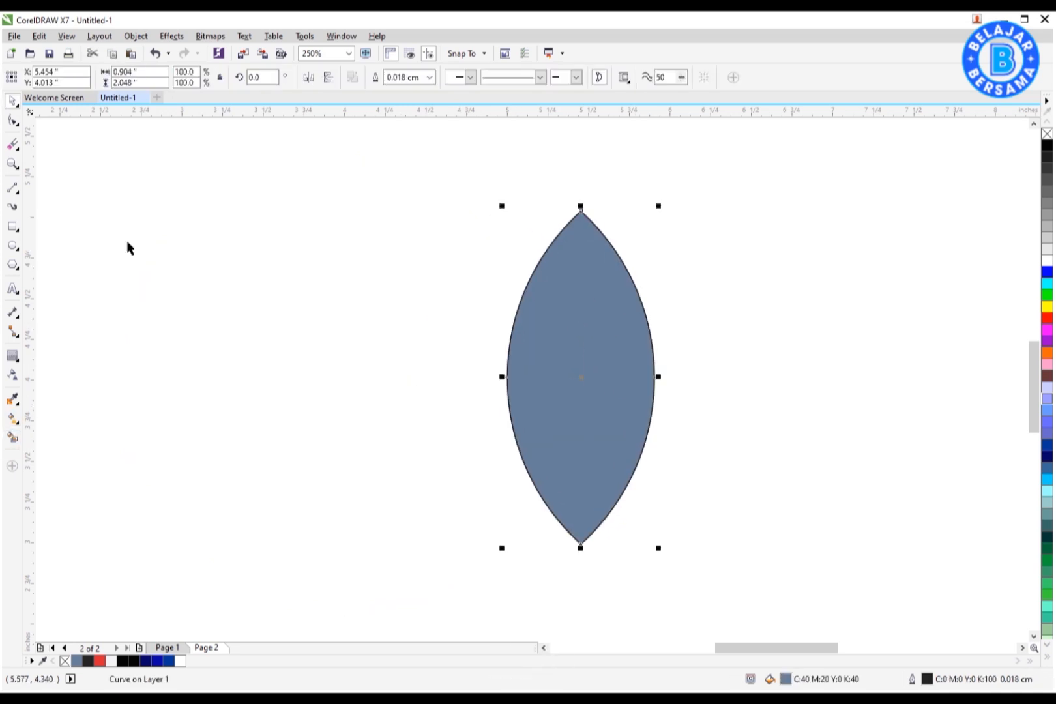
# Step: Draw an unfilled circle and center it horizontally over the top tip of the lens
pyautogui.moveTo(470, 170); pyautogui.dragTo(676, 375)
pyautogui.press('space')
pyautogui.click(628, 398)
pyautogui.click(1047, 134)
pyautogui.moveTo(657, 274); pyautogui.dragTo(661, 214)
pyautogui.keyDown('shift'); pyautogui.click(633, 339); pyautogui.keyUp('shift')
pyautogui.press('c')
pyautogui.moveTo(639, 361); pyautogui.dragTo(604, 386)
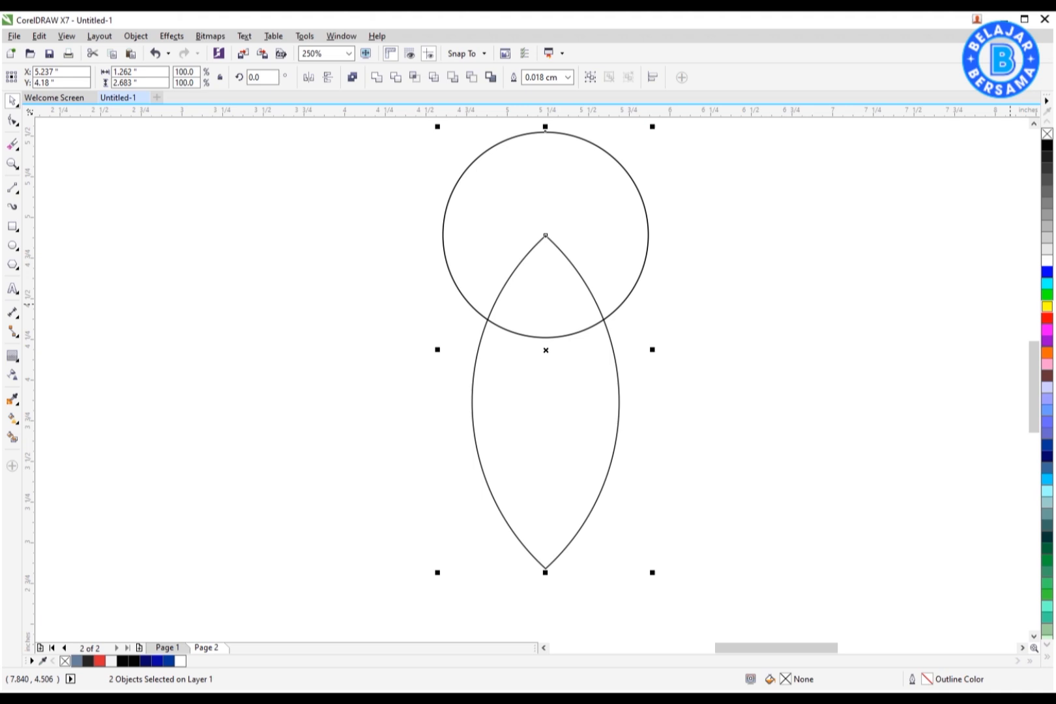
pyautogui.click(792, 356)
pyautogui.moveTo(628, 272); pyautogui.dragTo(627, 263)
# Step: Smart fill the region where the circle overlaps the lens tip to form the nose cone, then move the circle aside
pyautogui.click(13, 437)
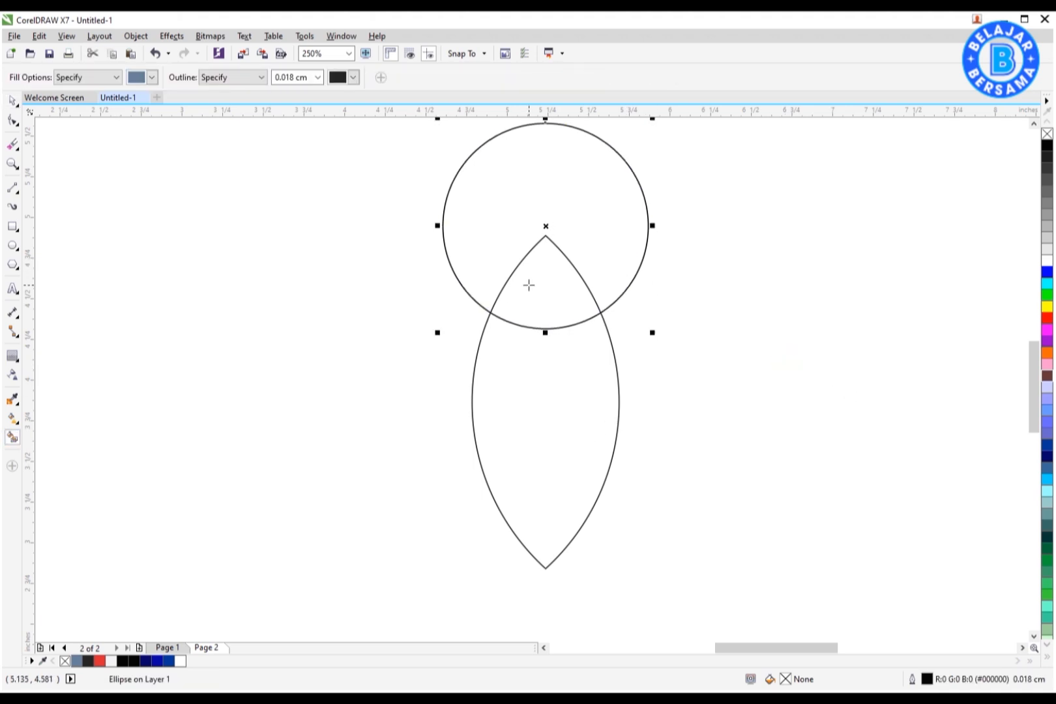
pyautogui.click(528, 285)
pyautogui.press('space')
pyautogui.moveTo(625, 253); pyautogui.dragTo(347, 305)
pyautogui.click(531, 304)
pyautogui.keyDown('shift'); pyautogui.click(542, 354); pyautogui.keyUp('shift')
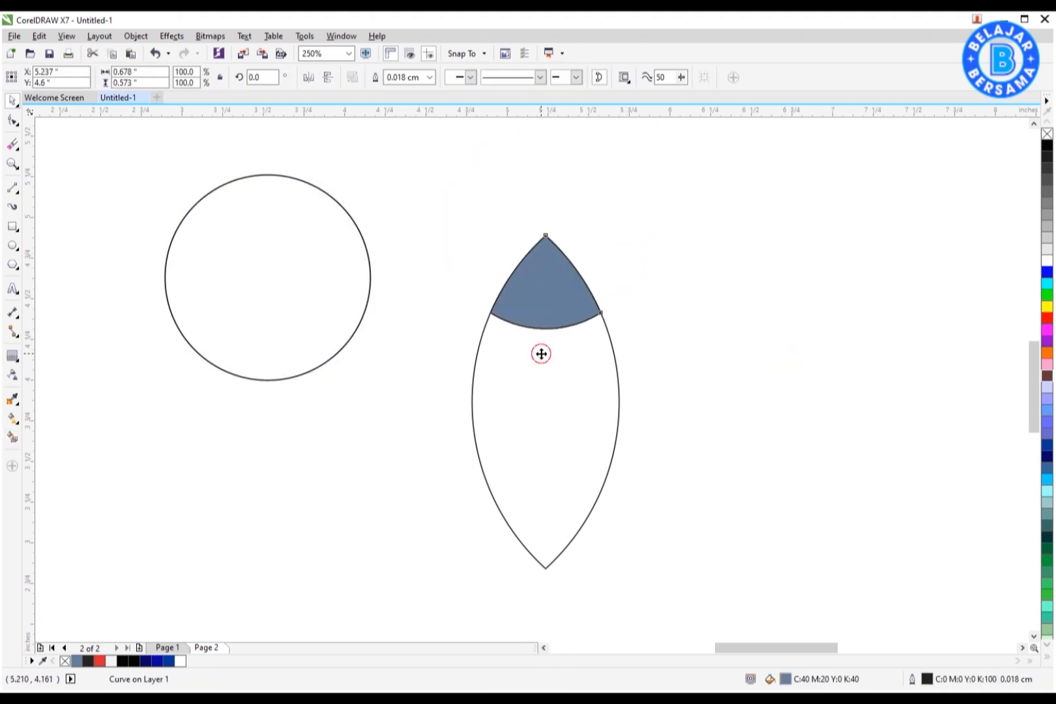
# Step: Enlarge the helper circle to about 160% and position it over the lower part of the lens
pyautogui.moveTo(542, 353); pyautogui.dragTo(547, 358)
pyautogui.click(642, 339)
pyautogui.moveTo(523, 301); pyautogui.dragTo(554, 245)
pyautogui.hotkey('ctrl', 'z')
pyautogui.moveTo(577, 347); pyautogui.dragTo(626, 354)
pyautogui.hotkey('ctrl', 'z')
pyautogui.click(329, 333)
pyautogui.moveTo(372, 382); pyautogui.dragTo(497, 506)
pyautogui.moveTo(400, 414); pyautogui.dragTo(601, 428)
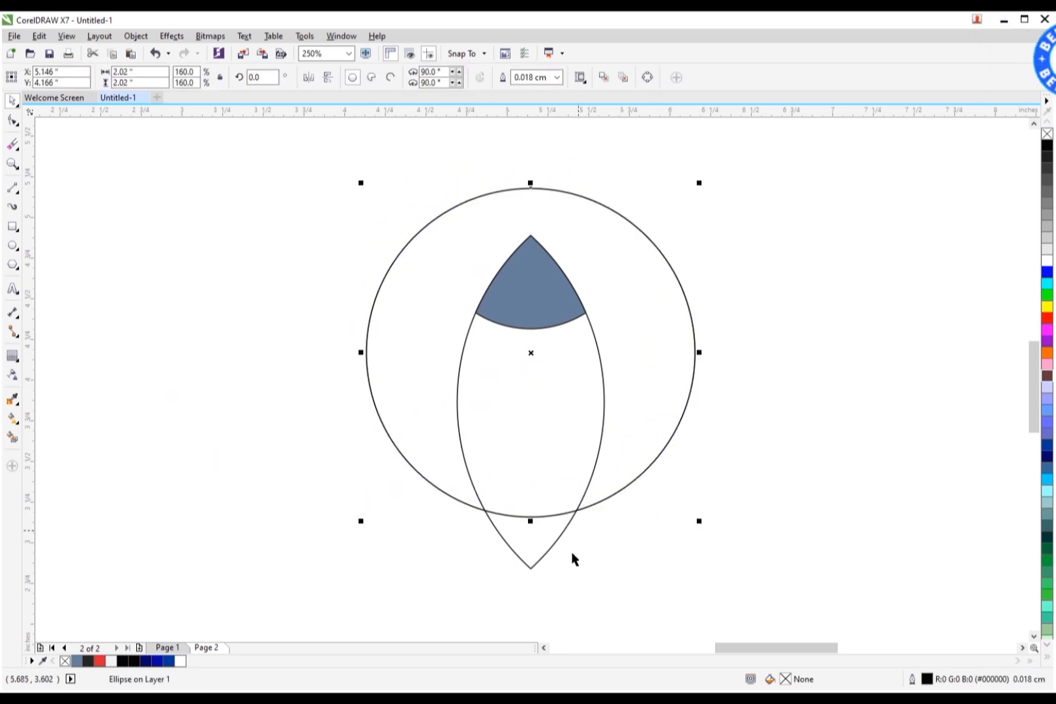
# Step: Smart fill the rocket body and the bottom band between the circle and the lens
pyautogui.click(16, 441)
pyautogui.click(535, 424)
pyautogui.press('space')
pyautogui.moveTo(651, 362); pyautogui.dragTo(653, 378)
pyautogui.press('space')
pyautogui.click(543, 523)
pyautogui.press('space')
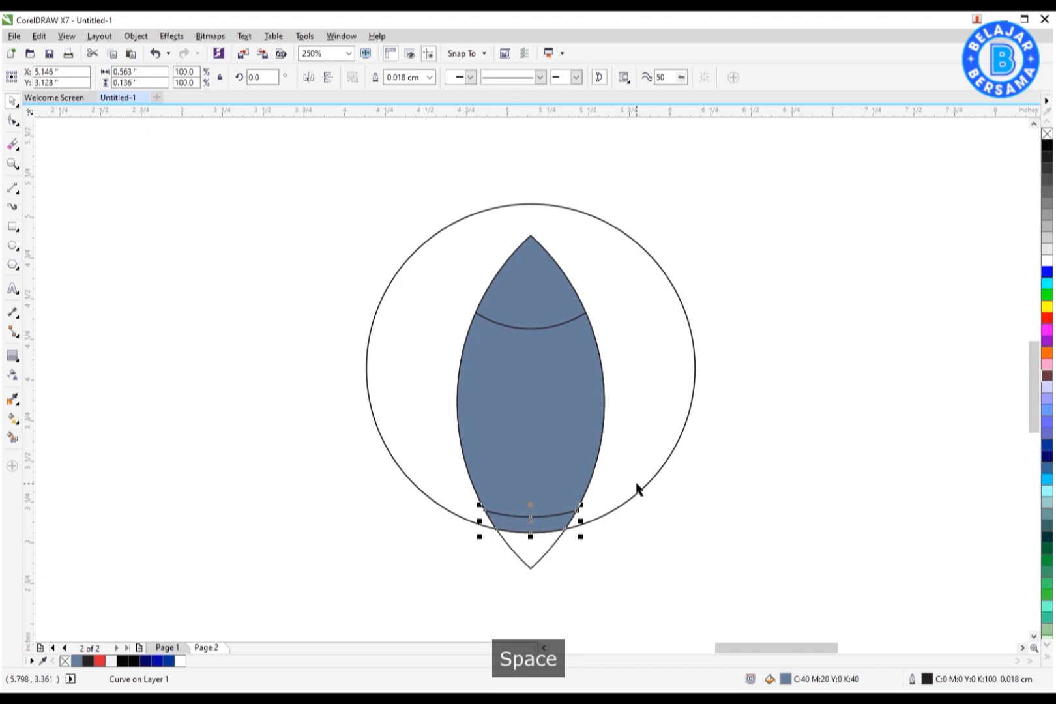
# Step: Move the helper circle away from the rocket and delete it
pyautogui.moveTo(637, 485); pyautogui.dragTo(358, 457)
pyautogui.click(563, 313)
pyautogui.keyDown('shift'); pyautogui.click(549, 430); pyautogui.keyUp('shift')
pyautogui.keyDown('shift'); pyautogui.click(543, 524); pyautogui.keyUp('shift')
pyautogui.moveTo(544, 523); pyautogui.dragTo(702, 523)
pyautogui.click(485, 296)
pyautogui.press('Delete')
# Step: Select the rocket's bottom band and scale it up to about 130%
pyautogui.moveTo(553, 204); pyautogui.dragTo(806, 564)
pyautogui.moveTo(767, 230); pyautogui.dragTo(791, 184)
pyautogui.moveTo(721, 369); pyautogui.dragTo(607, 331)
pyautogui.click(611, 577)
pyautogui.scroll(4, 611, 578)
pyautogui.click(530, 386)
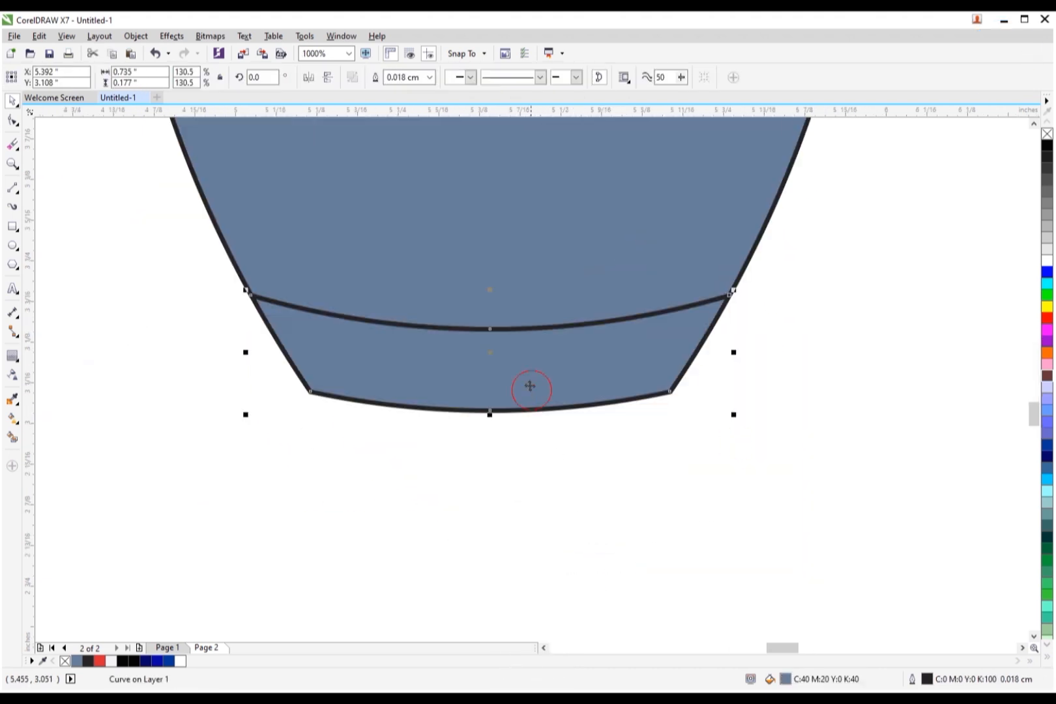
# Step: Duplicate the bottom band below the body, narrow it and flip it vertically to form the nozzle
pyautogui.moveTo(490, 330); pyautogui.dragTo(489, 412)
pyautogui.moveTo(731, 432); pyautogui.dragTo(608, 432)
pyautogui.moveTo(559, 461); pyautogui.dragTo(558, 467)
pyautogui.click(328, 77)
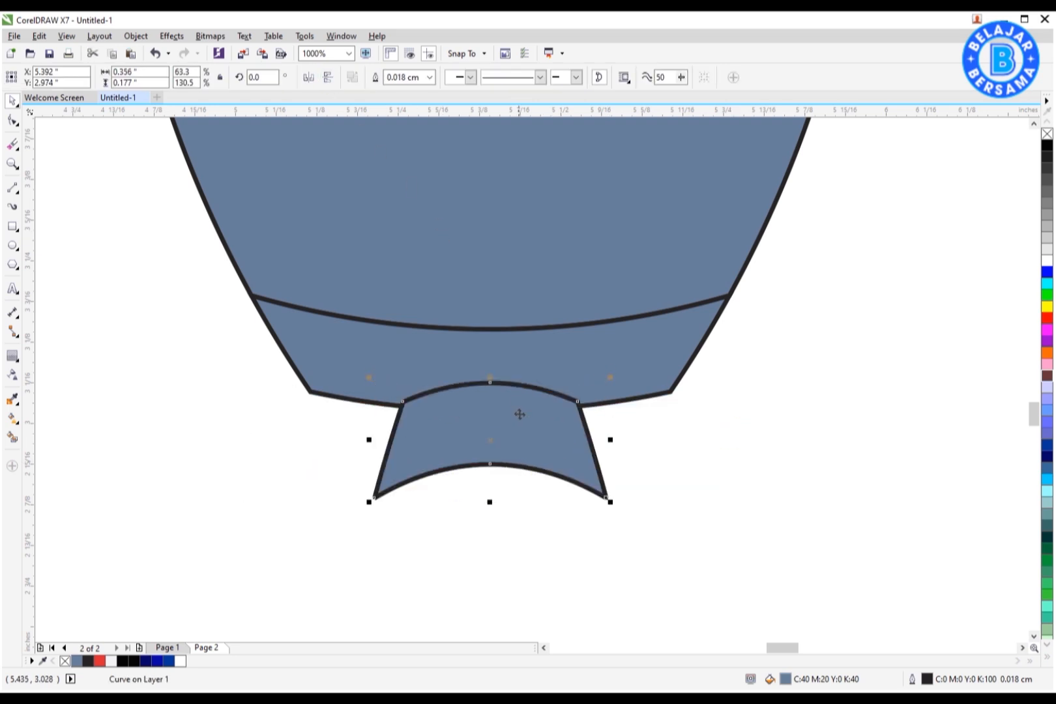
pyautogui.moveTo(518, 425); pyautogui.dragTo(518, 425)
# Step: Remove the nozzle's fill, delete some of its nodes and widen it slightly
pyautogui.click(1047, 134)
pyautogui.click(13, 120)
pyautogui.moveTo(449, 437); pyautogui.dragTo(489, 525)
pyautogui.press('Delete')
pyautogui.press('space')
pyautogui.moveTo(610, 457); pyautogui.dragTo(630, 458)
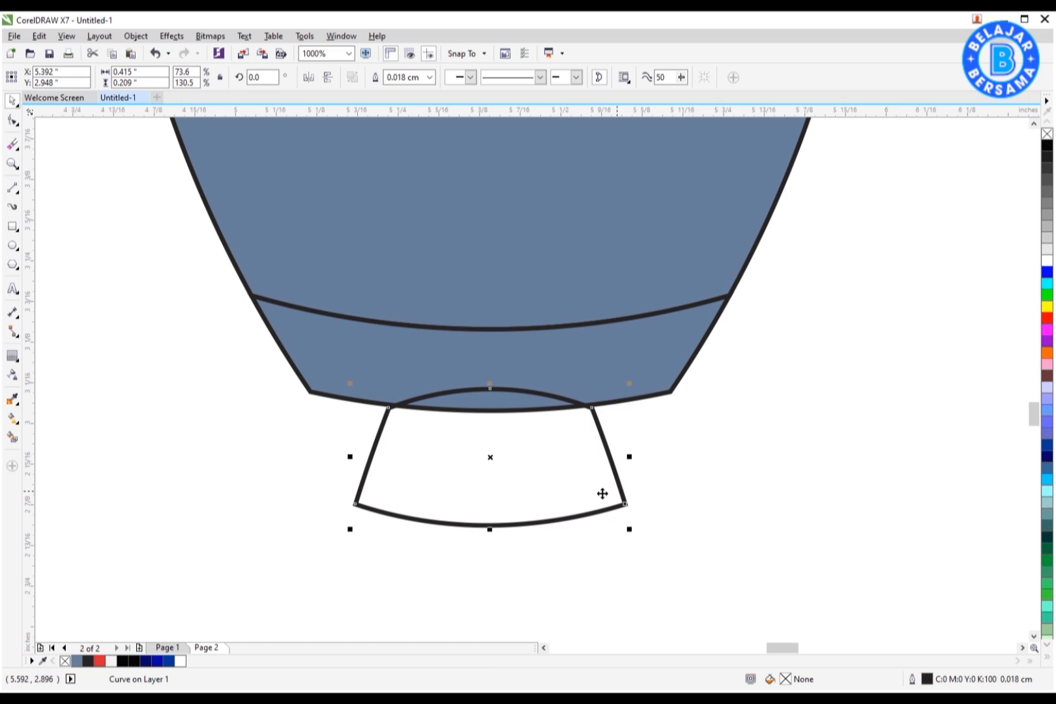
# Step: Smart fill the nozzle area below the band and delete the leftover nozzle outline
pyautogui.click(12, 437)
pyautogui.click(451, 443)
pyautogui.press('space')
pyautogui.click(469, 392)
pyautogui.press('Delete')
# Step: Draw a circle on the rocket body and add a smaller concentric copy to form a window
pyautogui.scroll(-3, 502, 442)
pyautogui.moveTo(428, 470); pyautogui.dragTo(615, 164)
pyautogui.moveTo(556, 293); pyautogui.dragTo(608, 293)
pyautogui.click(685, 388)
pyautogui.click(262, 349)
pyautogui.moveTo(429, 250); pyautogui.dragTo(438, 273)
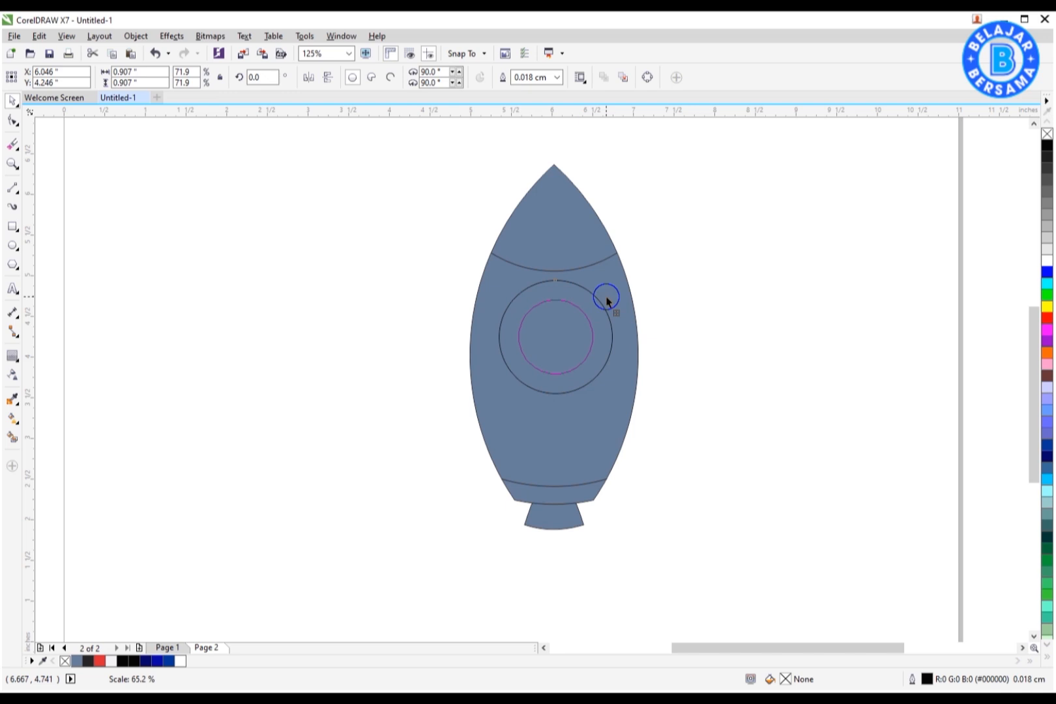
# Step: Group the window rings and add a smaller copy above, centered on the rocket body
pyautogui.hotkey('ctrl', 'g')
pyautogui.keyDown('shift'); pyautogui.click(625, 334); pyautogui.keyUp('shift')
pyautogui.press('c')
pyautogui.click(676, 333)
pyautogui.click(598, 316)
pyautogui.moveTo(607, 283); pyautogui.dragTo(575, 311)
pyautogui.moveTo(574, 316); pyautogui.dragTo(600, 403)
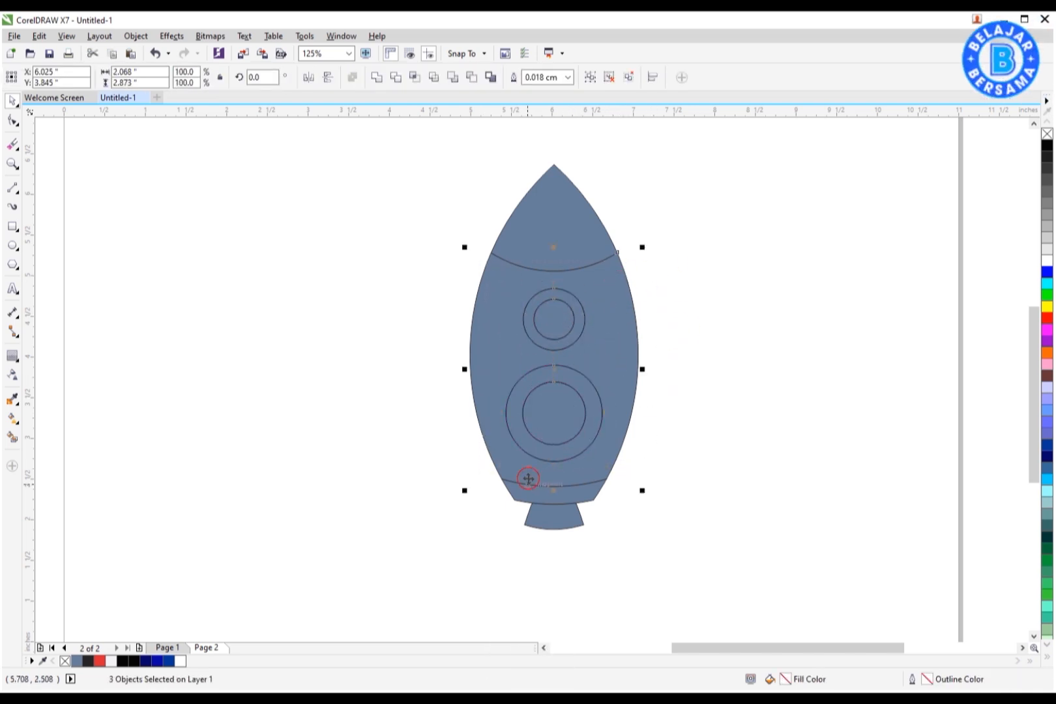
pyautogui.click(339, 433)
# Step: Draw a rectangle beside the body, rotate it to about 341°, and convert it to curves
pyautogui.click(12, 227)
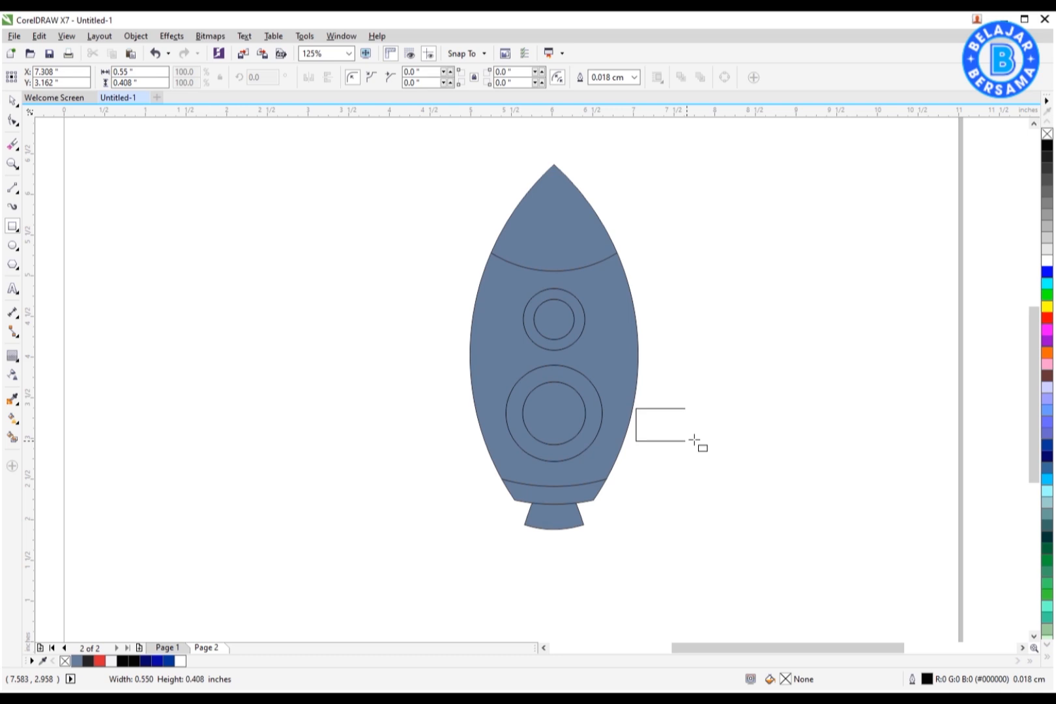
pyautogui.scroll(1, 692, 433)
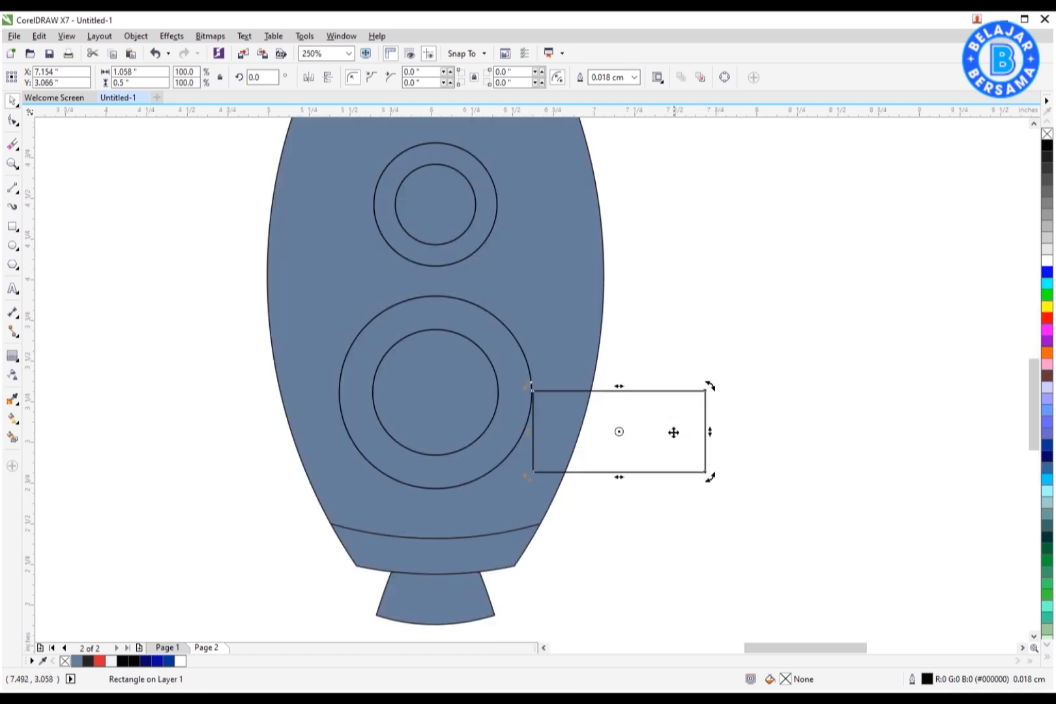
pyautogui.click(724, 77)
pyautogui.click(12, 120)
pyautogui.click(705, 450)
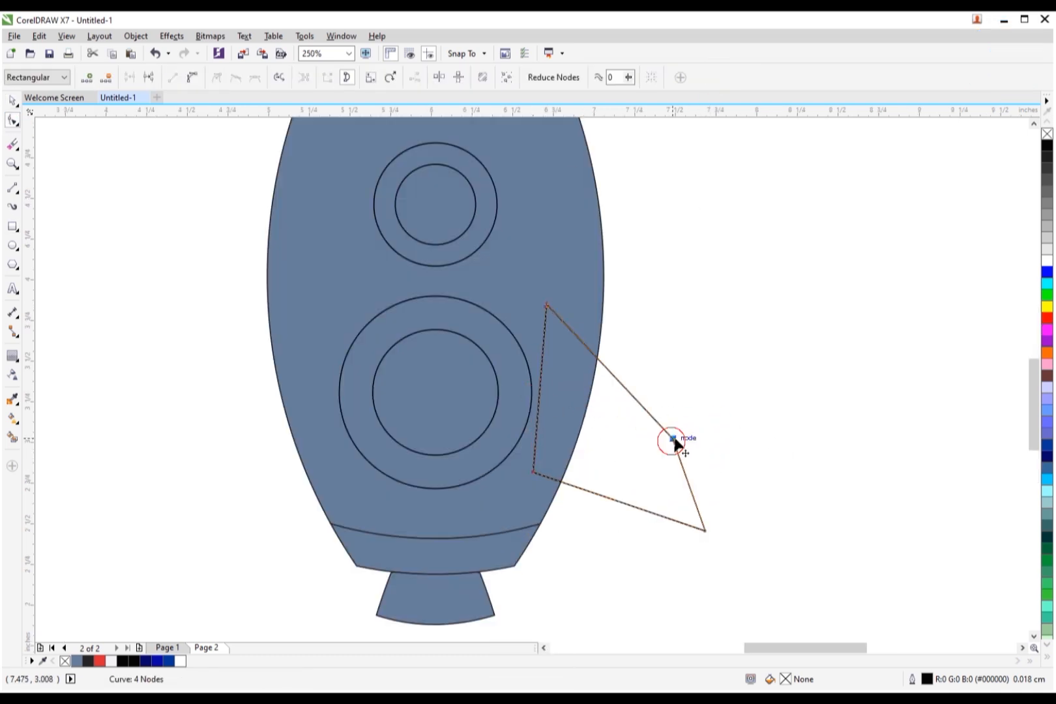
# Step: Reshape the converted rectangle into a fin by moving its nodes
pyautogui.press('space')
pyautogui.scroll(-1, 702, 490)
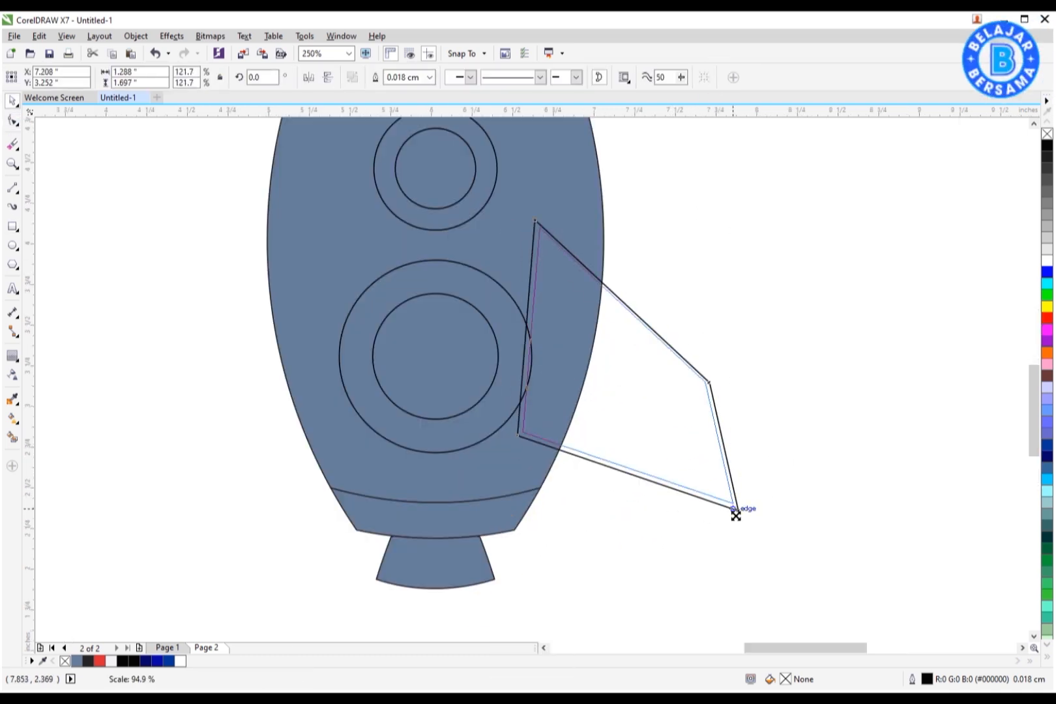
pyautogui.scroll(-1, 709, 451)
pyautogui.press('space')
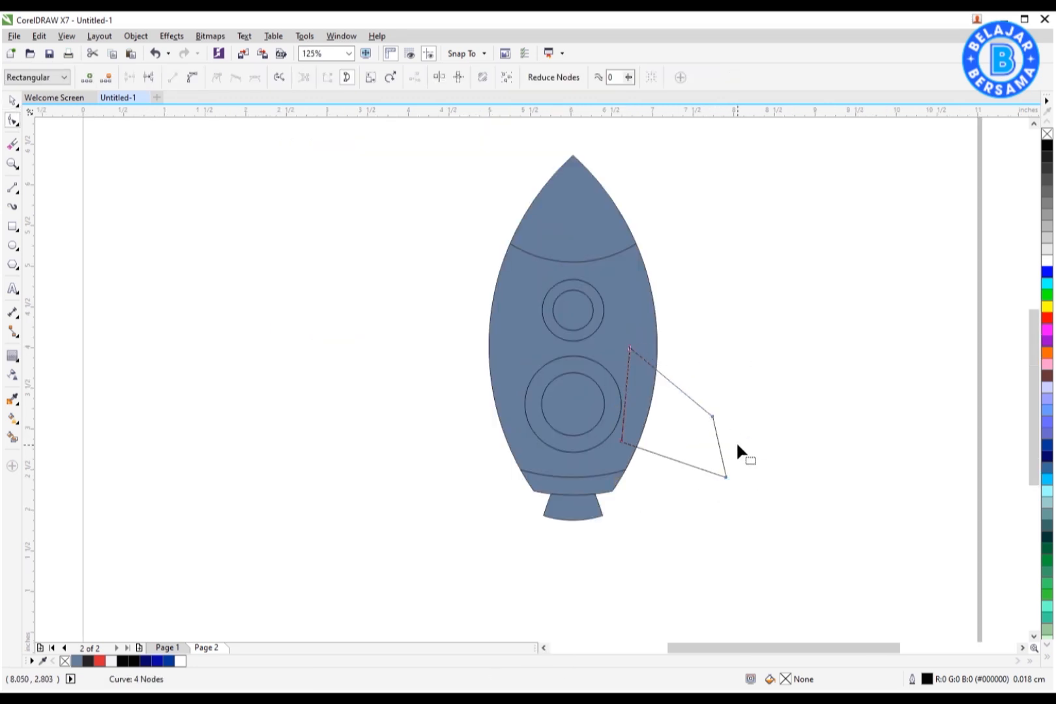
pyautogui.scroll(1, 736, 441)
pyautogui.click(674, 383)
pyautogui.press('space')
pyautogui.press('space')
# Step: Open the Fillet/Scallop/Chamfer docker and fillet the fin's outer corner with a 0.73 inch radius
pyautogui.click(341, 36)
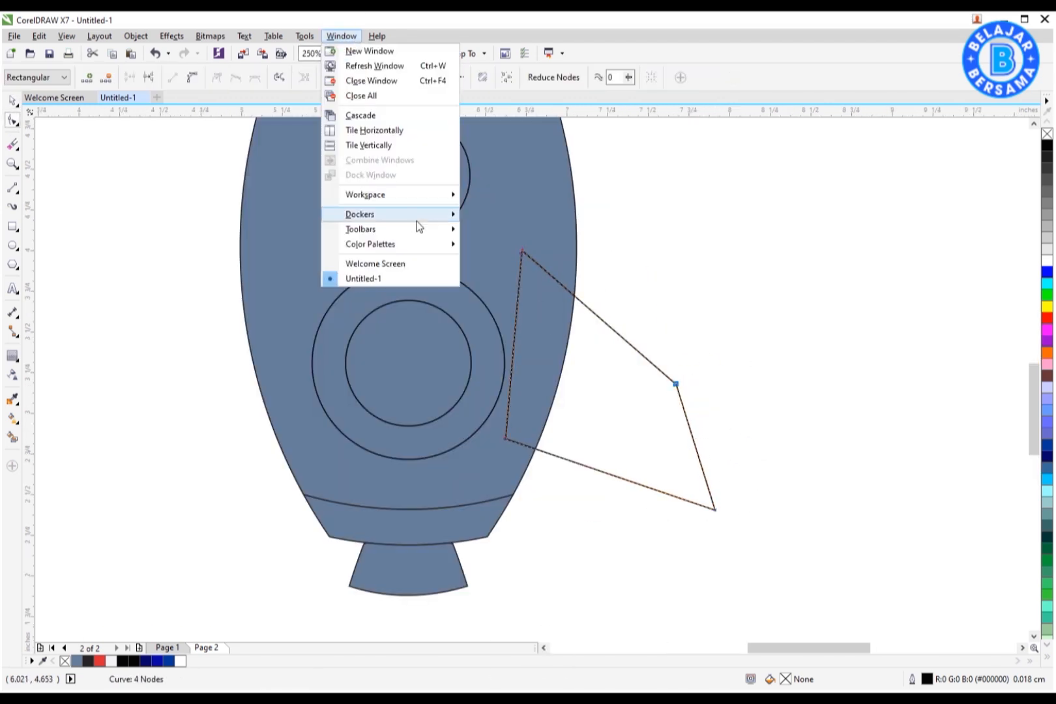
pyautogui.moveTo(416, 221)
pyautogui.click(521, 403)
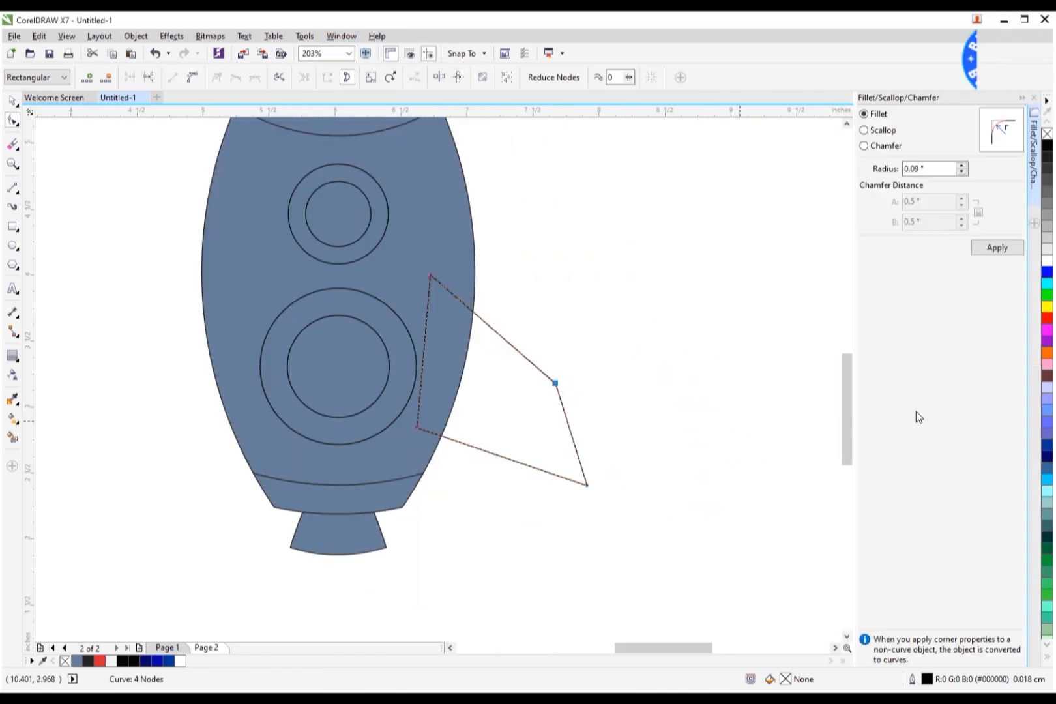
pyautogui.scroll(2, 555, 384)
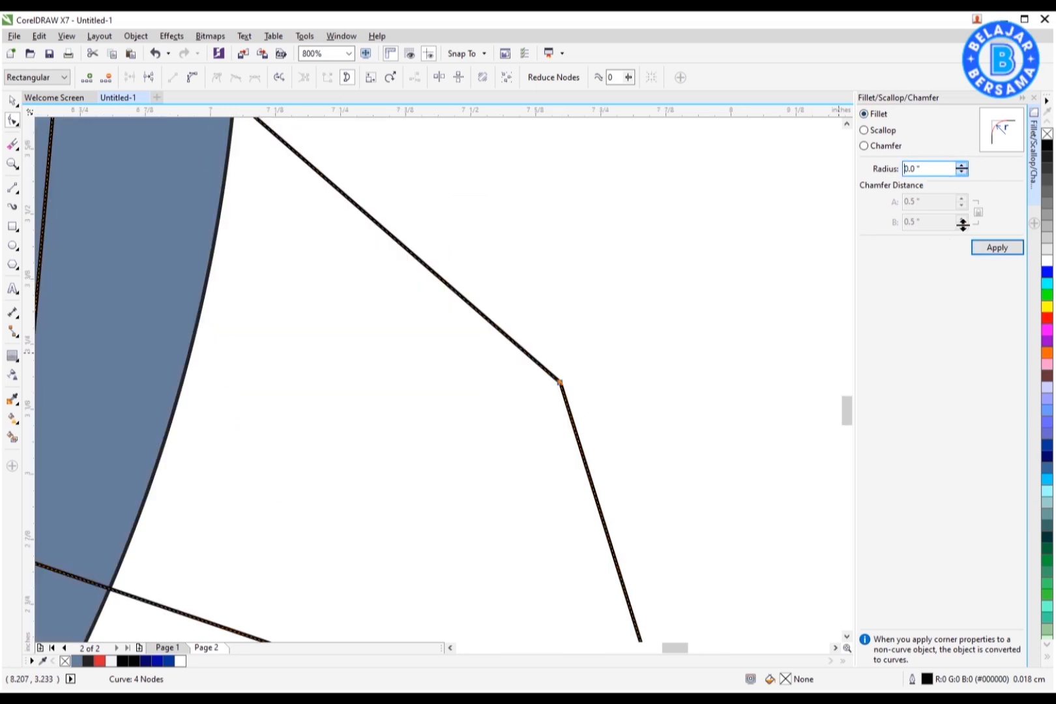
pyautogui.click(1004, 249)
pyautogui.scroll(-2, 638, 261)
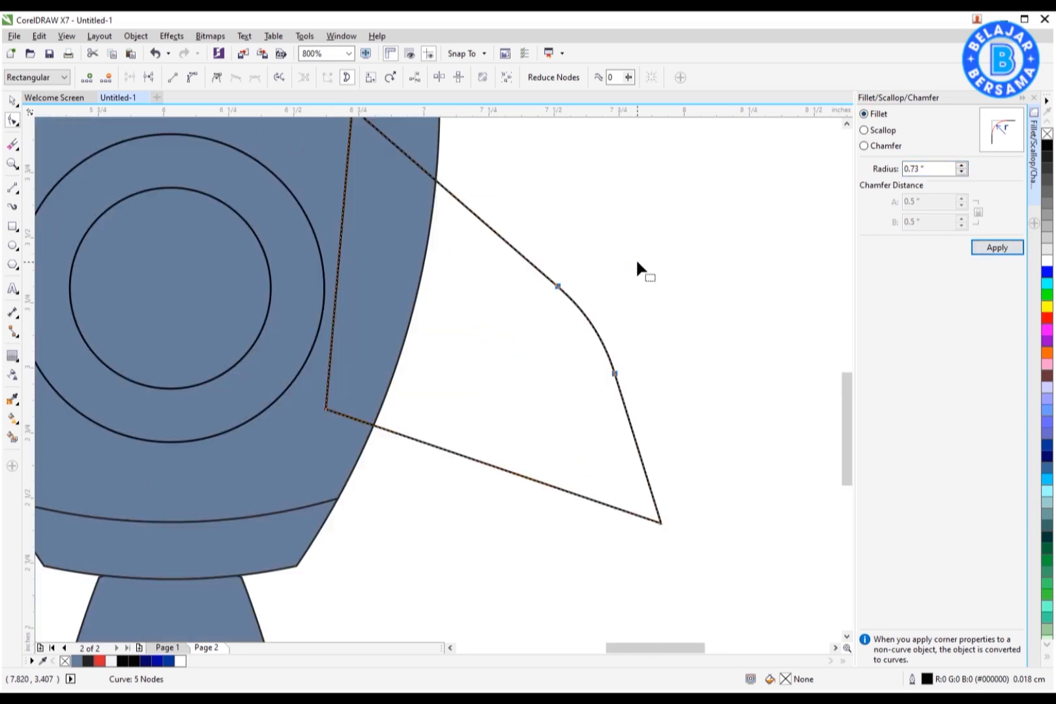
# Step: Fillet the fin's lower tip corner with a 0.04 inch radius
pyautogui.scroll(2, 642, 401)
pyautogui.scroll(-1, 677, 400)
pyautogui.click(672, 386)
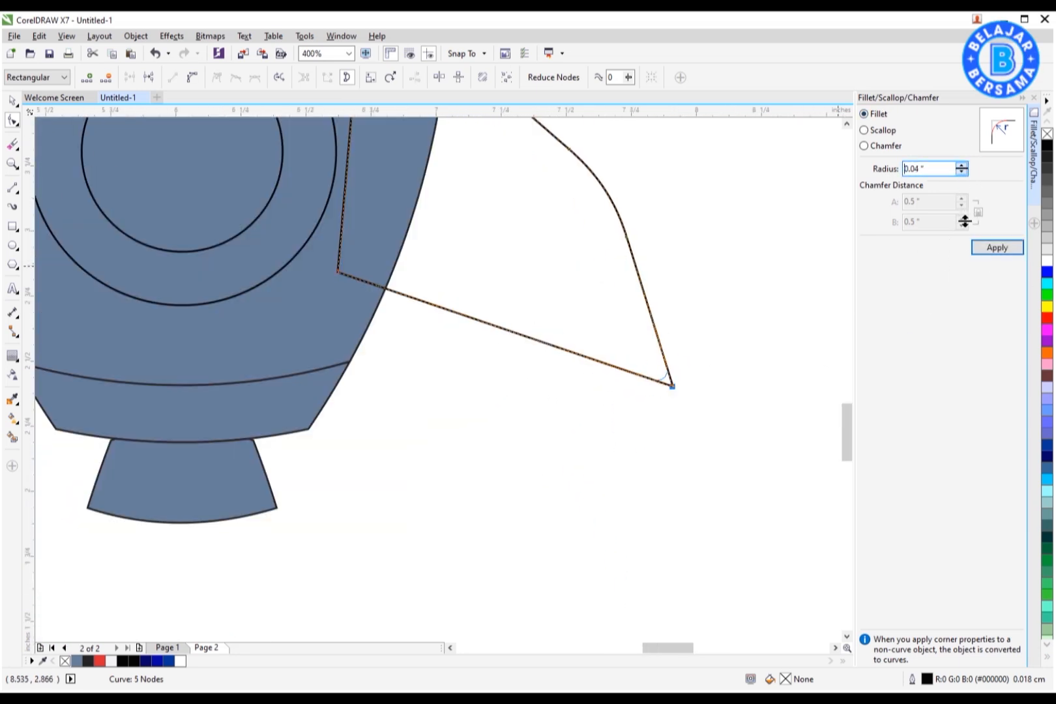
pyautogui.scroll(2, 672, 384)
pyautogui.click(997, 249)
pyautogui.scroll(-4, 655, 383)
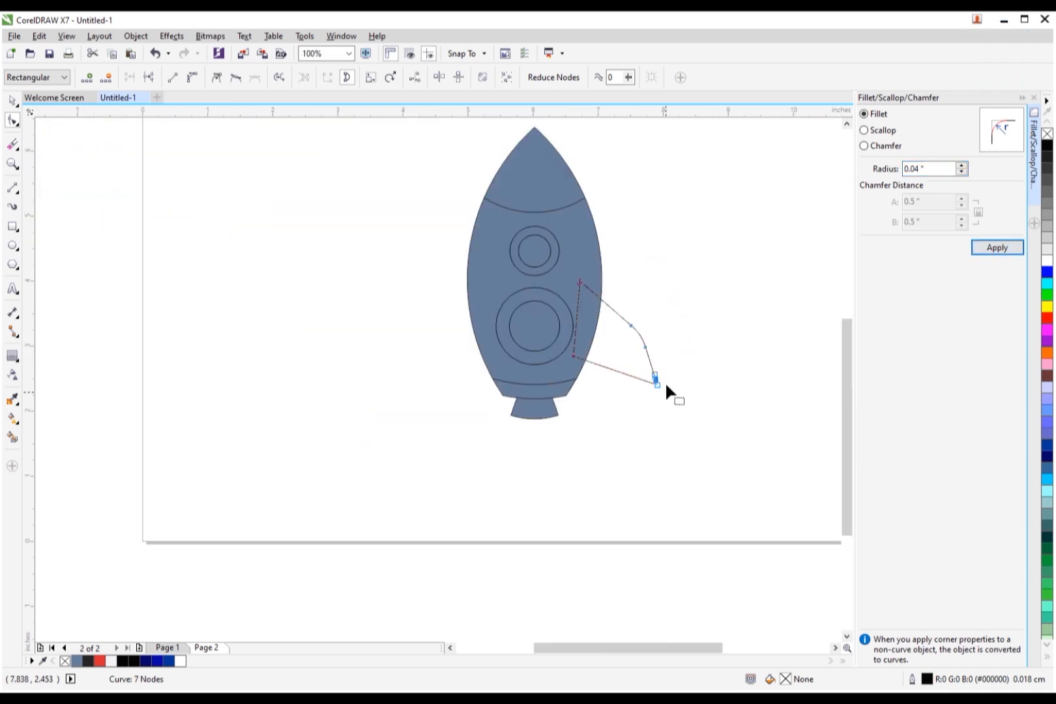
pyautogui.scroll(1, 619, 339)
# Step: Mirror a copy of the fin to the other side of the body and send both fins behind it
pyautogui.click(12, 101)
pyautogui.click(227, 224)
pyautogui.click(1022, 98)
pyautogui.click(668, 357)
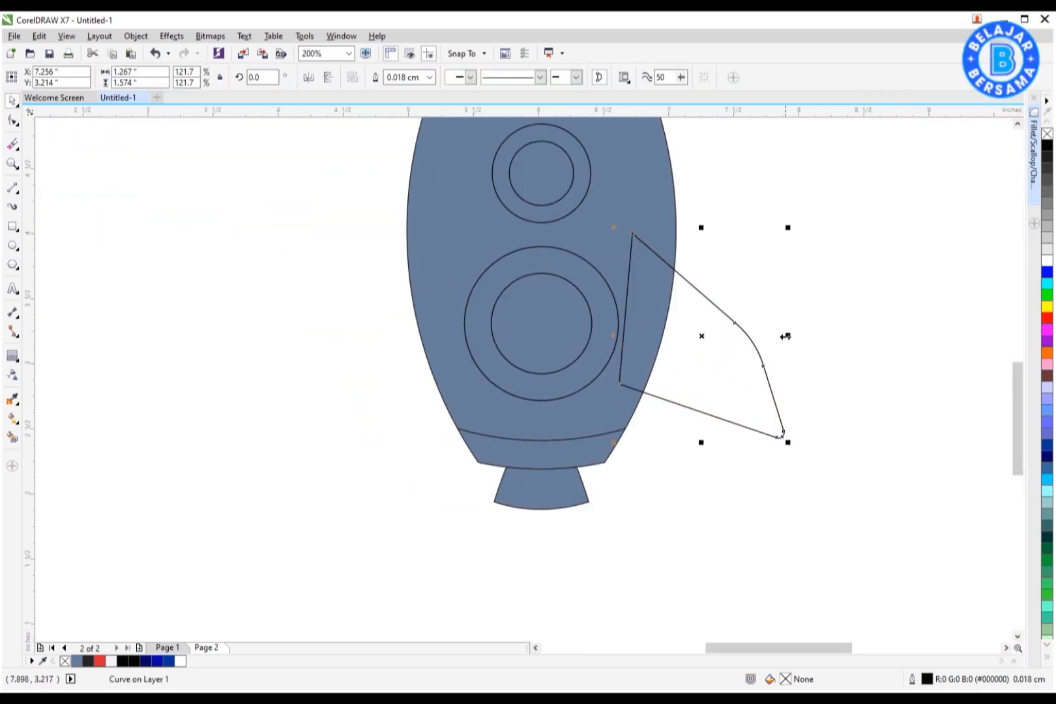
pyautogui.keyDown('shift'); pyautogui.click(681, 365); pyautogui.keyUp('shift')
pyautogui.hotkey('ctrl', 'g')
pyautogui.keyDown('shift'); pyautogui.click(652, 212); pyautogui.keyUp('shift')
pyautogui.press('c')
pyautogui.click(770, 256)
pyautogui.click(720, 338)
pyautogui.hotkey('shift', 'pagedown')
# Step: Fill the nose cone, fins, windows and bottom band red R219 G38 B49
pyautogui.scroll(-1, 558, 364)
pyautogui.moveTo(496, 276); pyautogui.dragTo(375, 500)
pyautogui.hotkey('shift', 'F2')
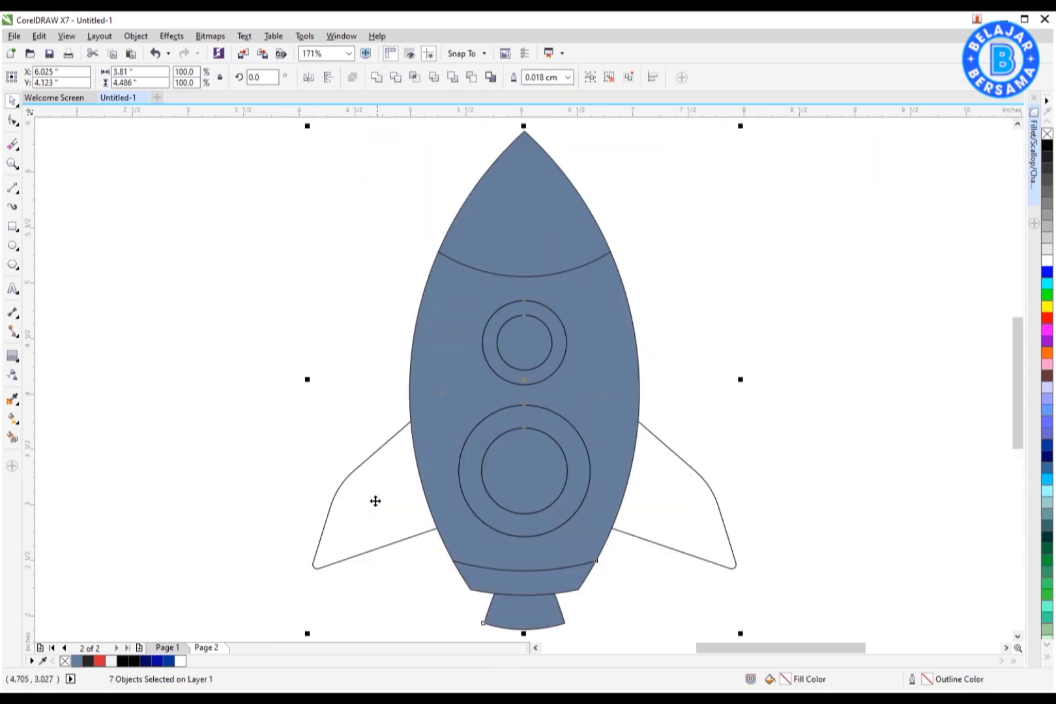
pyautogui.click(355, 325)
pyautogui.click(512, 215)
pyautogui.click(99, 661)
pyautogui.click(13, 399)
pyautogui.click(512, 236)
pyautogui.click(645, 495)
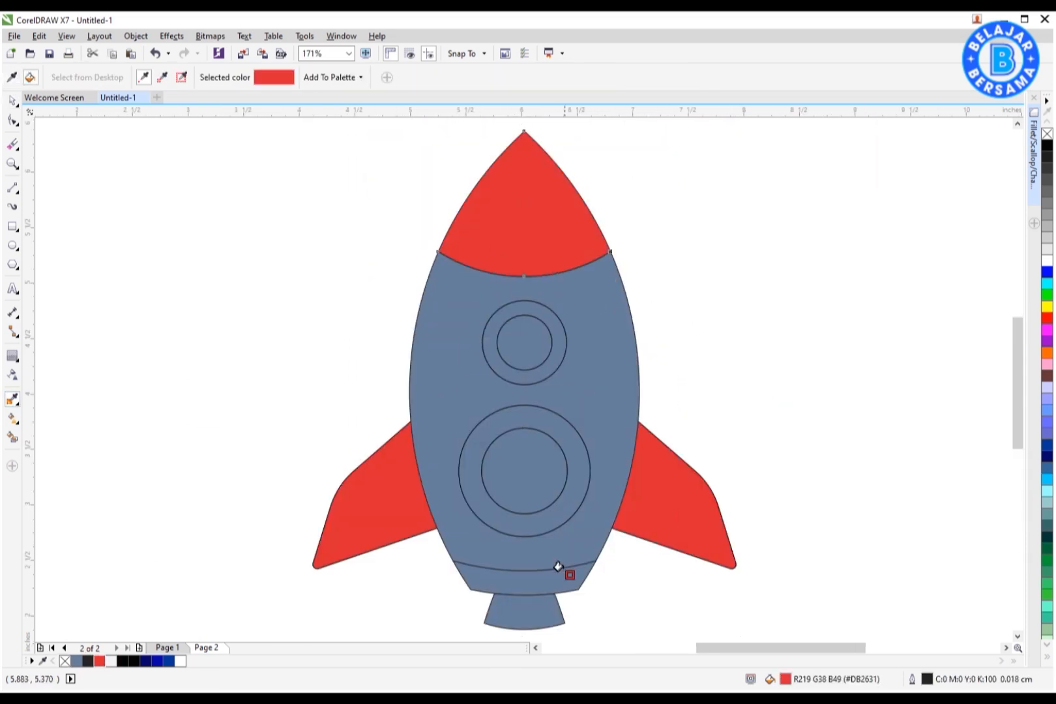
pyautogui.click(566, 569)
pyautogui.click(566, 494)
pyautogui.press('space')
pyautogui.click(599, 324)
# Step: Fill the rocket body and the inner window circles white
pyautogui.click(1046, 260)
pyautogui.press('space')
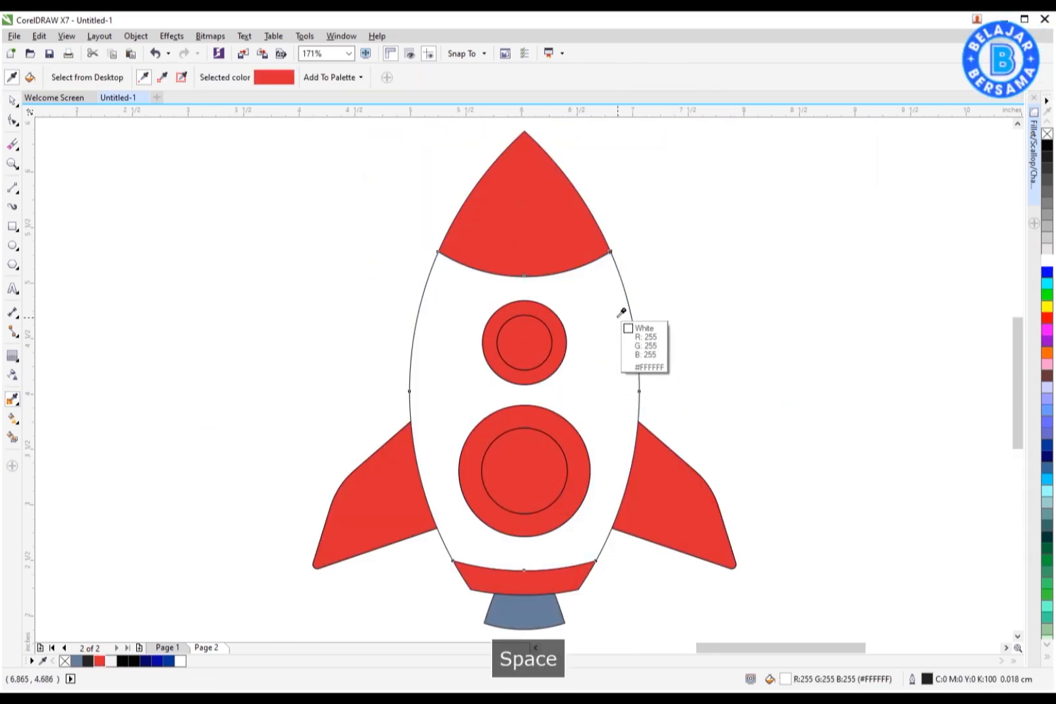
pyautogui.click(619, 316)
pyautogui.click(526, 346)
pyautogui.click(524, 489)
pyautogui.press('space')
# Step: Enlarge the fins slightly and nudge them upward against the body
pyautogui.press('F3')
pyautogui.scroll(1, 603, 460)
pyautogui.click(743, 355)
pyautogui.moveTo(789, 396); pyautogui.dragTo(821, 413)
pyautogui.scroll(-1, 650, 464)
pyautogui.scroll(1, 705, 397)
pyautogui.moveTo(764, 481); pyautogui.dragTo(746, 486)
pyautogui.press('Up')
pyautogui.press('Up')
pyautogui.press('Up')
pyautogui.press('Up')
pyautogui.press('Up')
pyautogui.press('Up')
pyautogui.click(706, 498)
pyautogui.scroll(-1, 636, 418)
# Step: Select the whole rocket and set its outline width to 0.15 cm in the Outline Pen dialog
pyautogui.hotkey('ctrl', 'a')
pyautogui.hotkey('shift', 'F2')
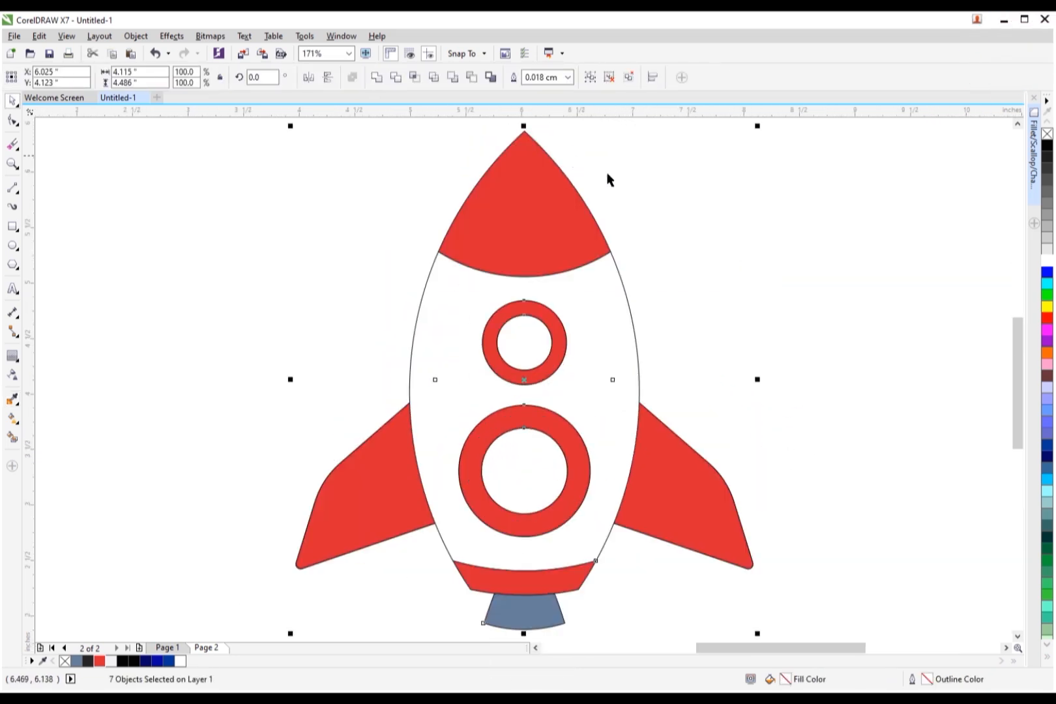
pyautogui.click(567, 77)
pyautogui.click(551, 170)
pyautogui.press('F12')
pyautogui.click(450, 237)
pyautogui.click(469, 342)
pyautogui.click(627, 487)
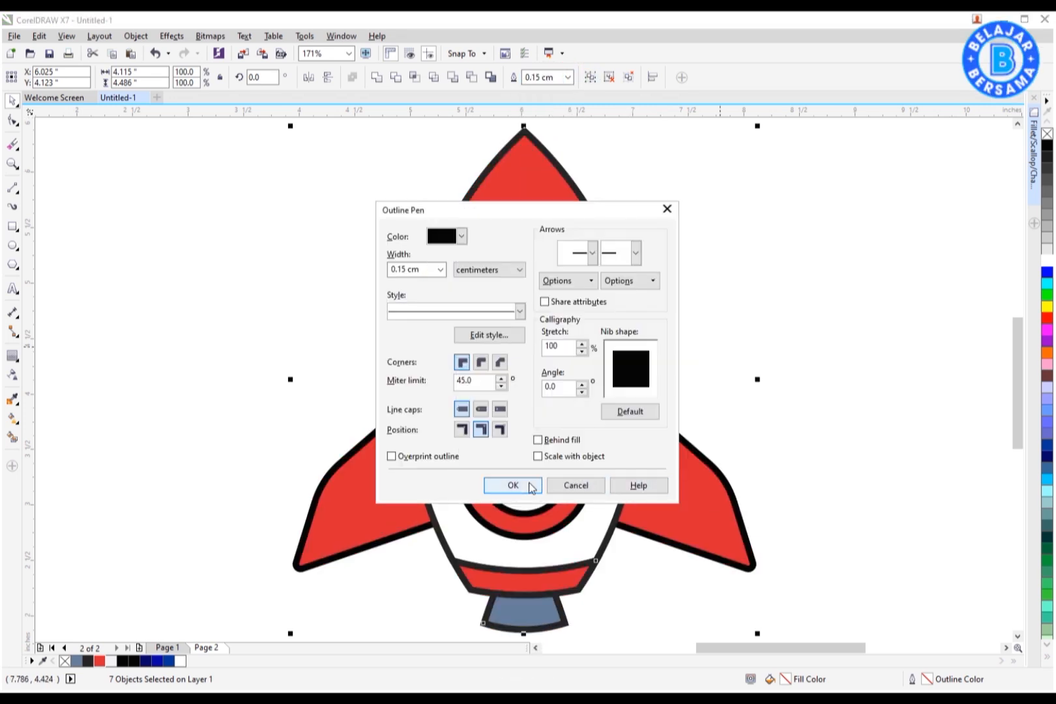
pyautogui.click(511, 485)
pyautogui.click(825, 386)
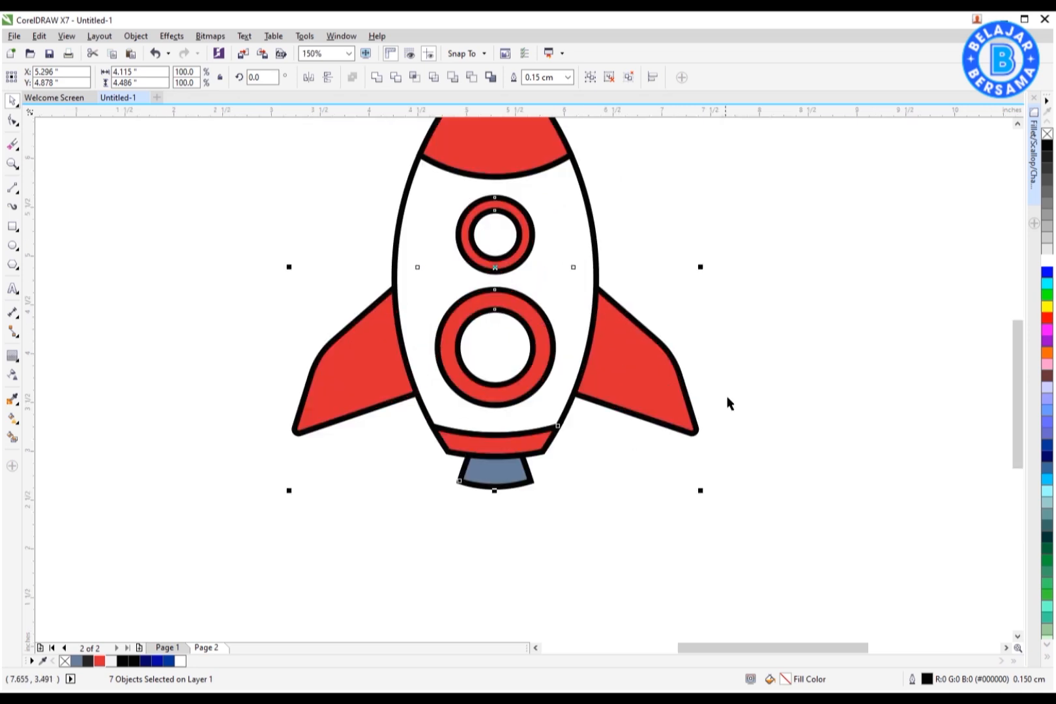
# Step: Draw a large circle around the rocket and group all the rocket's parts together
pyautogui.press('Escape')
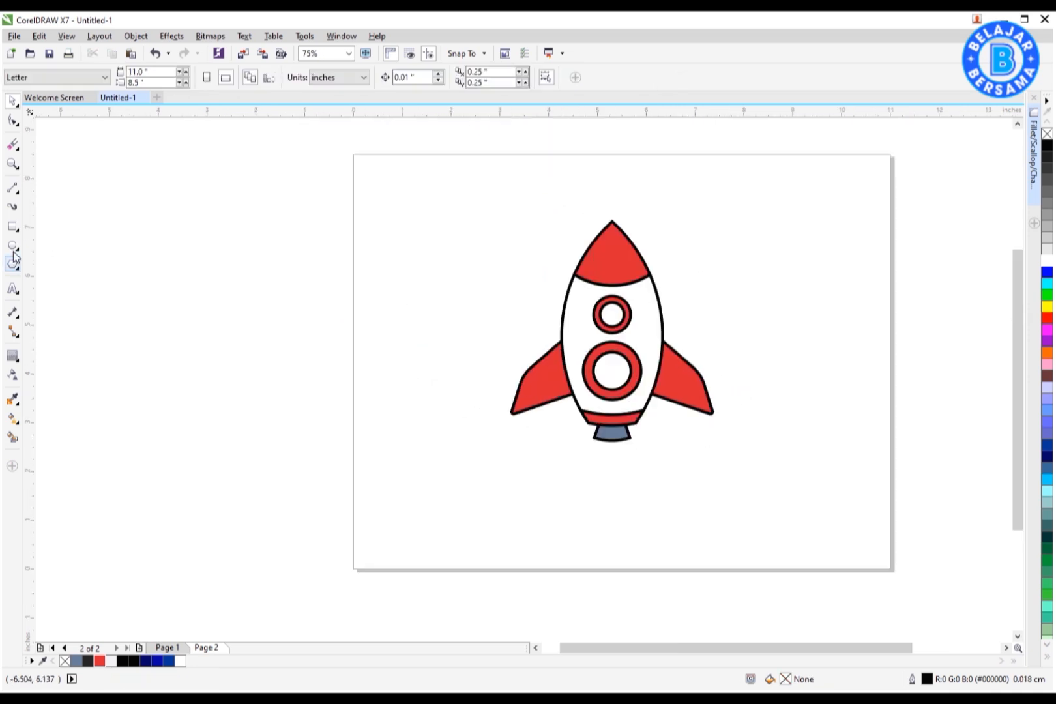
pyautogui.click(13, 247)
pyautogui.moveTo(488, 287); pyautogui.dragTo(728, 445)
pyautogui.press('space')
pyautogui.moveTo(456, 203); pyautogui.dragTo(767, 456)
pyautogui.hotkey('ctrl', 'g')
# Step: Align the grouped rocket to the centre of the large circle
pyautogui.moveTo(672, 454); pyautogui.dragTo(688, 421)
pyautogui.moveTo(732, 249); pyautogui.dragTo(726, 255)
pyautogui.keyDown('shift'); pyautogui.click(635, 268); pyautogui.keyUp('shift')
pyautogui.press('c')
pyautogui.scroll(1, 662, 265)
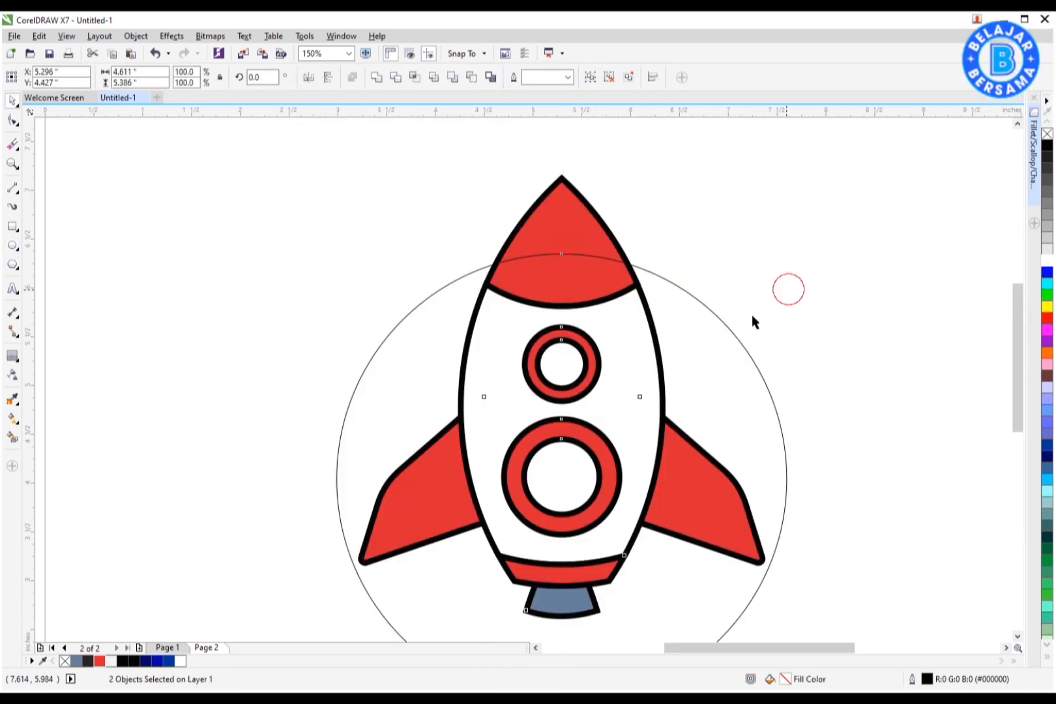
# Step: Draw small circles and duplicate them into an overlapping row along the bottom edge of the large circle
pyautogui.scroll(-1, 727, 232)
pyautogui.moveTo(810, 236); pyautogui.dragTo(591, 413)
pyautogui.rightClick(590, 412)
pyautogui.scroll(1, 608, 449)
pyautogui.moveTo(710, 475); pyautogui.dragTo(778, 457)
pyautogui.rightClick(878, 419)
pyautogui.keyDown('shift'); pyautogui.click(826, 491); pyautogui.keyUp('shift')
pyautogui.moveTo(882, 421); pyautogui.dragTo(613, 487)
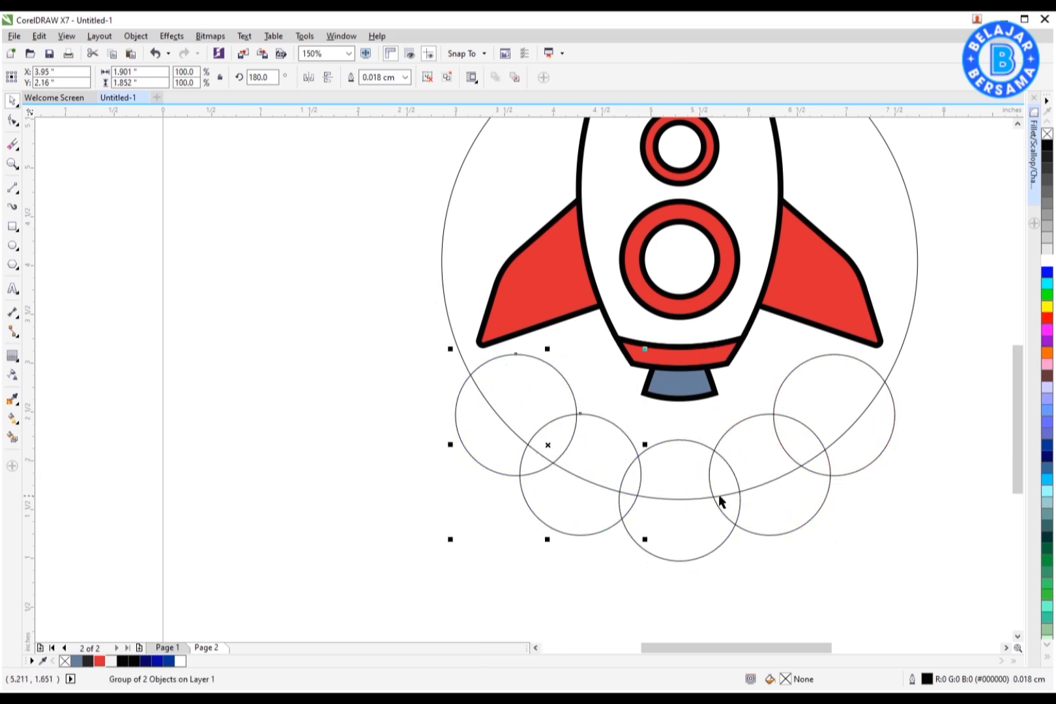
pyautogui.keyDown('shift'); pyautogui.click(713, 538); pyautogui.keyUp('shift')
pyautogui.press('c')
pyautogui.click(764, 556)
# Step: Use Smart Fill on the areas between the small circles and the large circle's lower edge to form cloud pieces
pyautogui.click(12, 437)
pyautogui.click(559, 407)
pyautogui.click(563, 438)
pyautogui.click(589, 442)
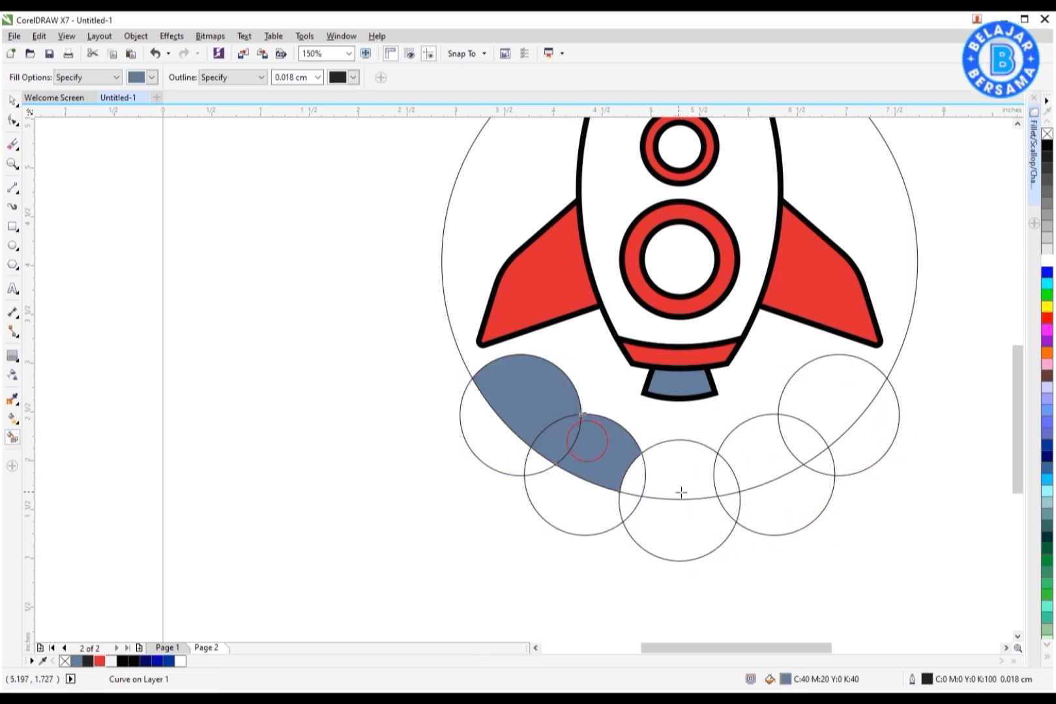
pyautogui.click(631, 474)
pyautogui.click(811, 437)
# Step: Delete the helper small circles and combine the cloud pieces into a single cloud shape
pyautogui.press('space')
pyautogui.press('Delete')
pyautogui.click(707, 518)
pyautogui.press('Delete')
pyautogui.click(574, 441)
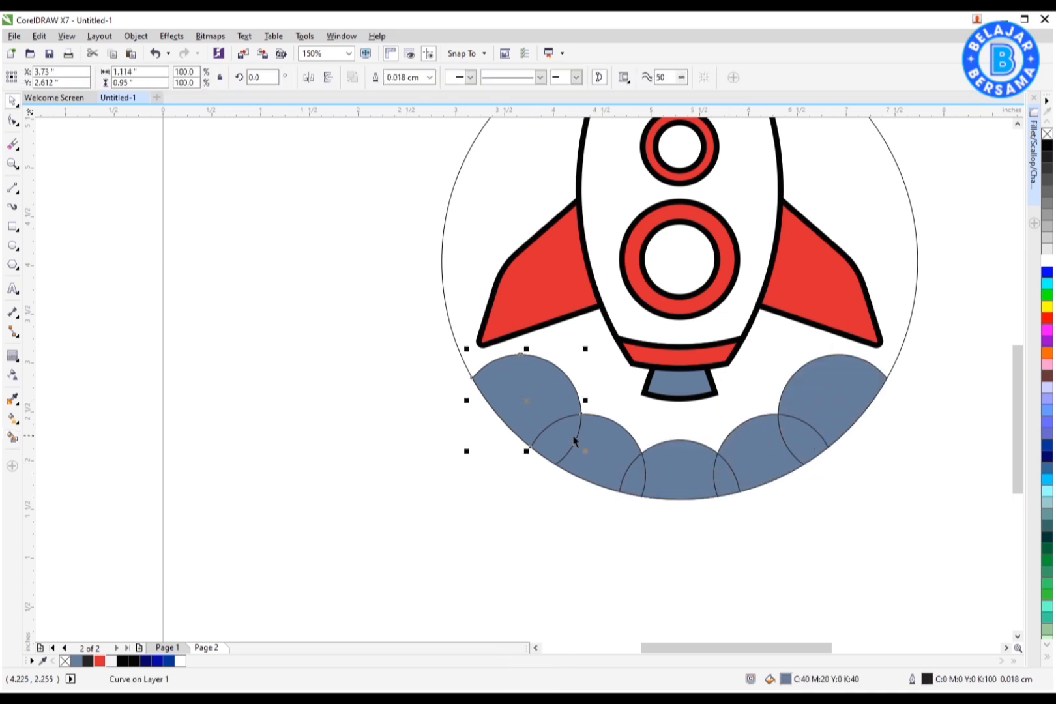
pyautogui.click(360, 380)
pyautogui.scroll(-1, 434, 383)
pyautogui.scroll(1, 464, 254)
# Step: Fill the large circle navy blue and send it to the back, then fill the cloud white
pyautogui.click(454, 253)
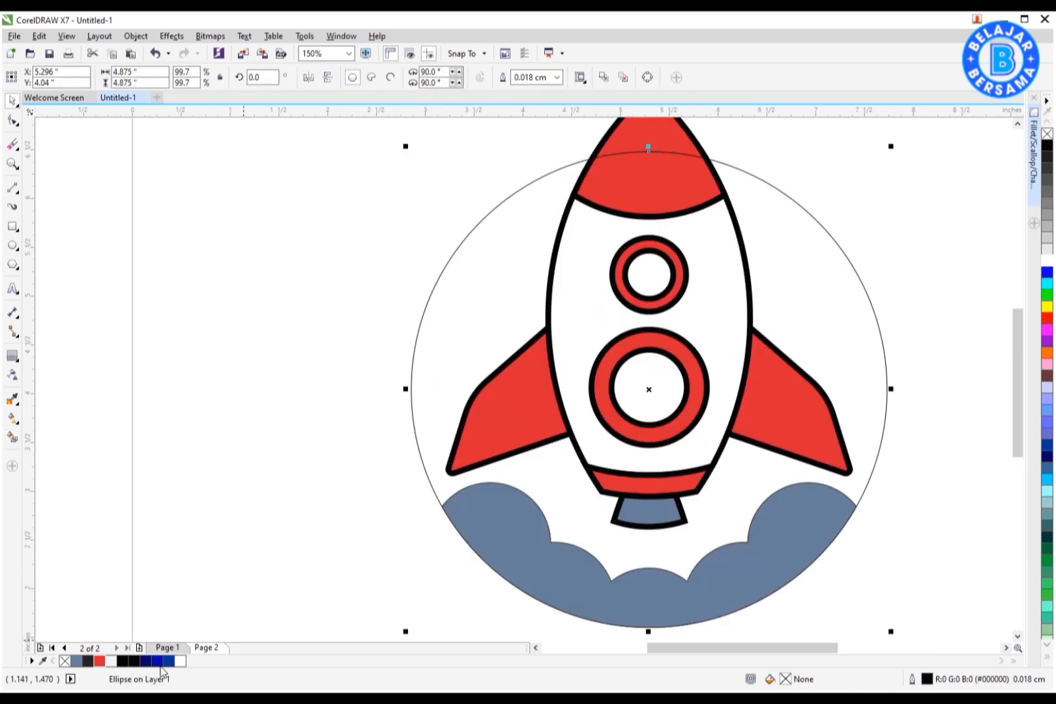
pyautogui.click(168, 661)
pyautogui.hotkey('shift', 'pagedown')
pyautogui.click(515, 521)
pyautogui.click(1047, 260)
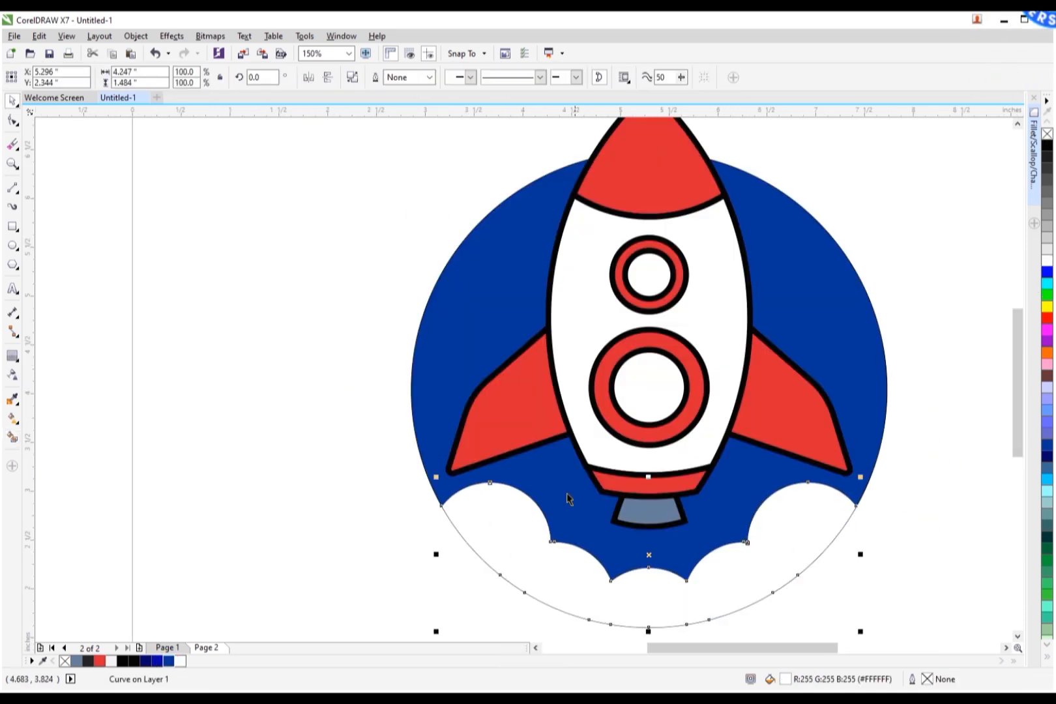
# Step: Draw a rectangle under the nozzle, convert it to curves, and widen its bottom nodes into a tapered exhaust trail
pyautogui.click(12, 231)
pyautogui.scroll(-1, 666, 541)
pyautogui.scroll(2, 668, 567)
pyautogui.moveTo(591, 429)
pyautogui.mouseDown()
pyautogui.moveTo(676, 502)
pyautogui.moveTo(676, 549)
pyautogui.mouseUp()
pyautogui.press('space')
pyautogui.click(727, 79)
pyautogui.click(243, 563)
pyautogui.click(587, 512)
pyautogui.click(12, 120)
pyautogui.scroll(1, 676, 455)
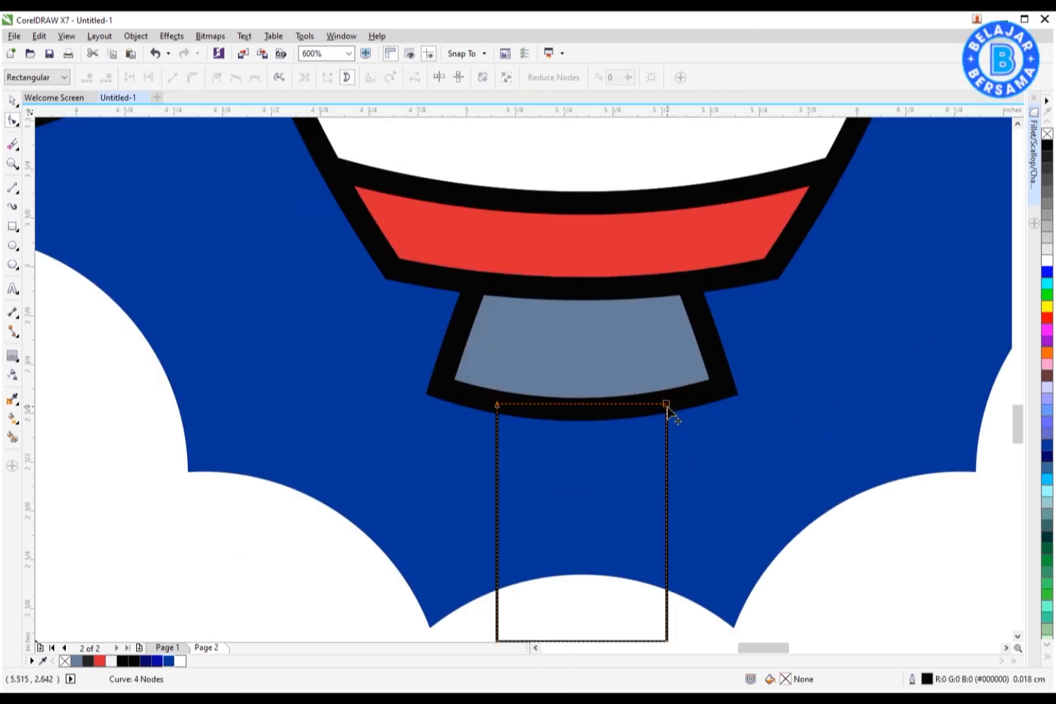
pyautogui.press('space')
pyautogui.moveTo(673, 523); pyautogui.dragTo(704, 524)
pyautogui.scroll(-1, 636, 458)
# Step: Fill the exhaust trail white with no outline and move it back one level
pyautogui.click(1047, 260)
pyautogui.rightClick(1047, 133)
pyautogui.scroll(-1, 567, 455)
pyautogui.hotkey('ctrl', 'pagedown')
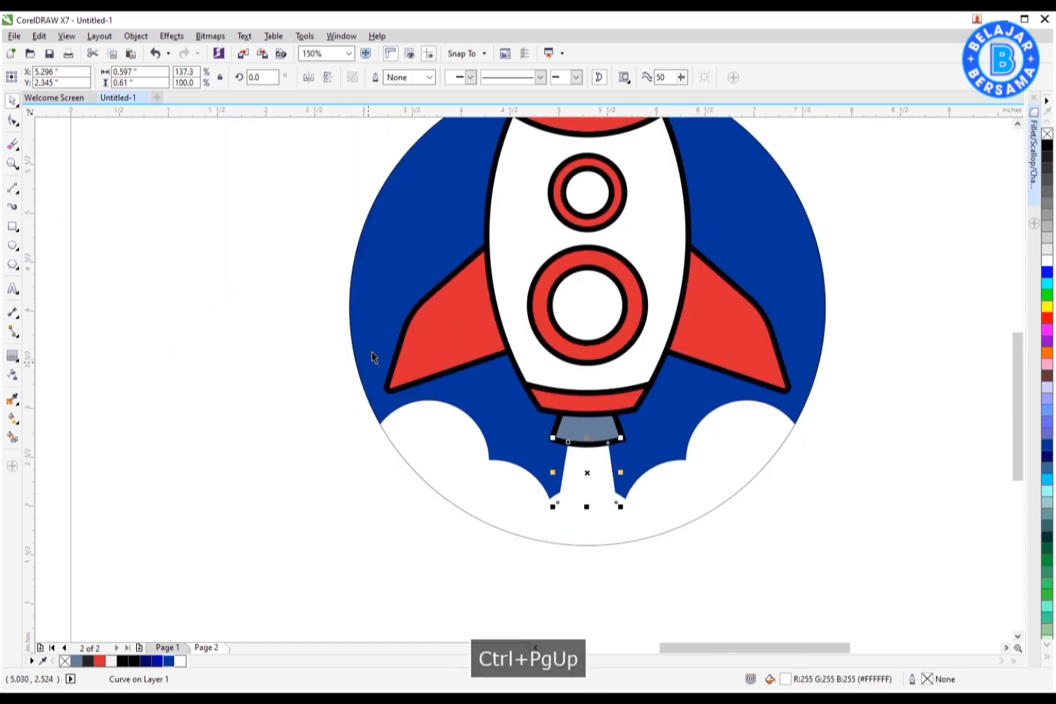
# Step: Set the background circle's outline width to 0.2 cm
pyautogui.click(326, 384)
pyautogui.scroll(-1, 389, 377)
pyautogui.scroll(1, 453, 265)
pyautogui.click(622, 238)
pyautogui.click(558, 78)
pyautogui.click(551, 164)
pyautogui.click(560, 77)
pyautogui.click(551, 145)
pyautogui.click(558, 77)
pyautogui.click(550, 162)
pyautogui.click(559, 77)
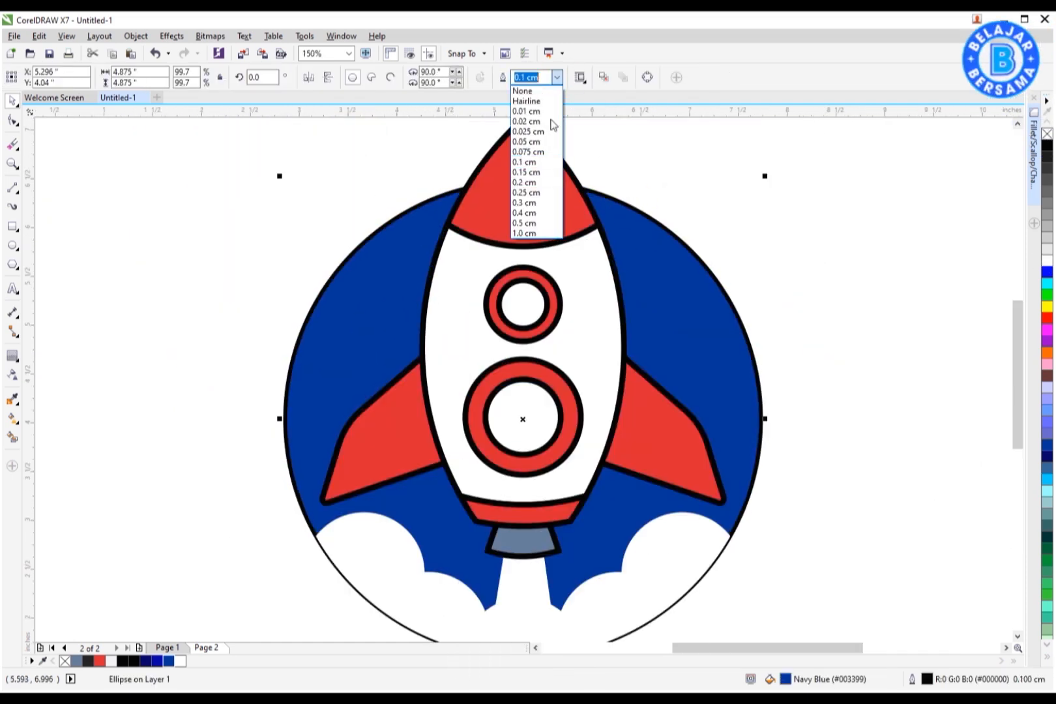
pyautogui.click(545, 183)
# Step: Review the finished rocket badge on the page
pyautogui.click(809, 339)
pyautogui.rightClick(693, 566)
pyautogui.click(757, 215)
pyautogui.click(657, 291)
pyautogui.scroll(-1, 655, 291)
pyautogui.moveTo(769, 167); pyautogui.dragTo(389, 493)
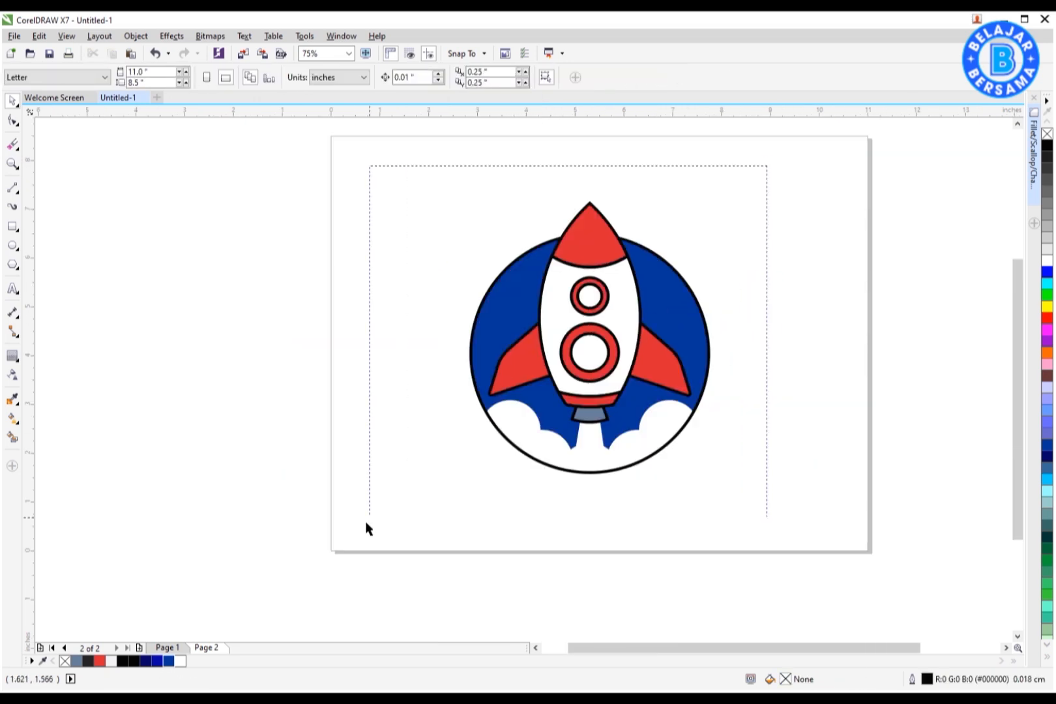
pyautogui.press('F4')
pyautogui.click(186, 325)
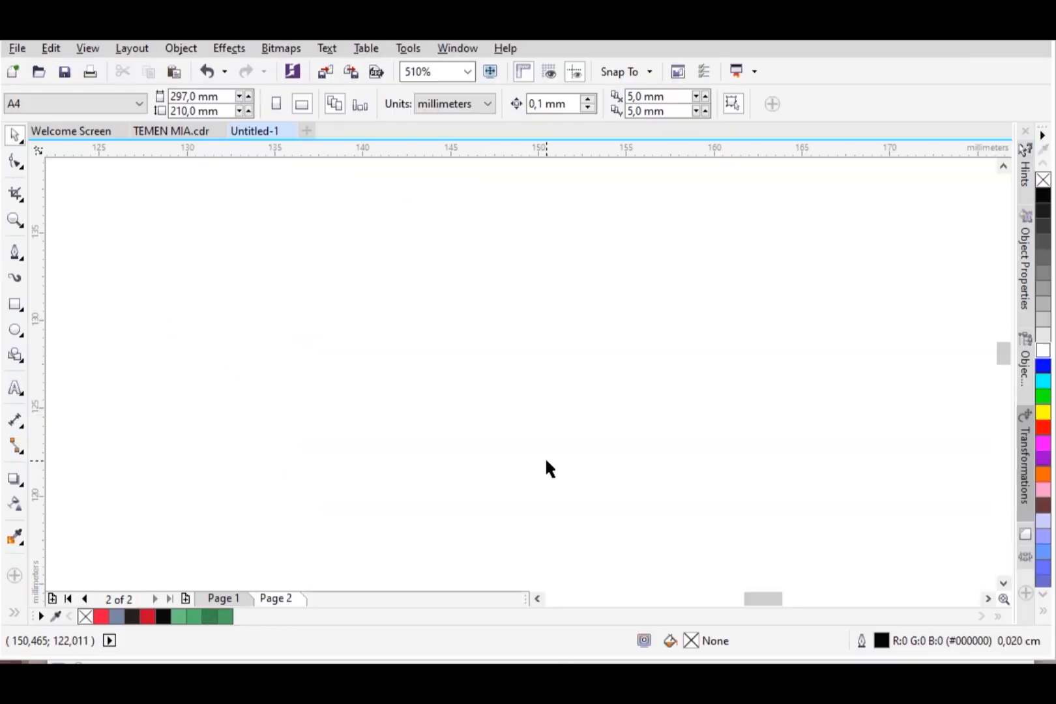
# Step: Draw a heart with the Basic Shapes tool and enlarge it to about 21 mm wide
pyautogui.click(22, 363)
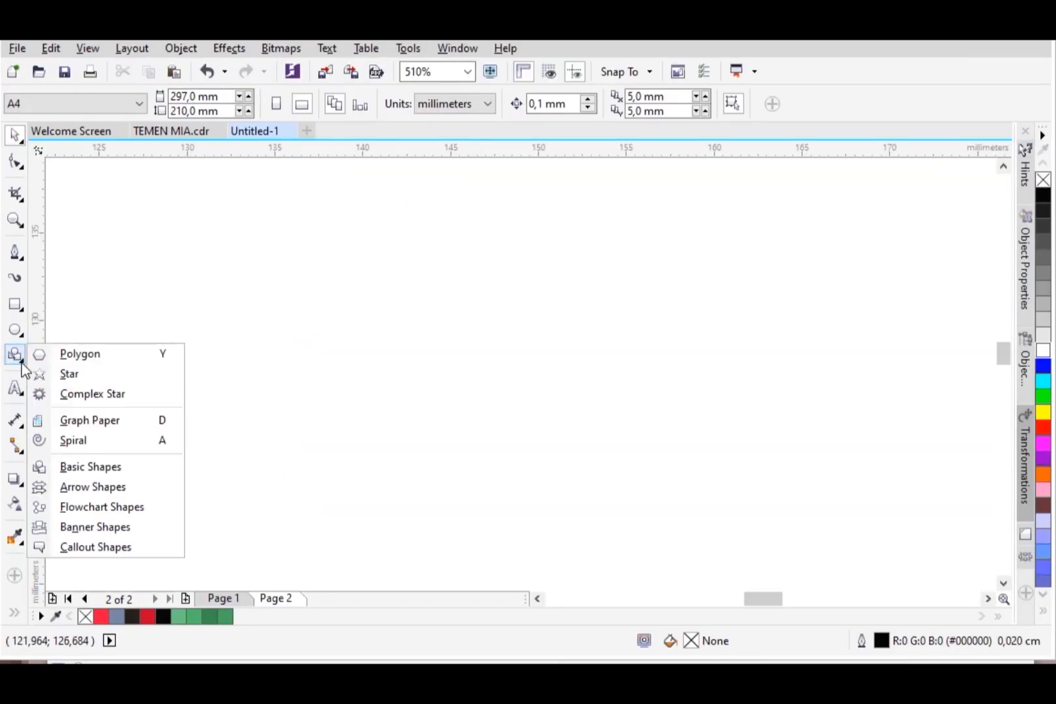
pyautogui.click(67, 468)
pyautogui.click(470, 108)
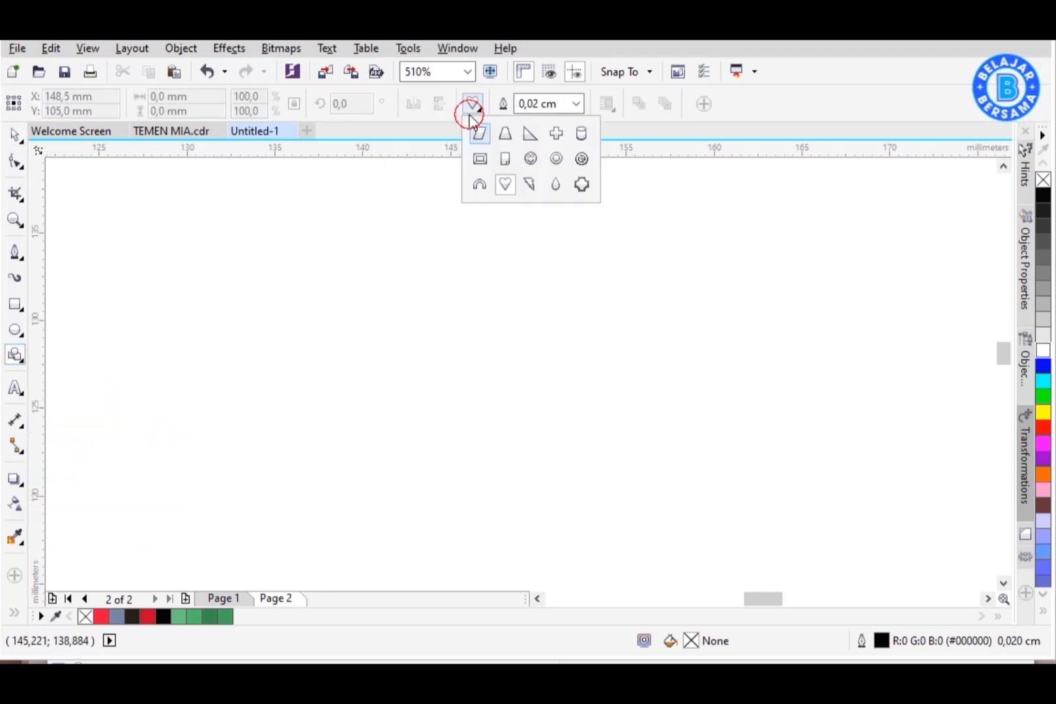
pyautogui.click(506, 183)
pyautogui.moveTo(634, 458); pyautogui.dragTo(735, 534)
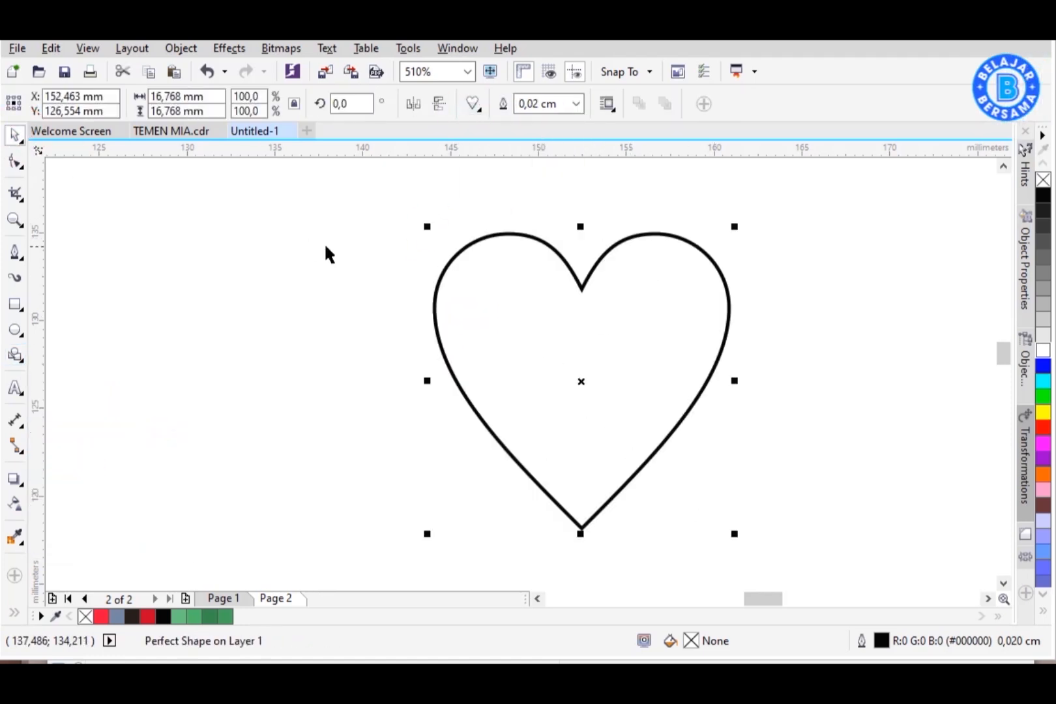
pyautogui.moveTo(375, 205); pyautogui.dragTo(370, 200)
pyautogui.moveTo(720, 203); pyautogui.dragTo(737, 186)
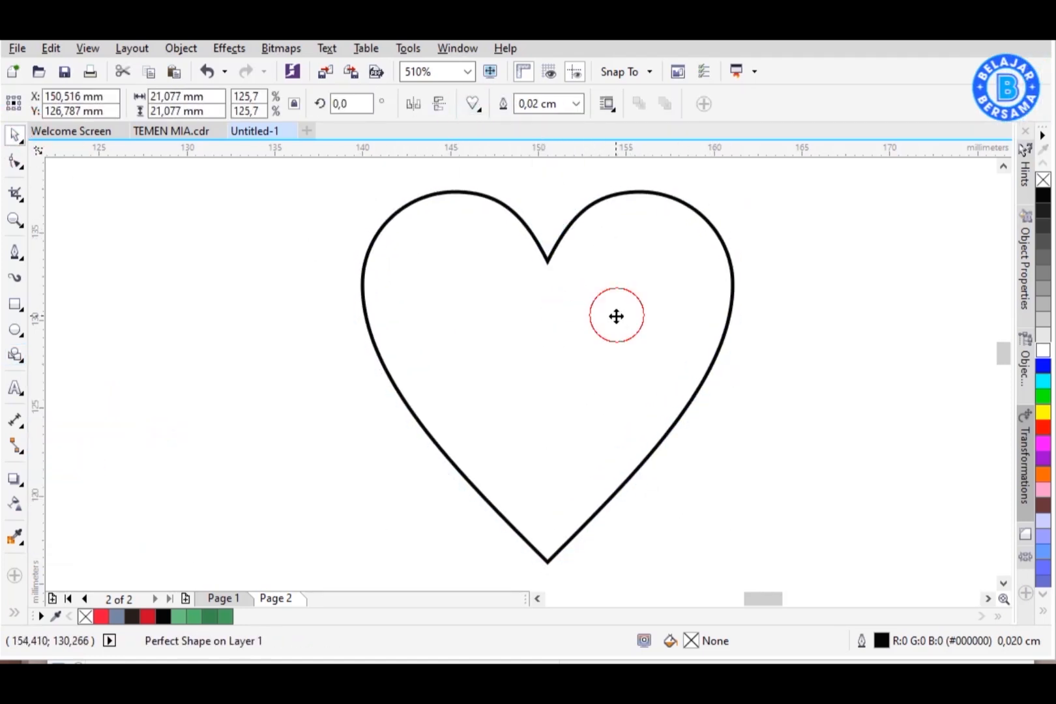
# Step: Convert the heart to curves and delete the node at its top notch to flatten the top
pyautogui.rightClick(639, 284)
pyautogui.click(684, 260)
pyautogui.click(15, 161)
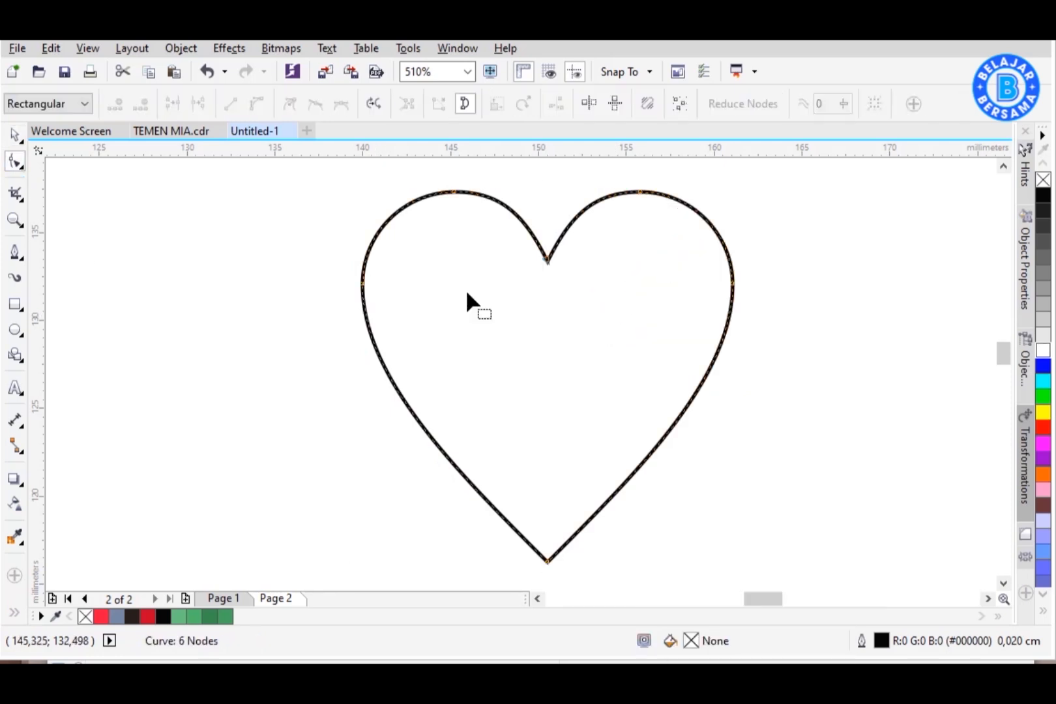
pyautogui.press('Delete')
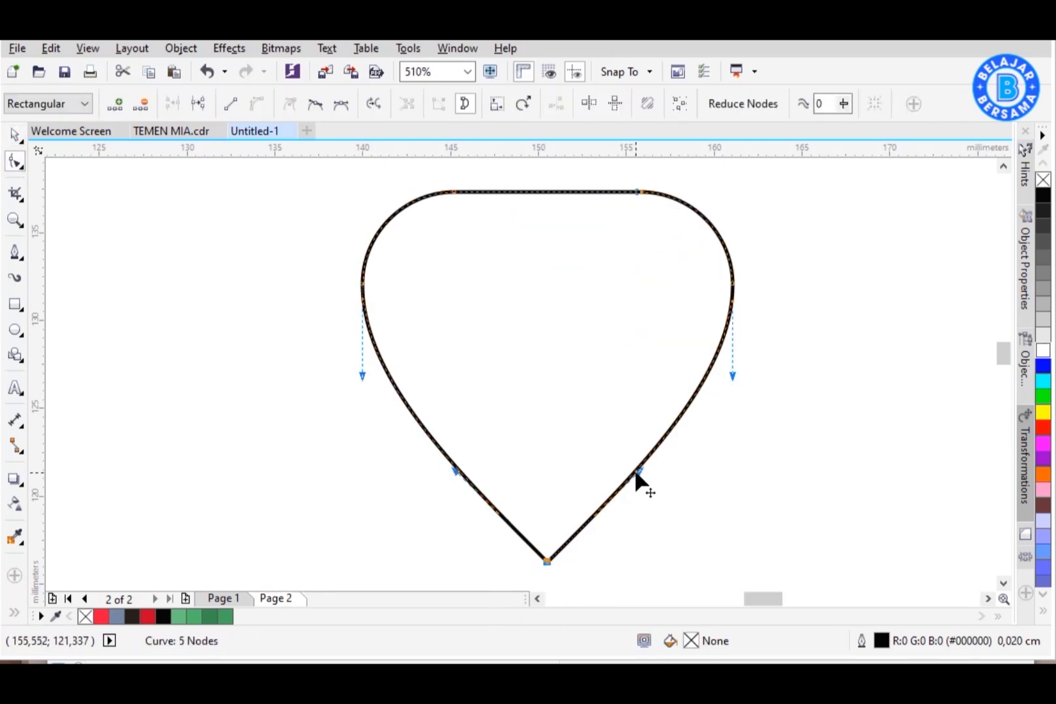
# Step: Adjust the bottom node's handles to round the heart's pointed tip into a strawberry shape
pyautogui.moveTo(650, 493); pyautogui.dragTo(651, 494)
pyautogui.moveTo(430, 501); pyautogui.dragTo(431, 500)
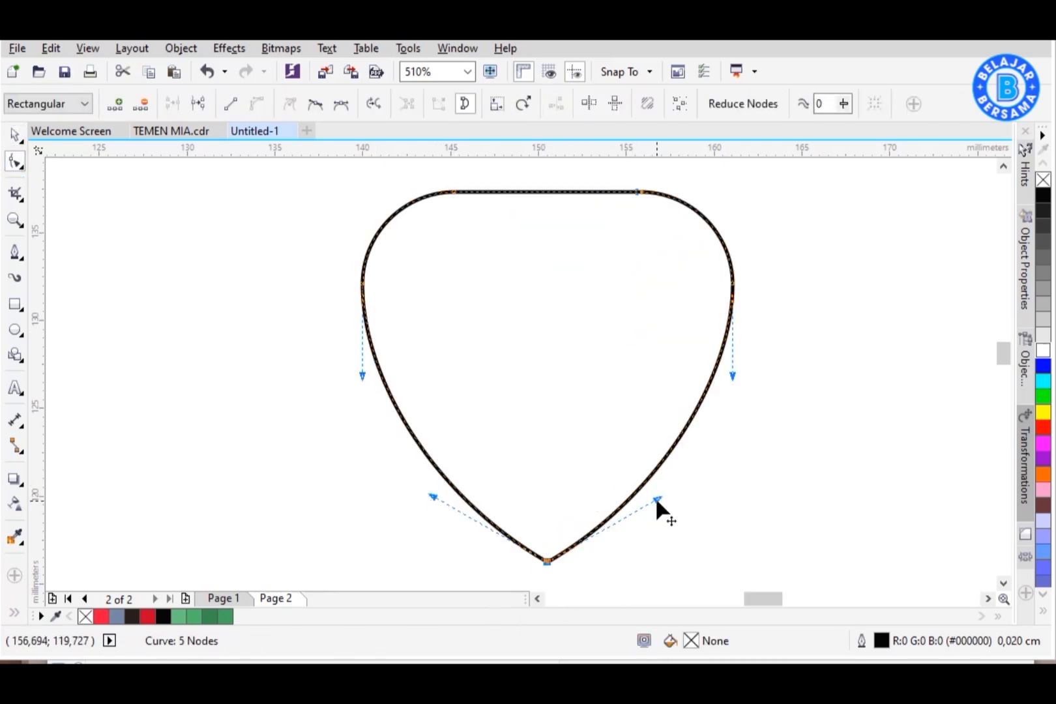
pyautogui.moveTo(656, 501); pyautogui.dragTo(675, 528)
pyautogui.moveTo(410, 524); pyautogui.dragTo(410, 524)
pyautogui.moveTo(674, 527); pyautogui.dragTo(651, 534)
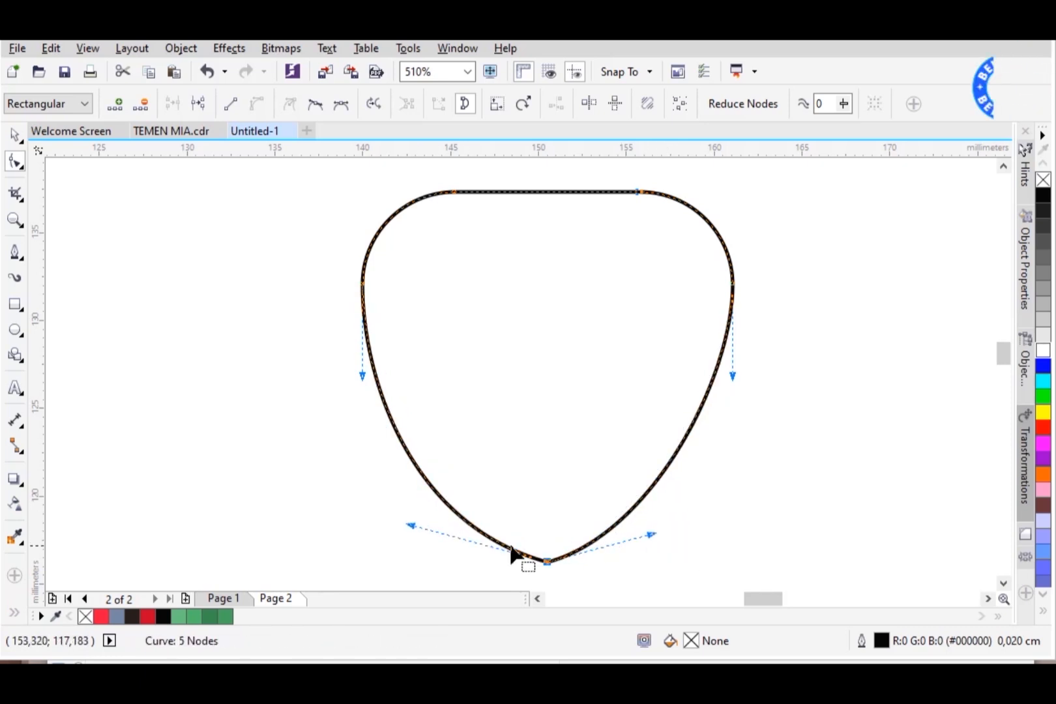
pyautogui.moveTo(422, 524); pyautogui.dragTo(449, 535)
pyautogui.moveTo(651, 534); pyautogui.dragTo(652, 561)
pyautogui.moveTo(450, 535); pyautogui.dragTo(449, 561)
pyautogui.press('space')
# Step: Fill the strawberry shape red with no outline and place an outlined copy shifted slightly right
pyautogui.click(730, 320)
pyautogui.click(101, 616)
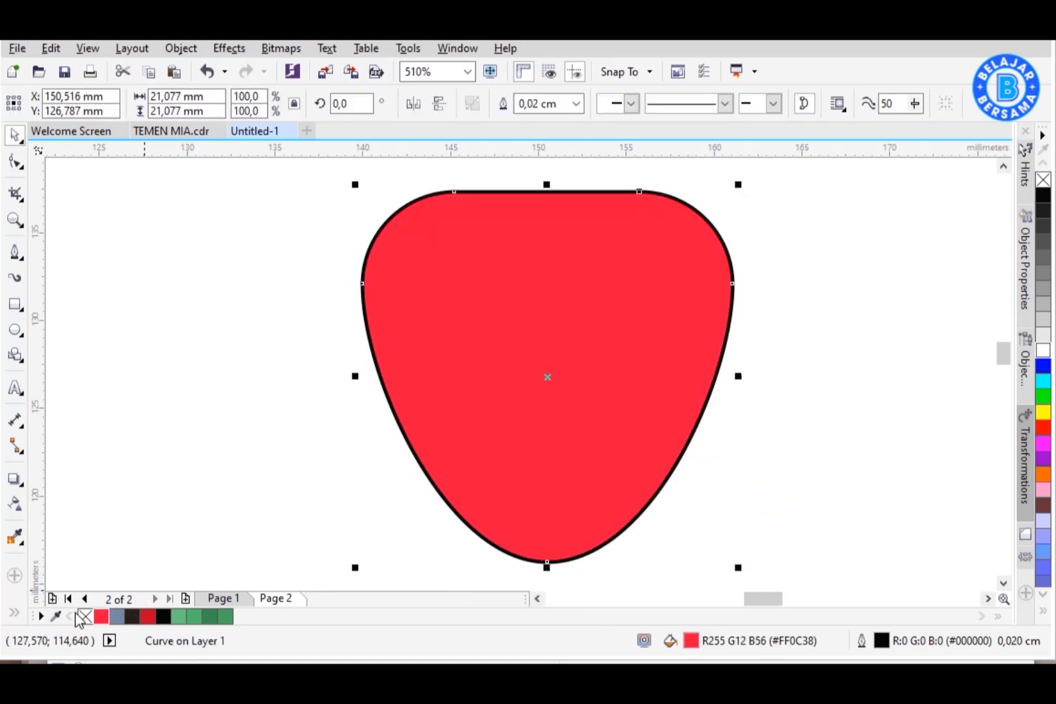
pyautogui.rightClick(85, 616)
pyautogui.moveTo(513, 354); pyautogui.dragTo(540, 361)
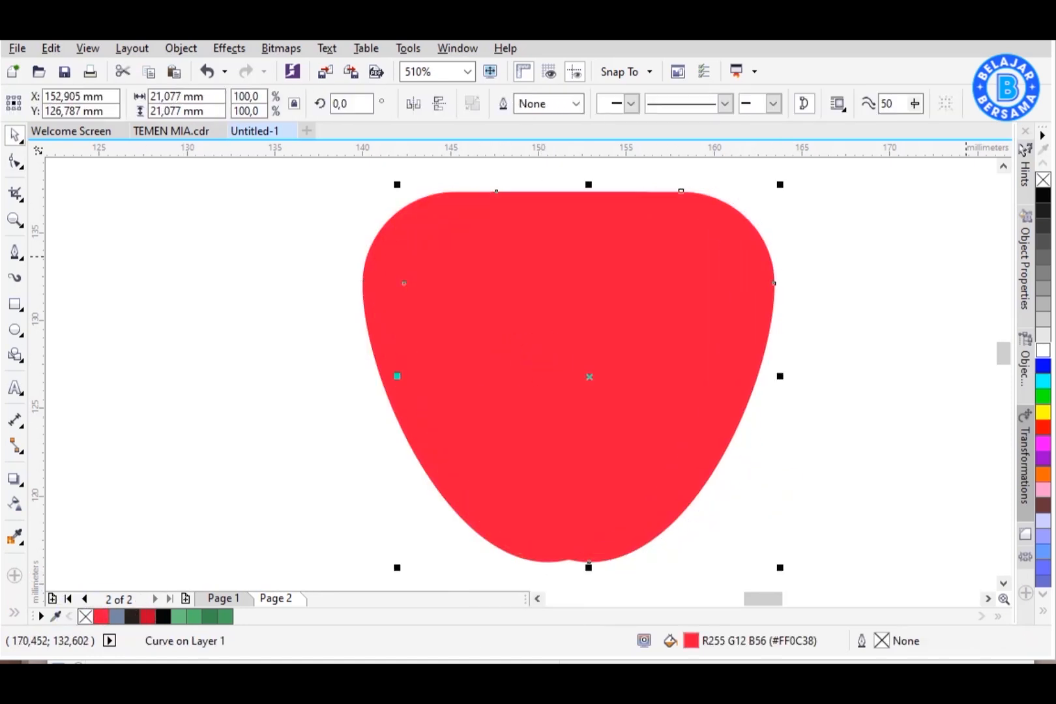
pyautogui.rightClick(1041, 199)
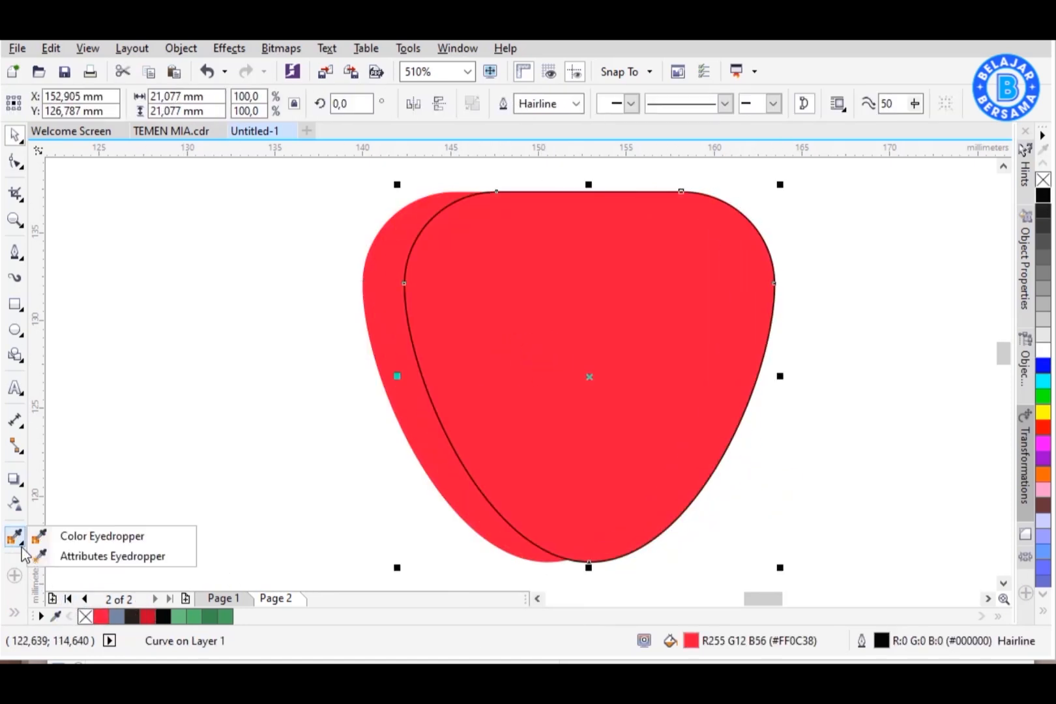
# Step: Smart Fill the left crescent between the two shapes, delete the copy, and color the crescent dark red without outline
pyautogui.click(43, 612)
pyautogui.click(391, 424)
pyautogui.press('space')
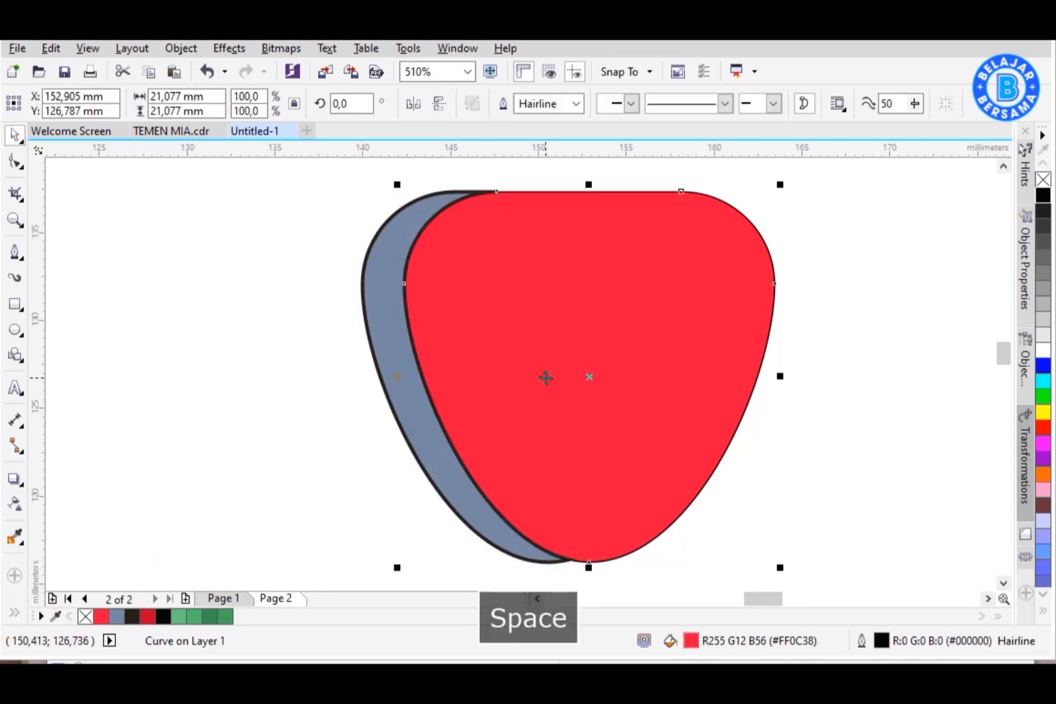
pyautogui.press('Delete')
pyautogui.click(400, 372)
pyautogui.click(148, 616)
pyautogui.rightClick(86, 616)
pyautogui.click(274, 524)
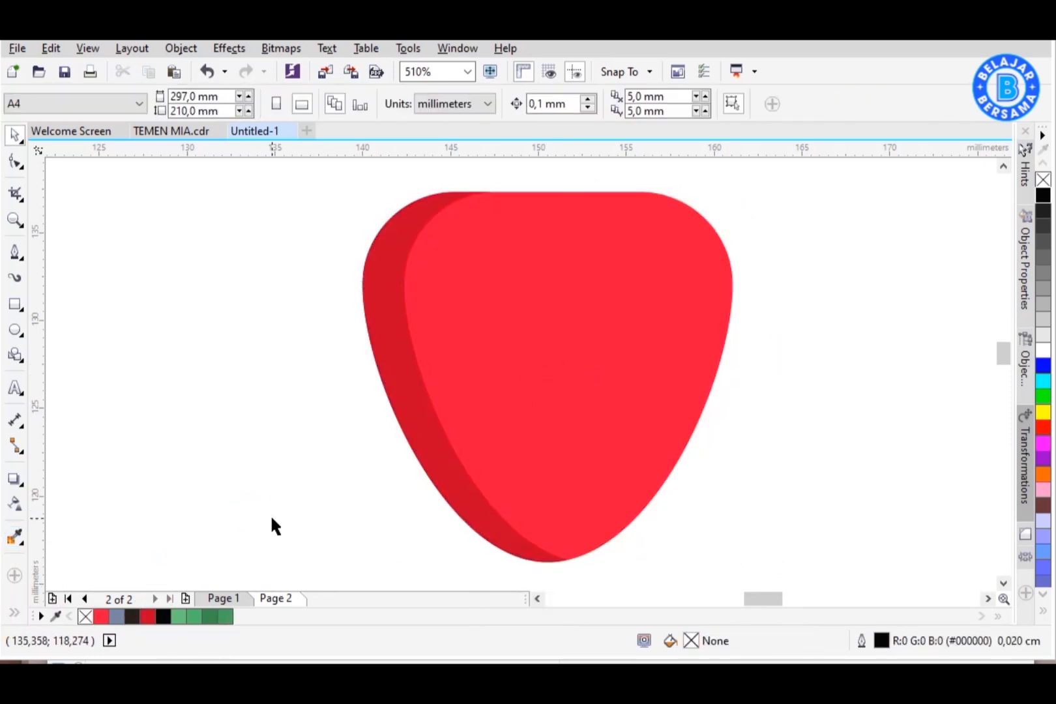
# Step: Draw a small black seed ellipse with no outline beside the strawberry
pyautogui.click(14, 329)
pyautogui.moveTo(790, 228); pyautogui.dragTo(831, 369)
pyautogui.click(1043, 195)
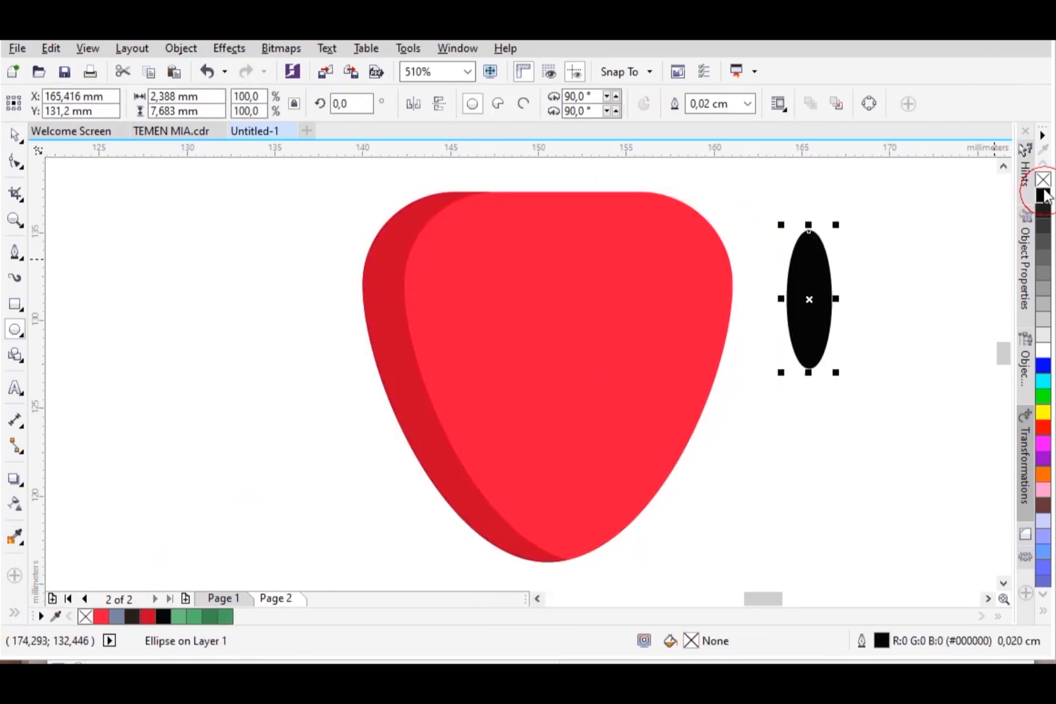
pyautogui.rightClick(1043, 179)
# Step: Scale the seed down to about 0.75 by 2.4 mm and place copies on the strawberry
pyautogui.click(14, 136)
pyautogui.moveTo(815, 291); pyautogui.dragTo(804, 283)
pyautogui.moveTo(797, 257); pyautogui.dragTo(665, 251)
pyautogui.click(781, 242)
pyautogui.moveTo(665, 251); pyautogui.dragTo(558, 264)
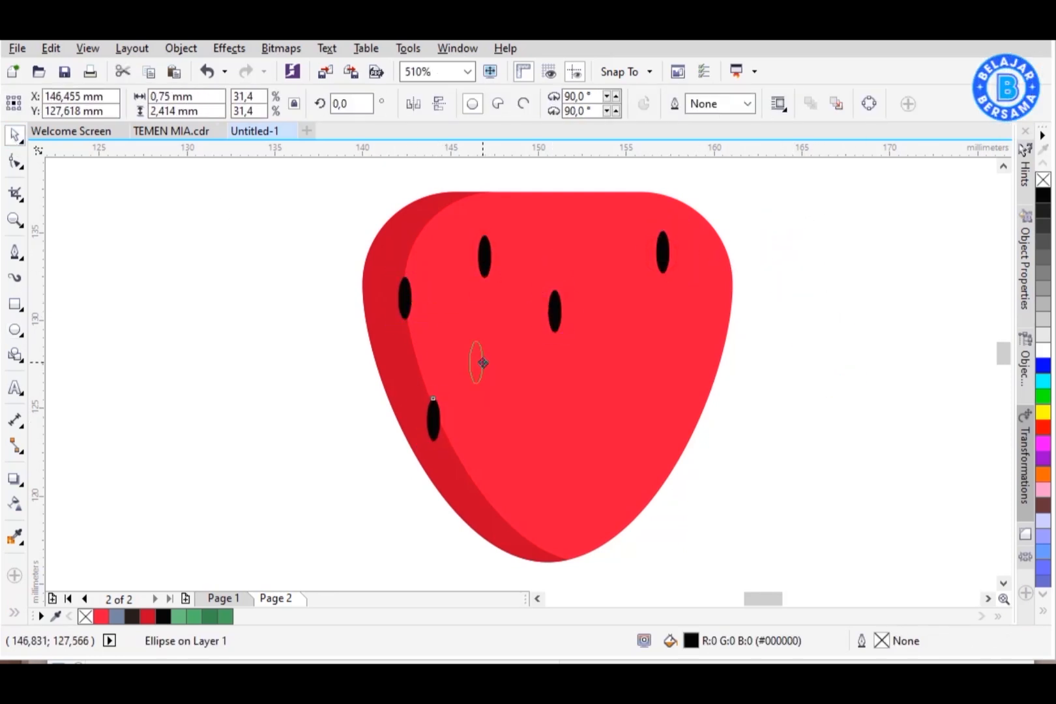
# Step: Place more seed copies spread across the strawberry body
pyautogui.moveTo(677, 338); pyautogui.dragTo(677, 338)
pyautogui.hotkey('ctrl', 'z')
pyautogui.rightClick(667, 343)
pyautogui.click(855, 392)
pyautogui.moveTo(608, 385); pyautogui.dragTo(612, 260)
pyautogui.moveTo(607, 386); pyautogui.dragTo(619, 389)
pyautogui.click(745, 495)
pyautogui.scroll(-2, 724, 430)
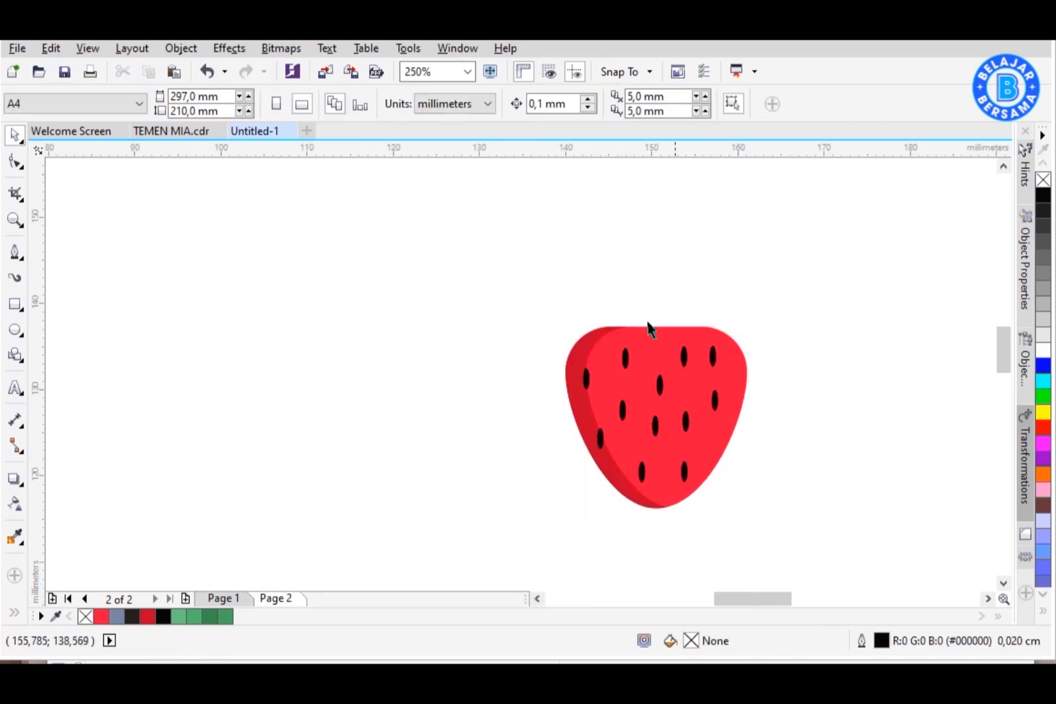
# Step: Draw a circle about 11 mm wide beside the strawberry and an overlapping copy shifted to its right
pyautogui.press('z')
pyautogui.click(659, 422)
pyautogui.press('space')
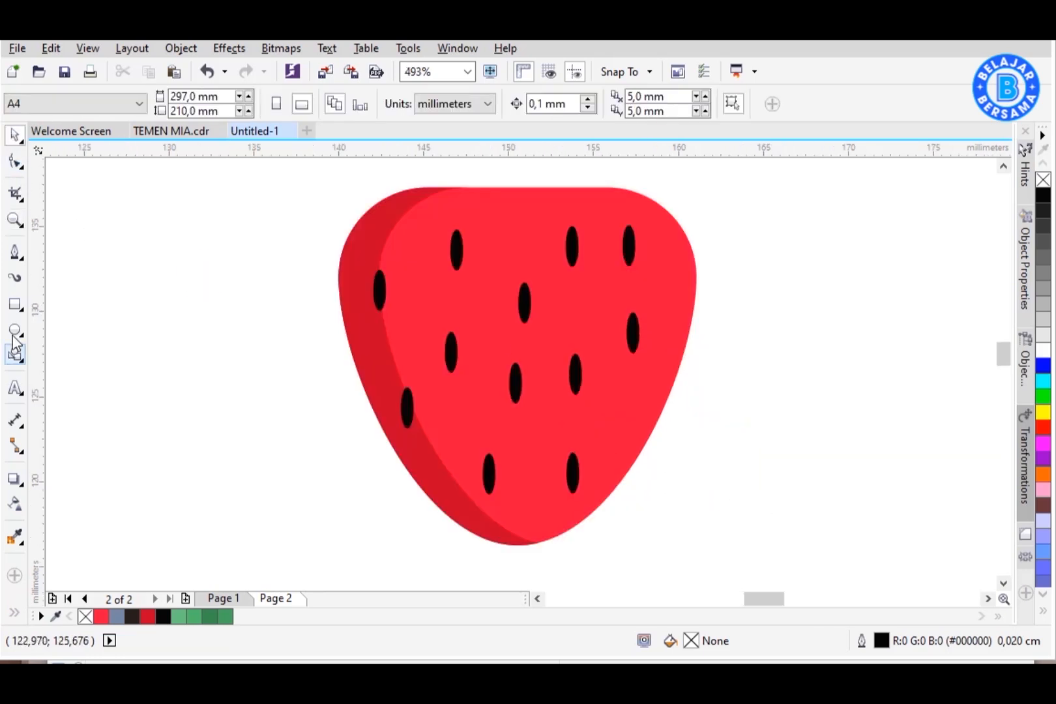
pyautogui.press('F7')
pyautogui.moveTo(747, 294)
pyautogui.mouseDown()
pyautogui.moveTo(948, 469)
pyautogui.moveTo(950, 498)
pyautogui.mouseUp()
pyautogui.press('space')
pyautogui.moveTo(900, 416); pyautogui.dragTo(805, 421)
pyautogui.moveTo(730, 419); pyautogui.dragTo(846, 419)
pyautogui.rightClick(846, 419)
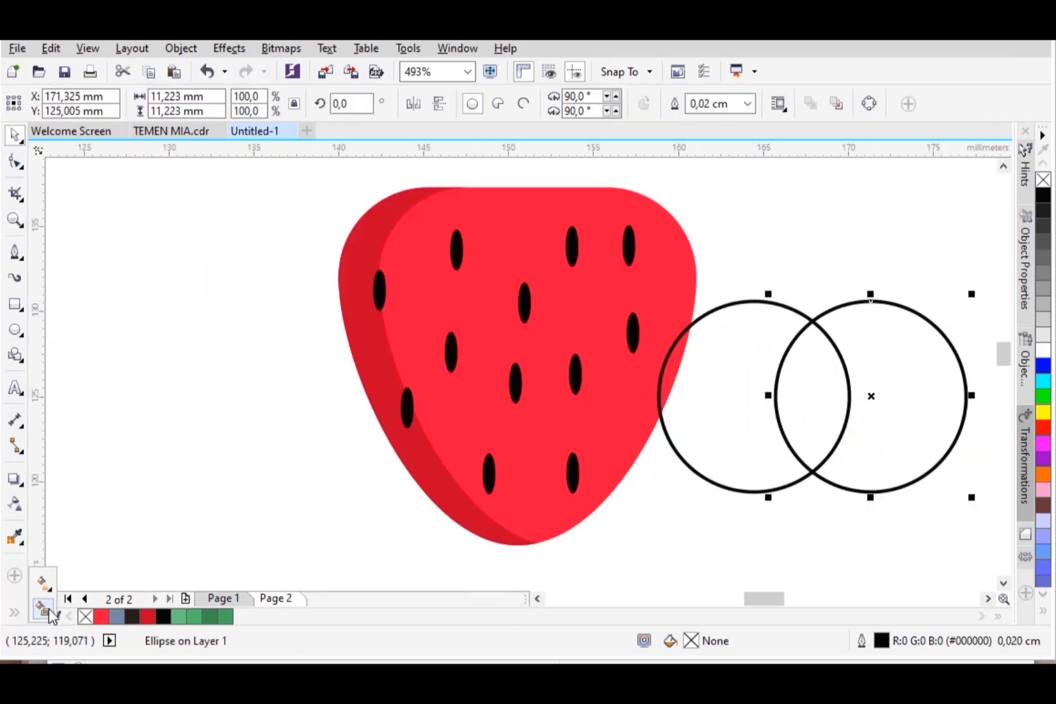
# Step: Smart Fill the overlap of the two circles into a leaf shape and delete both circles
pyautogui.click(50, 610)
pyautogui.click(824, 373)
pyautogui.press('space')
pyautogui.click(887, 373)
pyautogui.press('Delete')
pyautogui.click(749, 397)
pyautogui.press('Delete')
pyautogui.click(811, 385)
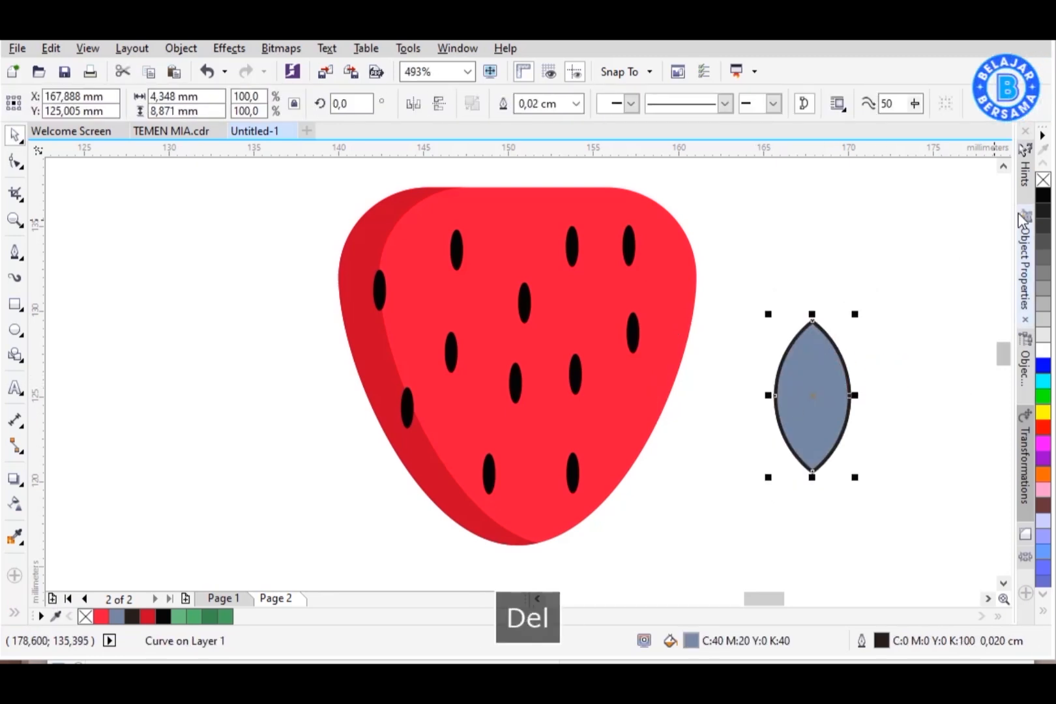
# Step: Rotate the leaf to about 332 degrees and place an unfilled copy offset up and left
pyautogui.moveTo(818, 369); pyautogui.dragTo(801, 307)
pyautogui.click(801, 307)
pyautogui.moveTo(868, 288); pyautogui.dragTo(867, 288)
pyautogui.moveTo(809, 320); pyautogui.dragTo(785, 302)
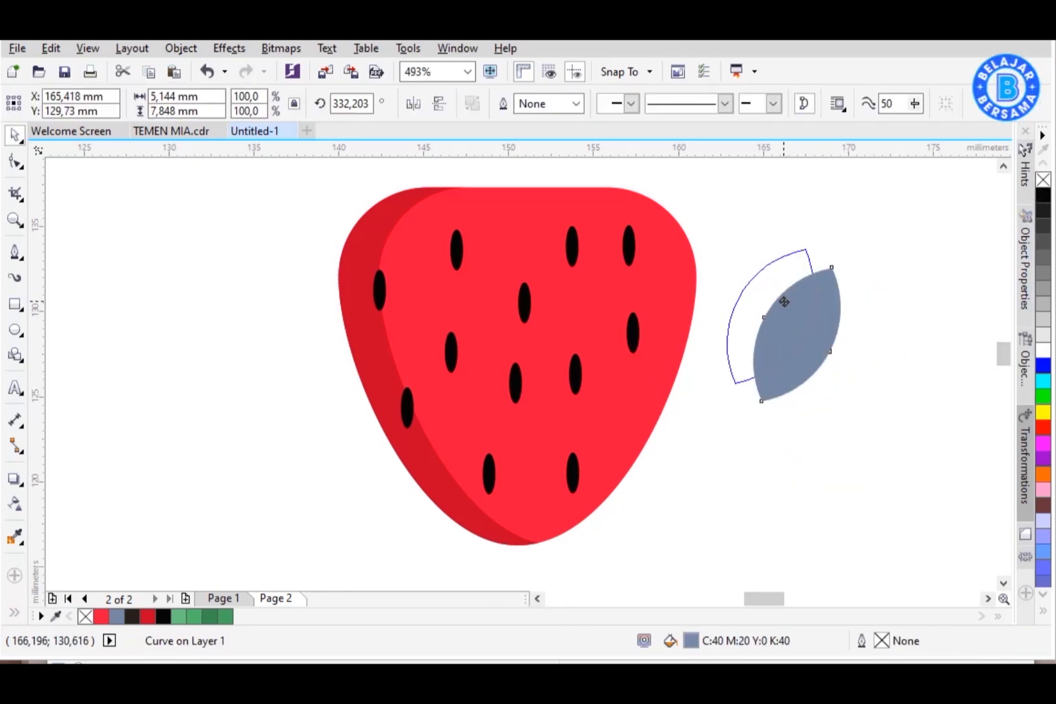
pyautogui.click(1042, 180)
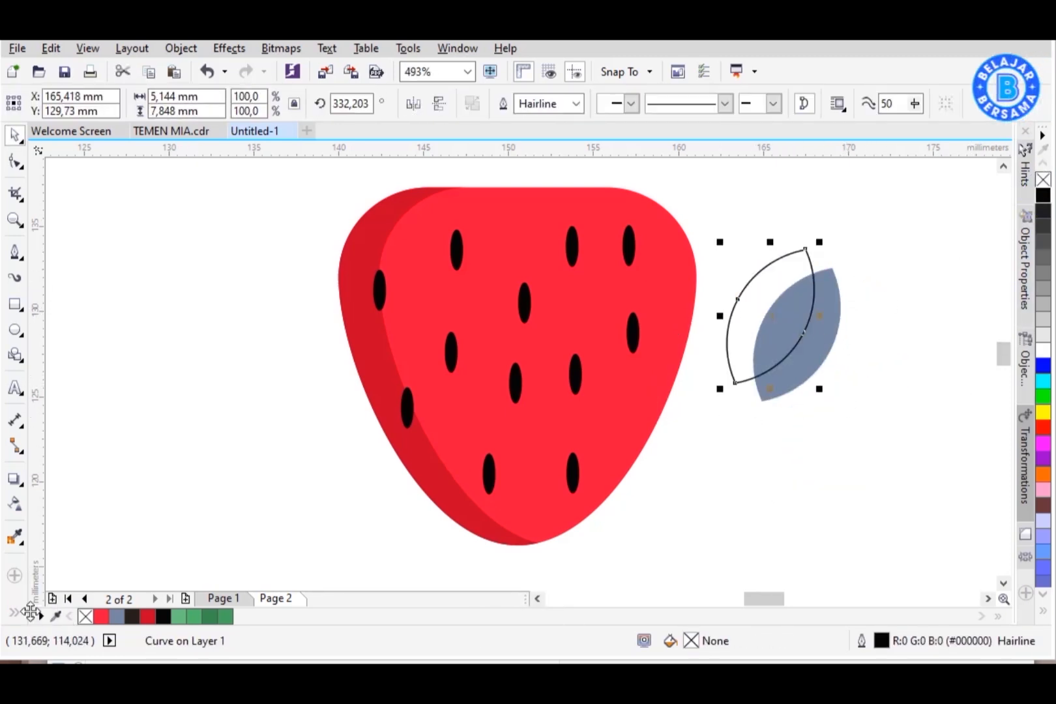
# Step: Smart Fill the region where the copy overlaps the leaf, then delete the copy
pyautogui.click(43, 609)
pyautogui.click(784, 309)
pyautogui.press('space')
pyautogui.press('Delete')
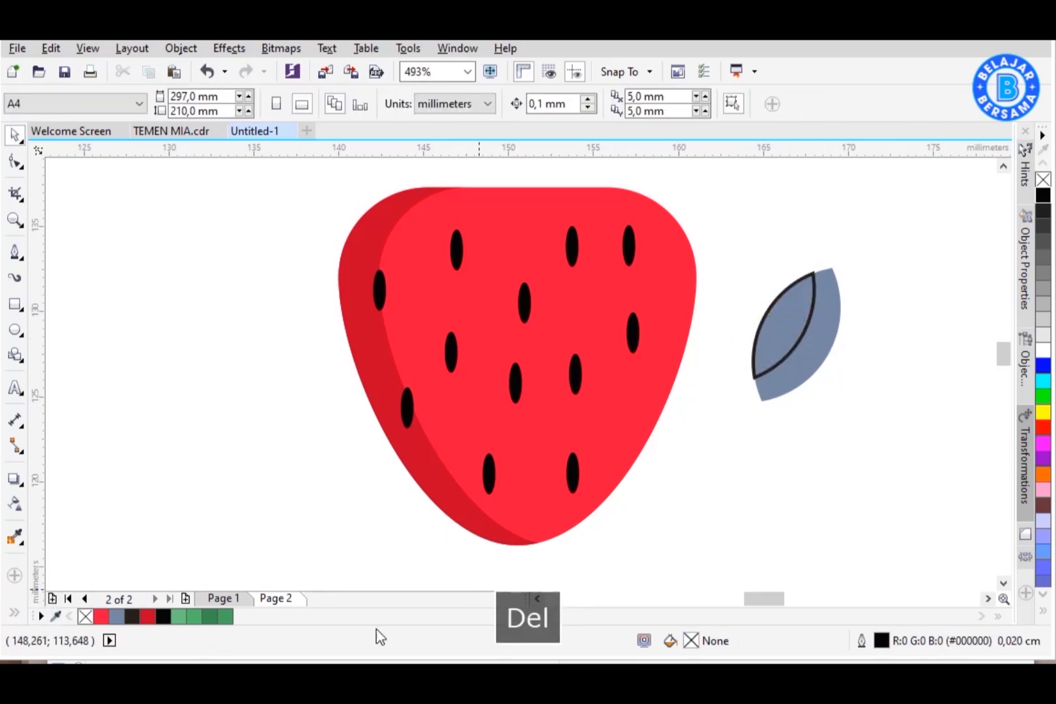
# Step: Fill the leaf's two halves with light and mid green and remove their outlines
pyautogui.click(178, 616)
pyautogui.click(761, 389)
pyautogui.click(198, 616)
pyautogui.moveTo(899, 247); pyautogui.dragTo(733, 421)
pyautogui.rightClick(1043, 180)
pyautogui.click(860, 297)
pyautogui.moveTo(867, 251); pyautogui.dragTo(740, 419)
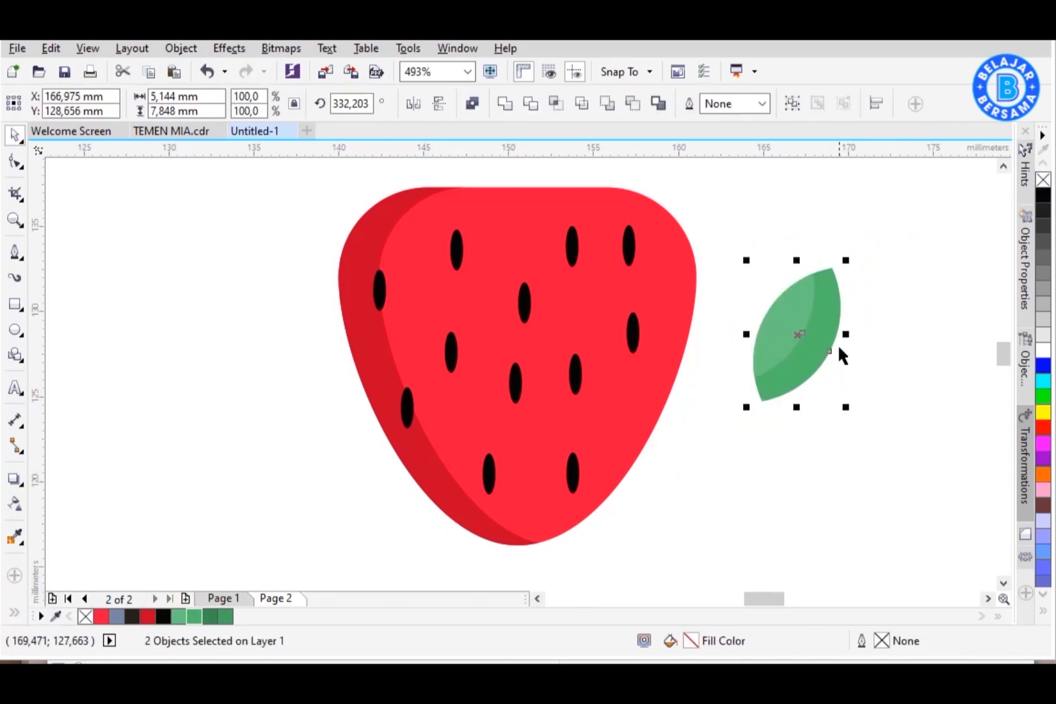
# Step: Group the leaf and place a copy of it to its right
pyautogui.hotkey('ctrl', 'g')
pyautogui.moveTo(825, 338); pyautogui.dragTo(910, 335)
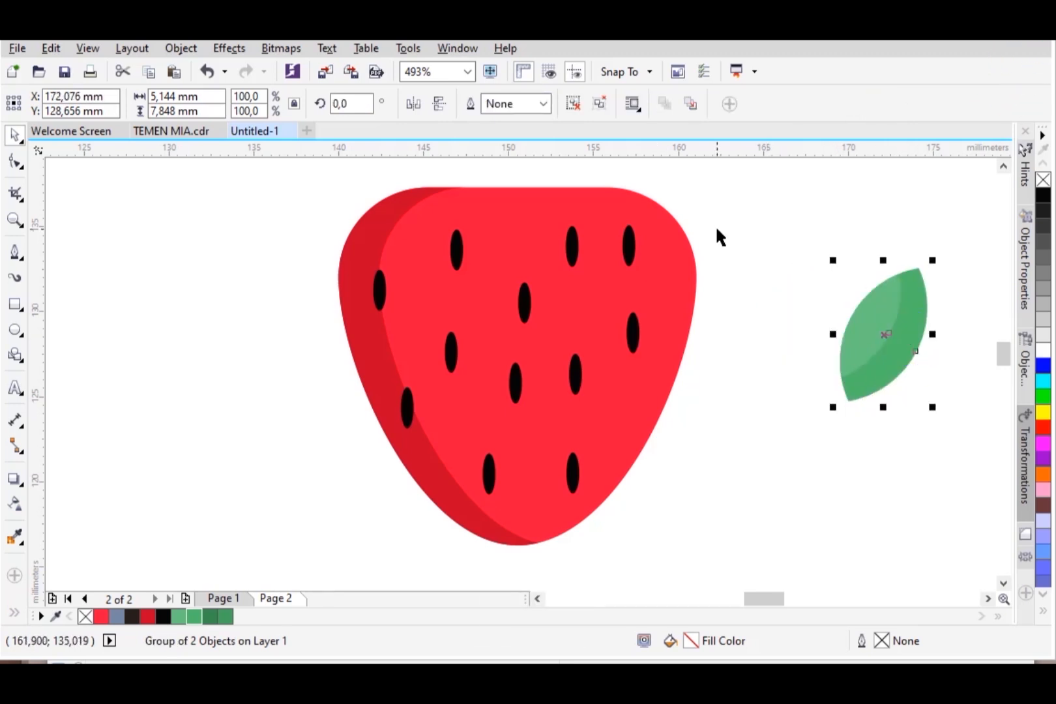
pyautogui.hotkey('ctrl', 'z')
pyautogui.moveTo(794, 312); pyautogui.dragTo(888, 311)
pyautogui.rightClick(888, 312)
pyautogui.click(569, 104)
pyautogui.click(860, 225)
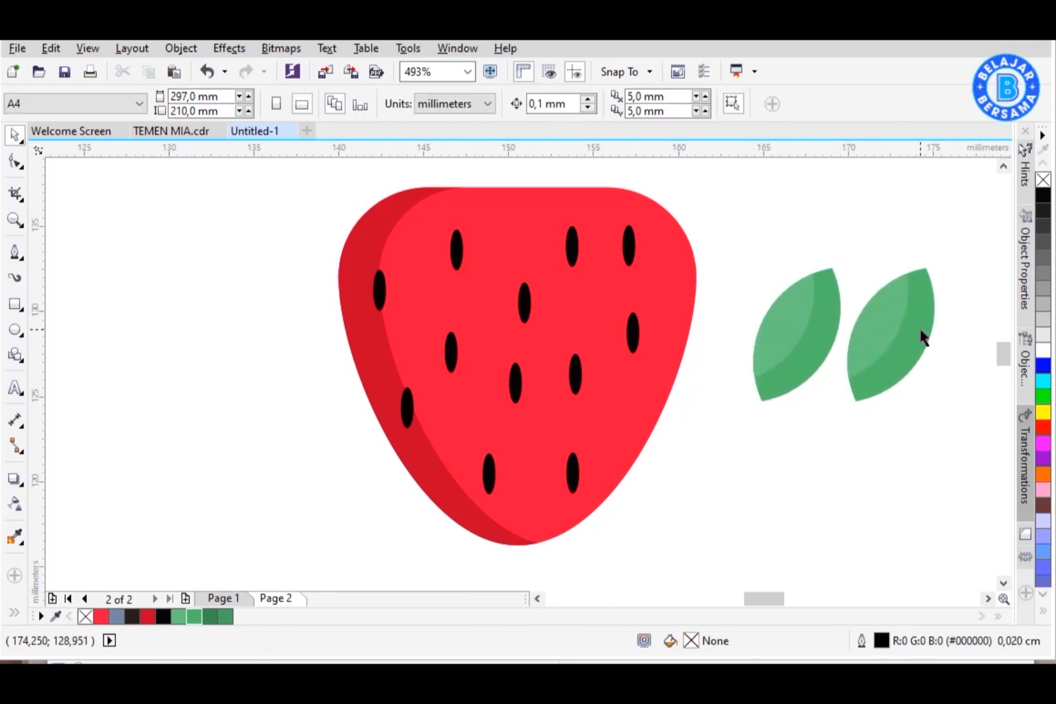
# Step: Fill the copied leaf's two halves with darker greens and group them
pyautogui.click(884, 326)
pyautogui.click(230, 616)
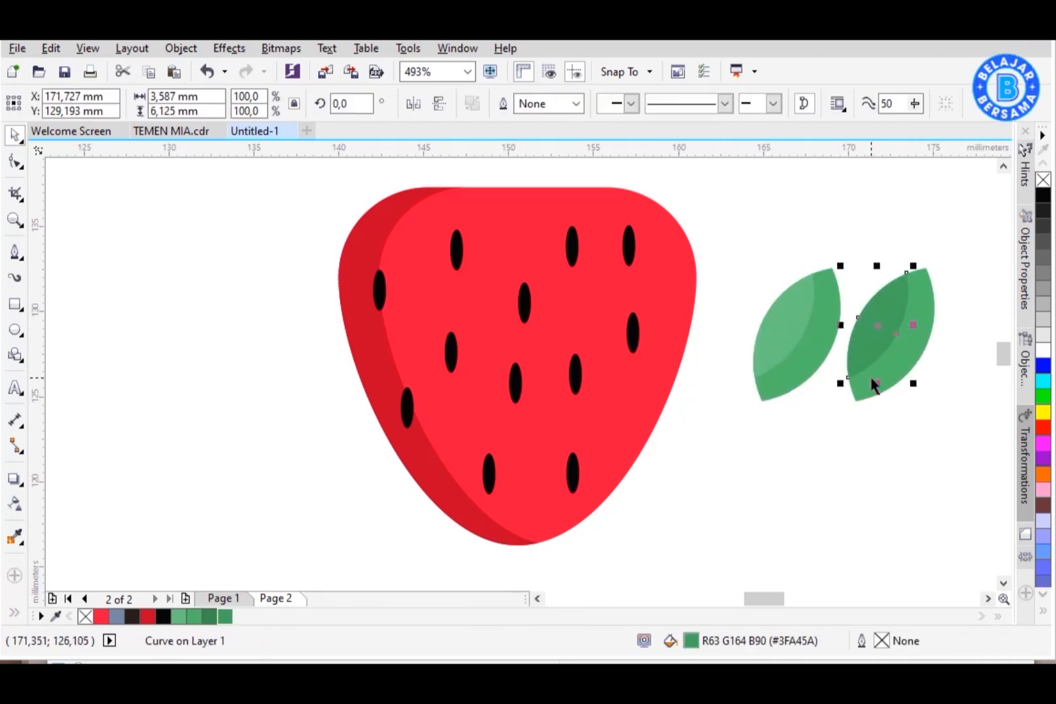
pyautogui.click(211, 617)
pyautogui.press('Escape')
pyautogui.hotkey('ctrl', 'g')
# Step: Tuck the darker leaf behind the lighter one, overlapping it and tilted to about 340 degrees
pyautogui.moveTo(895, 330); pyautogui.dragTo(888, 292)
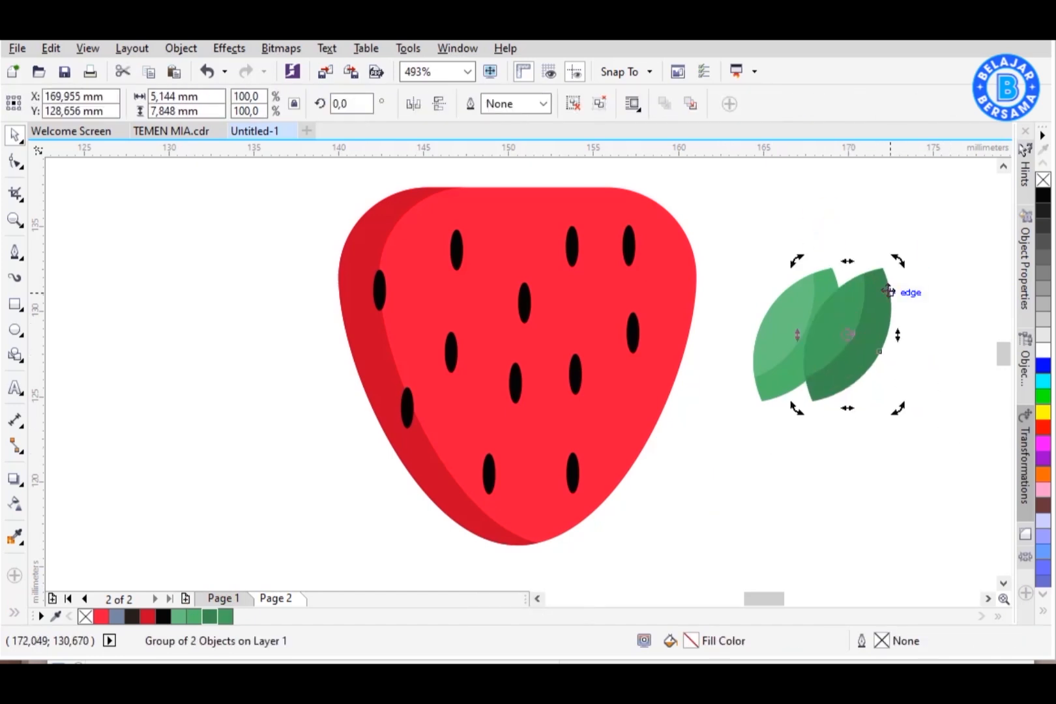
pyautogui.click(940, 274)
pyautogui.rightClick(803, 297)
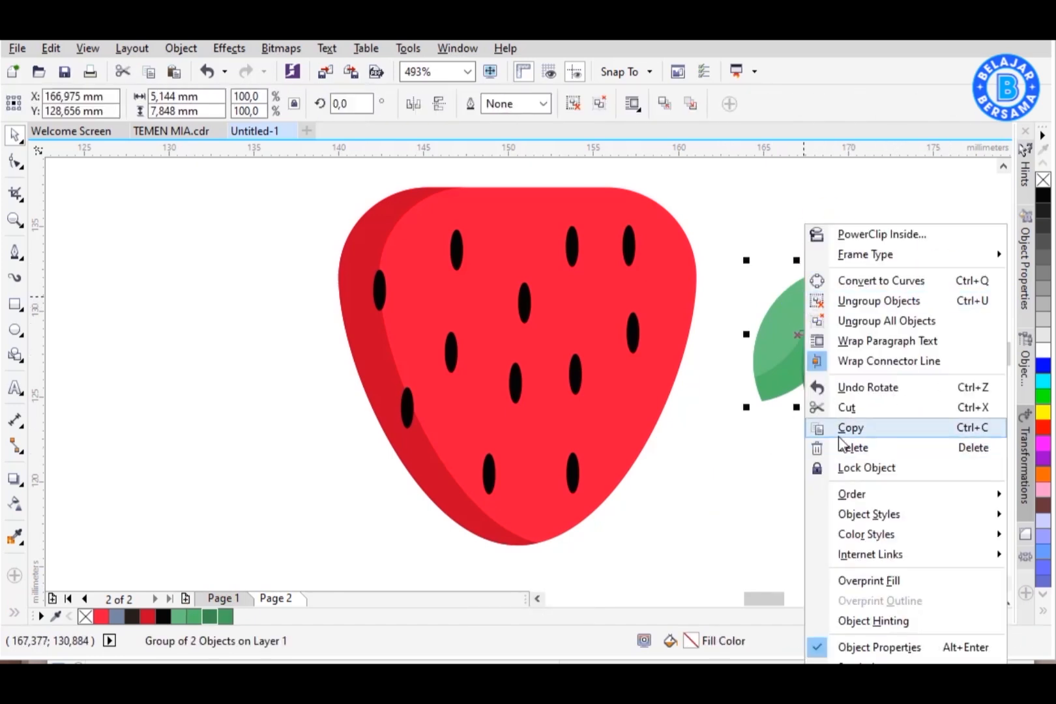
pyautogui.moveTo(851, 493)
pyautogui.click(635, 492)
pyautogui.click(880, 438)
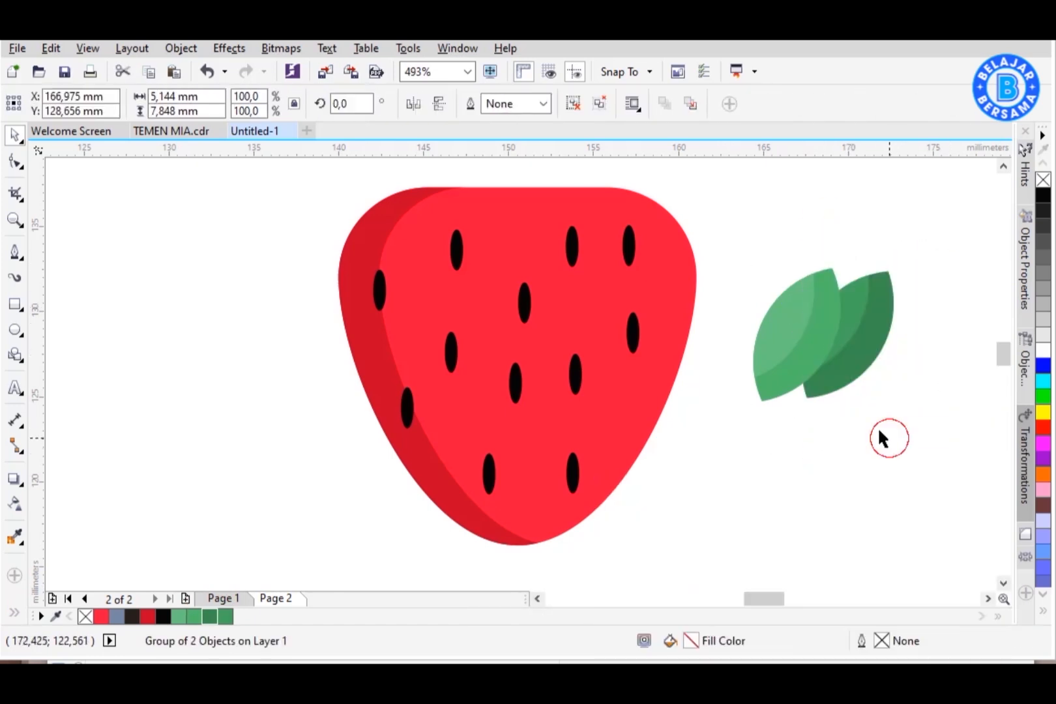
pyautogui.moveTo(900, 268); pyautogui.dragTo(880, 324)
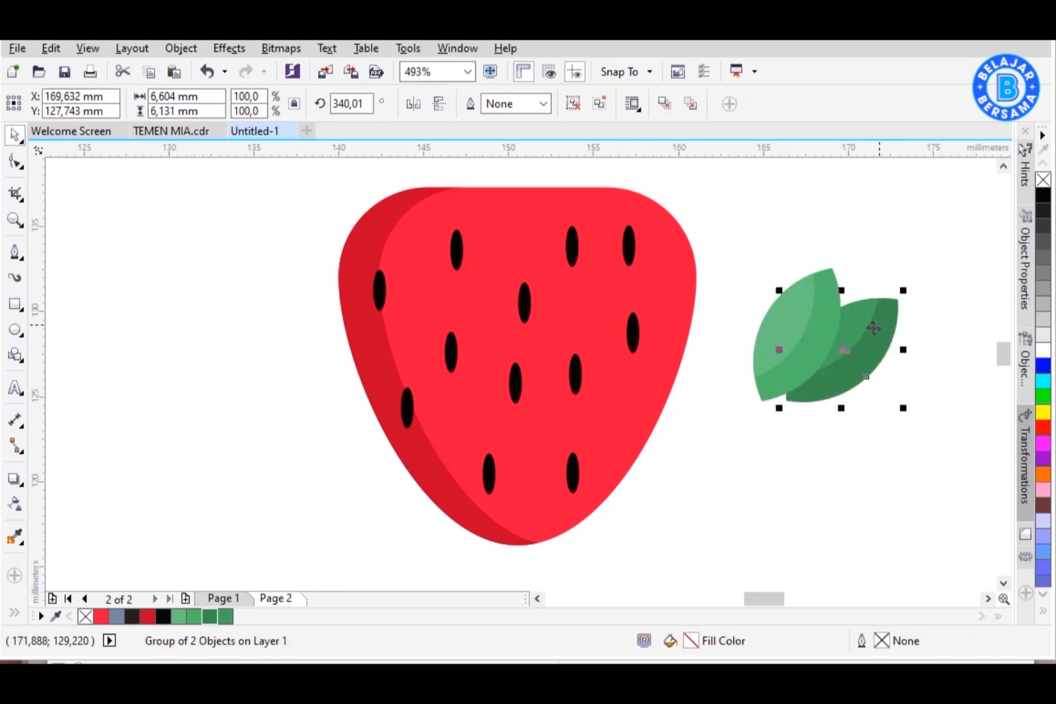
# Step: Move the leaf pair onto the top of the strawberry and send it behind the strawberry
pyautogui.click(955, 287)
pyautogui.moveTo(923, 255); pyautogui.dragTo(711, 436)
pyautogui.moveTo(1002, 352); pyautogui.dragTo(1002, 344)
pyautogui.moveTo(847, 481); pyautogui.dragTo(635, 293)
pyautogui.rightClick(638, 294)
pyautogui.moveTo(818, 493)
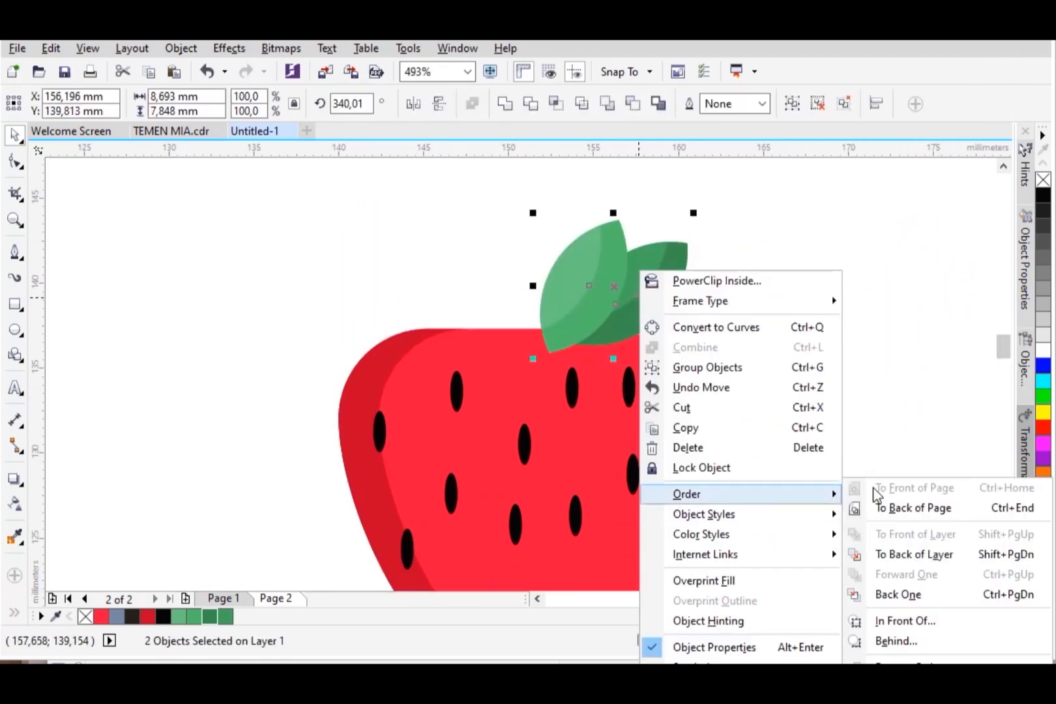
pyautogui.click(912, 554)
# Step: Place a rotated copy of the leaf pair on the left, group all four leaves and send them to the back
pyautogui.moveTo(693, 285); pyautogui.dragTo(497, 307)
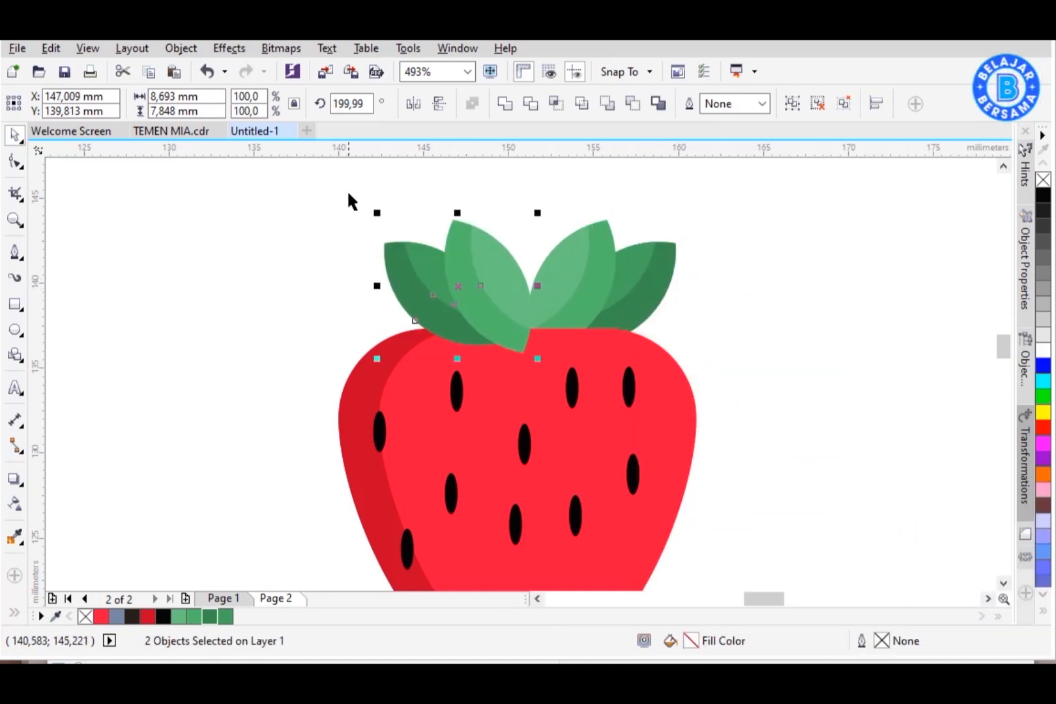
pyautogui.moveTo(349, 201); pyautogui.dragTo(726, 355)
pyautogui.click(800, 108)
pyautogui.rightClick(626, 260)
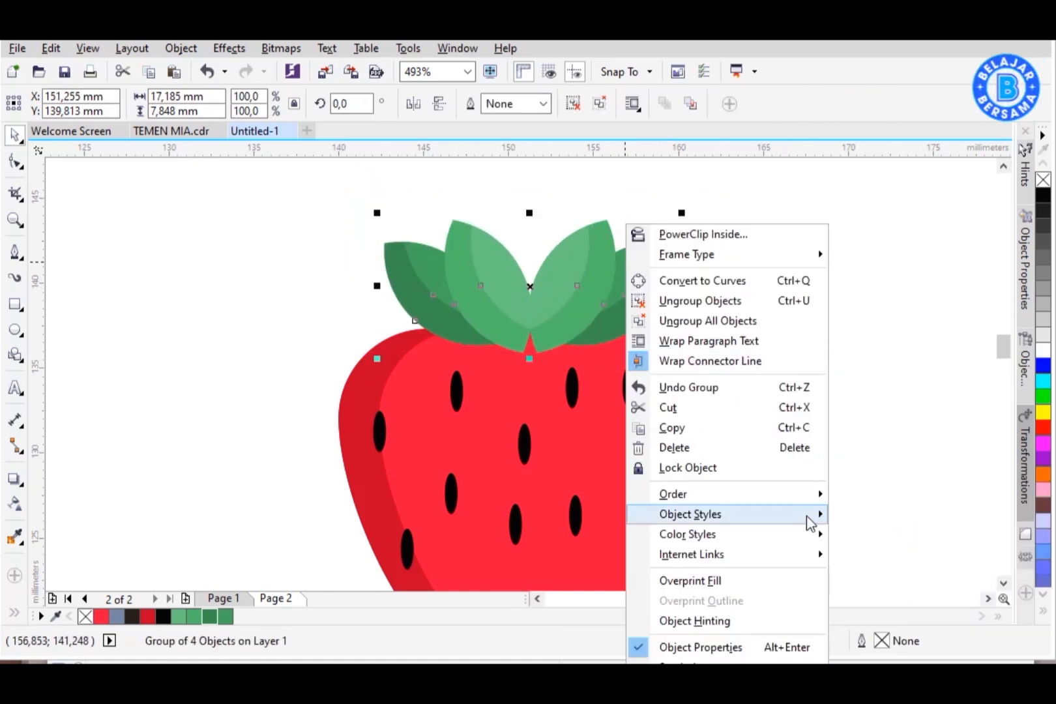
pyautogui.moveTo(808, 496)
pyautogui.click(868, 556)
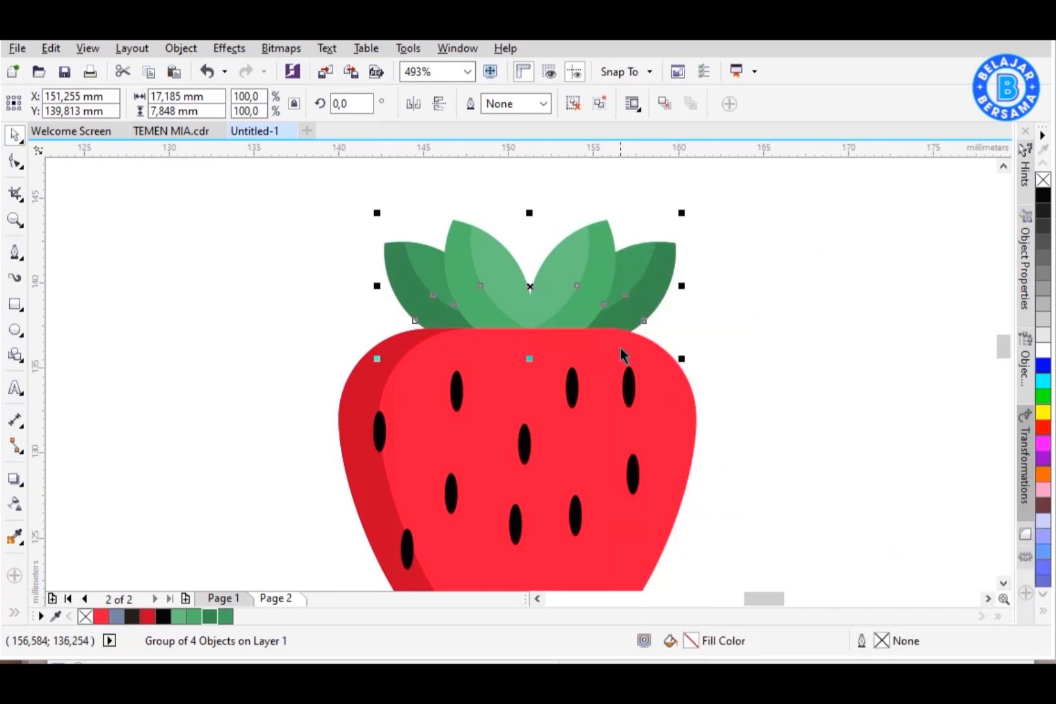
# Step: Centre the leaf group horizontally on the strawberry
pyautogui.keyDown('shift'); pyautogui.click(622, 354); pyautogui.keyUp('shift')
pyautogui.press('c')
pyautogui.click(53, 287)
# Step: Draw a thin rounded stem rectangle about 0.9 × 8.8 mm and remove its outline
pyautogui.click(16, 305)
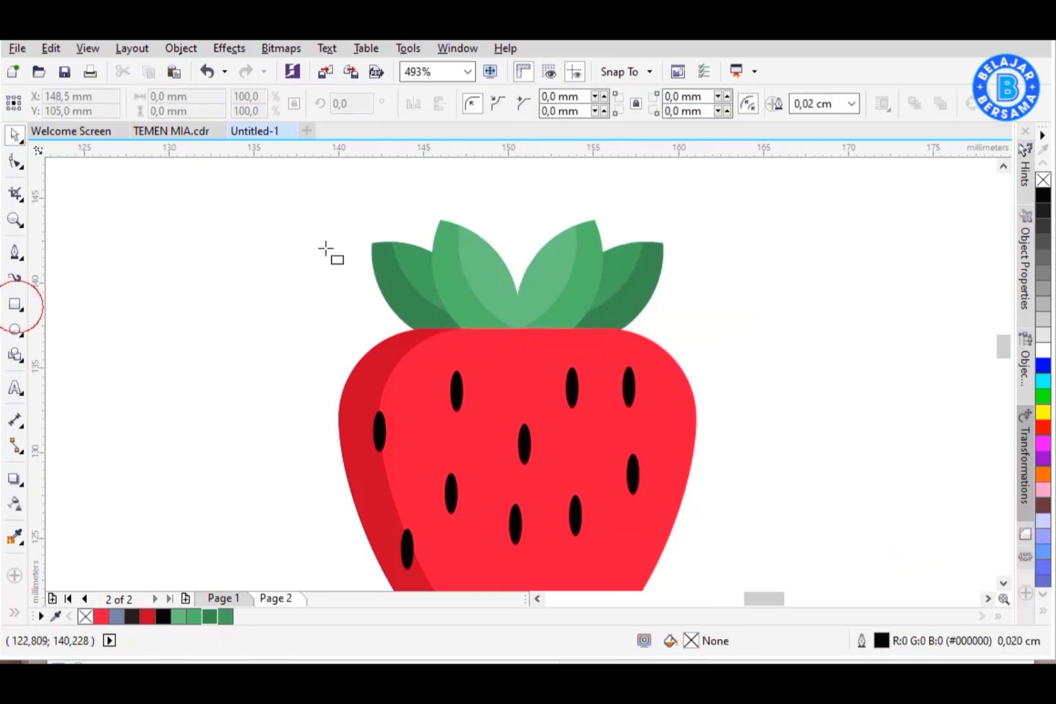
pyautogui.moveTo(750, 218)
pyautogui.mouseDown()
pyautogui.moveTo(778, 299)
pyautogui.moveTo(773, 375)
pyautogui.moveTo(767, 368)
pyautogui.mouseUp()
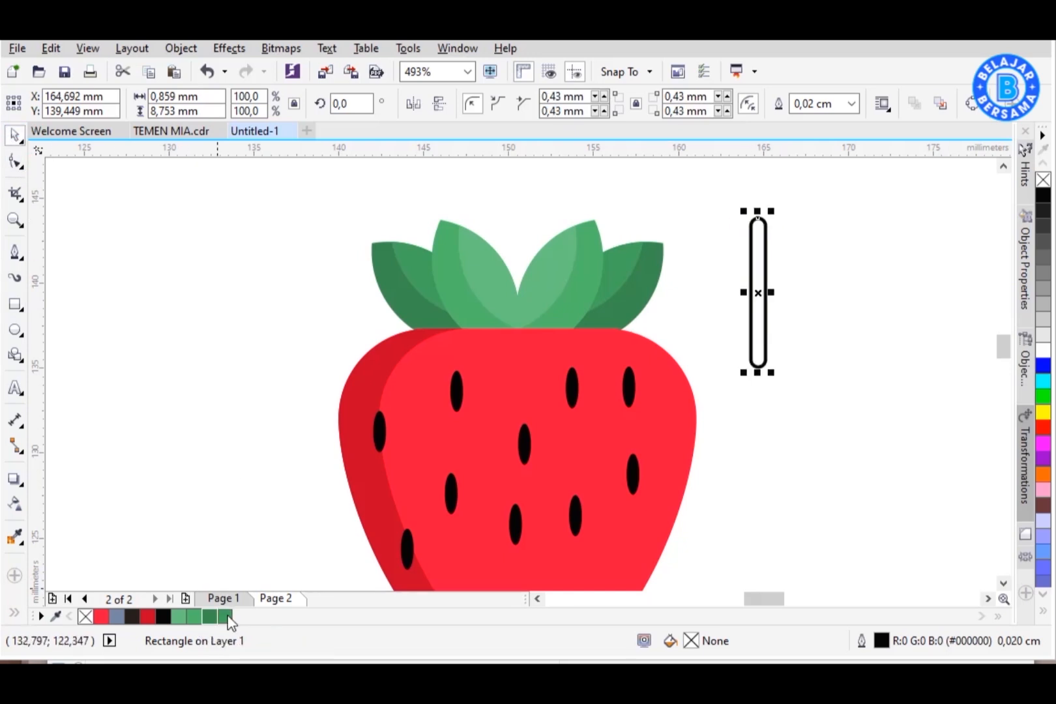
pyautogui.rightClick(85, 616)
# Step: Shrink the stem to about 78%, centre it above the strawberry and send it behind the strawberry
pyautogui.moveTo(526, 261); pyautogui.dragTo(521, 223)
pyautogui.keyDown('shift'); pyautogui.click(583, 262); pyautogui.keyUp('shift')
pyautogui.press('c')
pyautogui.click(780, 302)
pyautogui.rightClick(516, 221)
pyautogui.moveTo(683, 469)
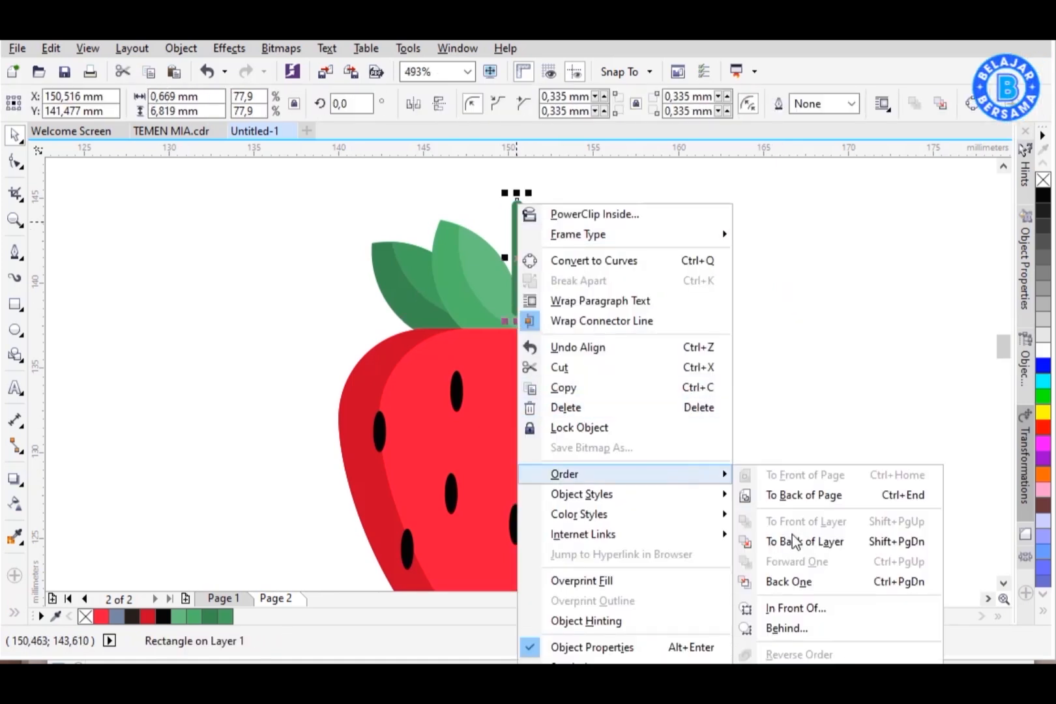
pyautogui.click(793, 541)
pyautogui.click(750, 393)
# Step: Group all strawberry parts and tilt the strawberry about 16.5 degrees
pyautogui.scroll(-1, 669, 307)
pyautogui.press('z')
pyautogui.moveTo(475, 233); pyautogui.dragTo(697, 509)
pyautogui.click(22, 137)
pyautogui.click(566, 466)
pyautogui.hotkey('ctrl', 'g')
pyautogui.click(725, 346)
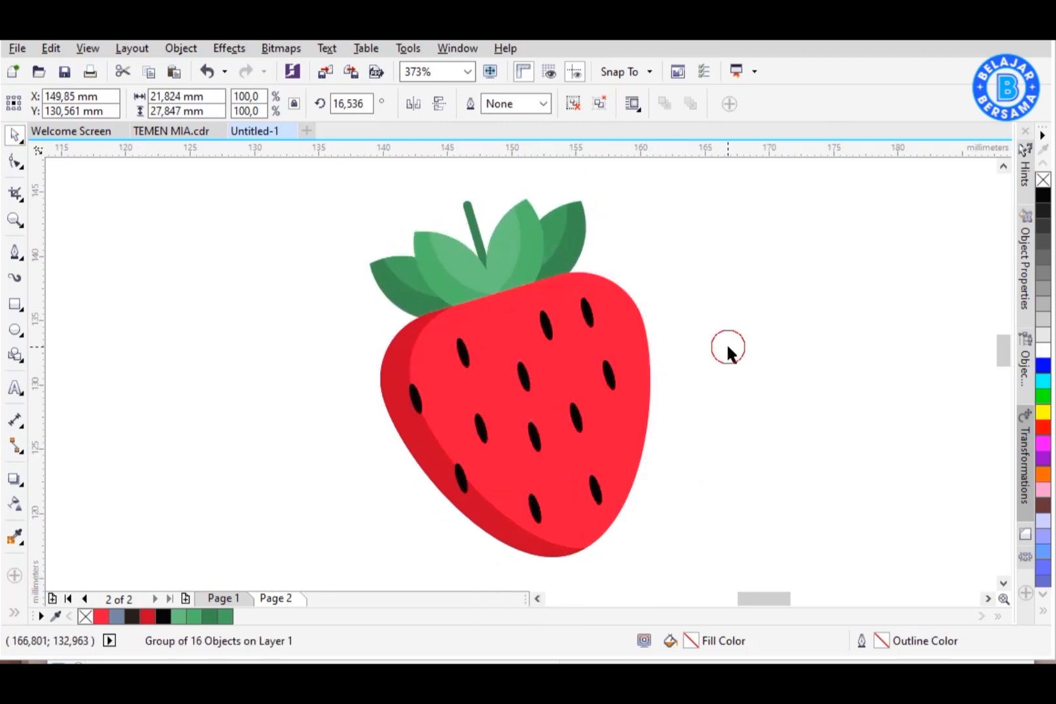
# Step: Draw a flat grey ellipse about 11.8 × 1.5 mm under the strawberry as a shadow without outline
pyautogui.scroll(-2, 602, 285)
pyautogui.click(15, 329)
pyautogui.moveTo(545, 452); pyautogui.dragTo(628, 463)
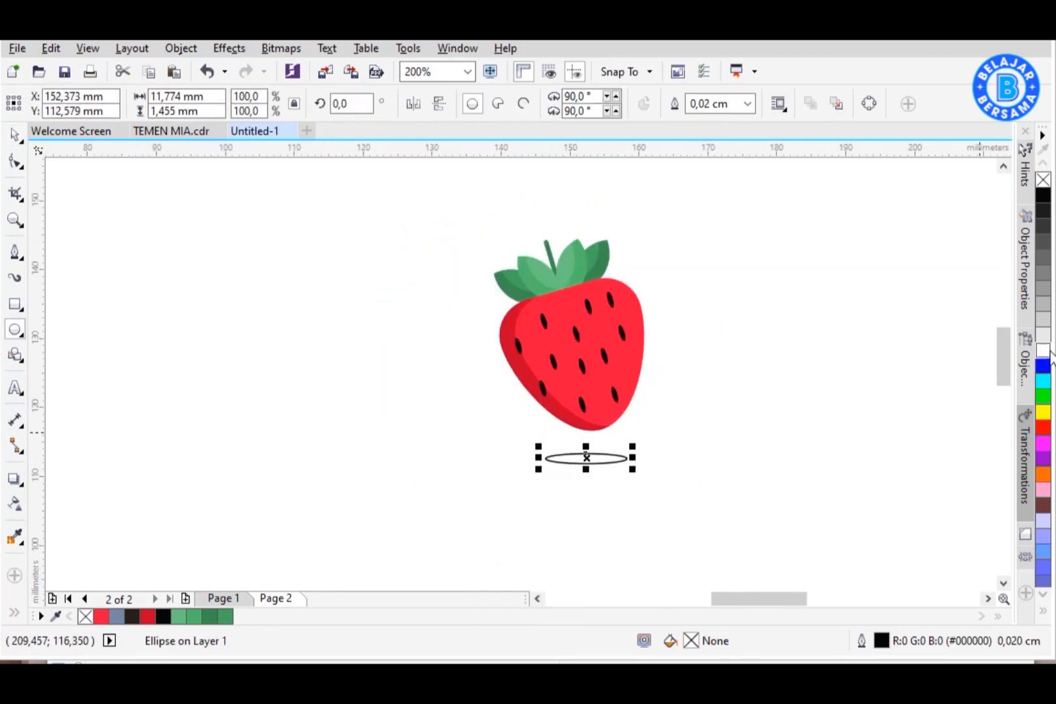
pyautogui.rightClick(1044, 180)
pyautogui.click(691, 346)
pyautogui.click(14, 137)
pyautogui.press('z')
pyautogui.moveTo(446, 197); pyautogui.dragTo(694, 498)
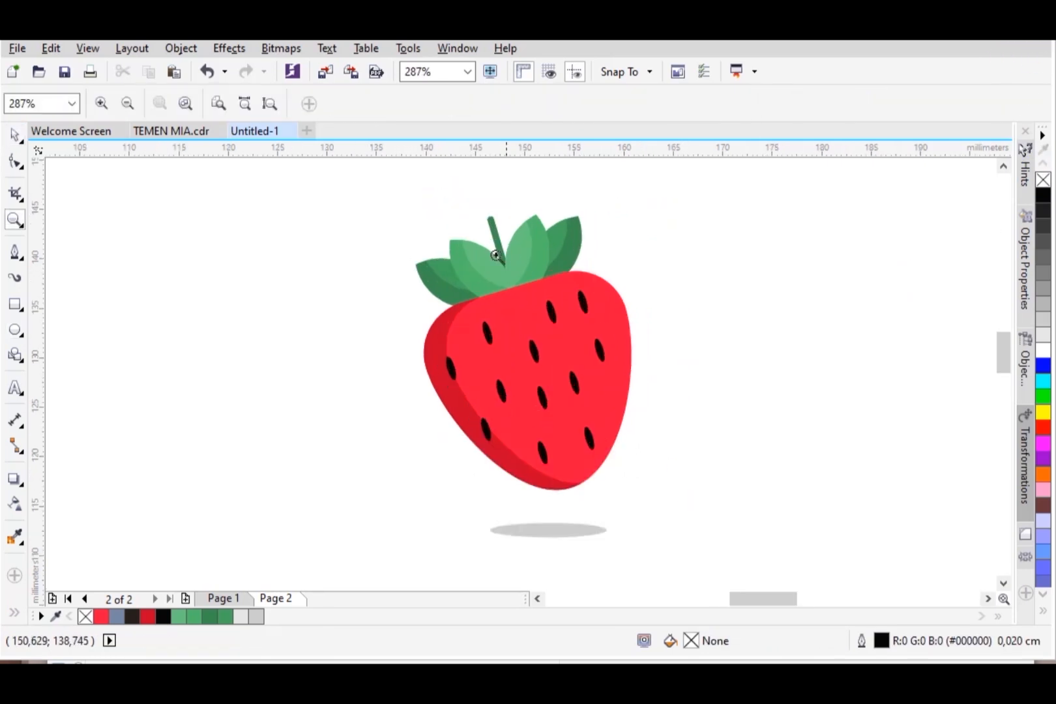
pyautogui.scroll(1, 681, 556)
pyautogui.click(14, 135)
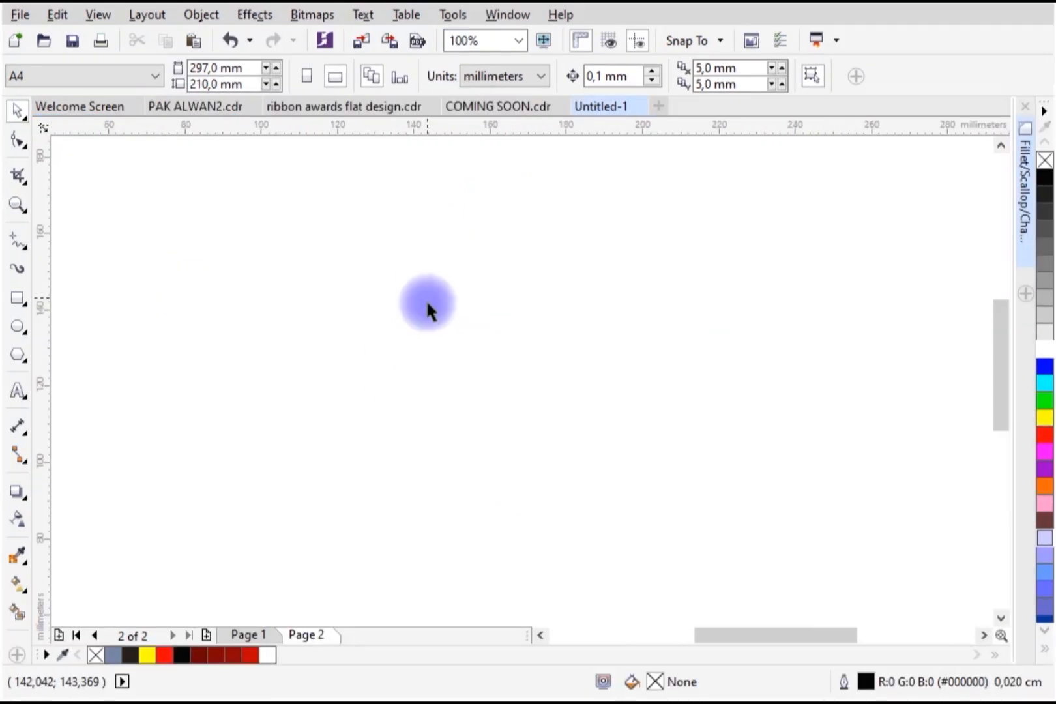
# Step: Draw a circle about 68 mm wide and two overlapping copies arranged in a triangle
pyautogui.click(18, 326)
pyautogui.click(26, 332)
pyautogui.click(95, 326)
pyautogui.moveTo(330, 226); pyautogui.dragTo(590, 437)
pyautogui.click(18, 111)
pyautogui.moveTo(393, 315); pyautogui.dragTo(530, 333)
pyautogui.rightClick(531, 333)
pyautogui.moveTo(623, 291); pyautogui.dragTo(554, 390)
pyautogui.rightClick(554, 391)
pyautogui.click(591, 264)
pyautogui.keyDown('shift'); pyautogui.click(427, 264); pyautogui.keyUp('shift')
pyautogui.click(879, 76)
pyautogui.click(642, 417)
pyautogui.keyDown('shift'); pyautogui.click(689, 340); pyautogui.keyUp('shift')
pyautogui.press('c')
pyautogui.click(841, 409)
pyautogui.moveTo(623, 399); pyautogui.dragTo(622, 404)
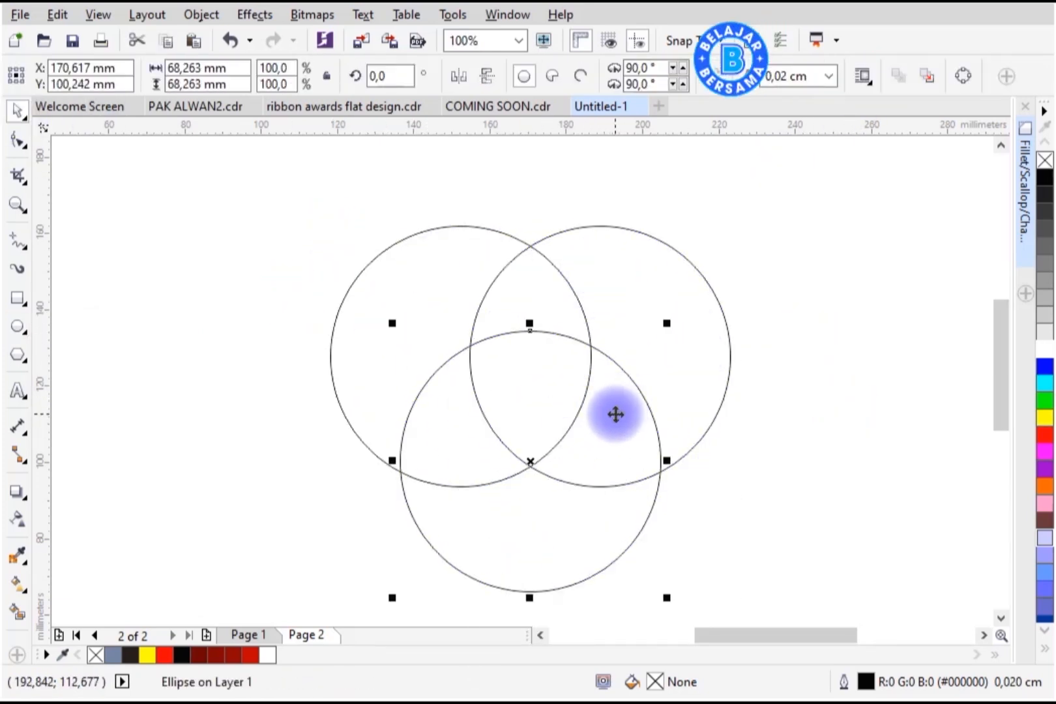
# Step: Smart Fill the region where all three circles overlap and delete the circles
pyautogui.click(15, 614)
pyautogui.click(538, 401)
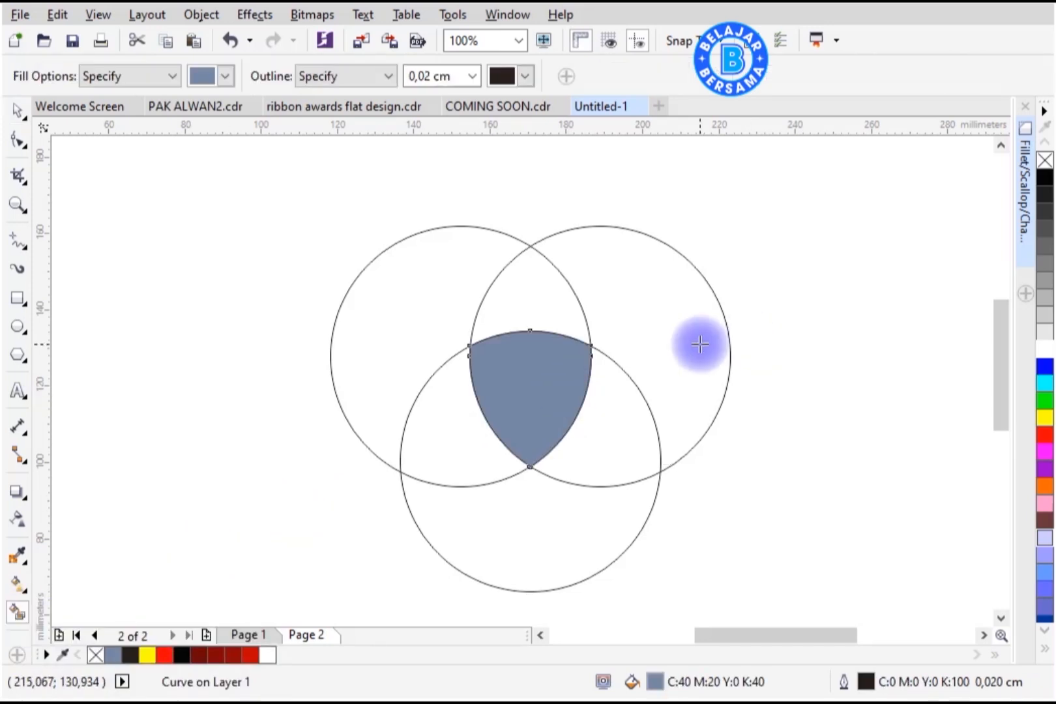
pyautogui.press('space')
pyautogui.click(701, 347)
pyautogui.press('Delete')
# Step: Straighten the shape's upper segments and raise the top node to form a pointed shield top
pyautogui.click(528, 372)
pyautogui.press('z')
pyautogui.moveTo(420, 287); pyautogui.dragTo(584, 450)
pyautogui.click(17, 111)
pyautogui.moveTo(662, 225); pyautogui.dragTo(705, 187)
pyautogui.click(17, 140)
pyautogui.moveTo(283, 165); pyautogui.dragTo(731, 616)
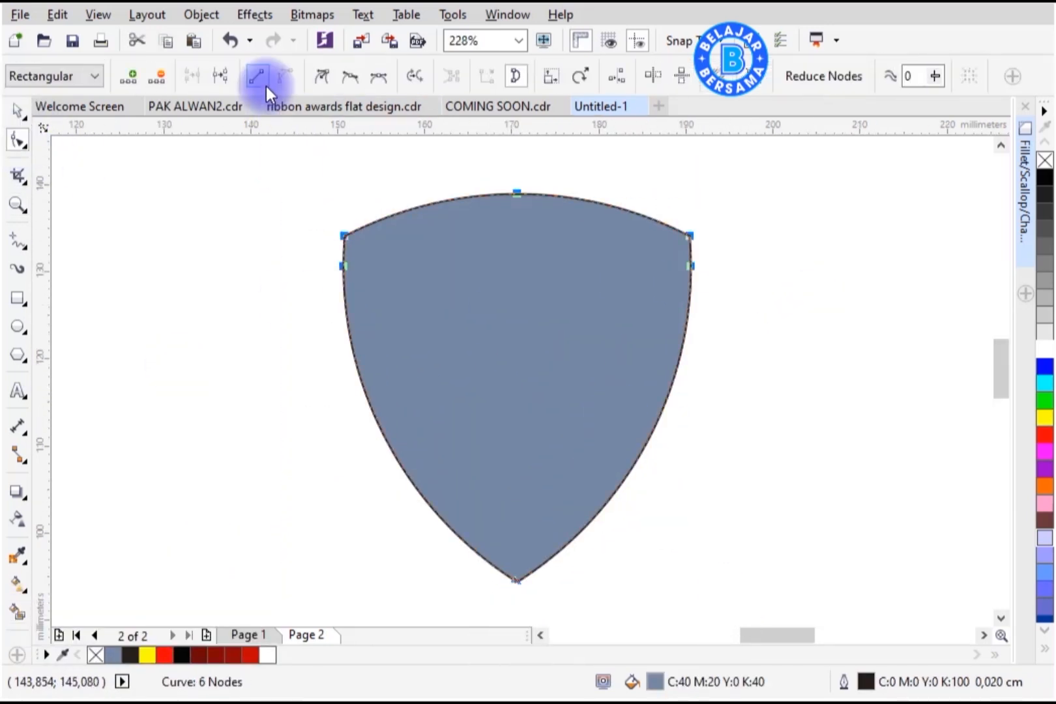
pyautogui.click(322, 77)
pyautogui.moveTo(478, 176); pyautogui.dragTo(524, 210)
pyautogui.click(255, 78)
pyautogui.moveTo(327, 219); pyautogui.dragTo(365, 244)
pyautogui.click(255, 77)
pyautogui.moveTo(518, 197); pyautogui.dragTo(517, 176)
# Step: Scale the shield to 132%, about 41.9 × 48.9 mm
pyautogui.click(18, 111)
pyautogui.click(195, 208)
pyautogui.click(600, 372)
pyautogui.moveTo(698, 169); pyautogui.dragTo(705, 159)
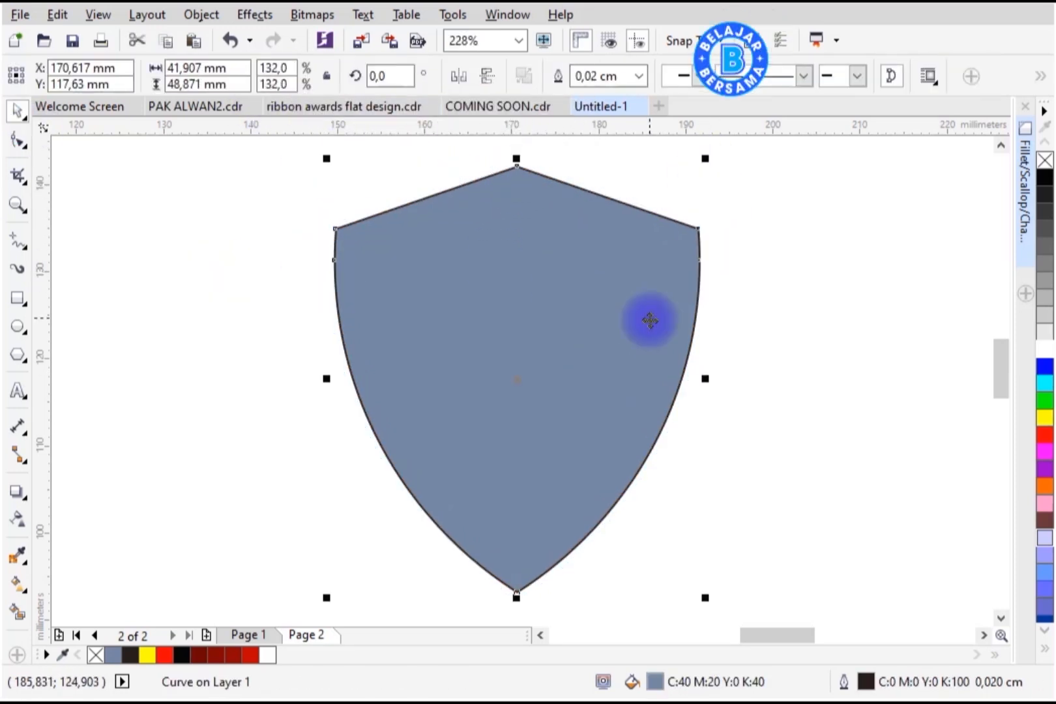
# Step: Add an outside contour about 2.5 mm wide around the shield and break the contour group apart
pyautogui.click(27, 498)
pyautogui.click(90, 512)
pyautogui.moveTo(688, 243); pyautogui.dragTo(715, 229)
pyautogui.rightClick(712, 223)
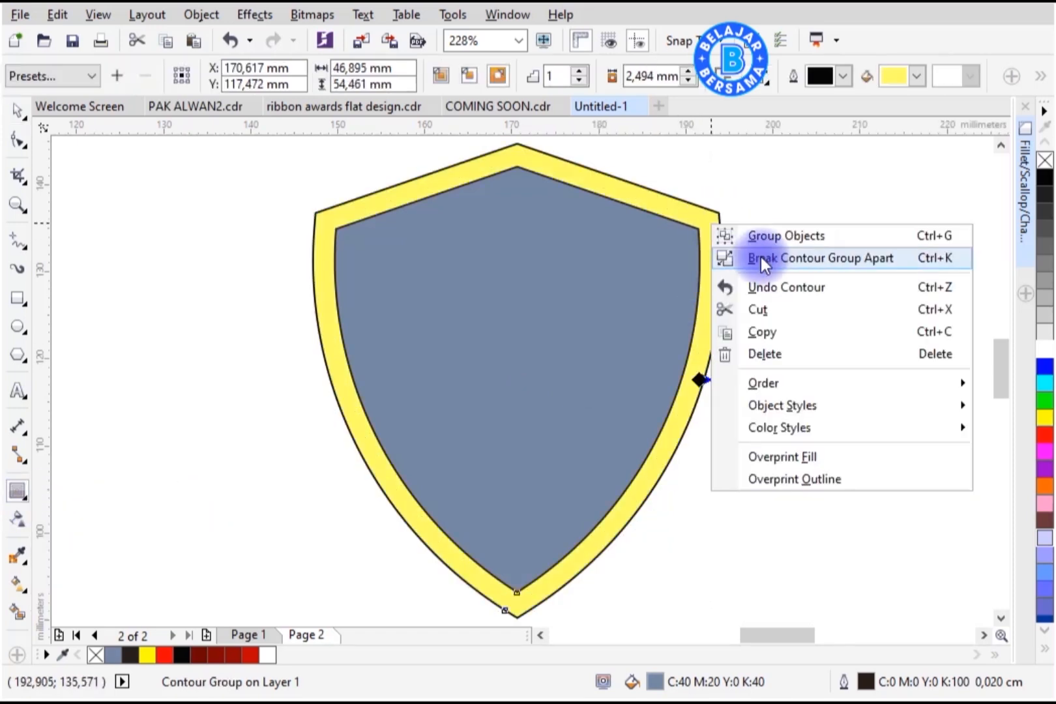
pyautogui.click(761, 257)
# Step: Remove the outline from the contour ring and fill it yellow
pyautogui.press('space')
pyautogui.click(715, 226)
pyautogui.rightClick(1044, 161)
pyautogui.click(717, 242)
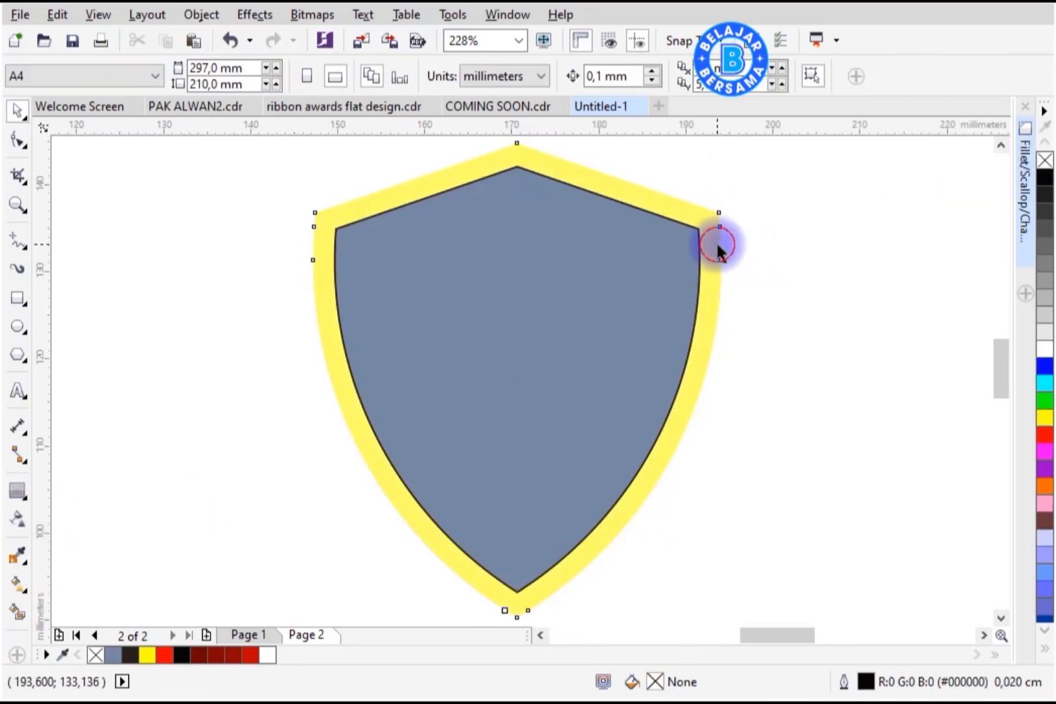
pyautogui.click(149, 655)
# Step: Apply a diagonal linear fountain fill to the ring running from yellow to orange
pyautogui.click(26, 590)
pyautogui.click(71, 587)
pyautogui.moveTo(404, 521); pyautogui.dragTo(663, 211)
pyautogui.click(718, 194)
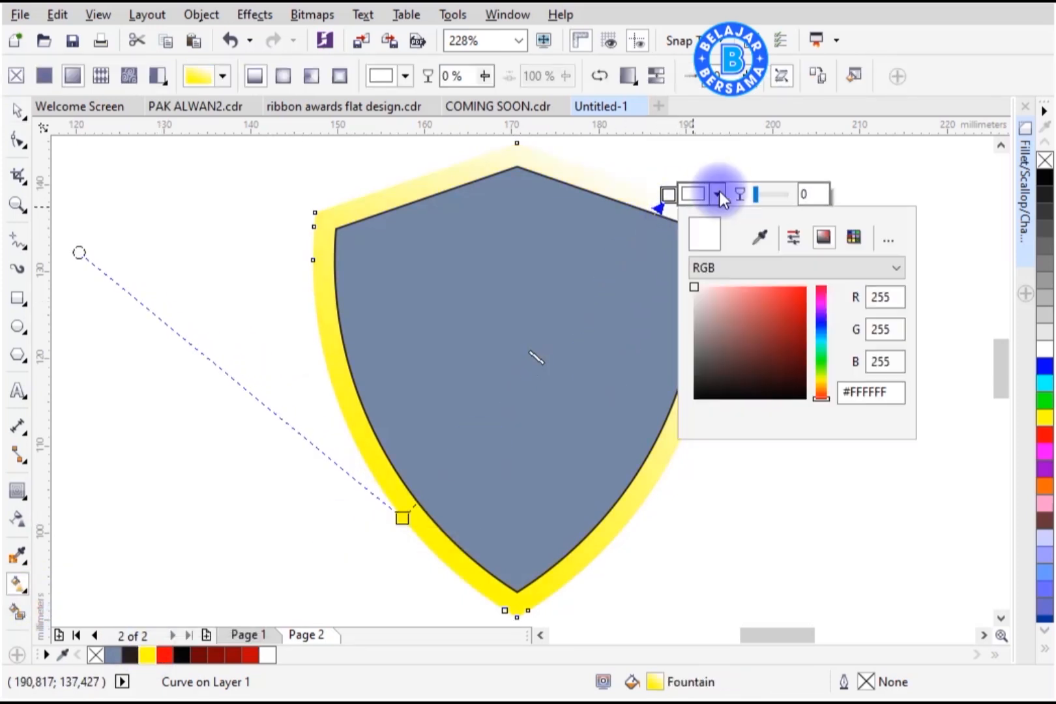
pyautogui.click(822, 387)
pyautogui.moveTo(801, 293); pyautogui.dragTo(827, 262)
pyautogui.click(807, 297)
# Step: Set the gradient's starting colour to orange #E99700
pyautogui.click(402, 518)
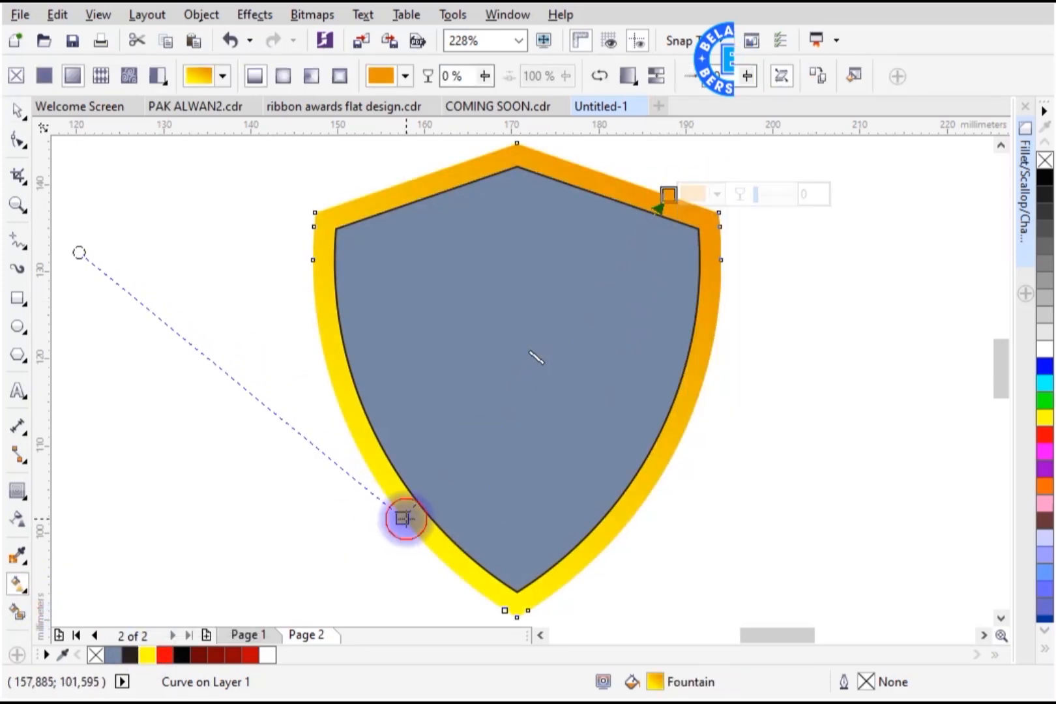
pyautogui.click(451, 518)
pyautogui.click(494, 305)
pyautogui.click(636, 184)
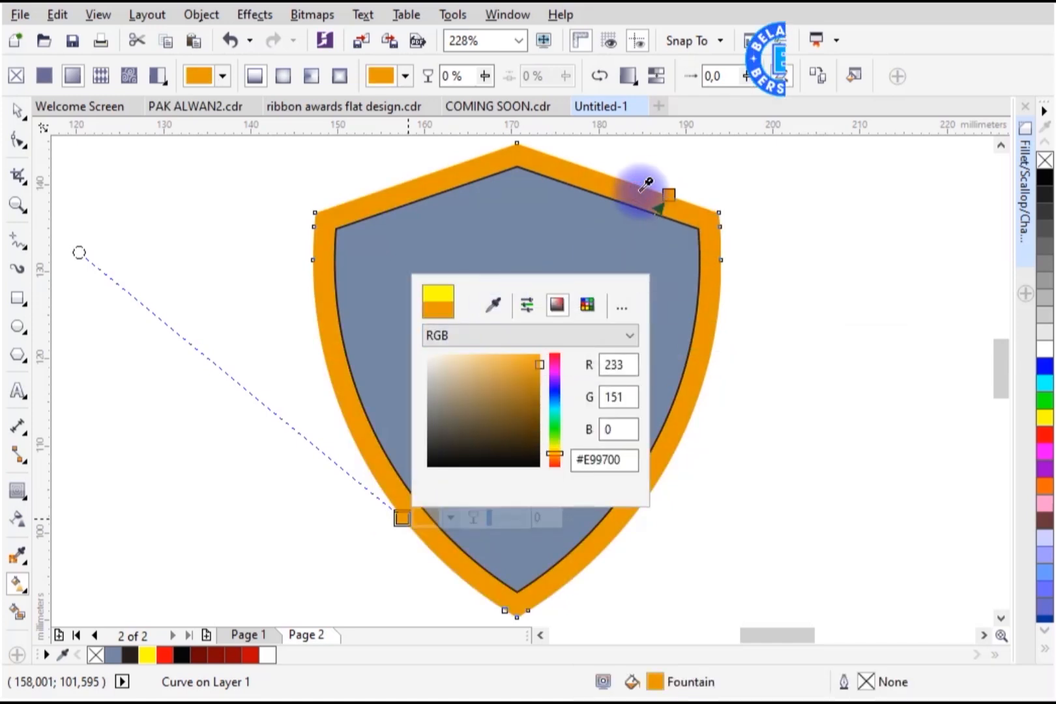
pyautogui.click(543, 377)
# Step: Add extra colour nodes along the gradient and set one to #E9AF00
pyautogui.doubleClick(530, 363)
pyautogui.doubleClick(465, 441)
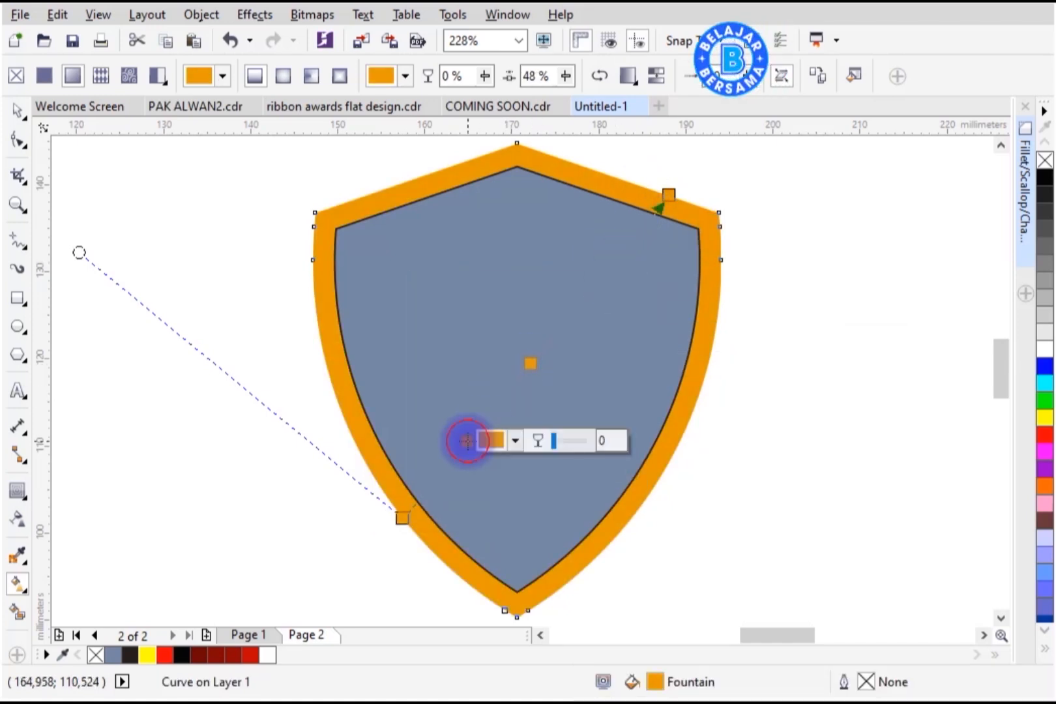
pyautogui.doubleClick(592, 289)
pyautogui.click(639, 288)
pyautogui.click(744, 481)
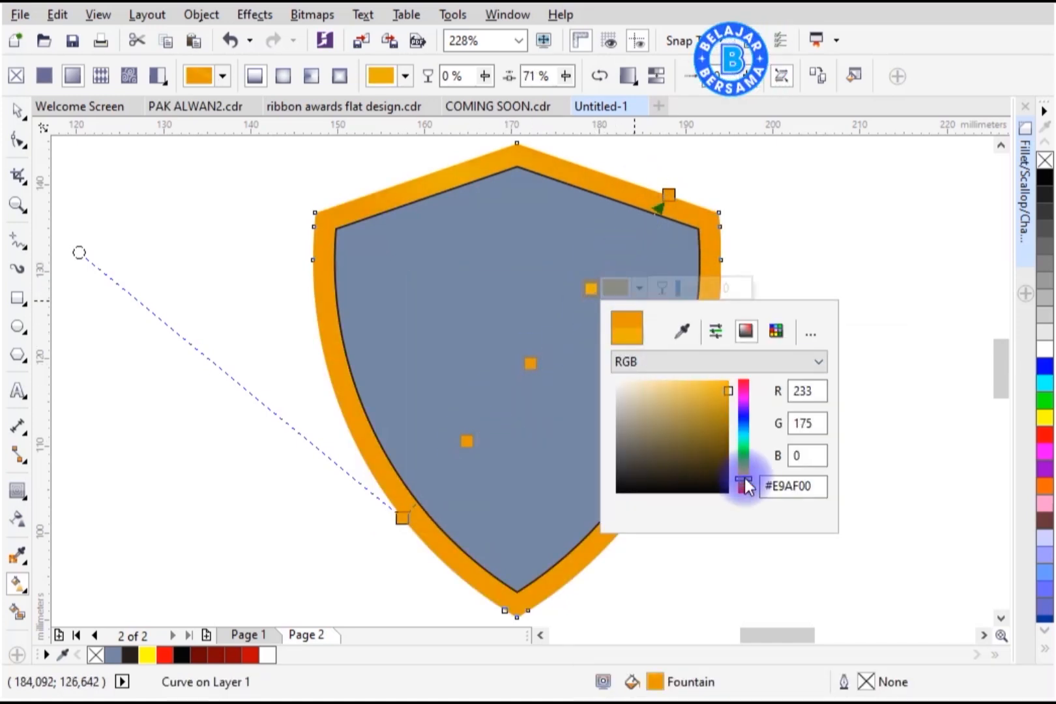
pyautogui.click(725, 381)
# Step: Set the lower middle gradient node's colour to bright yellow #FFF312
pyautogui.click(467, 441)
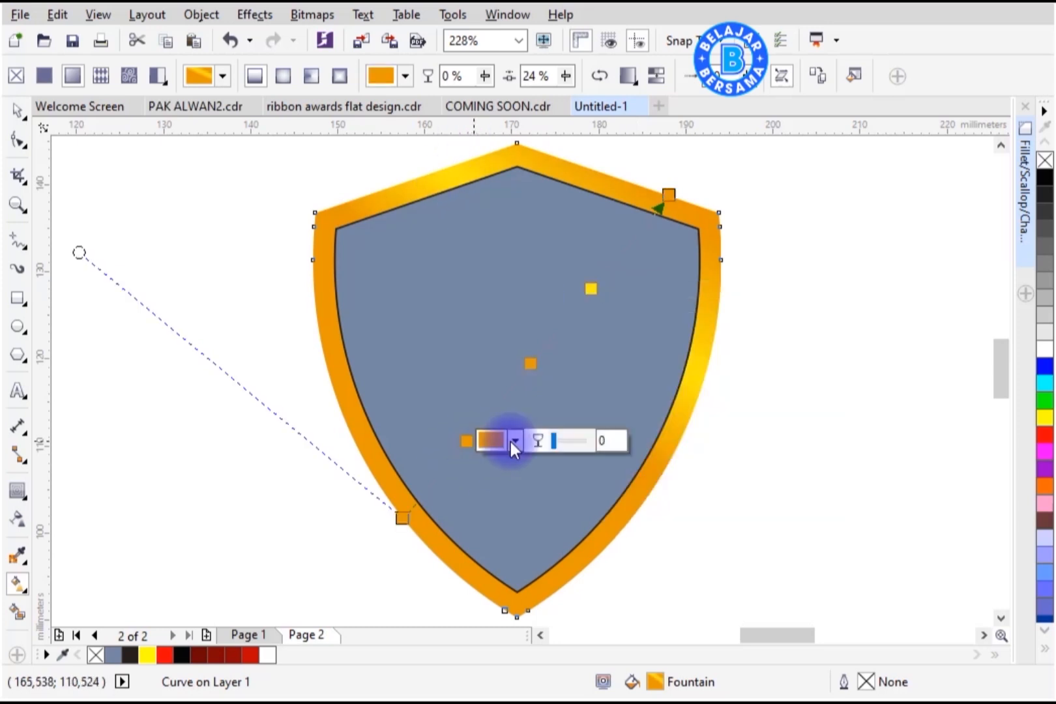
pyautogui.click(515, 440)
pyautogui.click(619, 630)
pyautogui.click(603, 543)
pyautogui.moveTo(619, 631); pyautogui.dragTo(619, 627)
pyautogui.click(604, 540)
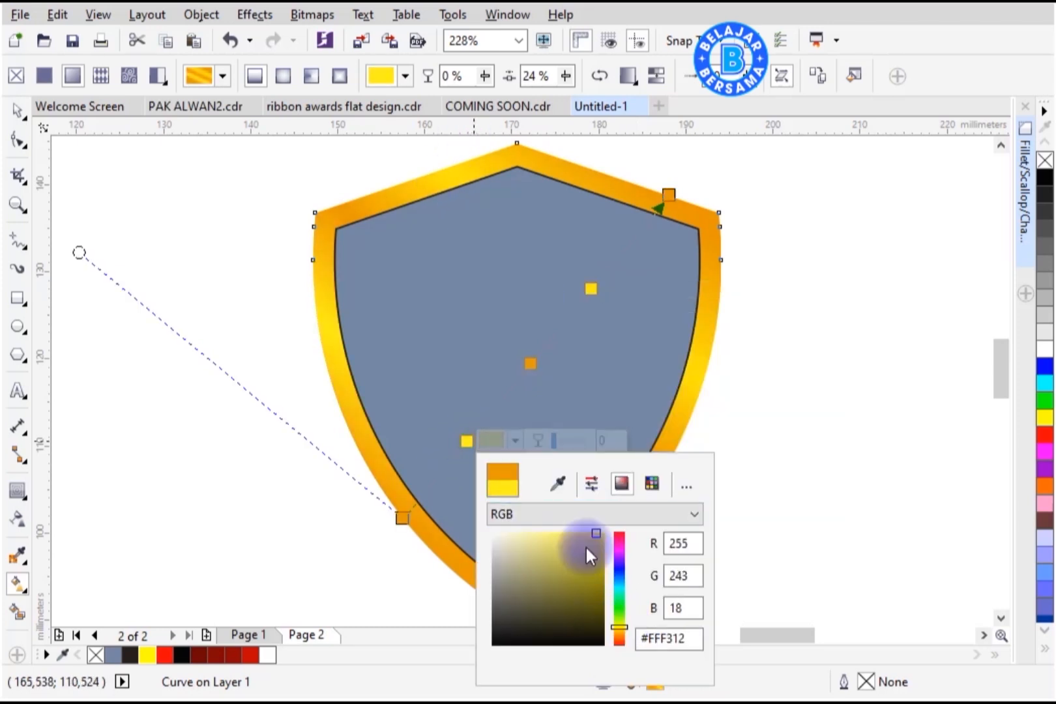
pyautogui.click(19, 112)
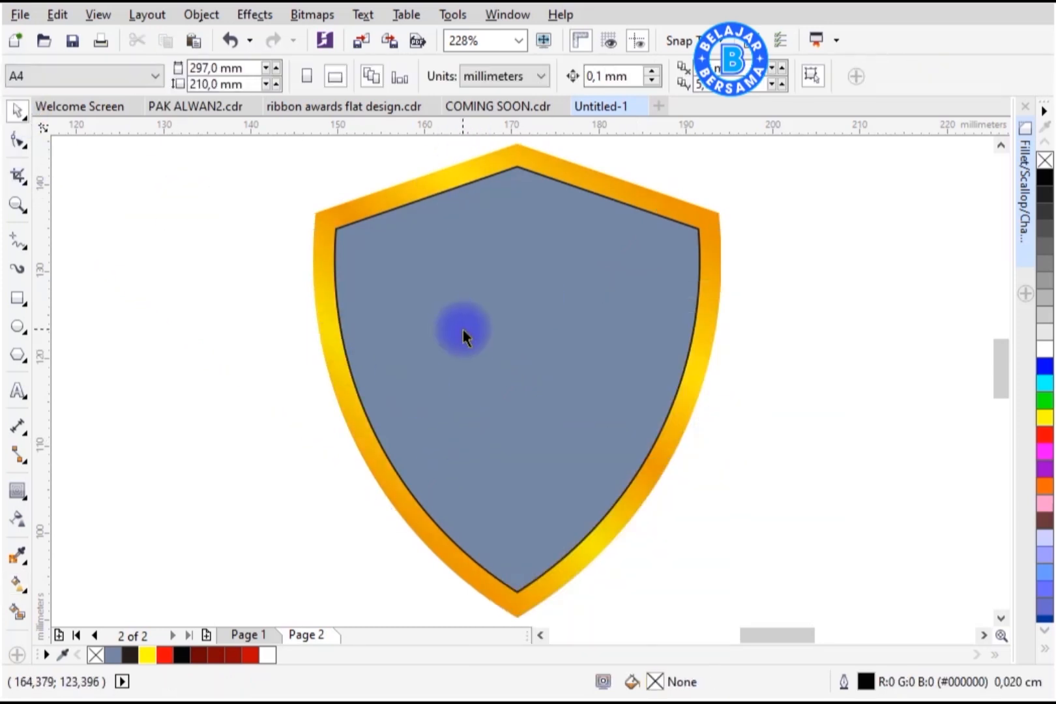
# Step: Fill the inner shield red and remove its outline
pyautogui.click(464, 337)
pyautogui.click(164, 654)
pyautogui.rightClick(96, 657)
# Step: Add an outside contour about 0.77 mm around the red shield and break the contour group apart
pyautogui.click(695, 223)
pyautogui.click(17, 490)
pyautogui.click(99, 511)
pyautogui.scroll(2, 711, 215)
pyautogui.moveTo(689, 246); pyautogui.dragTo(731, 229)
pyautogui.rightClick(717, 466)
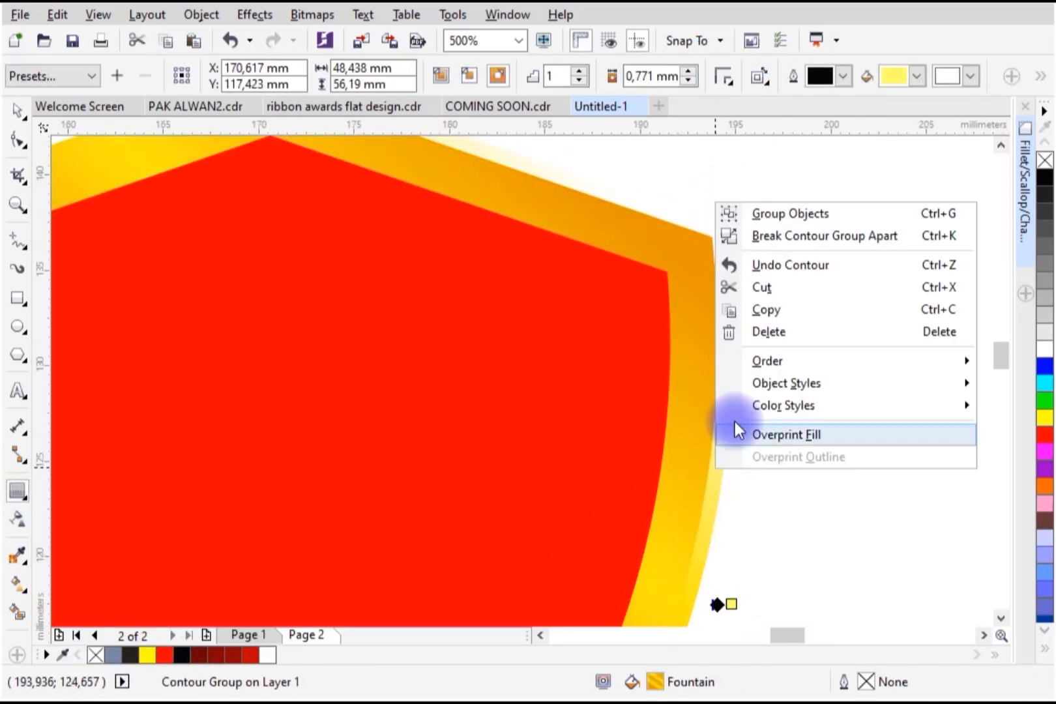
pyautogui.click(757, 234)
pyautogui.scroll(-2, 732, 324)
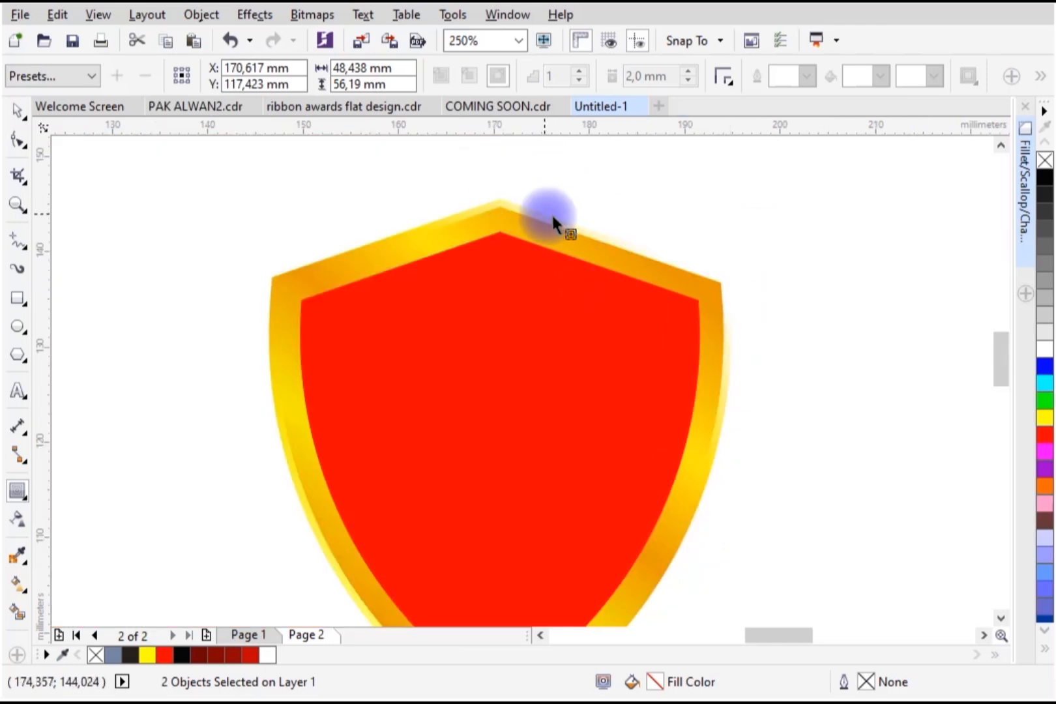
# Step: Copy the gold gradient fill from the shield rim onto the outer contour shape
pyautogui.click(19, 584)
pyautogui.click(820, 75)
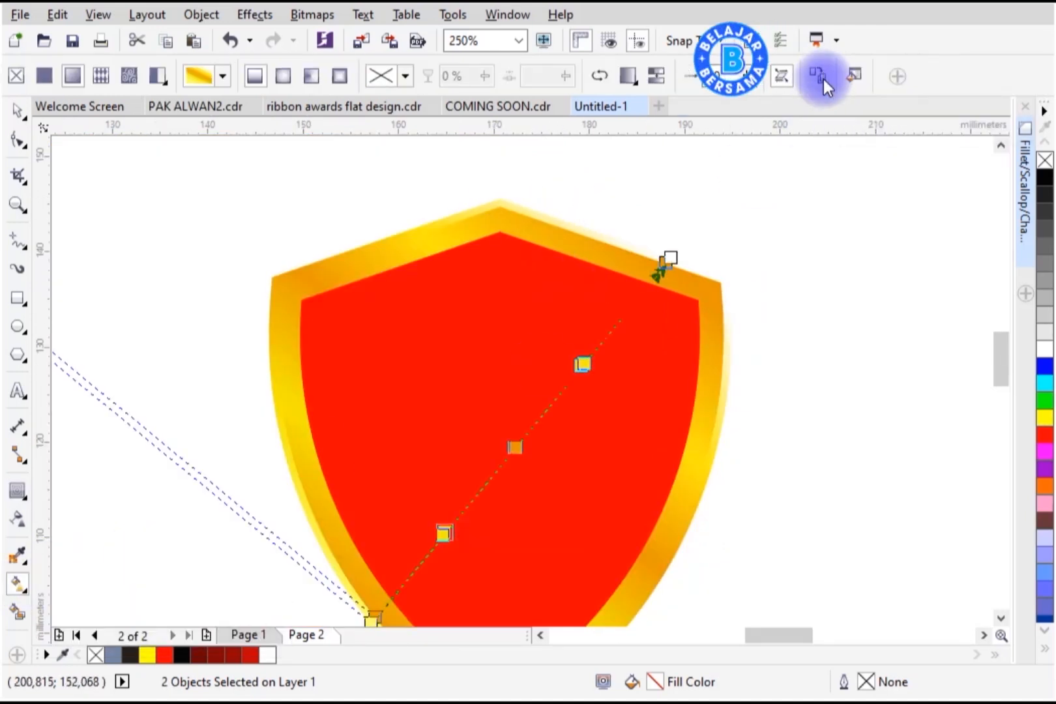
pyautogui.click(606, 247)
pyautogui.click(658, 381)
pyautogui.click(18, 108)
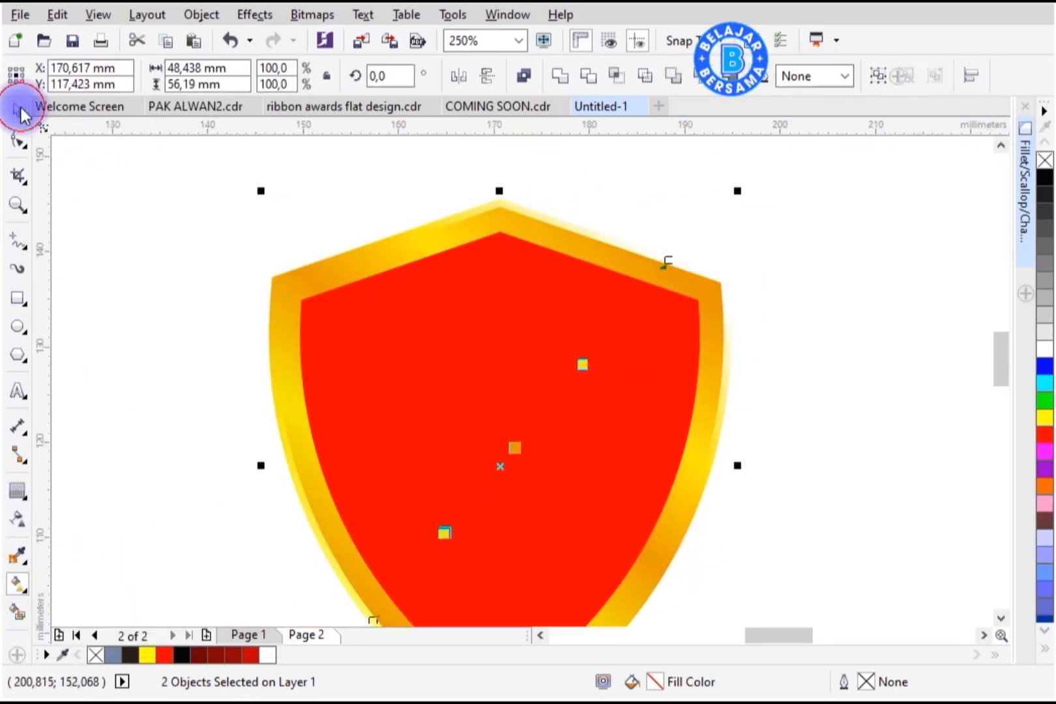
pyautogui.click(551, 223)
pyautogui.click(306, 465)
pyautogui.hotkey('ctrl', 'z')
pyautogui.click(20, 584)
pyautogui.click(818, 76)
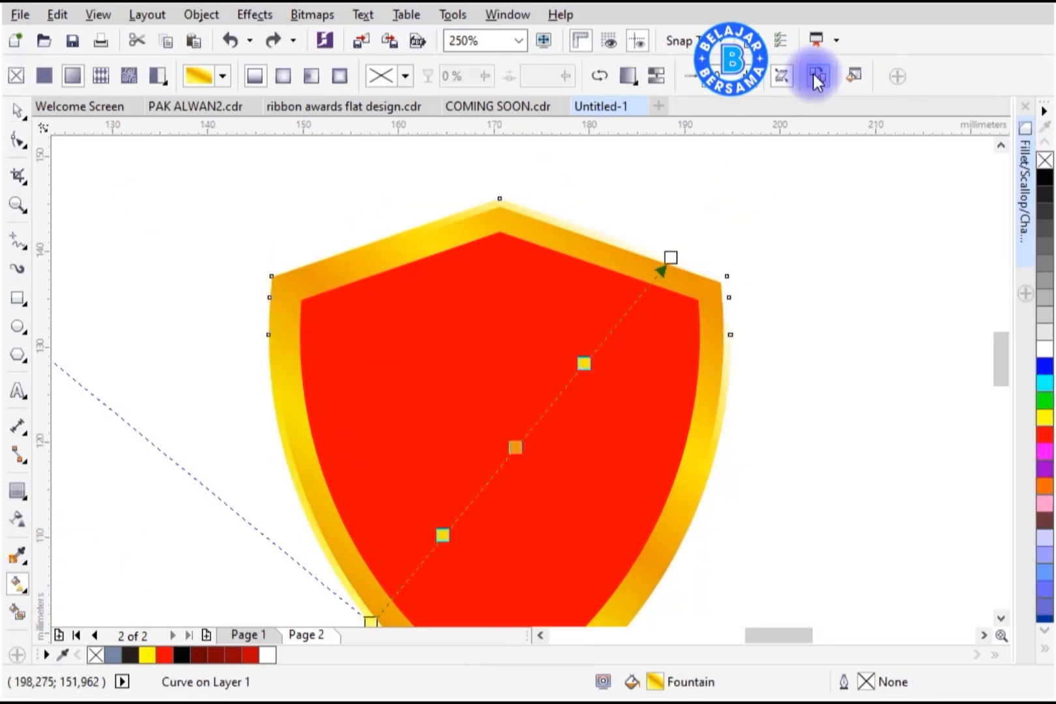
pyautogui.click(457, 239)
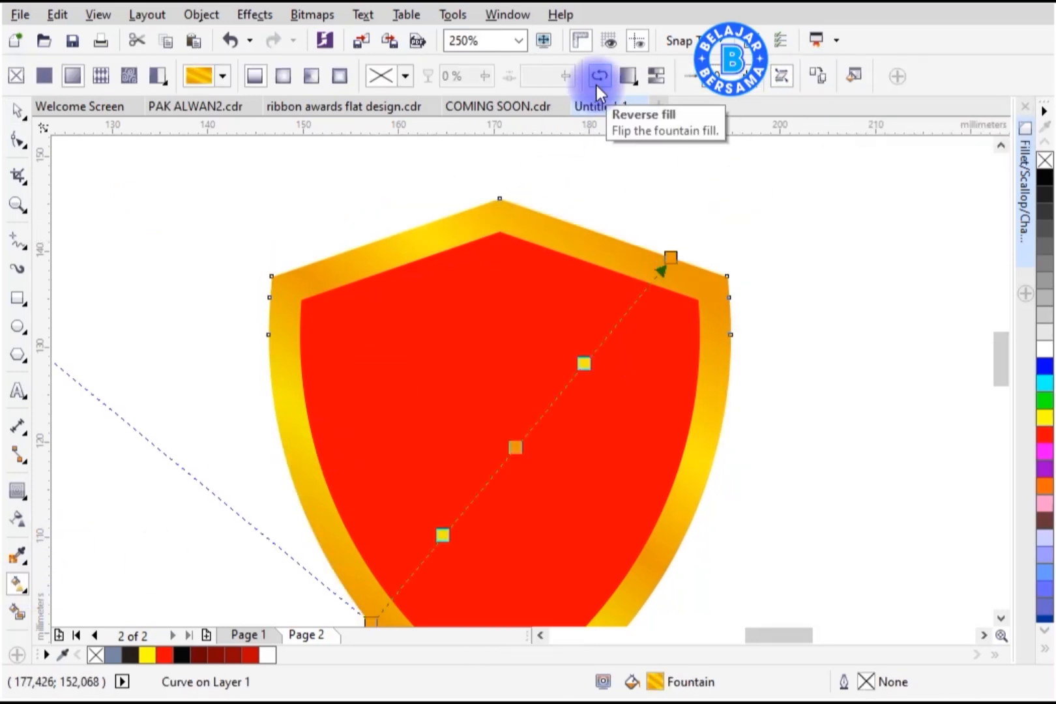
# Step: Reorient the outer contour's gradient diagonally by repositioning its start and end handles
pyautogui.moveTo(671, 256); pyautogui.dragTo(592, 200)
pyautogui.scroll(-2, 479, 280)
pyautogui.moveTo(424, 446); pyautogui.dragTo(437, 490)
pyautogui.moveTo(535, 236); pyautogui.dragTo(537, 225)
pyautogui.click(589, 222)
pyautogui.moveTo(678, 324); pyautogui.dragTo(681, 344)
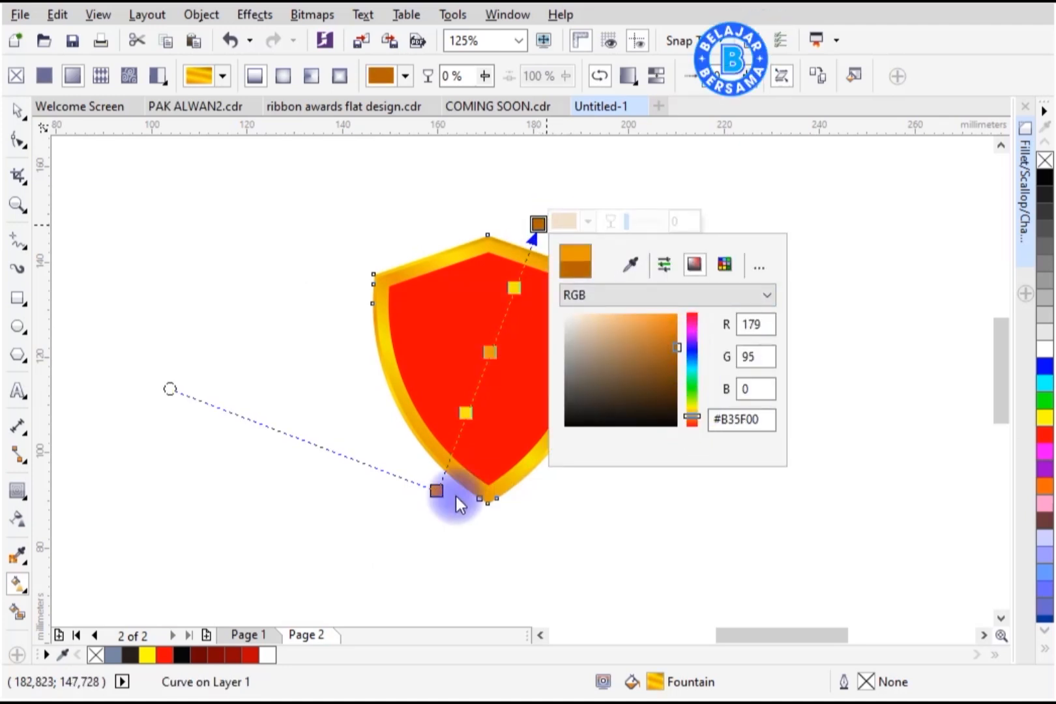
# Step: Darken the outer contour gradient's end node to #B35F00 and fine-tune the handle positions
pyautogui.click(439, 492)
pyautogui.click(486, 491)
pyautogui.moveTo(573, 343); pyautogui.dragTo(574, 354)
pyautogui.click(492, 532)
pyautogui.moveTo(437, 490); pyautogui.dragTo(415, 481)
pyautogui.moveTo(539, 224); pyautogui.dragTo(548, 241)
pyautogui.moveTo(415, 480); pyautogui.dragTo(432, 457)
pyautogui.click(638, 400)
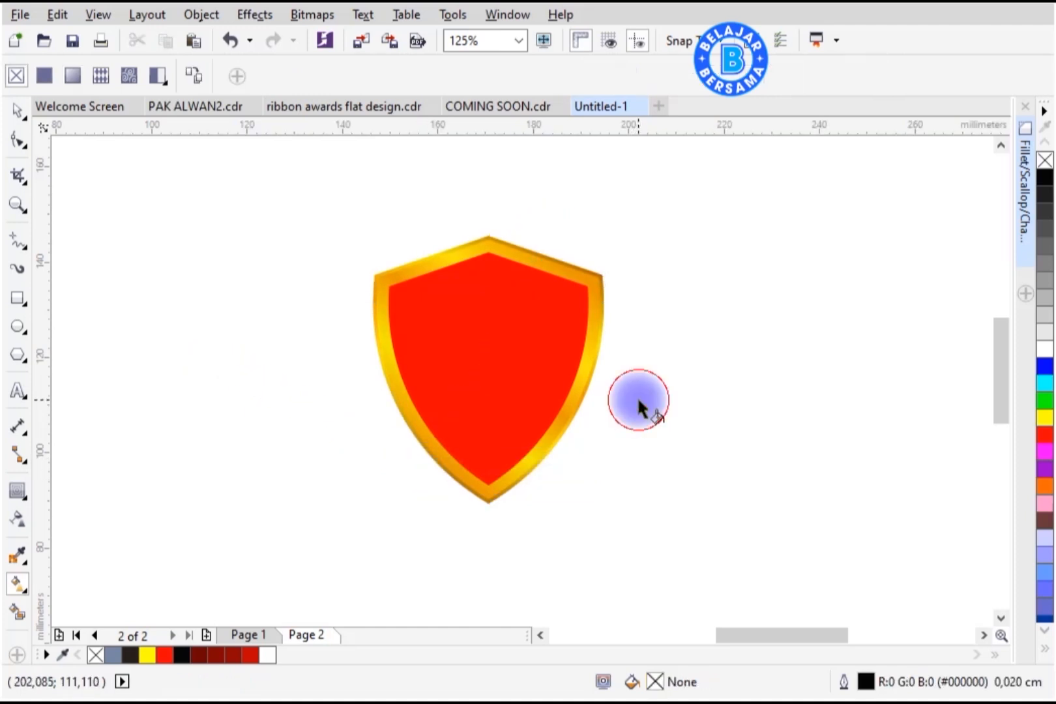
# Step: Apply a 2×2 mesh fill to the red inner shield and set its top node to deeper red R222 G0 B0
pyautogui.press('z')
pyautogui.moveTo(334, 206); pyautogui.dragTo(626, 521)
pyautogui.click(18, 111)
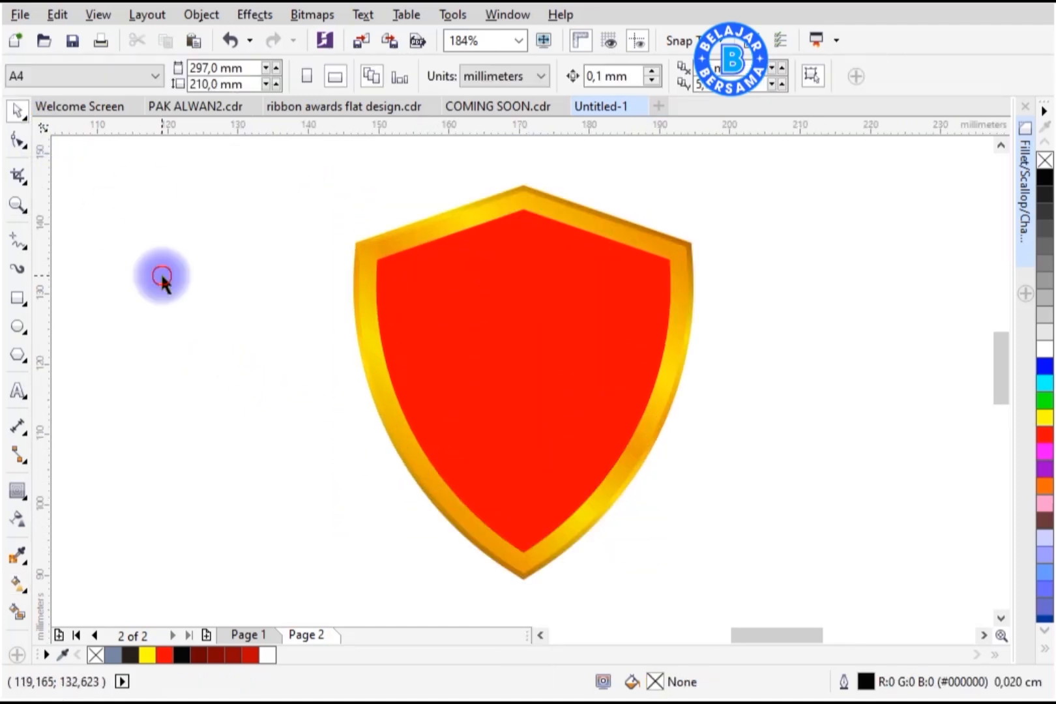
pyautogui.click(497, 378)
pyautogui.click(25, 610)
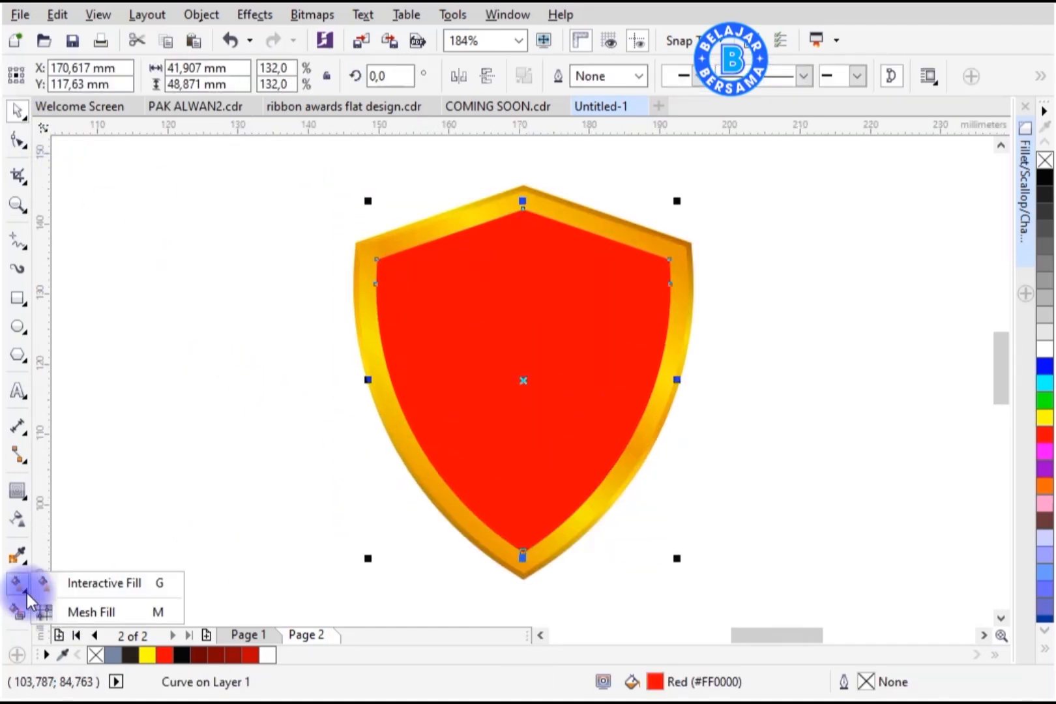
pyautogui.click(99, 613)
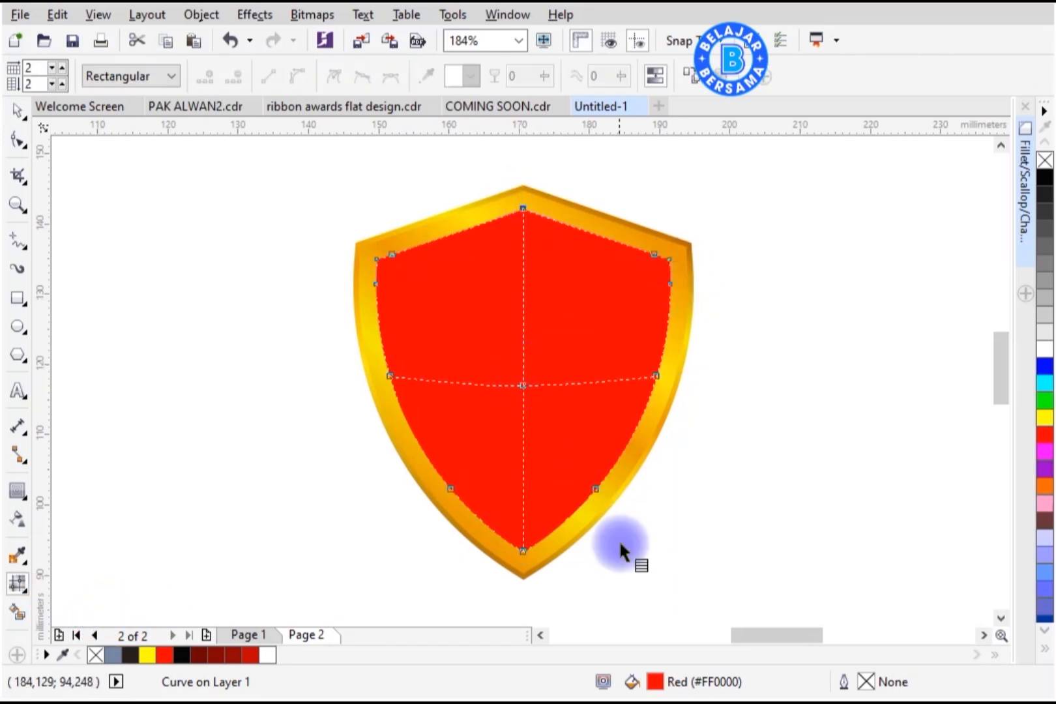
pyautogui.click(521, 234)
pyautogui.click(471, 76)
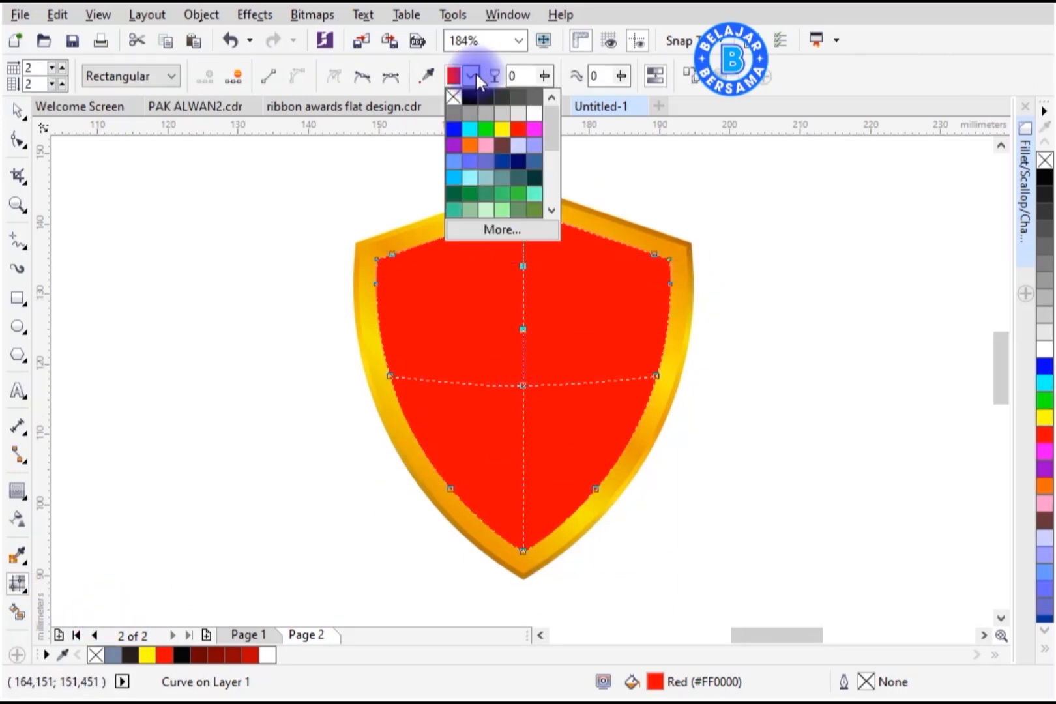
pyautogui.click(521, 230)
pyautogui.moveTo(961, 265); pyautogui.dragTo(843, 64)
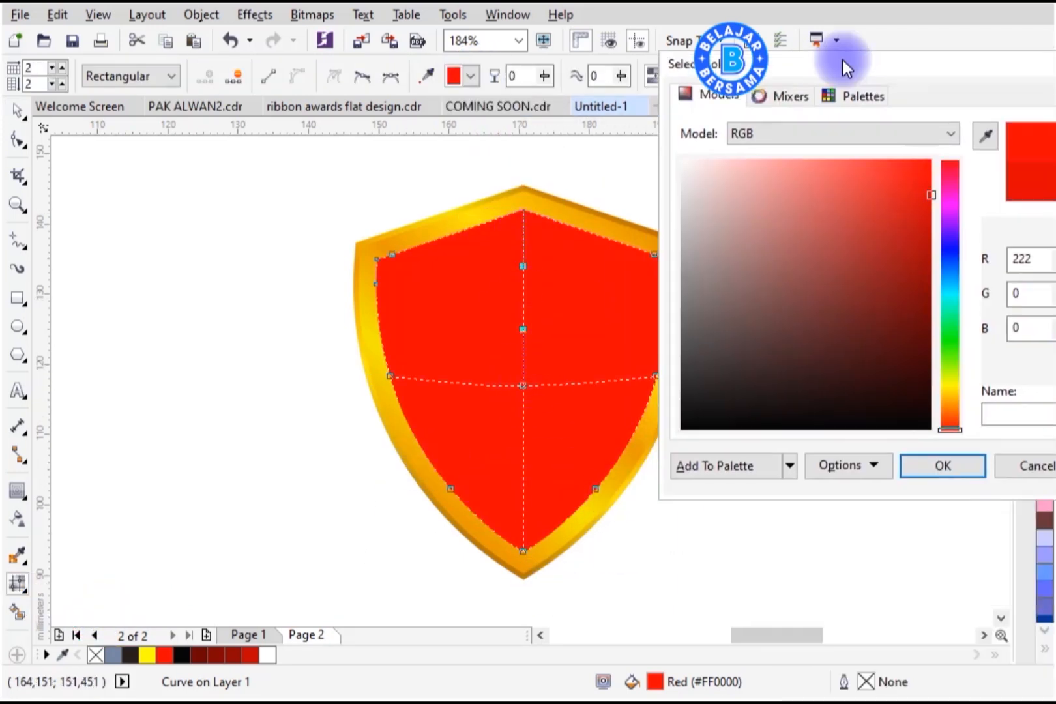
pyautogui.click(945, 467)
# Step: Darken further mesh nodes along the shield's sides and bottom with the deeper red for shading
pyautogui.click(510, 236)
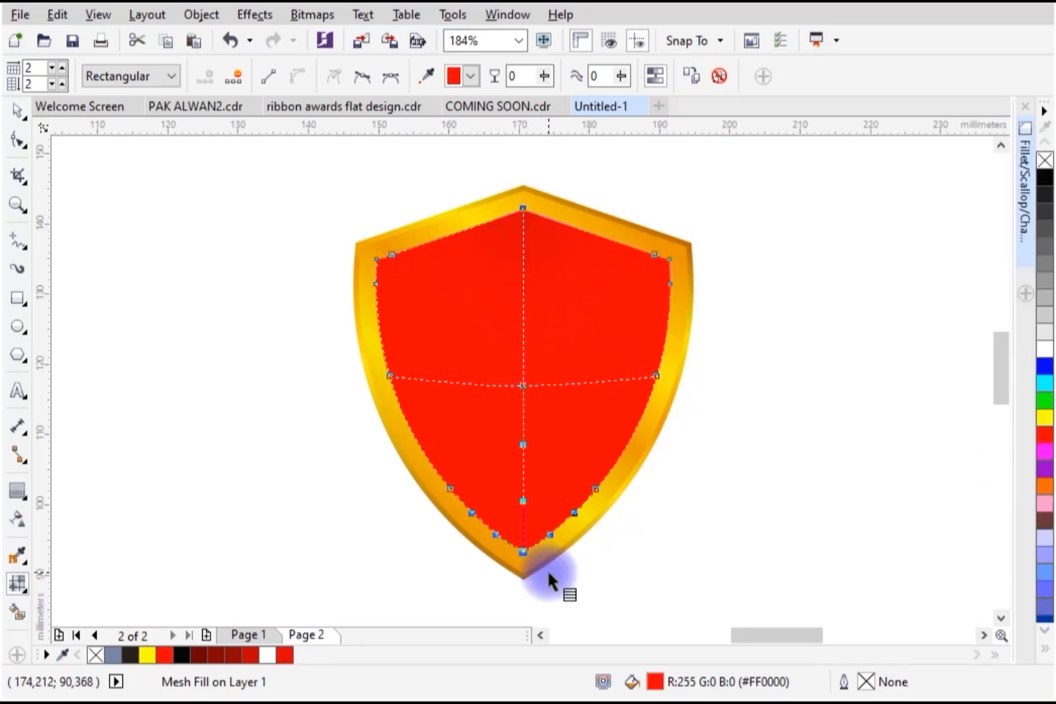
pyautogui.click(470, 76)
pyautogui.click(503, 232)
pyautogui.click(940, 459)
pyautogui.moveTo(636, 360); pyautogui.dragTo(687, 389)
pyautogui.click(298, 658)
pyautogui.moveTo(409, 361); pyautogui.dragTo(371, 391)
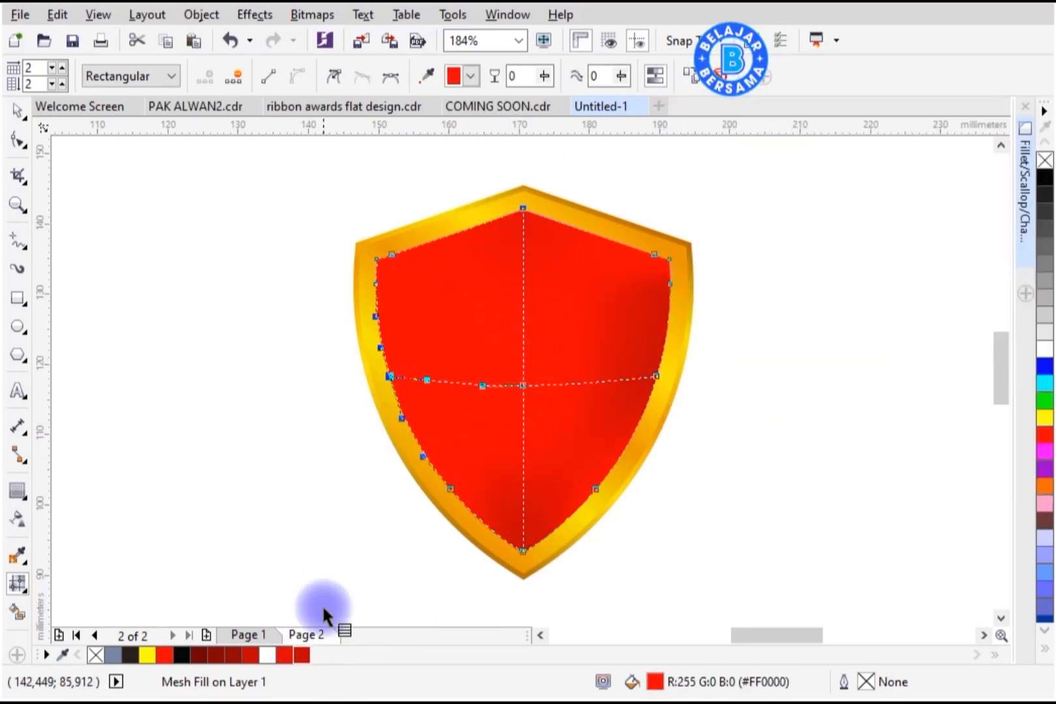
pyautogui.click(302, 655)
# Step: Draw a vertical rectangle, duplicate it rotated 90°, and weld both into a cross about 19.8 mm wide
pyautogui.press('F6')
pyautogui.moveTo(489, 292); pyautogui.dragTo(527, 431)
pyautogui.click(18, 111)
pyautogui.click(521, 308)
pyautogui.moveTo(534, 284); pyautogui.dragTo(593, 393)
pyautogui.rightClick(594, 394)
pyautogui.moveTo(325, 264); pyautogui.dragTo(610, 463)
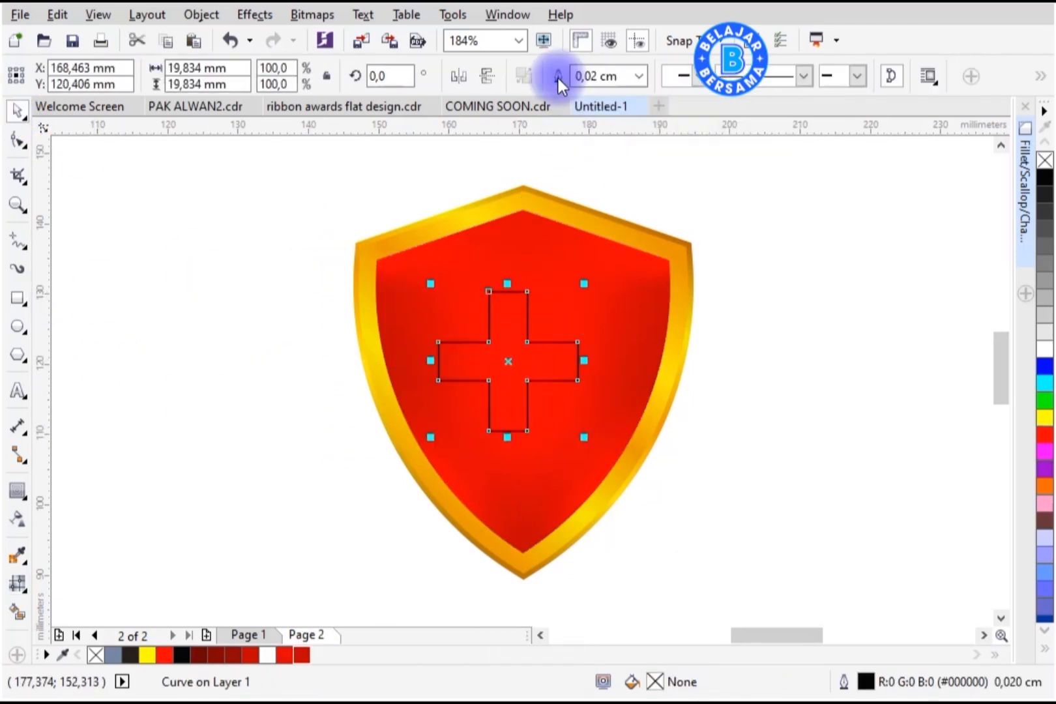
pyautogui.click(561, 77)
# Step: Centre the cross on the shield, nudge it up slightly and enlarge it
pyautogui.keyDown('shift'); pyautogui.click(582, 415); pyautogui.keyUp('shift')
pyautogui.press('c')
pyautogui.press('e')
pyautogui.press('Escape')
pyautogui.moveTo(565, 387); pyautogui.dragTo(565, 374)
pyautogui.moveTo(599, 292); pyautogui.dragTo(613, 279)
# Step: Fill the cross white and remove its outline
pyautogui.click(1045, 351)
pyautogui.rightClick(1045, 160)
pyautogui.click(811, 393)
# Step: Add an outside contour around the white cross and break the contour group apart
pyautogui.click(450, 362)
pyautogui.click(28, 498)
pyautogui.click(36, 493)
pyautogui.scroll(4, 568, 311)
pyautogui.moveTo(568, 311); pyautogui.dragTo(603, 293)
pyautogui.rightClick(604, 293)
pyautogui.click(645, 326)
pyautogui.scroll(-2, 568, 287)
pyautogui.scroll(2, 567, 286)
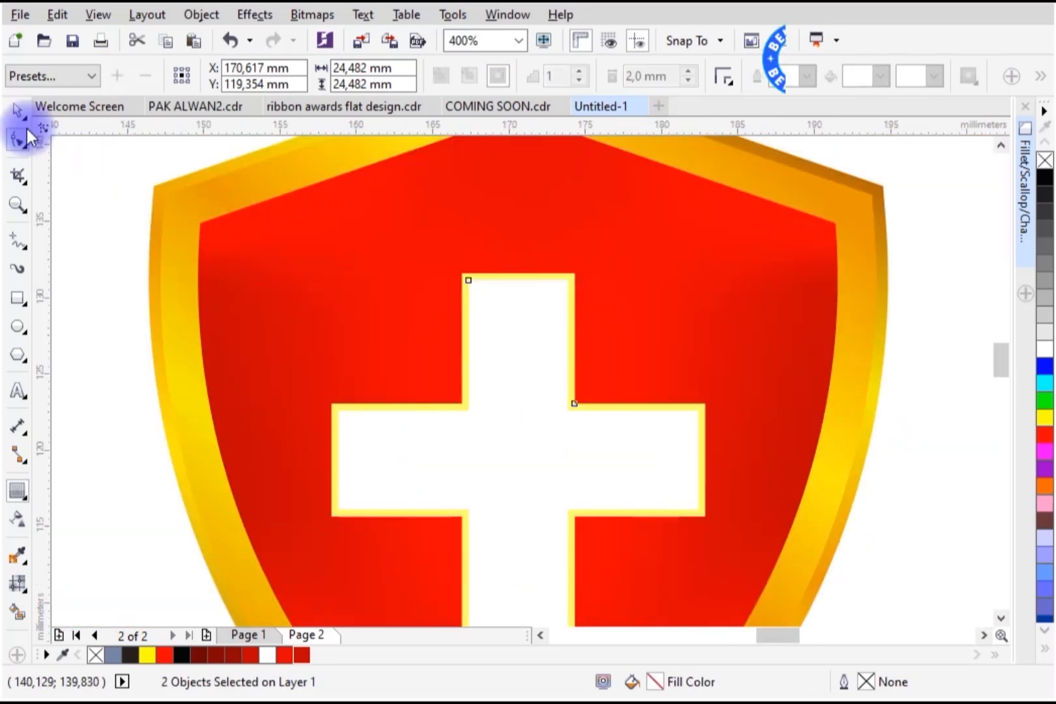
# Step: Fill the cross's contour shape dark red #BF0000
pyautogui.click(17, 110)
pyautogui.click(206, 229)
pyautogui.click(490, 283)
pyautogui.click(307, 655)
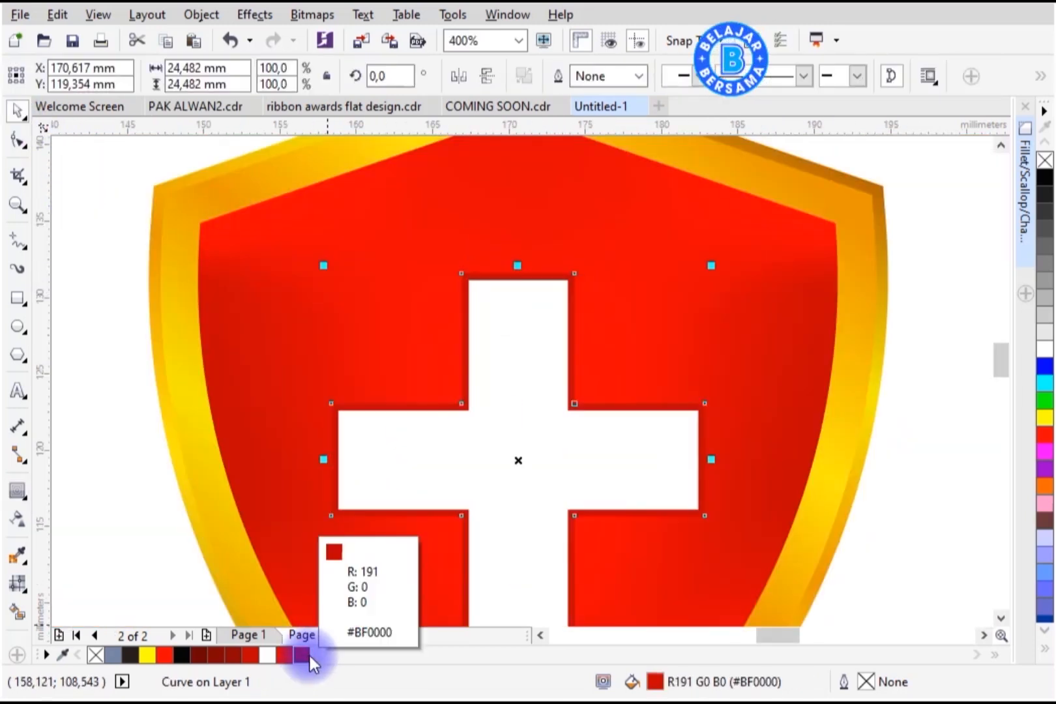
# Step: Apply a drop shadow preset to the cross, set the shadow colour darker, and adjust its opacity and feathering
pyautogui.scroll(-2, 617, 242)
pyautogui.click(26, 495)
pyautogui.click(77, 491)
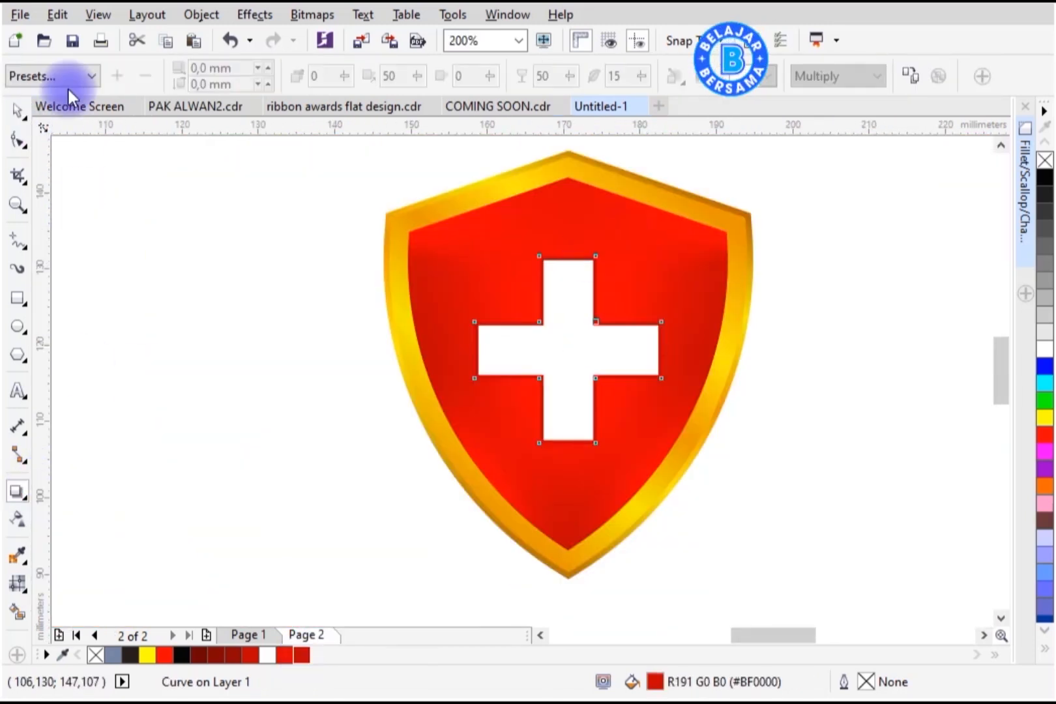
pyautogui.click(68, 84)
pyautogui.click(71, 218)
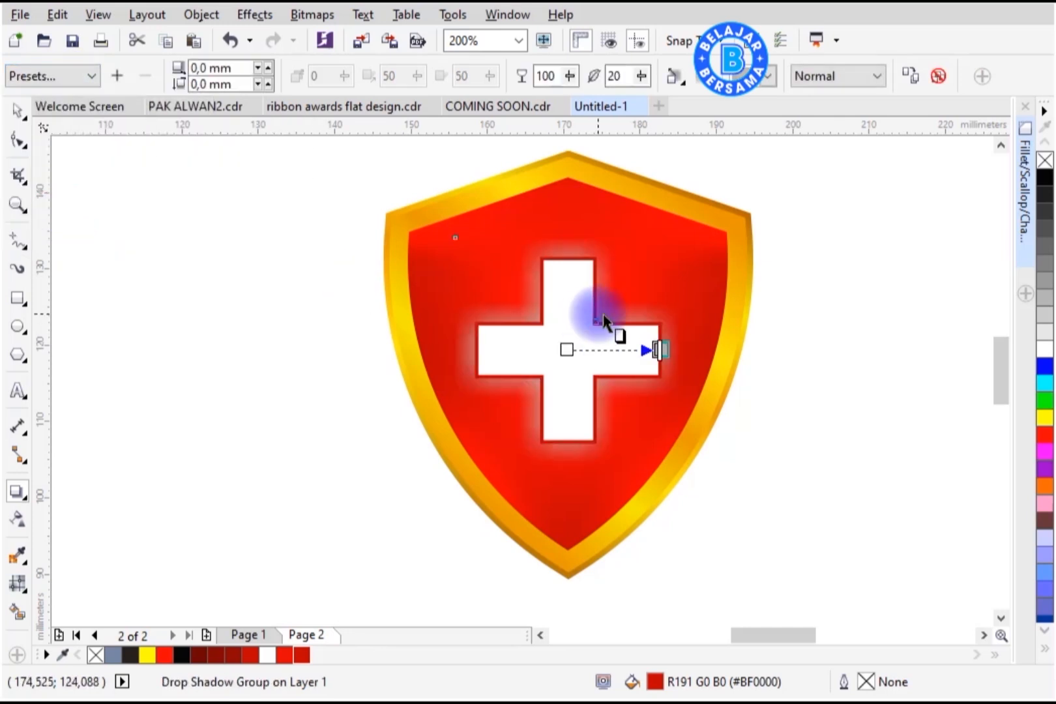
pyautogui.click(769, 77)
pyautogui.click(738, 136)
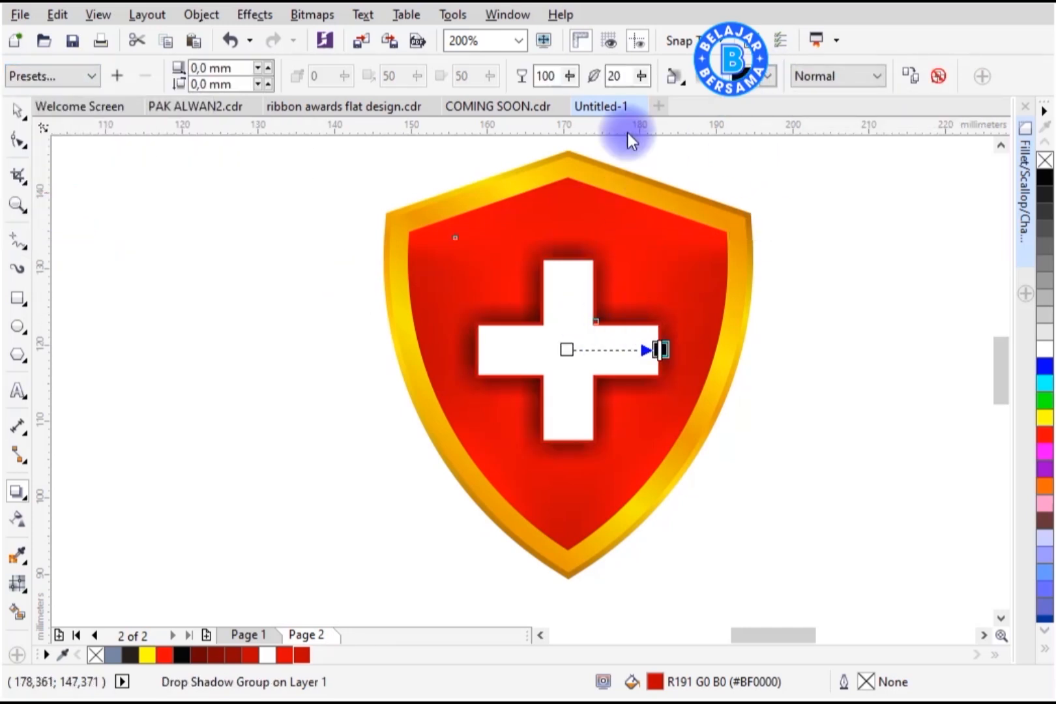
pyautogui.click(571, 77)
pyautogui.moveTo(574, 81)
pyautogui.mouseDown()
pyautogui.moveTo(553, 79)
pyautogui.moveTo(568, 82)
pyautogui.mouseUp()
pyautogui.moveTo(641, 80); pyautogui.dragTo(566, 83)
pyautogui.click(19, 112)
pyautogui.click(681, 501)
pyautogui.click(623, 354)
pyautogui.moveTo(666, 446); pyautogui.dragTo(679, 458)
pyautogui.press('Escape')
pyautogui.press('z')
pyautogui.moveTo(349, 143); pyautogui.dragTo(789, 590)
pyautogui.press('space')
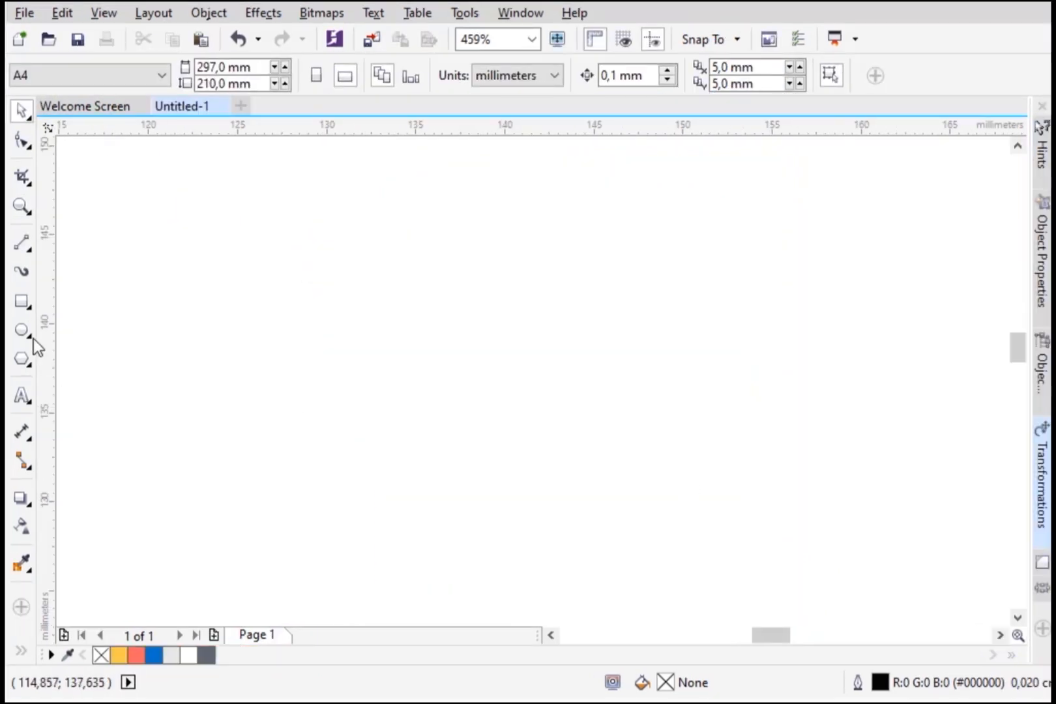
# Step: Draw a circle about 24 mm wide and a concentric scaled copy about 18.5 mm wide inside it
pyautogui.click(26, 333)
pyautogui.moveTo(389, 207)
pyautogui.mouseDown()
pyautogui.moveTo(658, 400)
pyautogui.moveTo(768, 503)
pyautogui.mouseUp()
pyautogui.press('space')
pyautogui.moveTo(680, 338); pyautogui.dragTo(661, 319)
pyautogui.moveTo(753, 181); pyautogui.dragTo(792, 211)
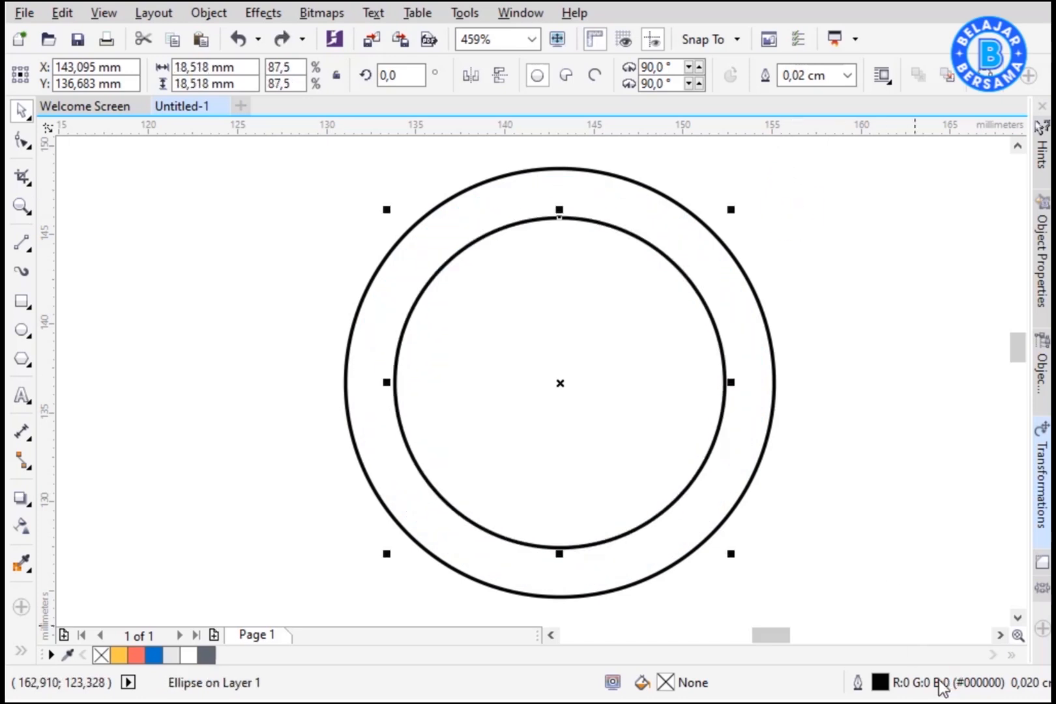
# Step: Add two more smaller concentric circle copies inside, the larger about 12.9 mm wide
pyautogui.click(781, 268)
pyautogui.click(680, 288)
pyautogui.moveTo(731, 209); pyautogui.dragTo(752, 276)
pyautogui.moveTo(681, 261); pyautogui.dragTo(752, 325)
pyautogui.click(897, 370)
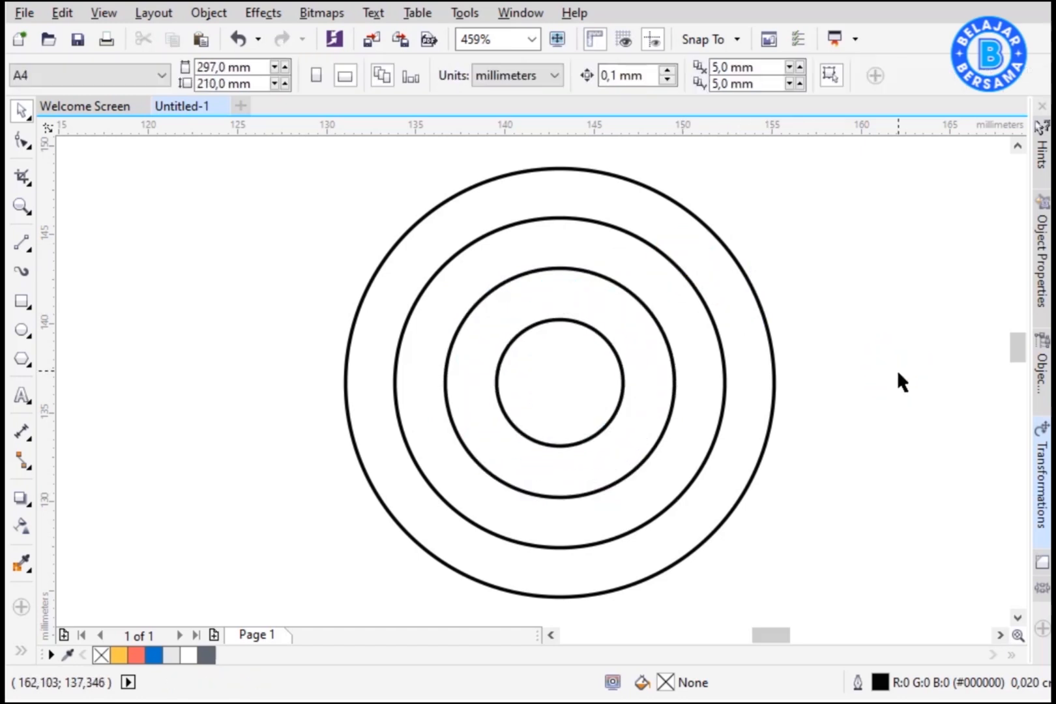
# Step: Fill the target rings from the centre outward yellow, salmon, blue and white
pyautogui.click(582, 399)
pyautogui.click(123, 653)
pyautogui.click(453, 424)
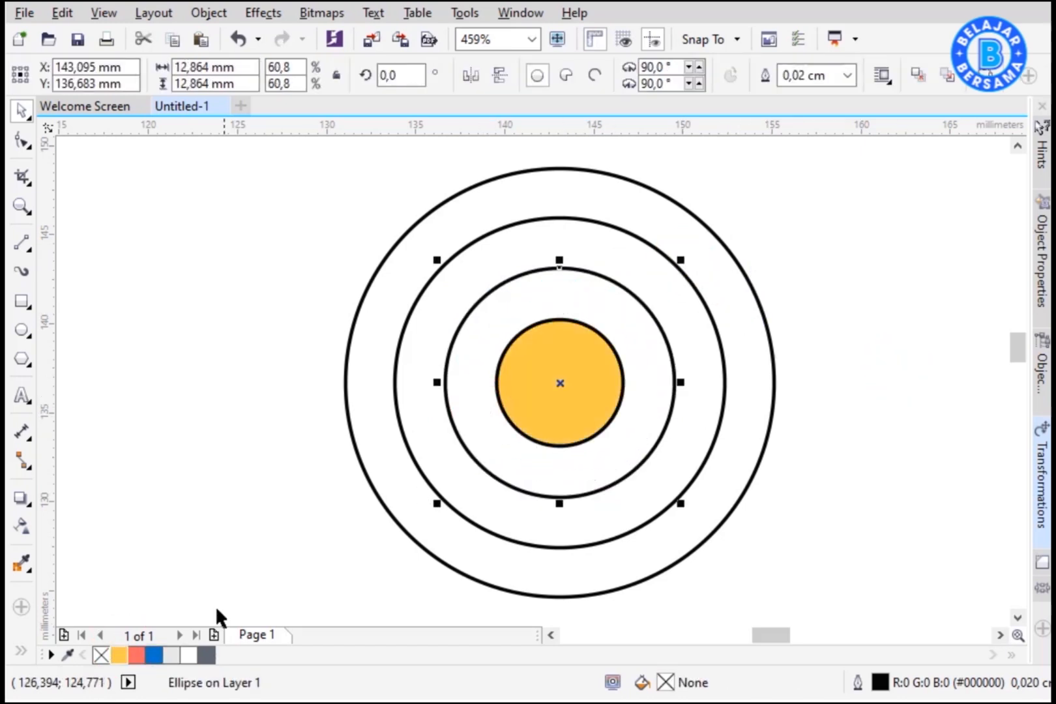
pyautogui.click(136, 655)
pyautogui.click(428, 447)
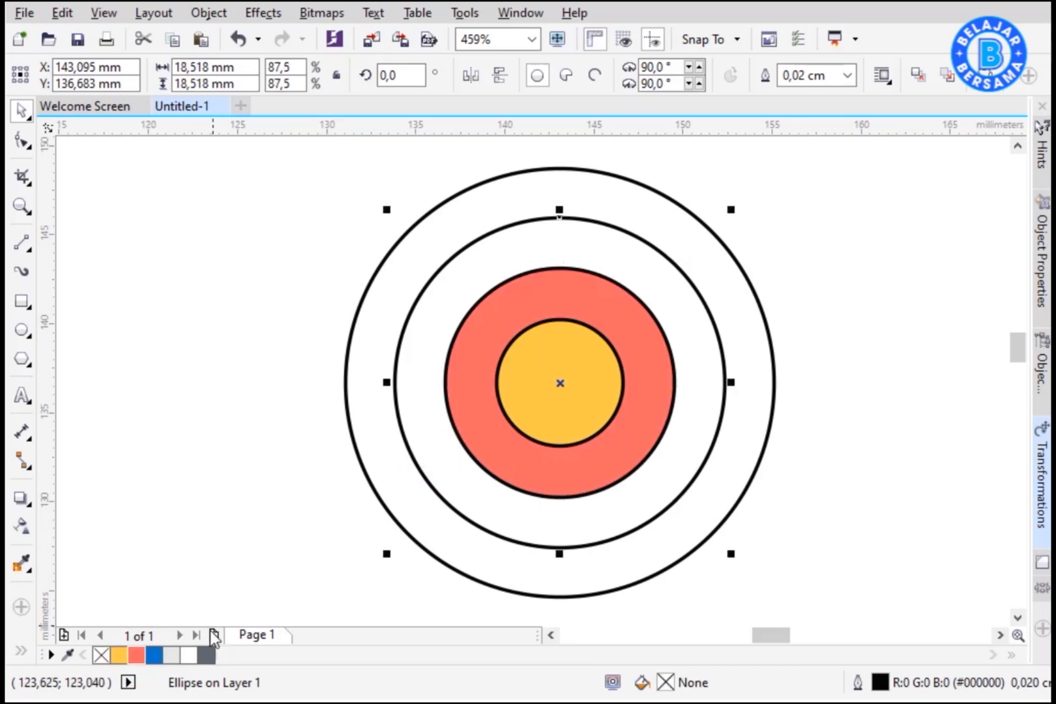
pyautogui.click(153, 654)
pyautogui.click(382, 479)
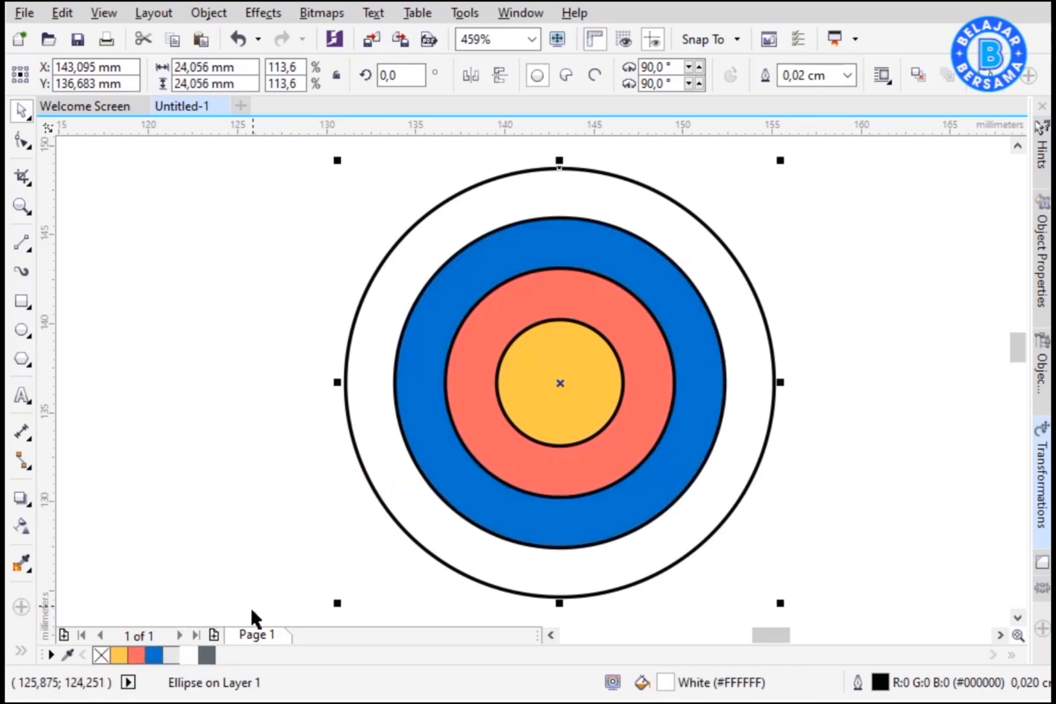
pyautogui.click(305, 459)
# Step: Set the outline width of all four target circles to 0.075 cm
pyautogui.moveTo(779, 211); pyautogui.dragTo(320, 590)
pyautogui.click(865, 76)
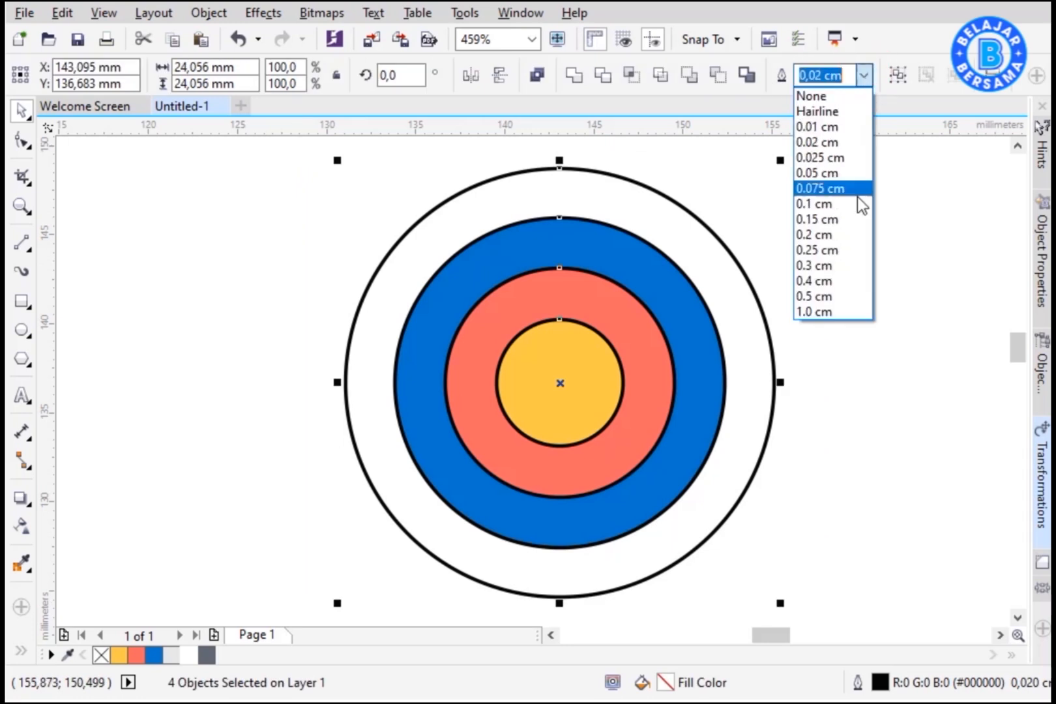
pyautogui.click(822, 265)
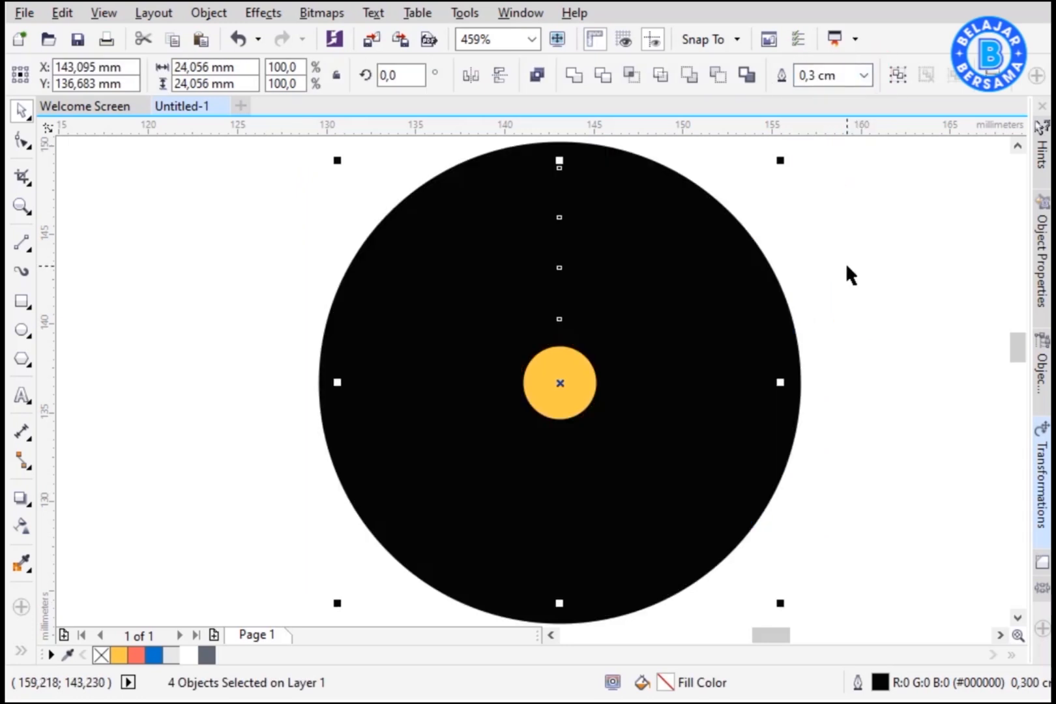
pyautogui.click(864, 77)
pyautogui.click(856, 199)
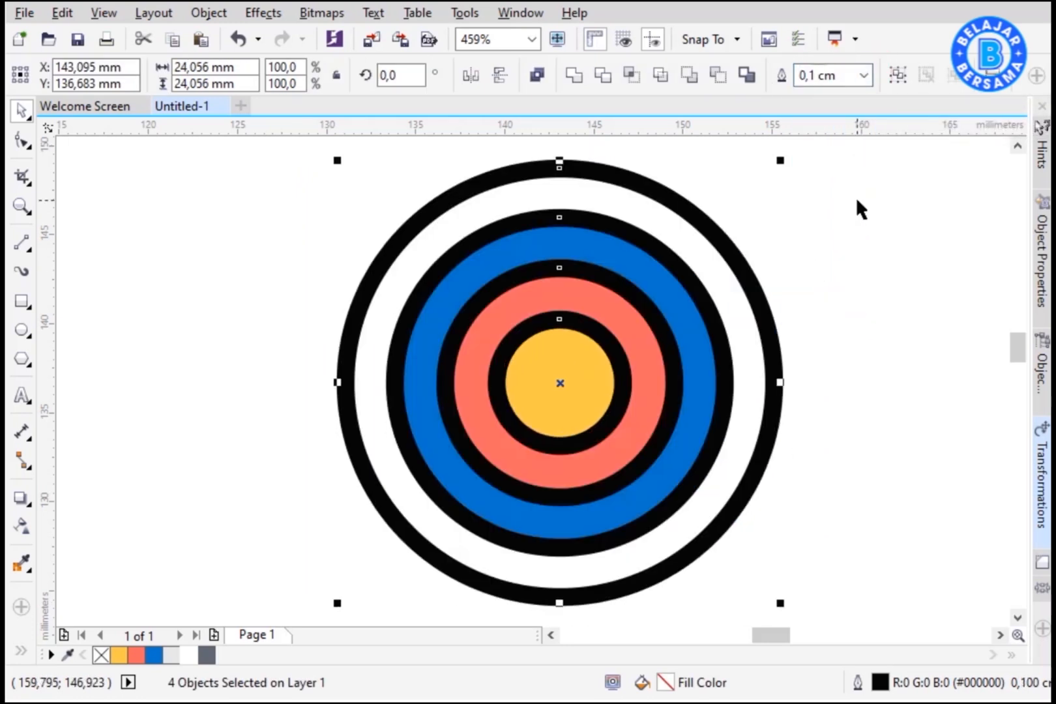
pyautogui.click(870, 77)
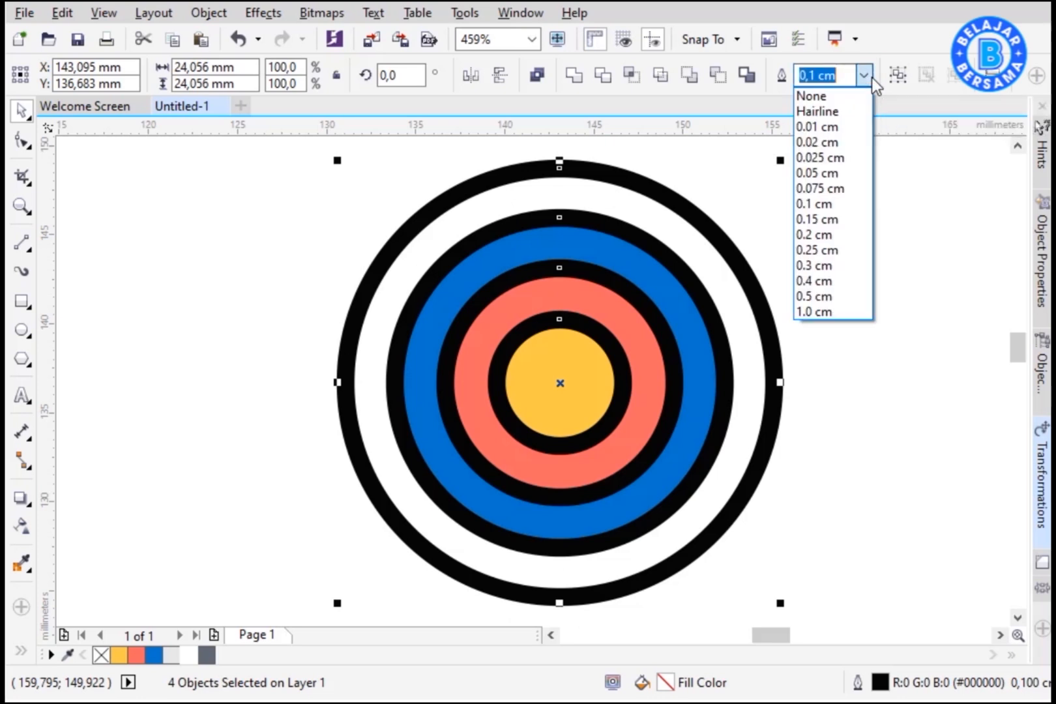
pyautogui.click(851, 189)
pyautogui.click(855, 252)
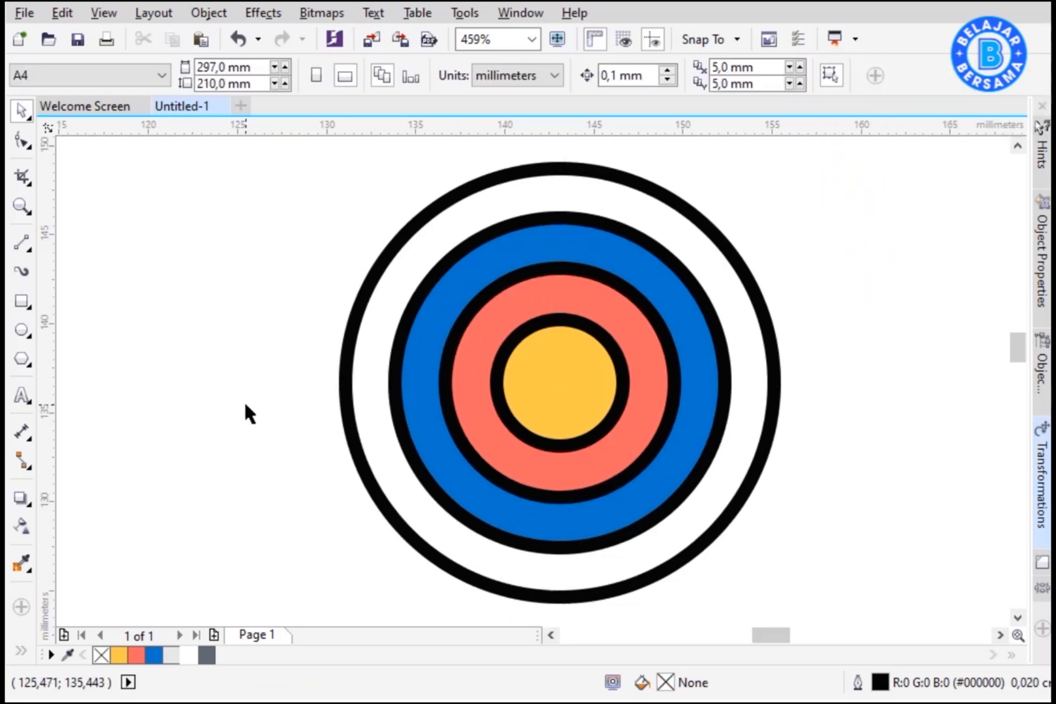
# Step: Draw a rectangle about 9.7 × 4.3 mm left of the target and skew it into a parallelogram for the arrow fletching
pyautogui.moveTo(768, 635); pyautogui.dragTo(760, 640)
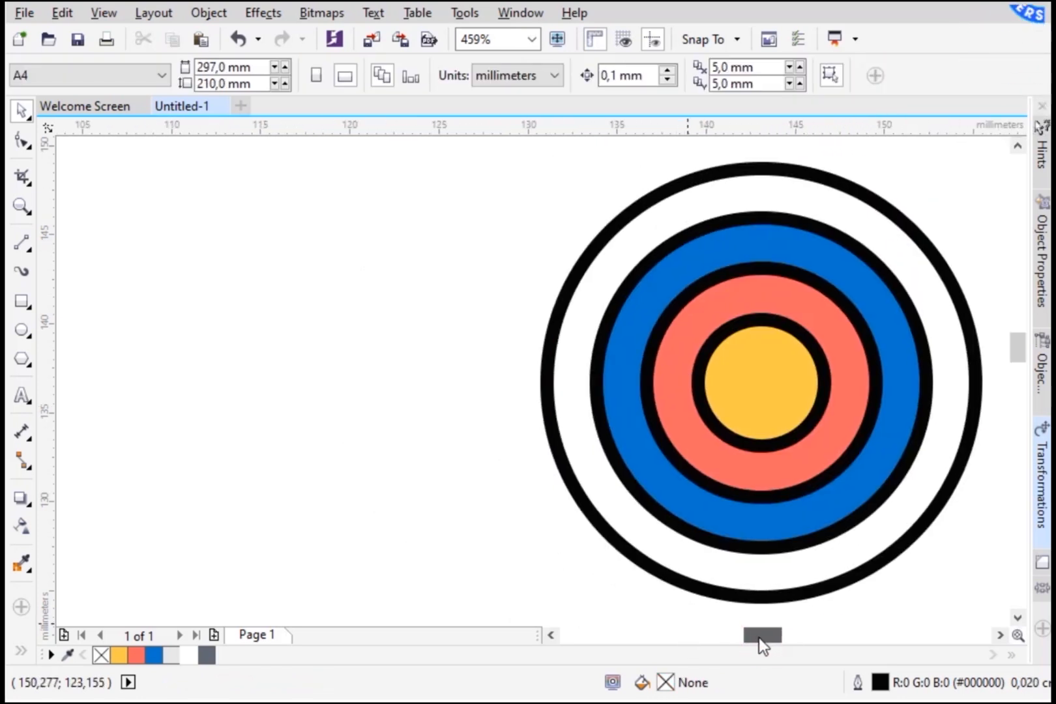
pyautogui.click(21, 301)
pyautogui.moveTo(195, 235)
pyautogui.mouseDown()
pyautogui.moveTo(325, 288)
pyautogui.moveTo(333, 314)
pyautogui.mouseUp()
pyautogui.click(241, 251)
pyautogui.moveTo(267, 234); pyautogui.dragTo(286, 391)
pyautogui.press('space')
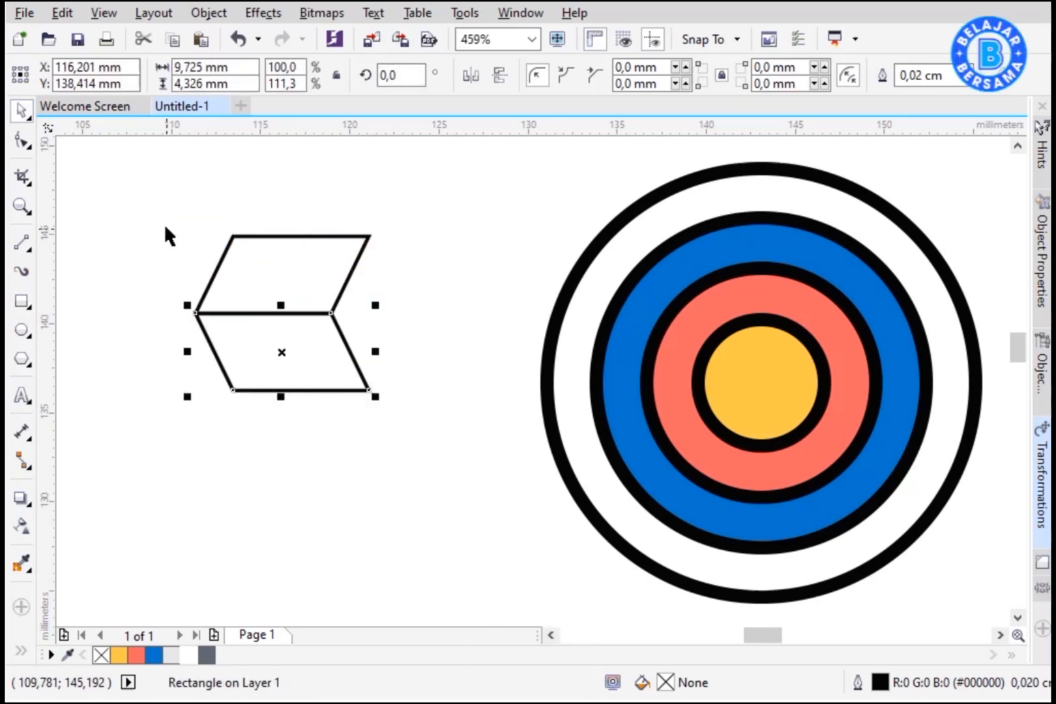
# Step: Mirror and reshape the parallelogram pieces into a chevron-shaped arrow fletching
pyautogui.moveTo(166, 227); pyautogui.dragTo(397, 407)
pyautogui.click(479, 82)
pyautogui.click(380, 396)
pyautogui.moveTo(417, 193); pyautogui.dragTo(195, 417)
pyautogui.moveTo(375, 397); pyautogui.dragTo(322, 348)
pyautogui.moveTo(297, 325); pyautogui.dragTo(269, 367)
# Step: Draw a horizontal arrow shaft line about 14 mm long extending right from the fletching
pyautogui.click(24, 243)
pyautogui.moveTo(195, 333); pyautogui.dragTo(455, 334)
pyautogui.press('space')
# Step: Fill both fletching pieces yellow
pyautogui.click(203, 315)
pyautogui.keyDown('shift'); pyautogui.click(207, 369); pyautogui.keyUp('shift')
pyautogui.click(120, 655)
# Step: Set the outline width of all arrow parts to 0.1 cm
pyautogui.moveTo(147, 495); pyautogui.dragTo(473, 218)
pyautogui.click(864, 75)
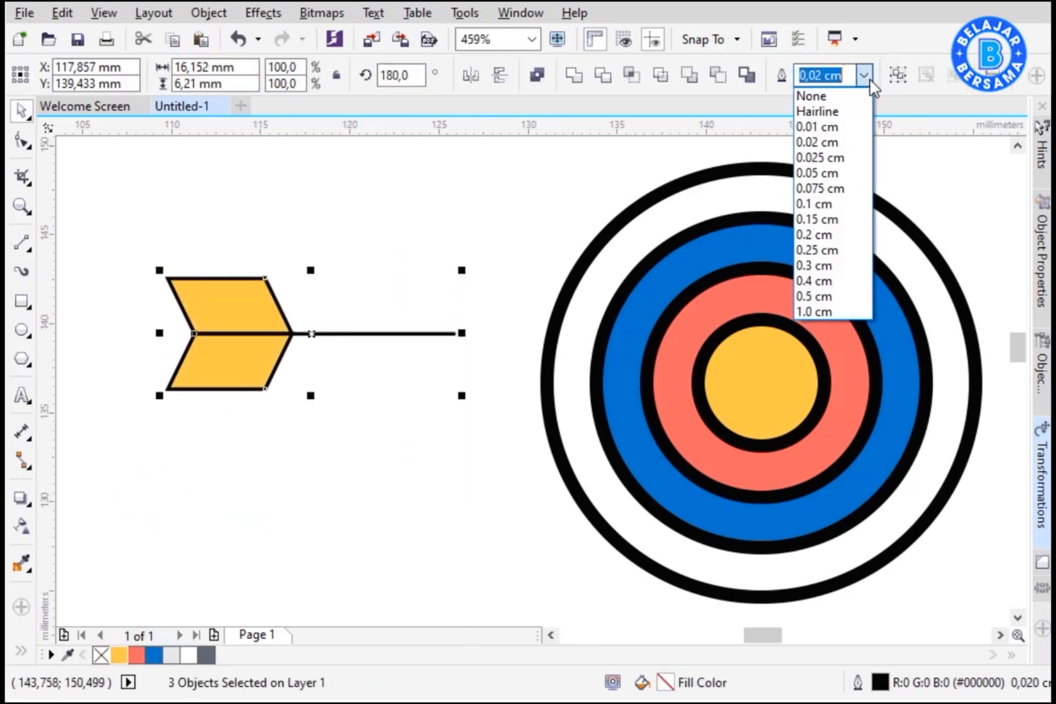
pyautogui.click(841, 188)
pyautogui.click(843, 184)
pyautogui.moveTo(843, 184); pyautogui.dragTo(849, 195)
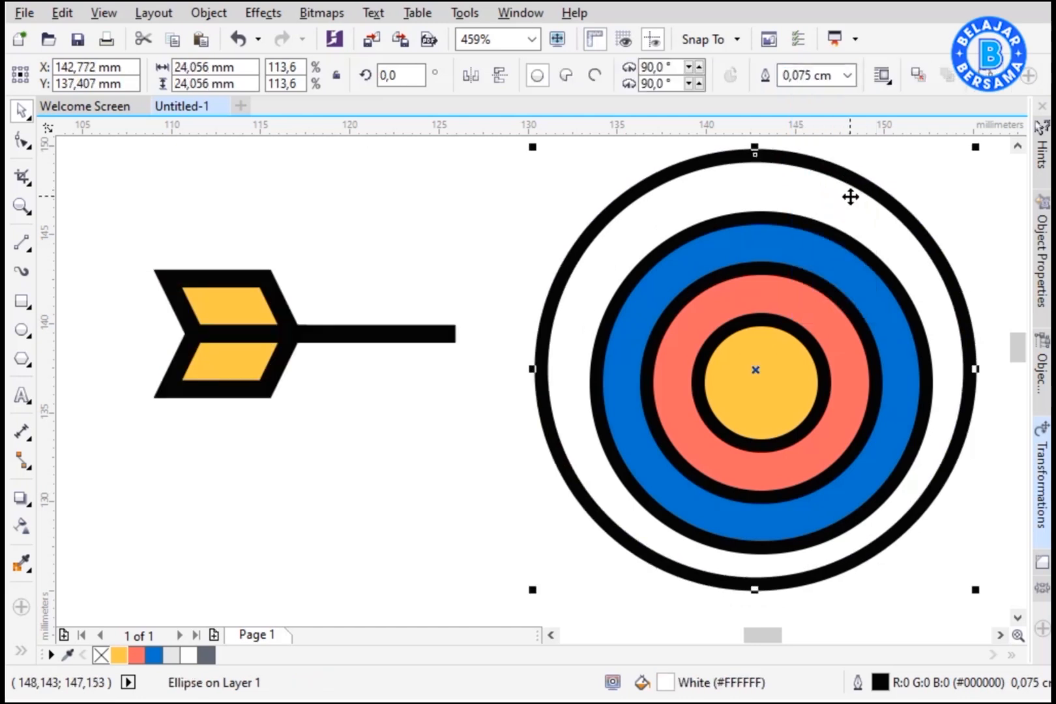
pyautogui.hotkey('ctrl', 'z')
pyautogui.moveTo(126, 245); pyautogui.dragTo(472, 404)
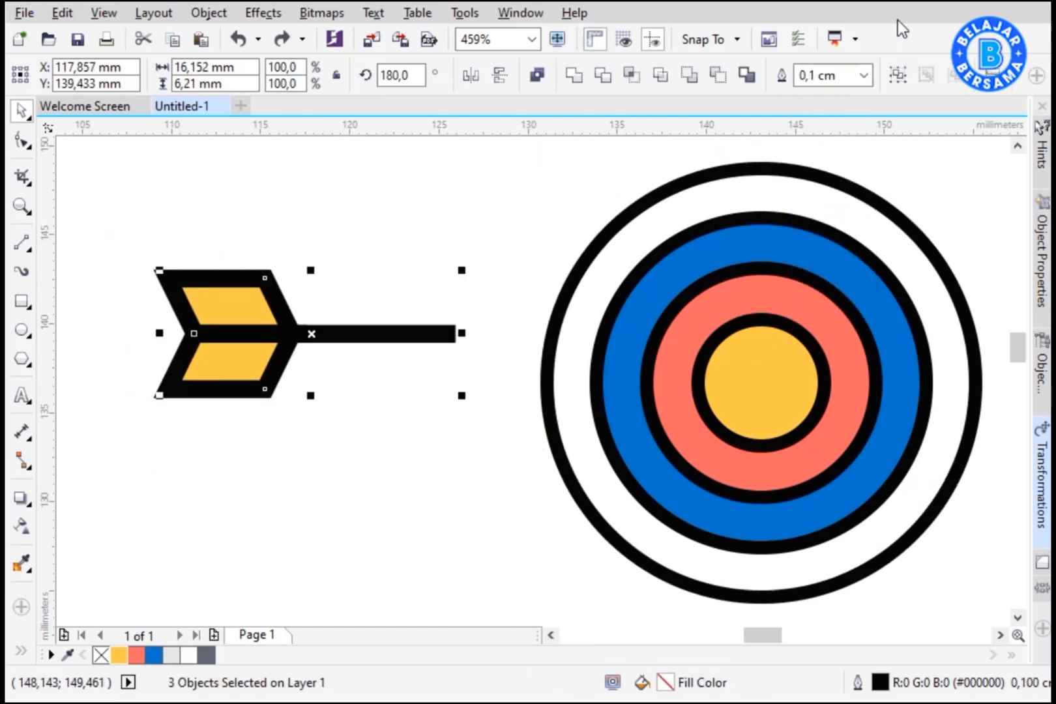
# Step: Set the outline width of the arrow parts to 0.075 cm
pyautogui.click(864, 76)
pyautogui.click(840, 187)
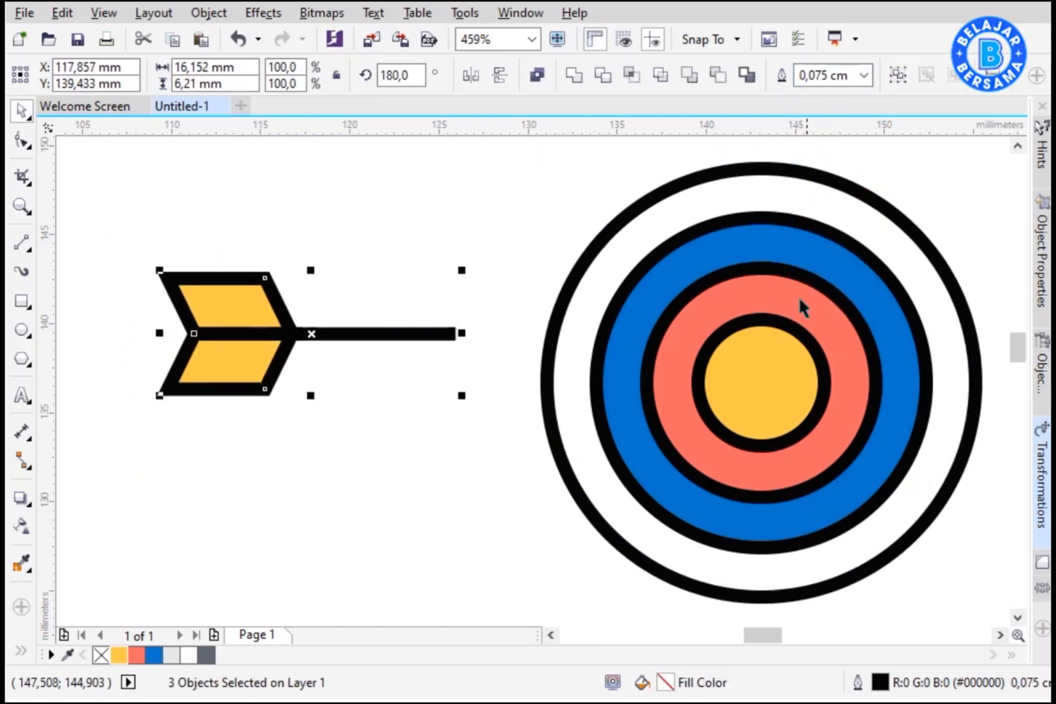
# Step: Move the arrow onto the target and rotate it so the shaft points into the bullseye at about 155°
pyautogui.moveTo(427, 339); pyautogui.dragTo(703, 386)
pyautogui.click(703, 386)
pyautogui.moveTo(731, 326); pyautogui.dragTo(781, 394)
pyautogui.click(678, 424)
pyautogui.moveTo(654, 415); pyautogui.dragTo(619, 314)
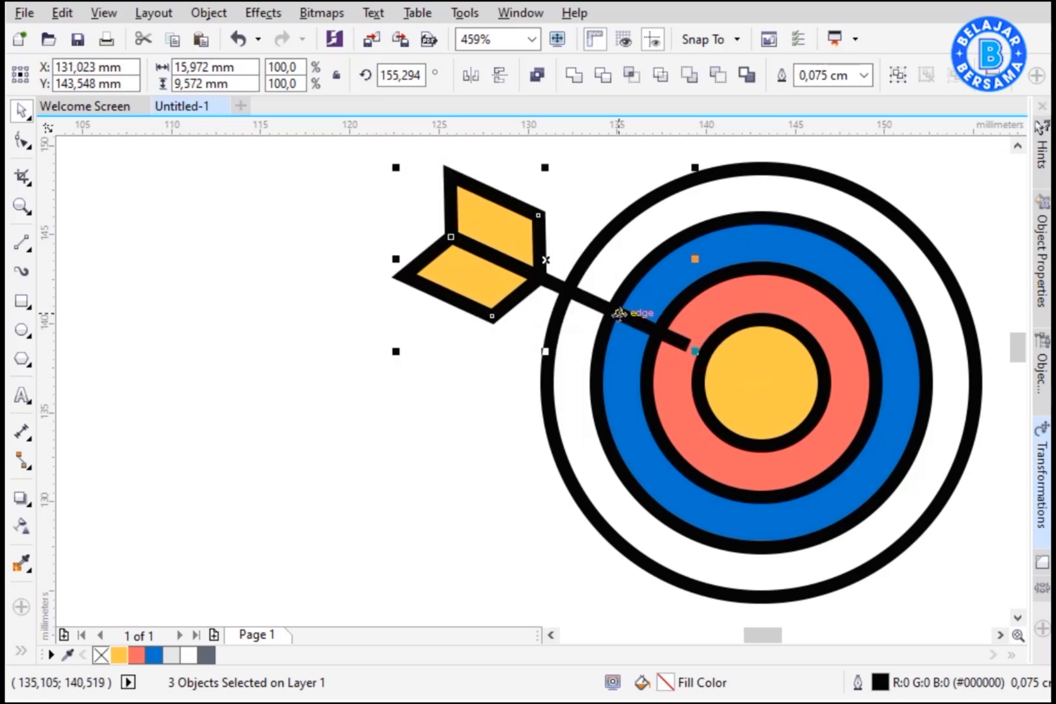
# Step: Extend the shaft's tip node to the centre of the target
pyautogui.click(21, 142)
pyautogui.click(695, 352)
pyautogui.moveTo(695, 352); pyautogui.dragTo(755, 385)
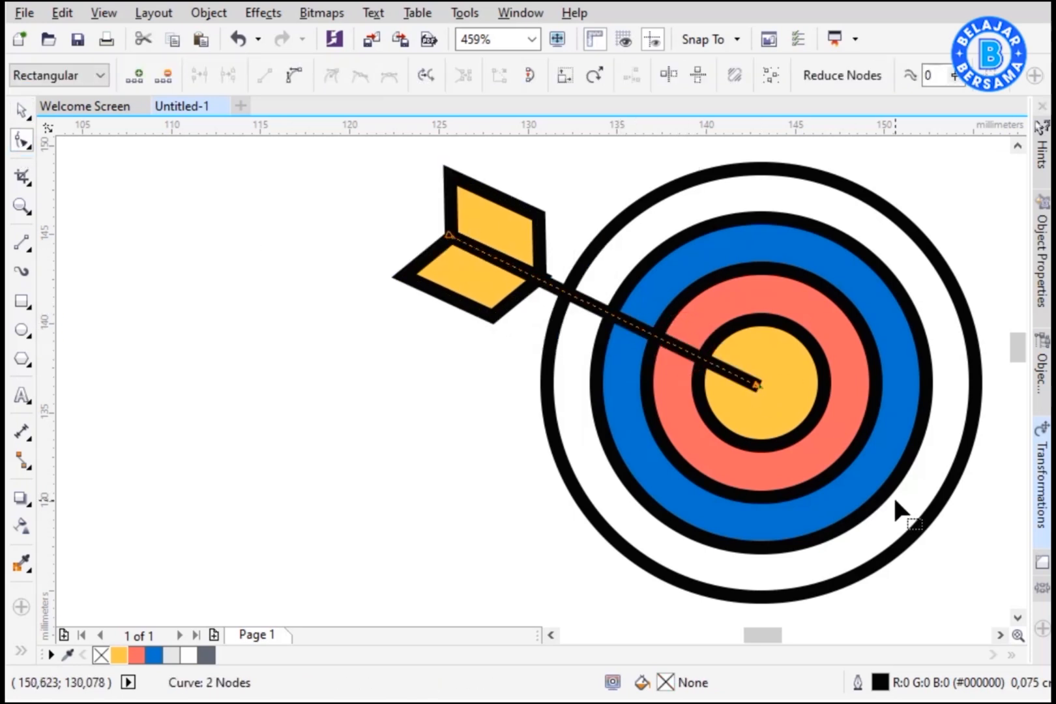
pyautogui.hotkey('ctrl', 'z')
pyautogui.moveTo(689, 347); pyautogui.dragTo(758, 381)
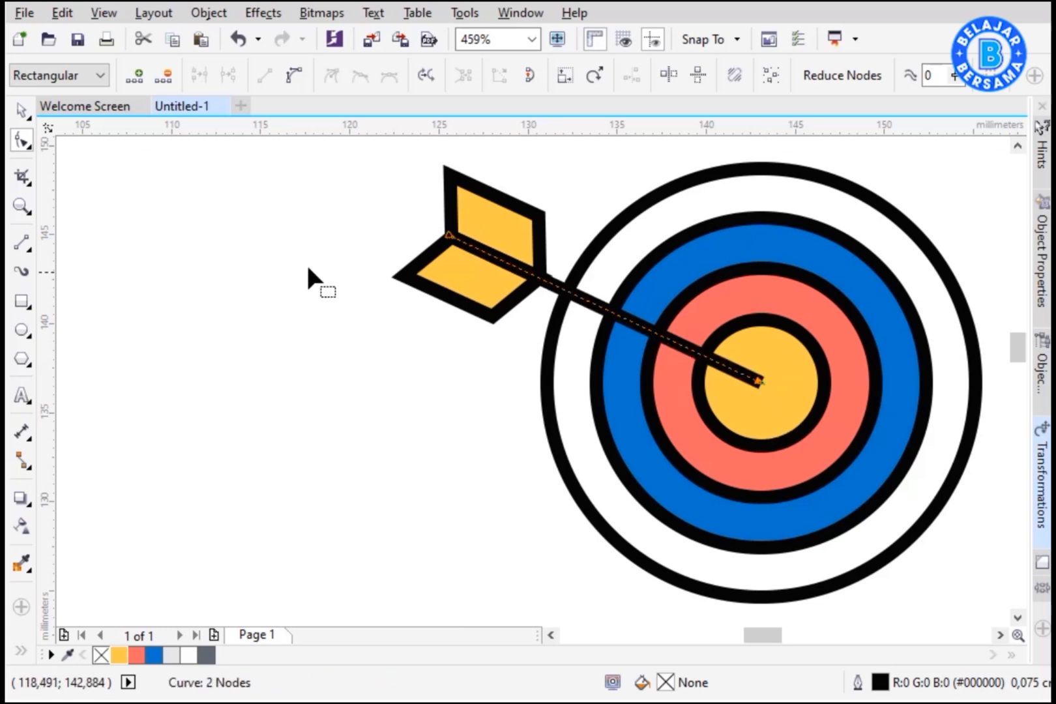
# Step: Give the arrow shaft round line caps in the Outline Pen settings
pyautogui.click(23, 111)
pyautogui.click(684, 346)
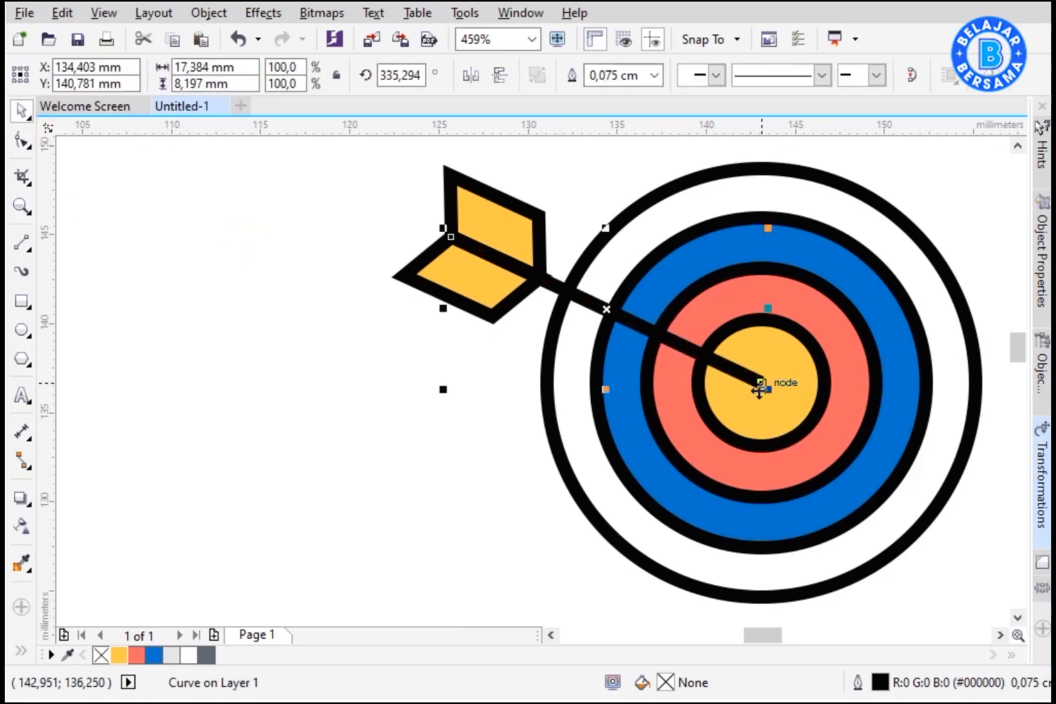
pyautogui.press('F12')
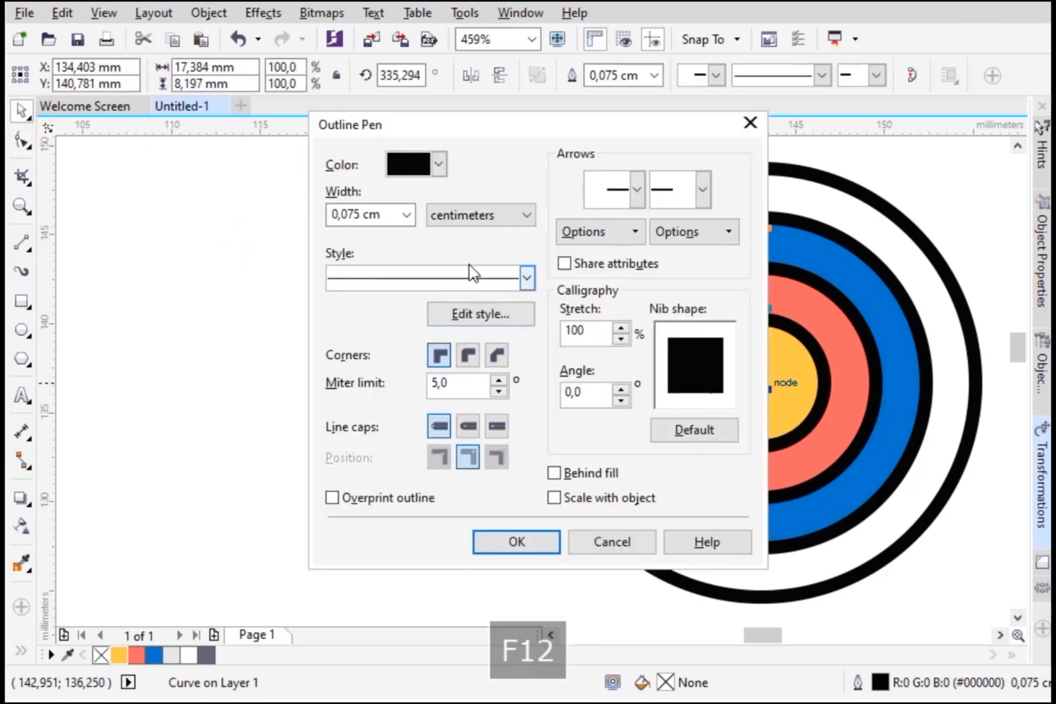
pyautogui.click(467, 427)
pyautogui.click(517, 542)
pyautogui.click(437, 459)
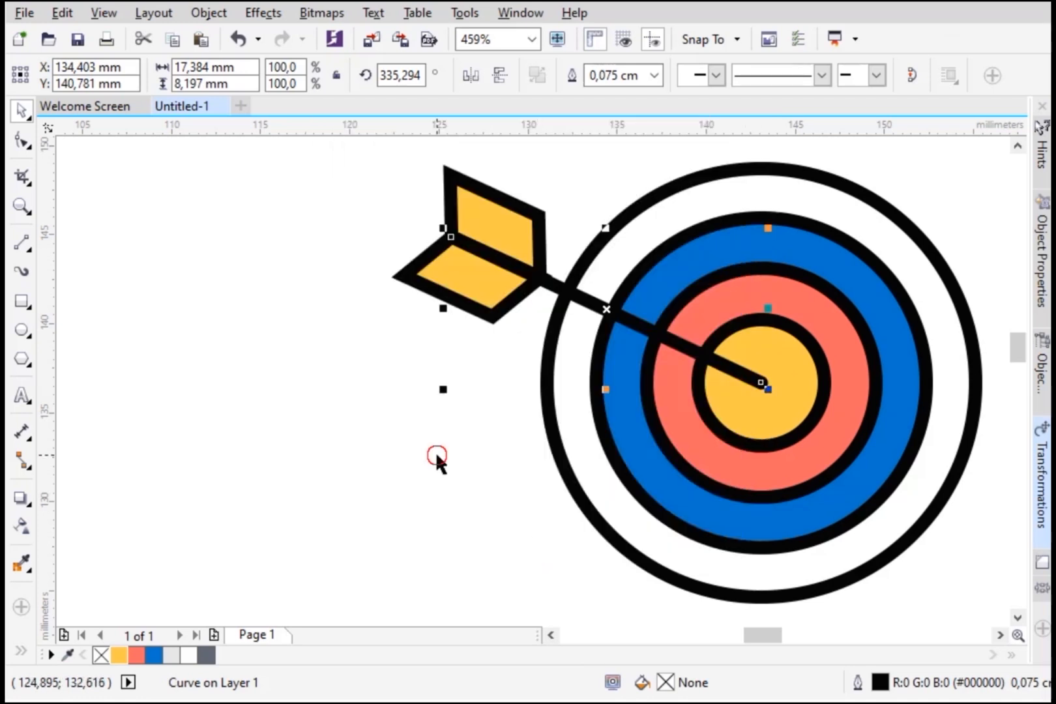
# Step: Zoom in to inspect where the fletching meets the shaft
pyautogui.scroll(4, 531, 249)
pyautogui.click(650, 420)
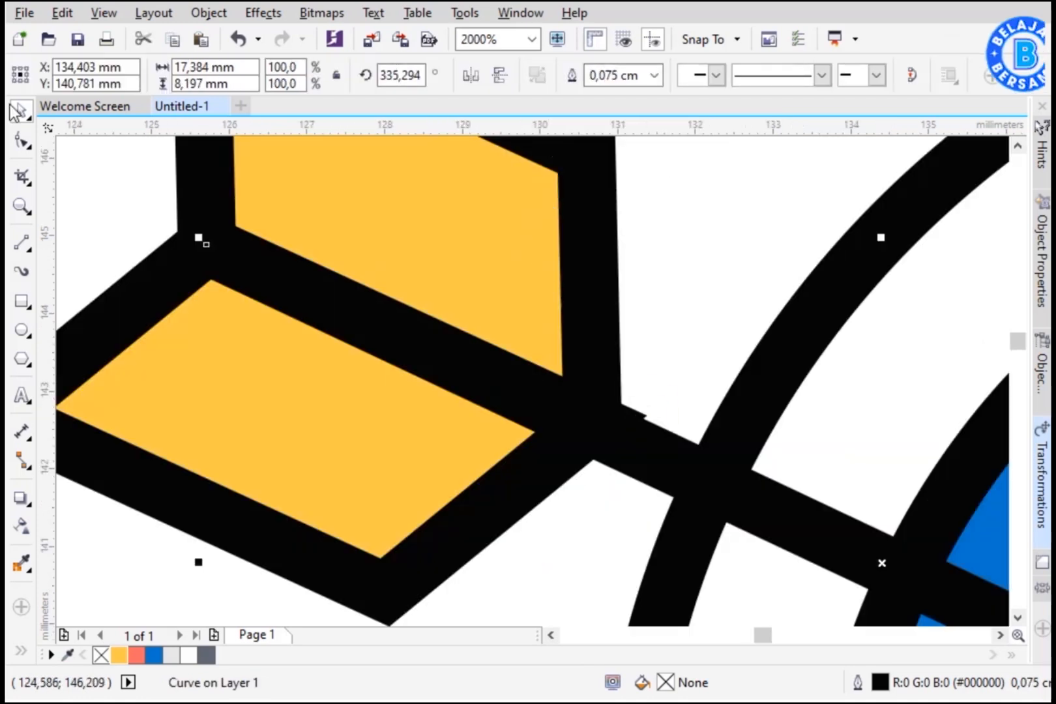
pyautogui.scroll(-2, 421, 346)
pyautogui.scroll(-2, 369, 313)
pyautogui.moveTo(240, 207); pyautogui.dragTo(483, 418)
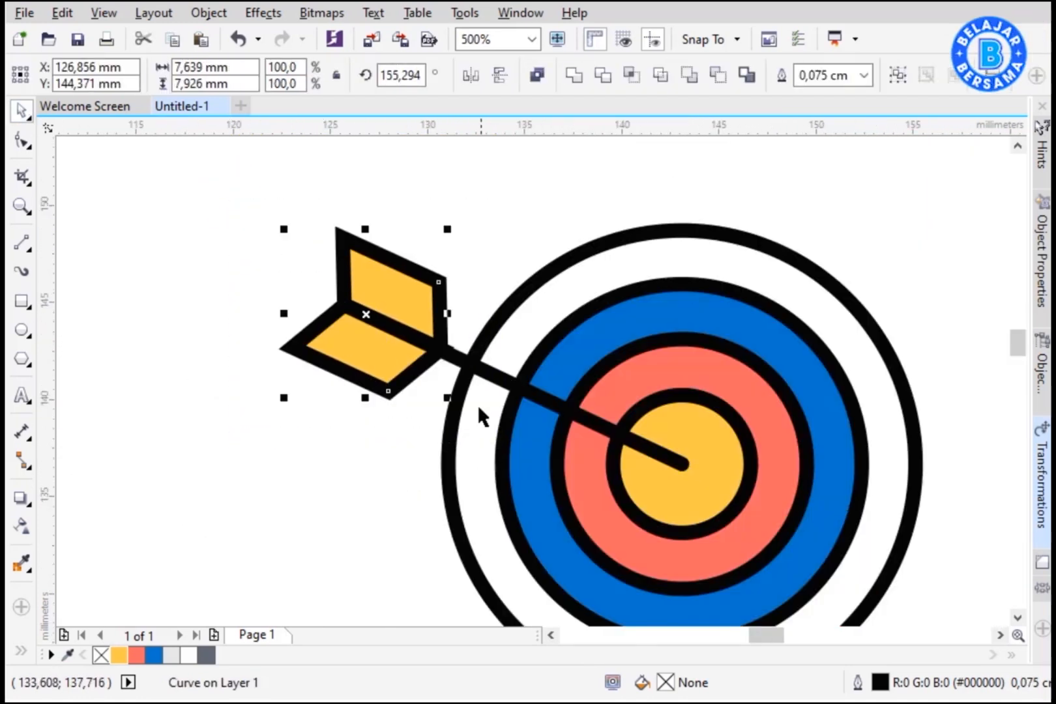
pyautogui.scroll(4, 440, 319)
pyautogui.moveTo(438, 303)
pyautogui.mouseDown()
pyautogui.moveTo(448, 304)
pyautogui.moveTo(435, 305)
pyautogui.mouseUp()
pyautogui.hotkey('ctrl', 'z')
pyautogui.scroll(-3, 434, 305)
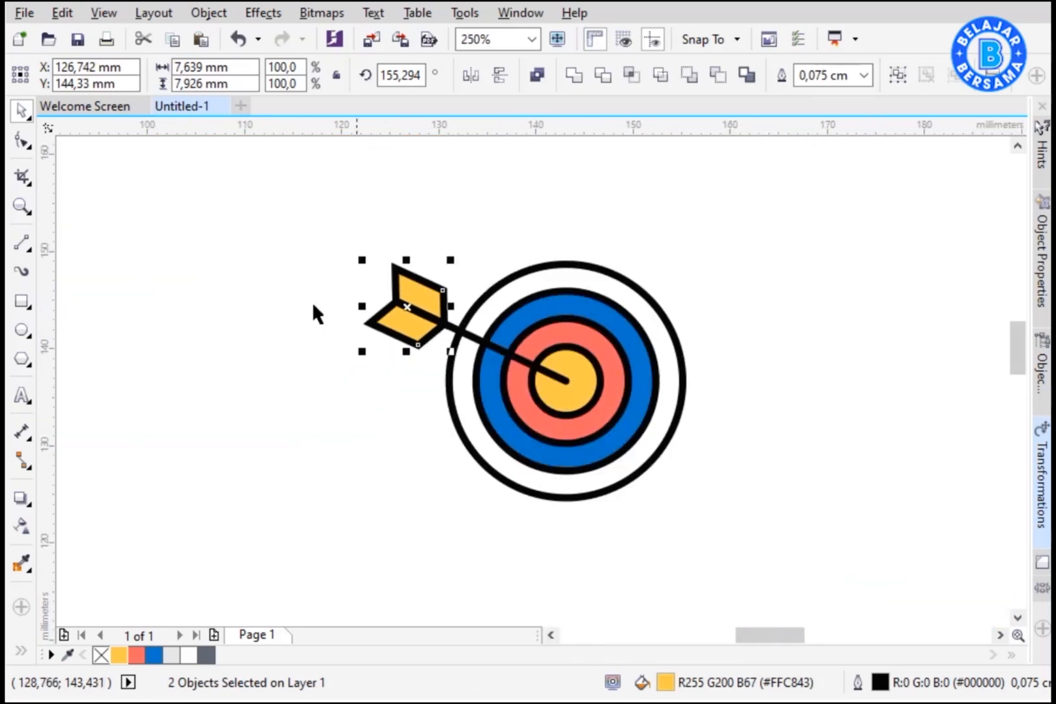
pyautogui.click(312, 301)
pyautogui.scroll(1, 558, 502)
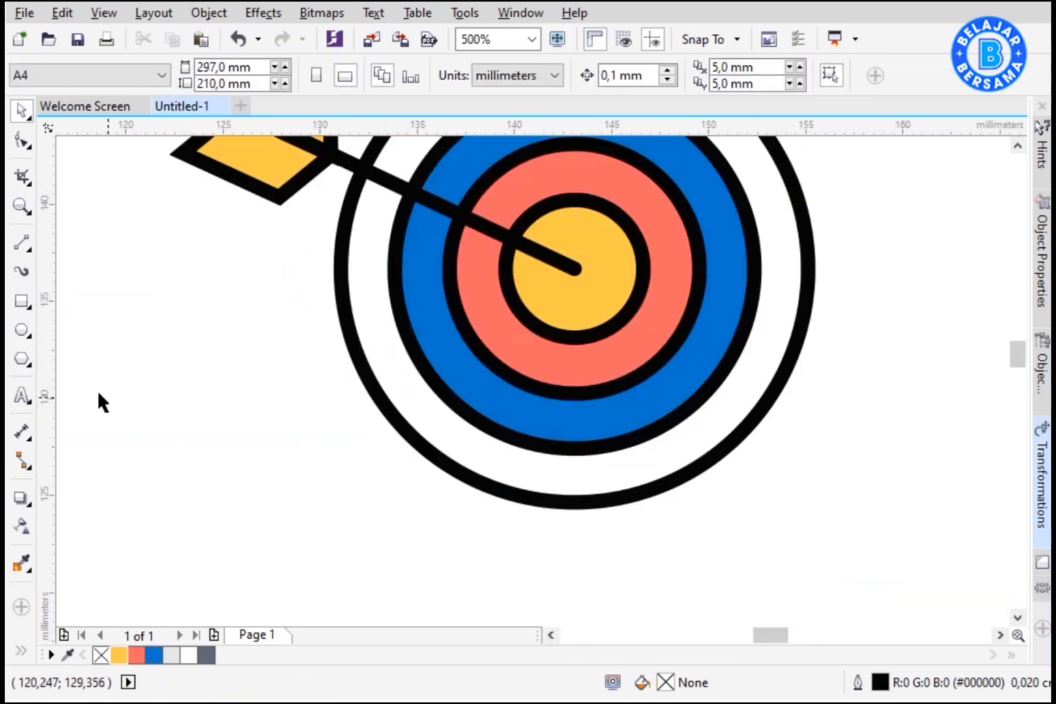
# Step: Draw a thin rectangle about 7 mm by 1.4 mm below the target
pyautogui.click(22, 301)
pyautogui.moveTo(267, 483); pyautogui.dragTo(410, 496)
pyautogui.moveTo(409, 494); pyautogui.dragTo(419, 515)
pyautogui.hotkey('ctrl', 'z')
pyautogui.press('space')
pyautogui.moveTo(349, 500); pyautogui.dragTo(356, 516)
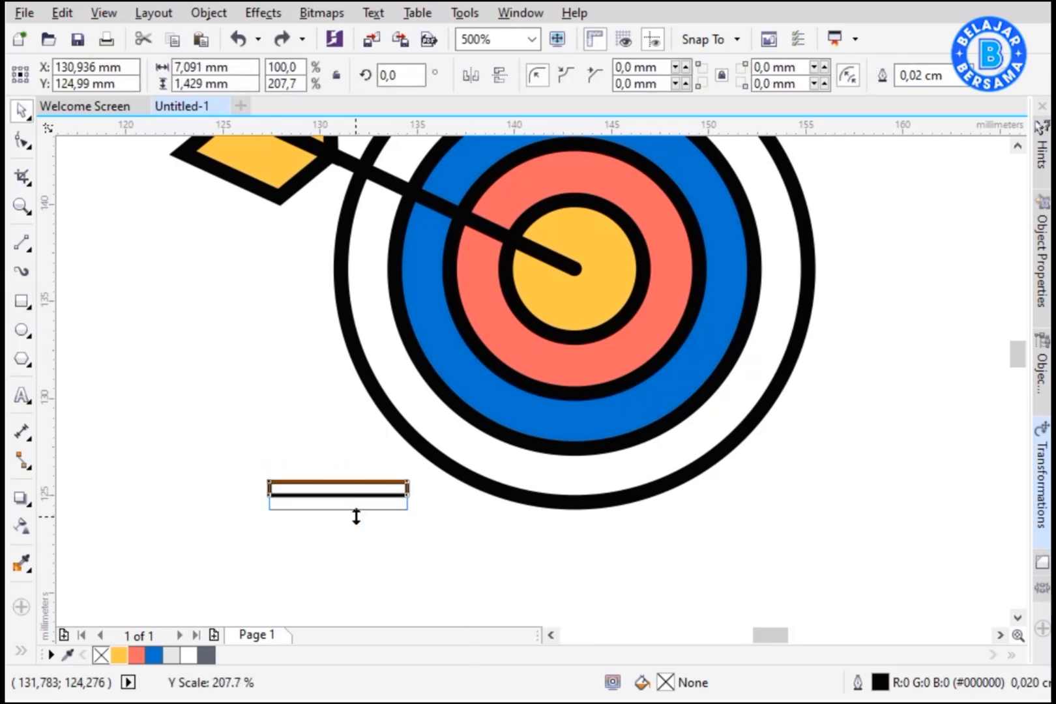
# Step: Round the rectangle's corners fully and fill it dark grey
pyautogui.click(21, 140)
pyautogui.moveTo(269, 482); pyautogui.dragTo(360, 513)
pyautogui.click(208, 658)
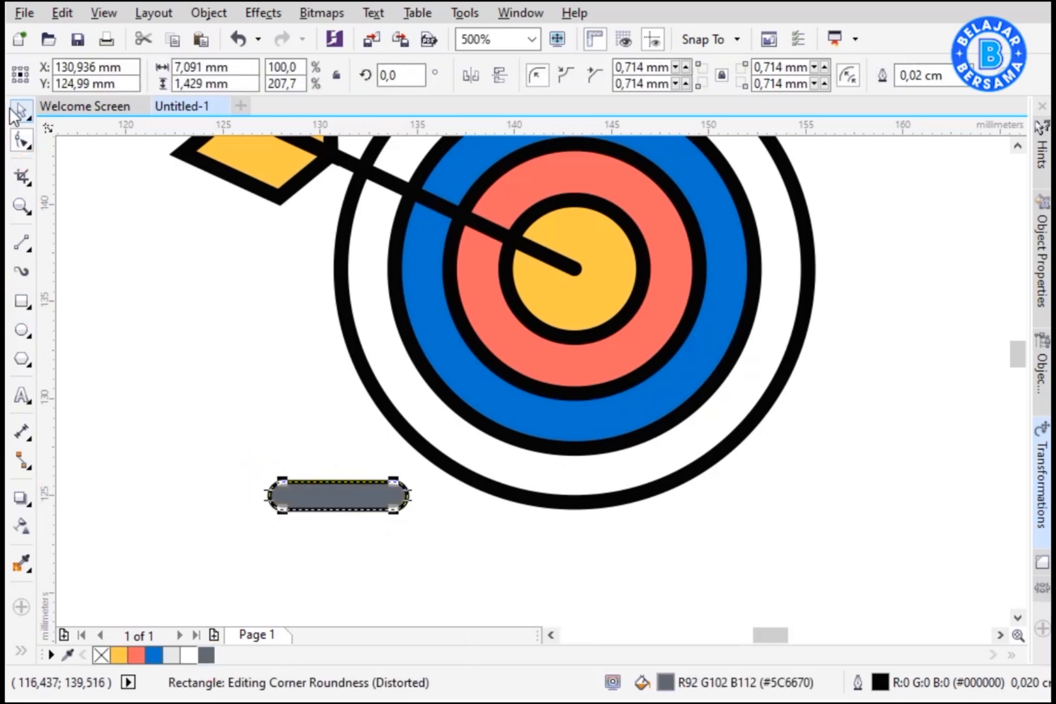
# Step: Rotate the grey bar into a slanted stand leg and add a mirrored copy as the second leg
pyautogui.click(21, 111)
pyautogui.moveTo(419, 475); pyautogui.dragTo(318, 558)
pyautogui.click(428, 523)
pyautogui.moveTo(363, 484); pyautogui.dragTo(524, 490)
pyautogui.moveTo(457, 500); pyautogui.dragTo(724, 487)
pyautogui.keyDown('shift'); pyautogui.click(531, 483); pyautogui.keyUp('shift')
# Step: Group the two legs, position them under the target and send them behind it
pyautogui.hotkey('ctrl', 'g')
pyautogui.click(865, 454)
pyautogui.moveTo(724, 501); pyautogui.dragTo(686, 501)
pyautogui.hotkey('shift', 'pagedown')
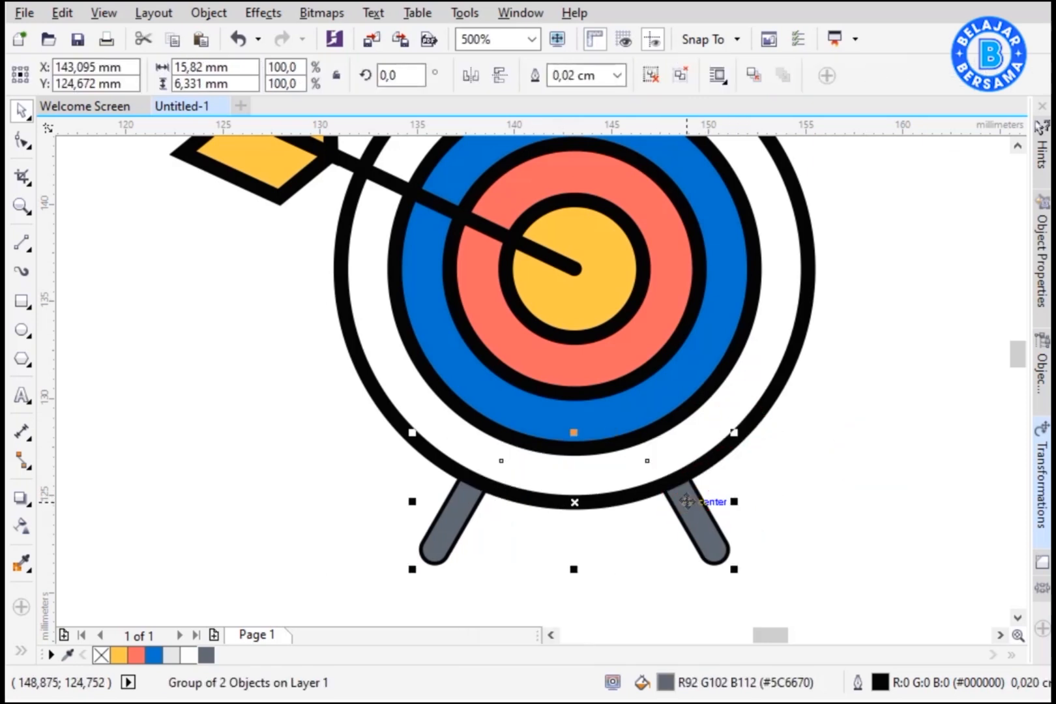
# Step: Zoom to view the finished target illustration as a whole
pyautogui.scroll(-2, 686, 500)
pyautogui.moveTo(342, 556); pyautogui.dragTo(814, 209)
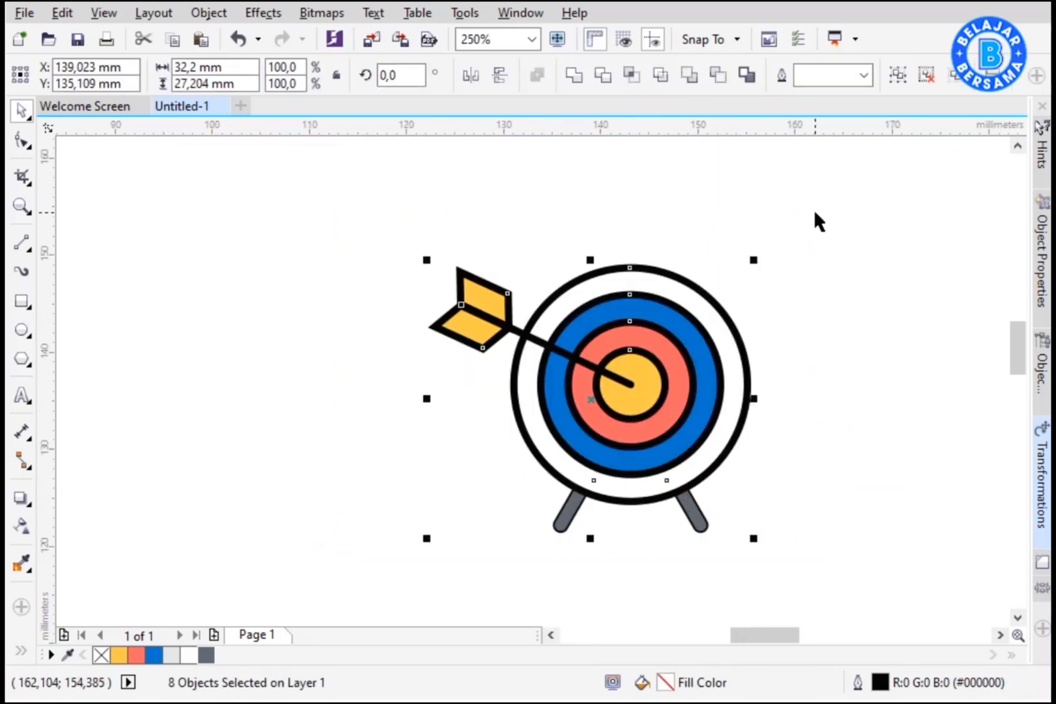
pyautogui.hotkey('shift', 'F2')
pyautogui.click(912, 285)
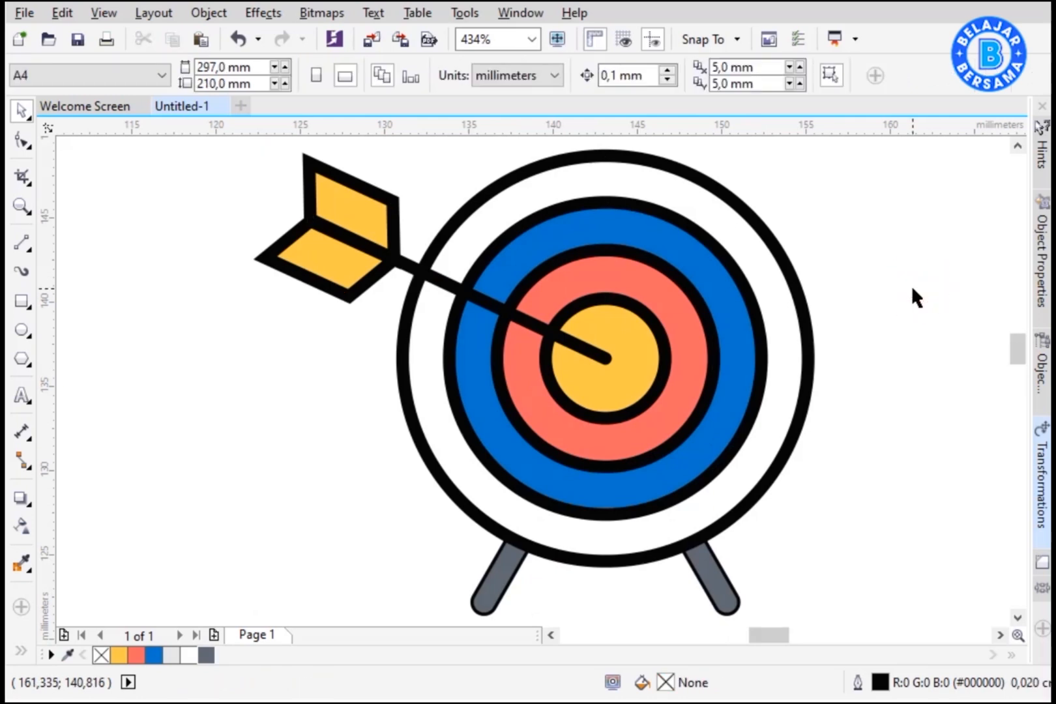